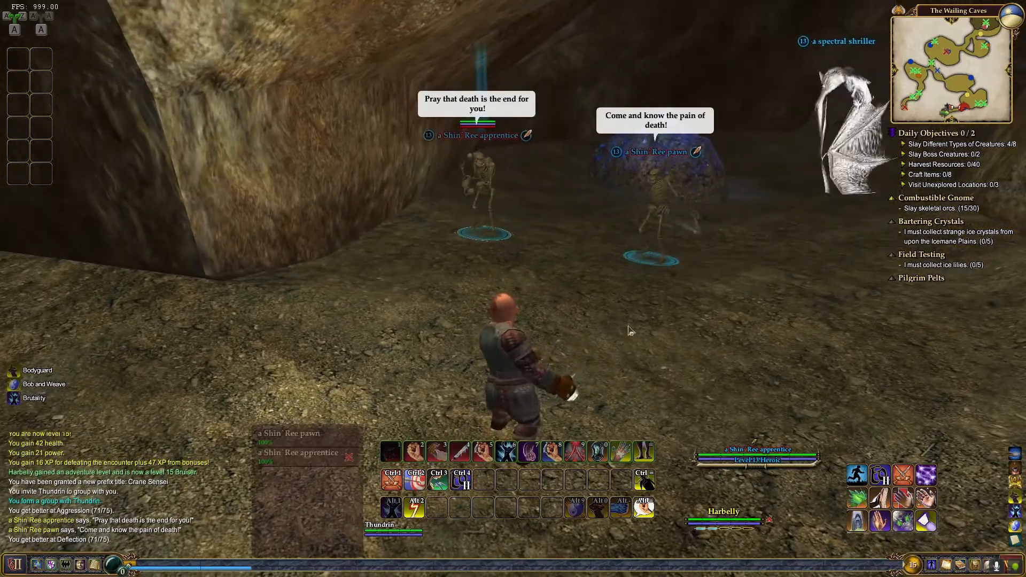
Advance on the Shin'Ree apprentice and open the fight with Pummel II, Roundhouse and Strike of Consistency.
key(w)
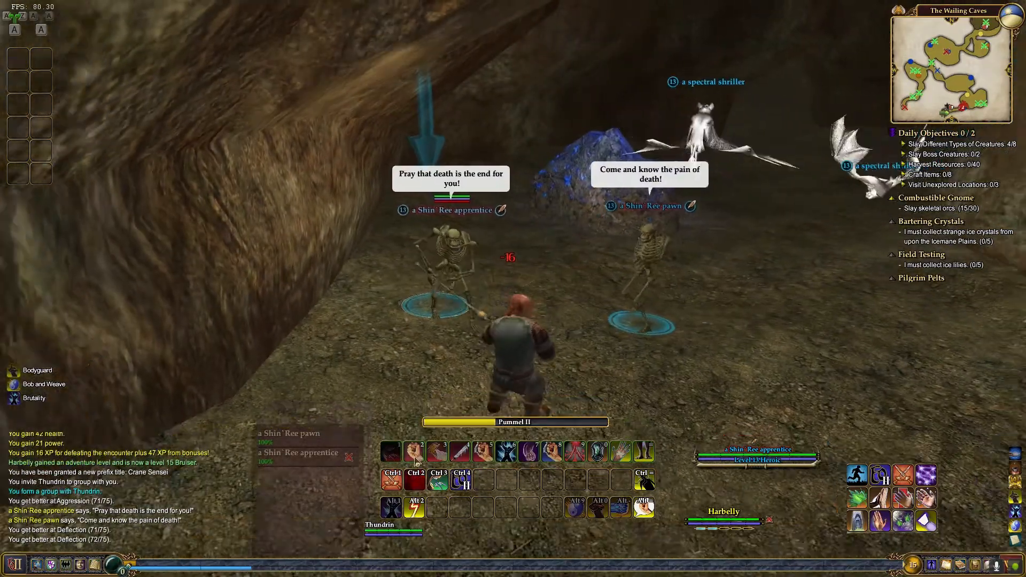
click(415, 453)
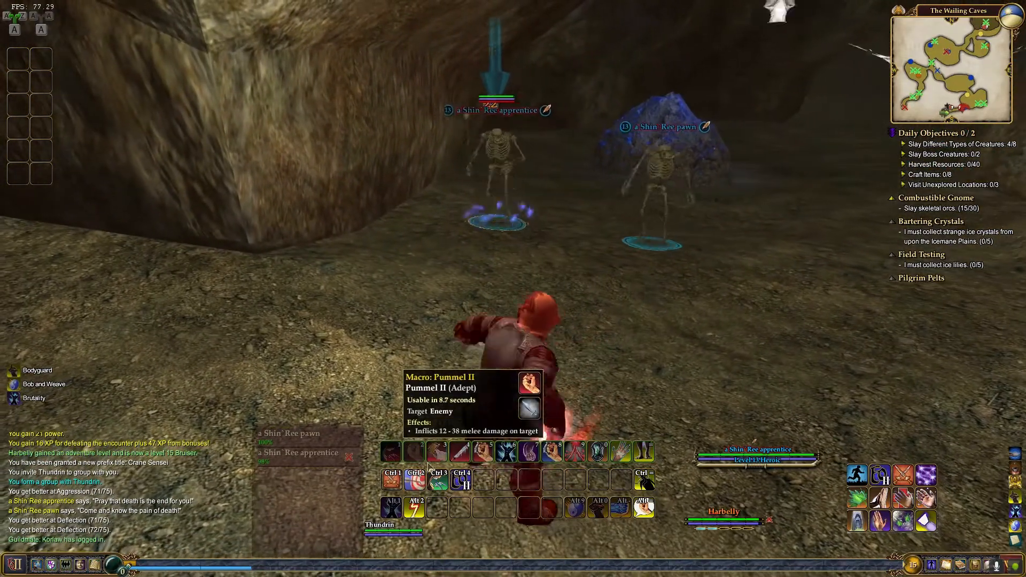
click(440, 460)
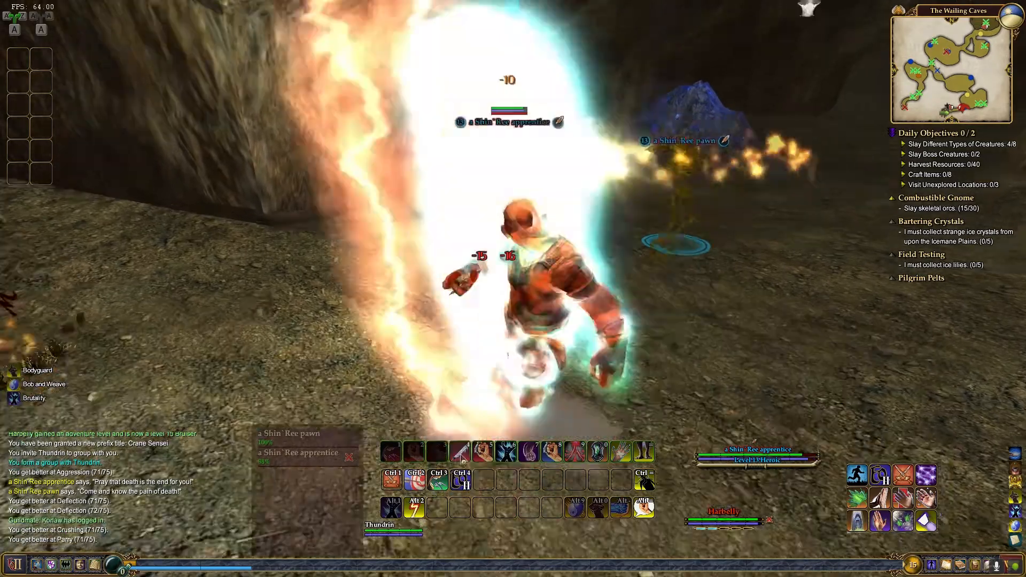
click(461, 454)
scroll(651, 329, down, 3)
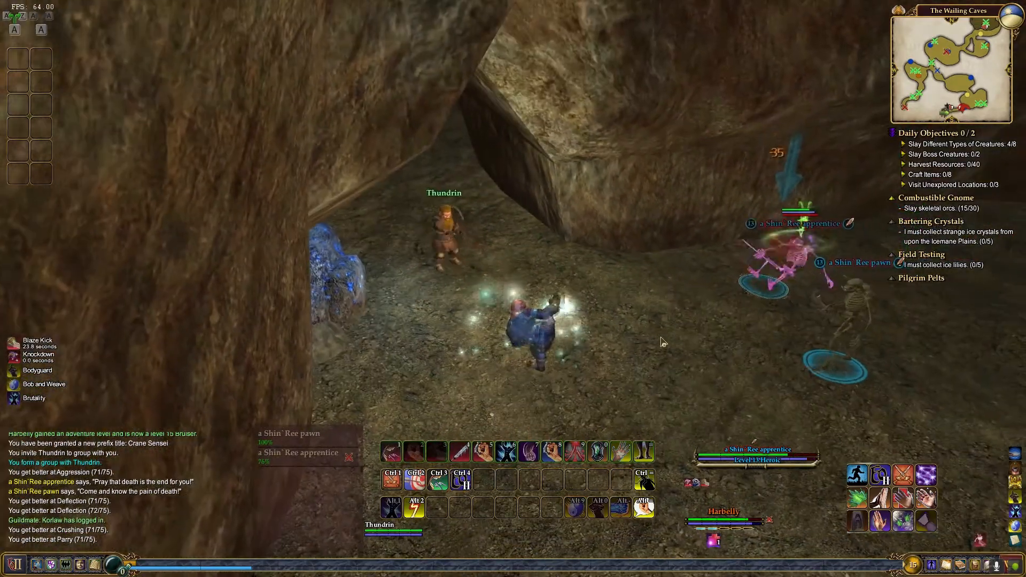
Finish off the Shin'Ree apprentice with Beatdown, Pummel II and further melee attacks, trying Intercept during the fight.
click(483, 462)
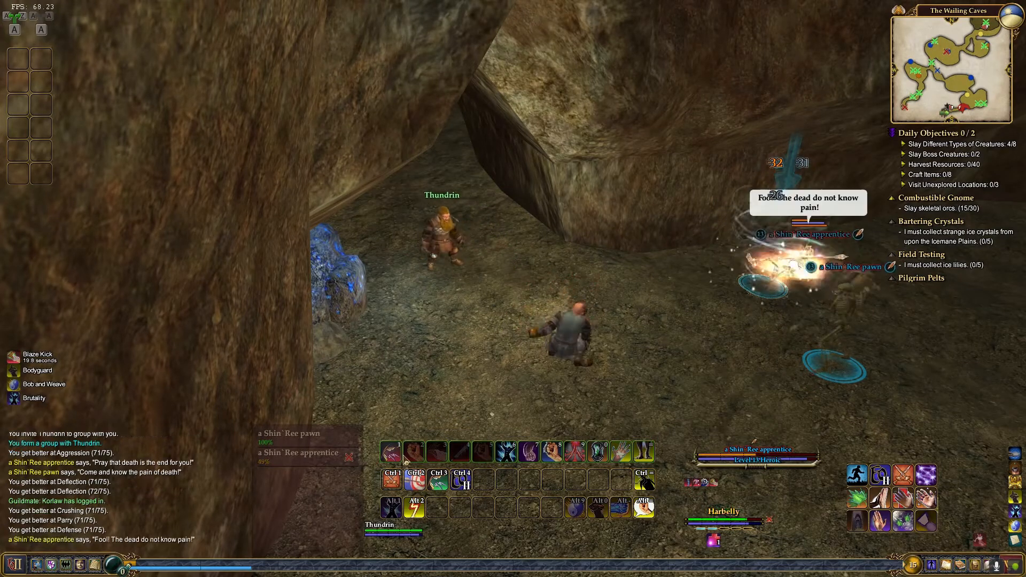
click(556, 458)
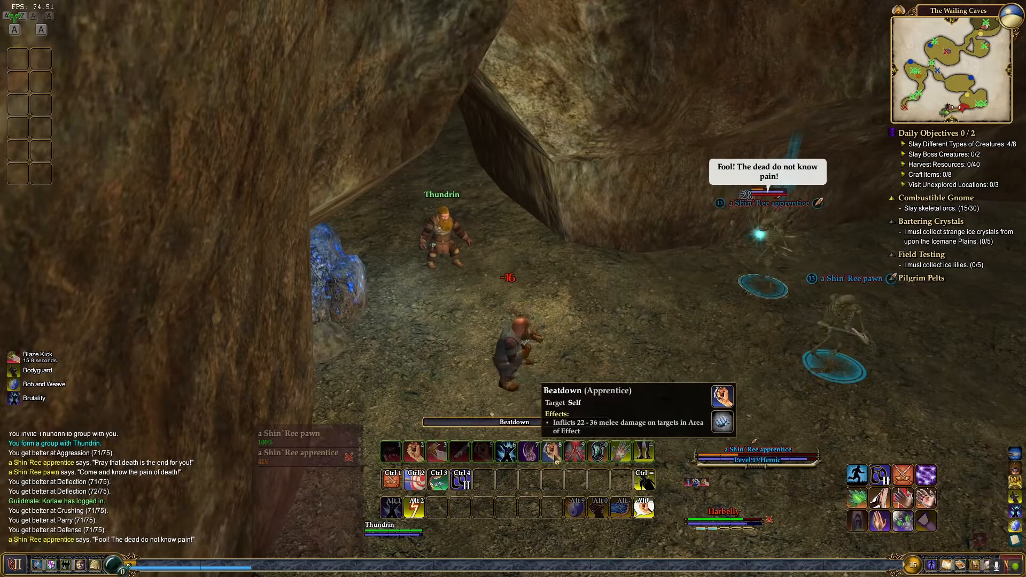
click(600, 454)
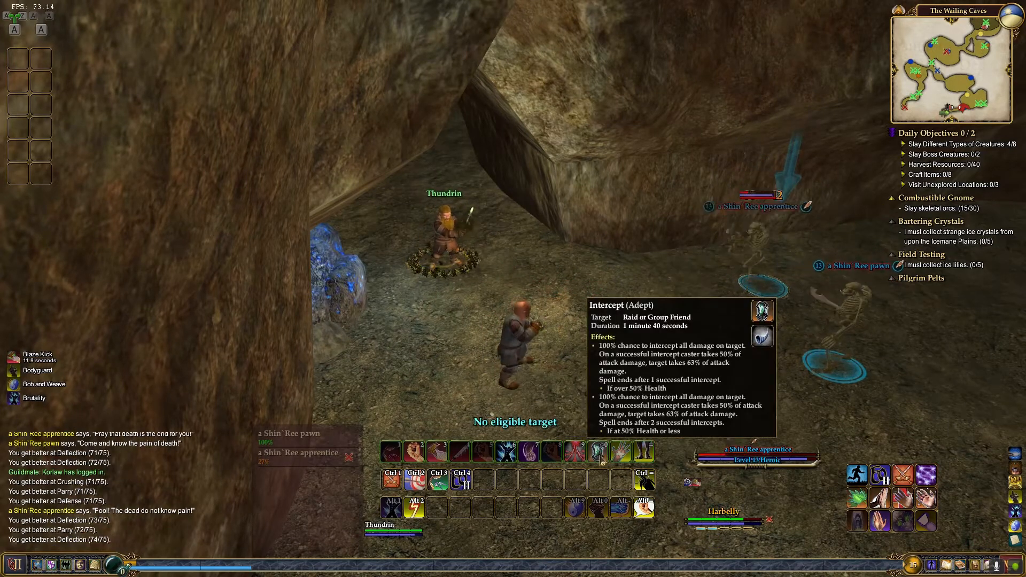
click(447, 458)
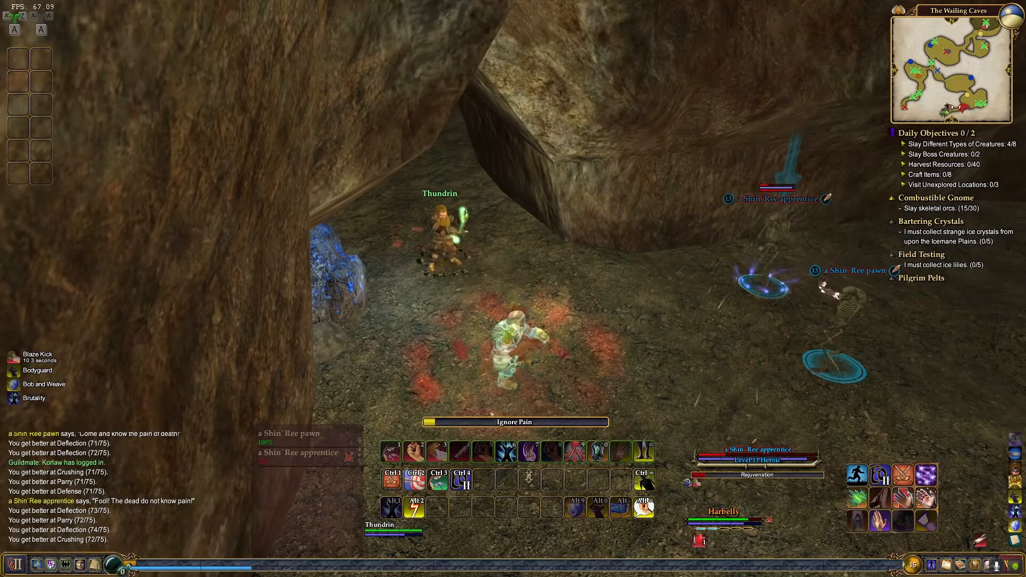
click(439, 455)
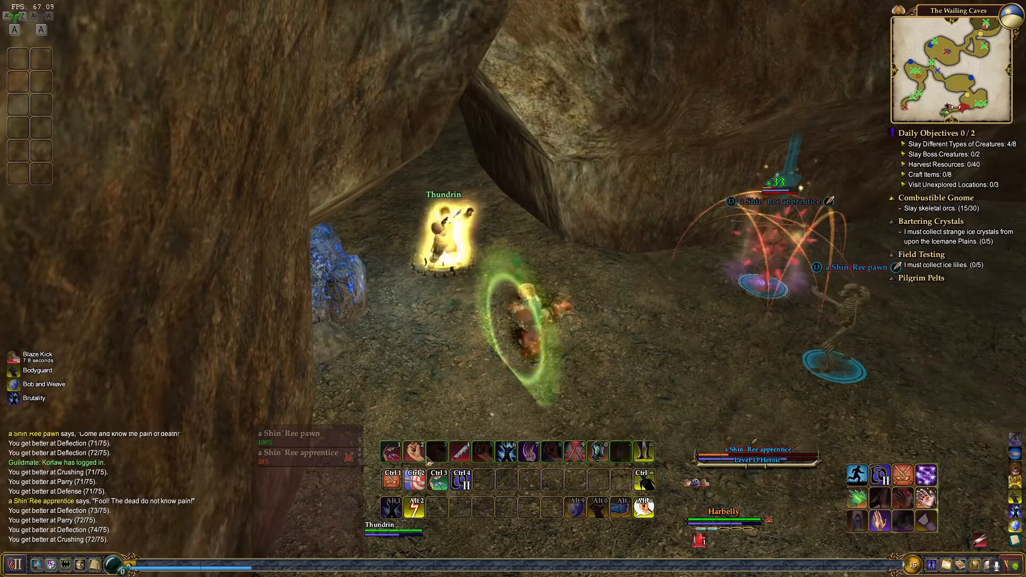
click(463, 456)
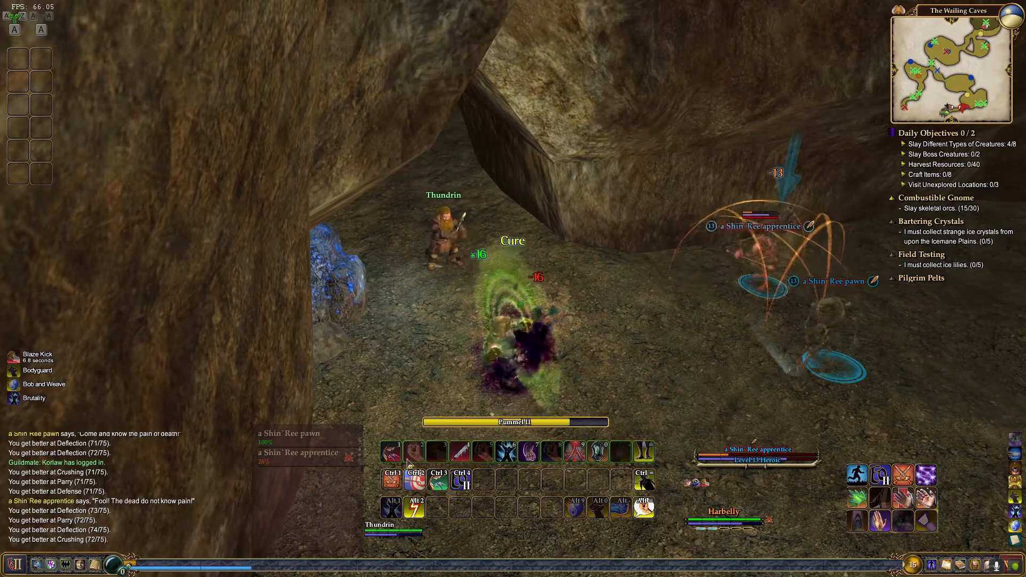
click(467, 461)
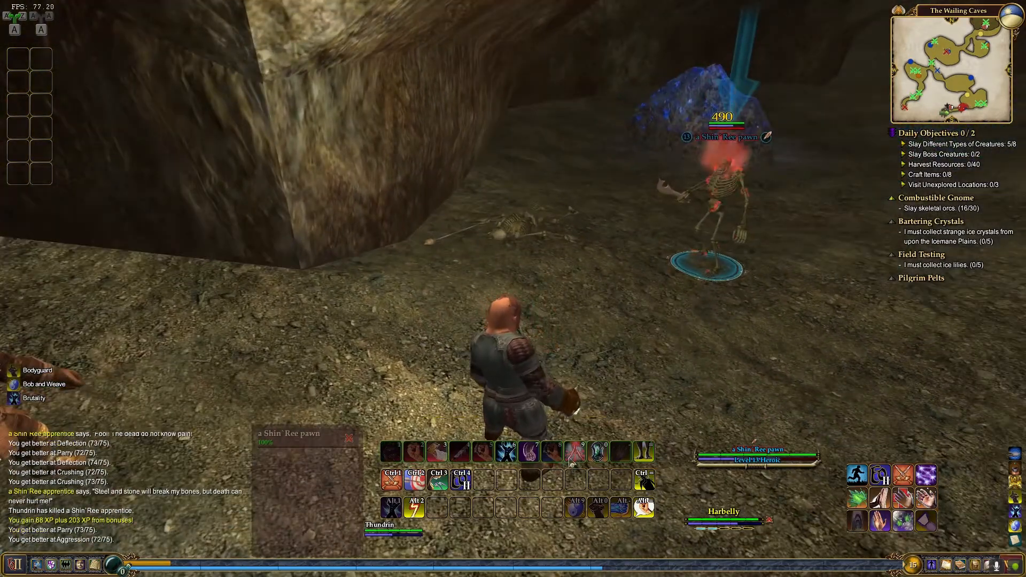
Attack the Shin'Ree pawn with Roundhouse, Pummel II, Strike of Consistency and other combat arts.
click(537, 459)
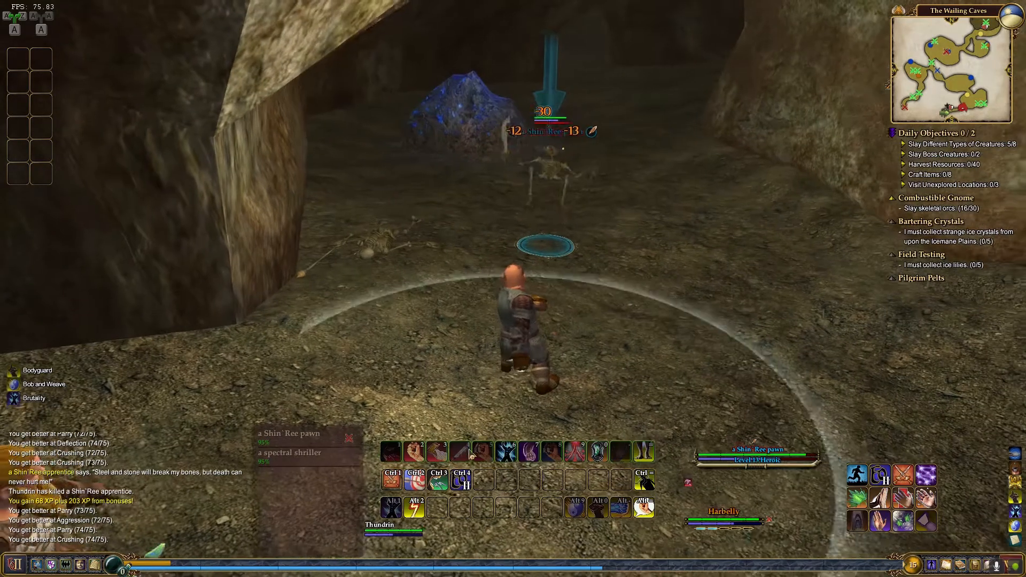
click(444, 454)
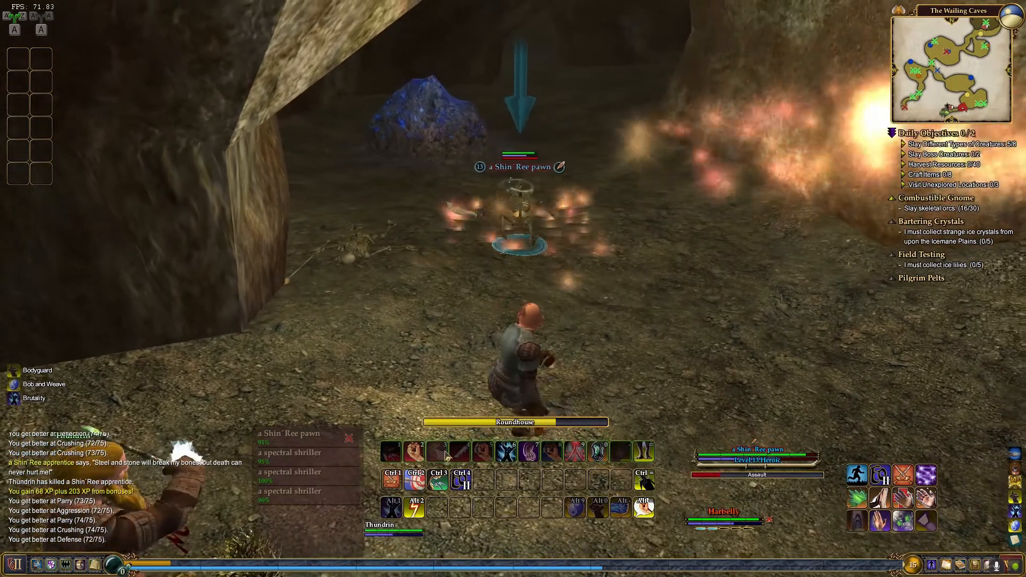
click(437, 454)
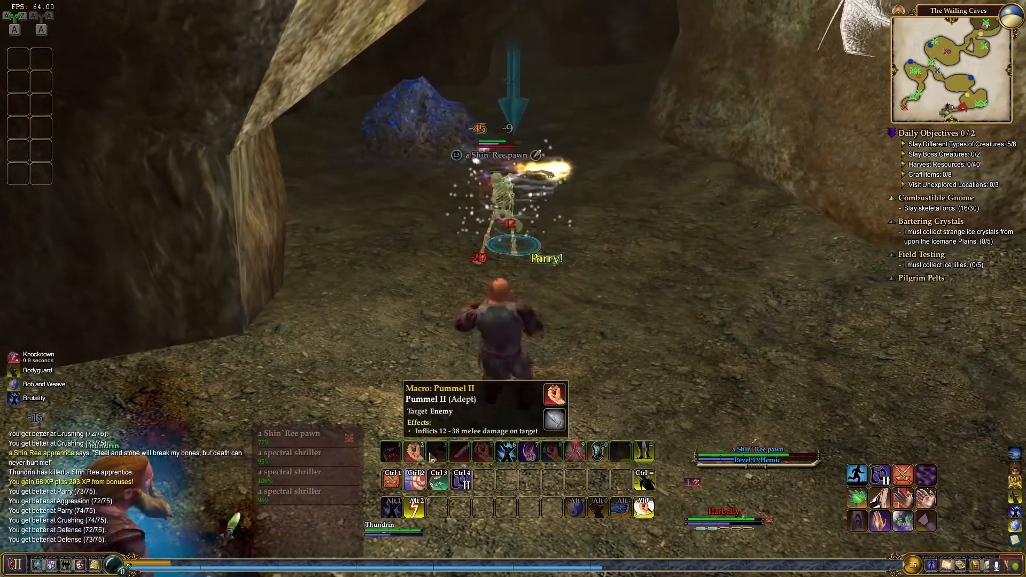
click(508, 458)
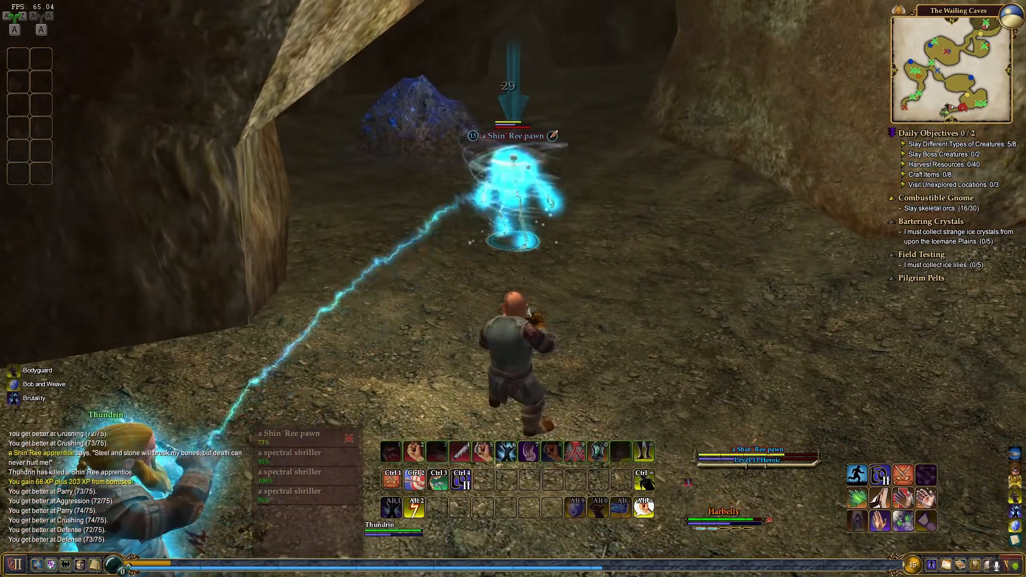
click(483, 455)
click(461, 455)
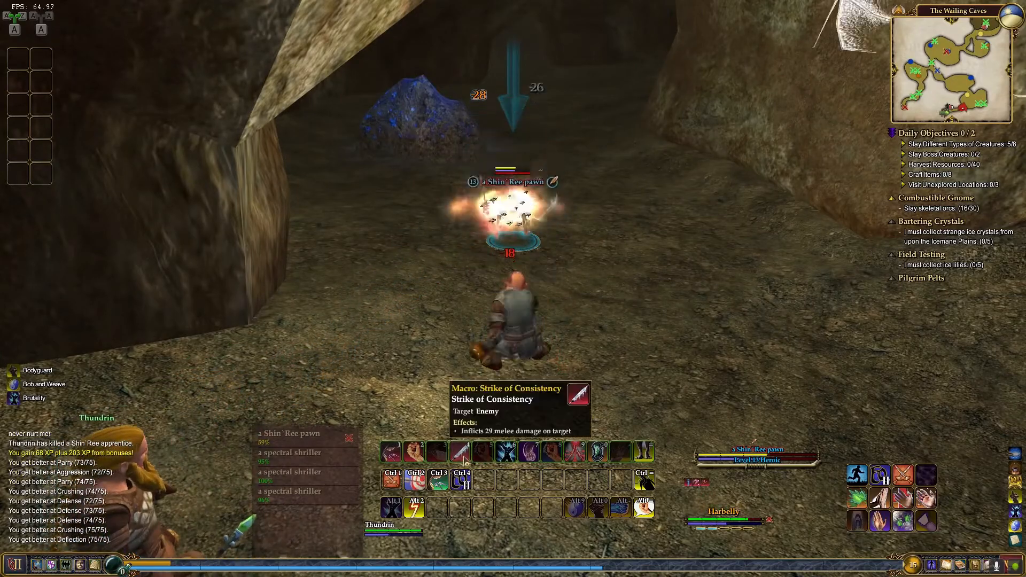
click(576, 453)
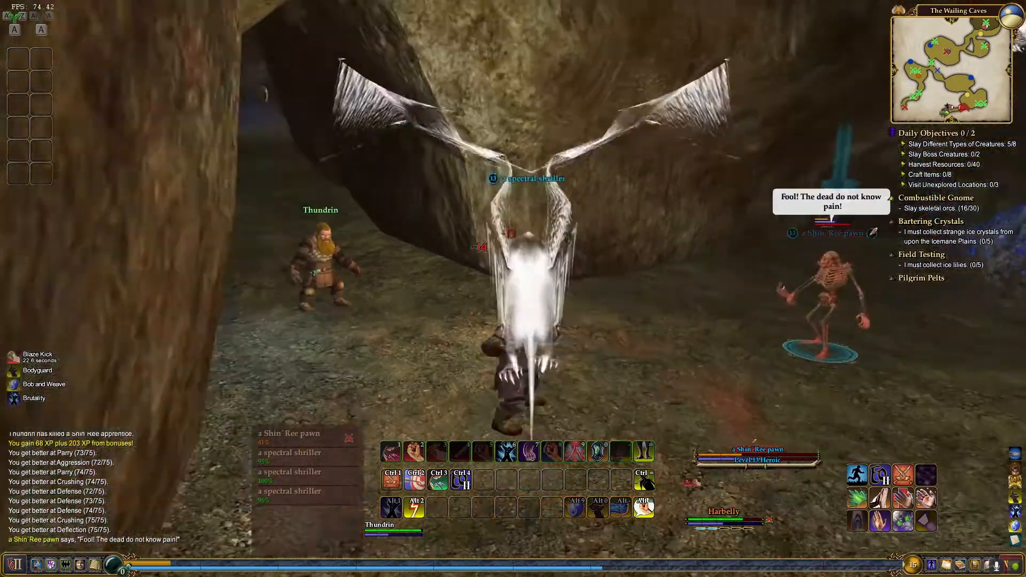
click(439, 481)
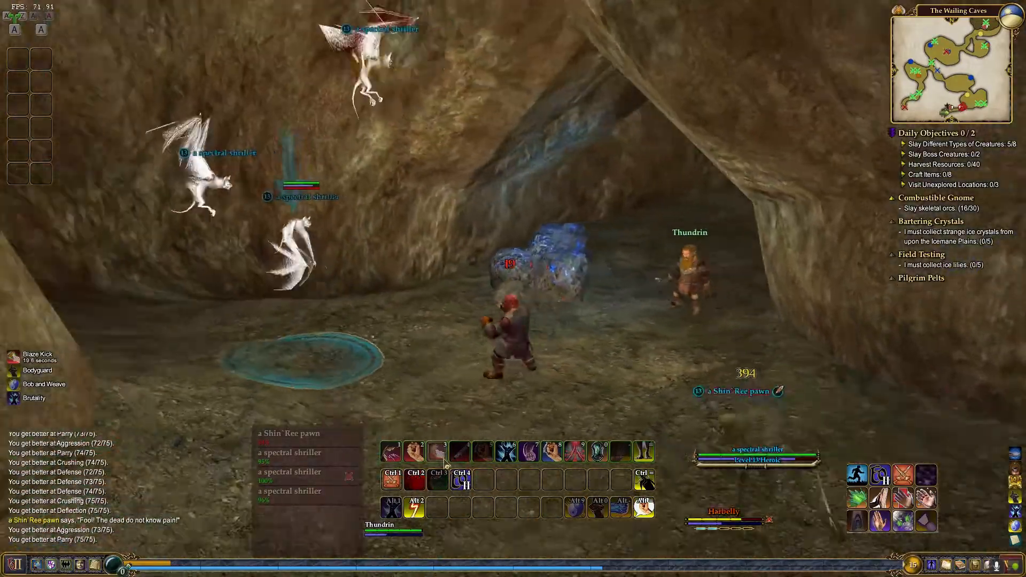
Turn on the attacking spectral shrillers and wear one down with Roundhouse, Pummel II and further combat arts.
click(441, 455)
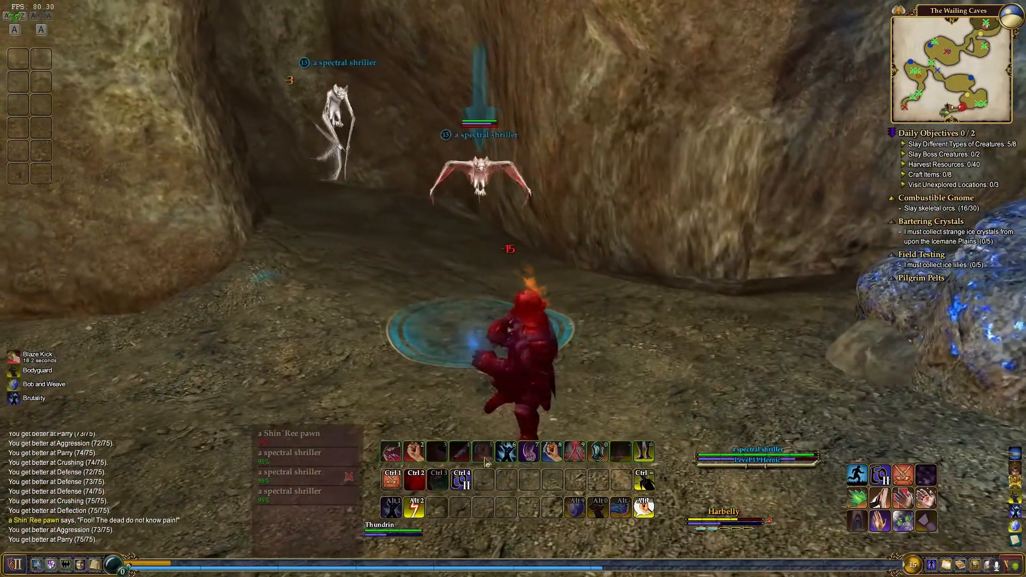
click(505, 454)
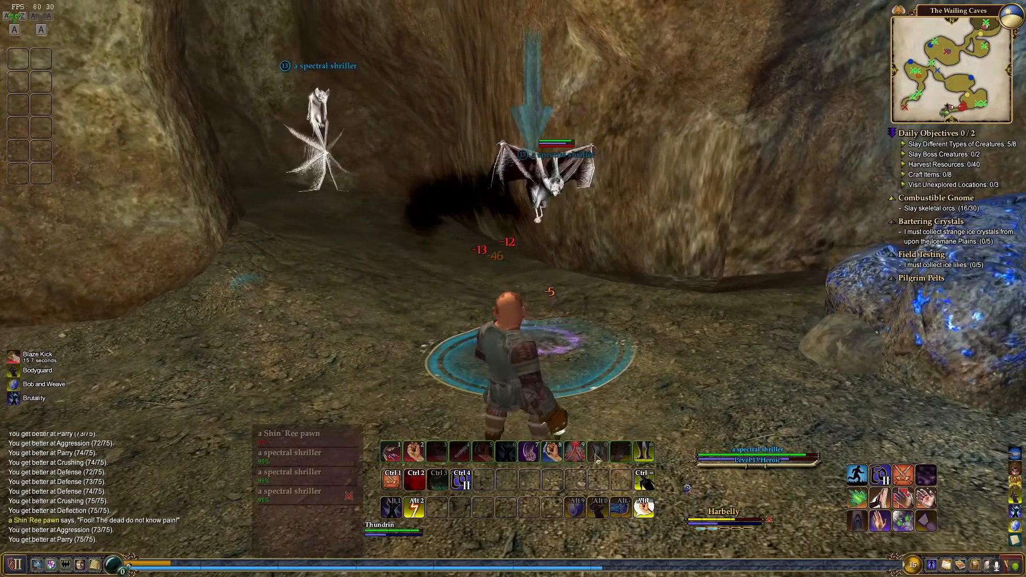
click(434, 456)
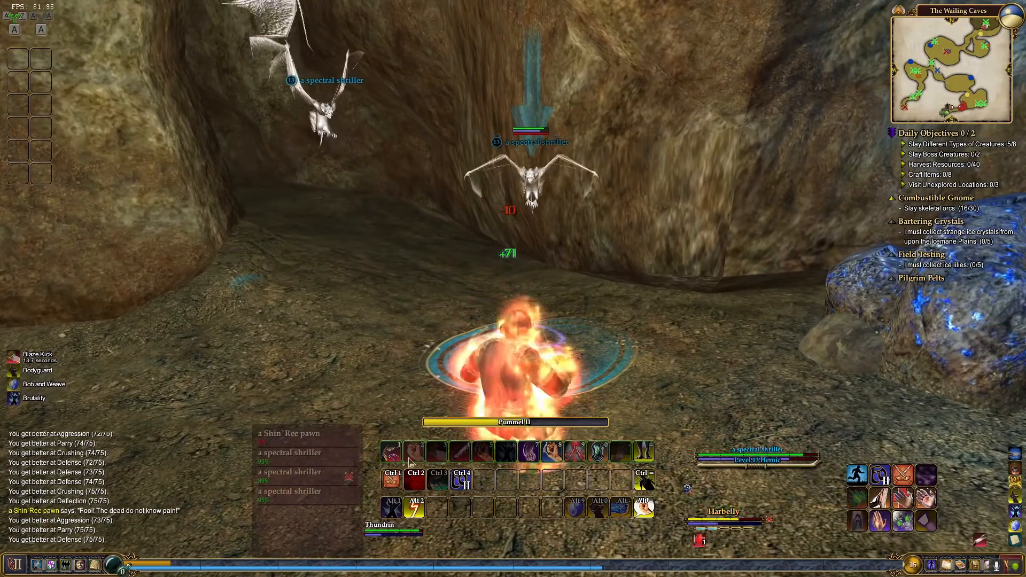
click(400, 457)
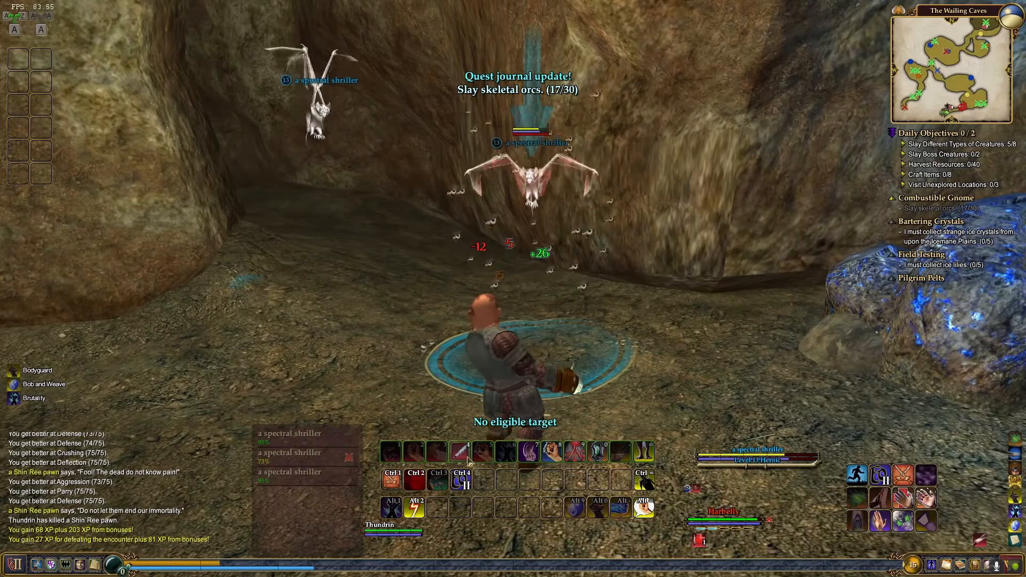
click(507, 456)
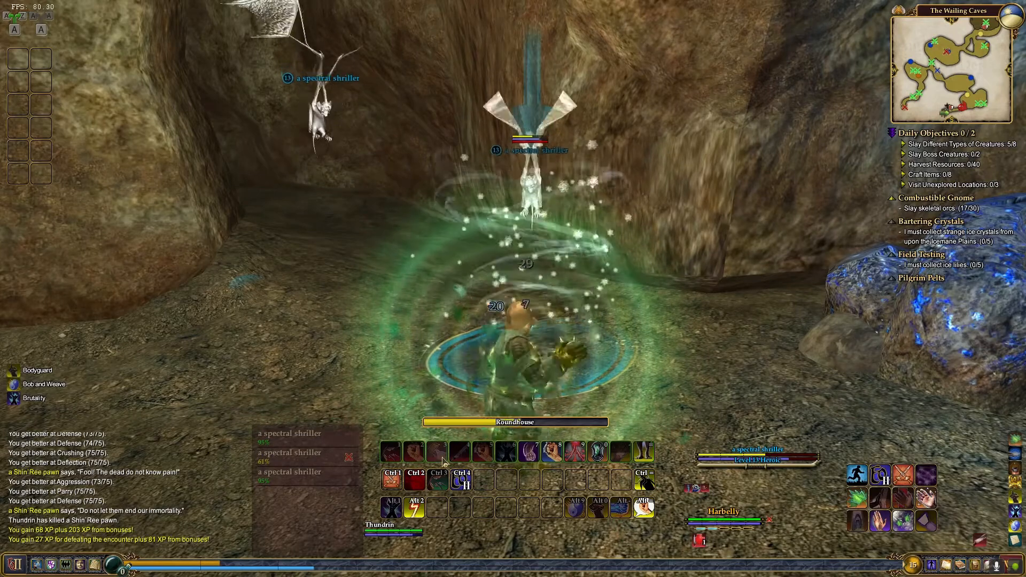
click(463, 460)
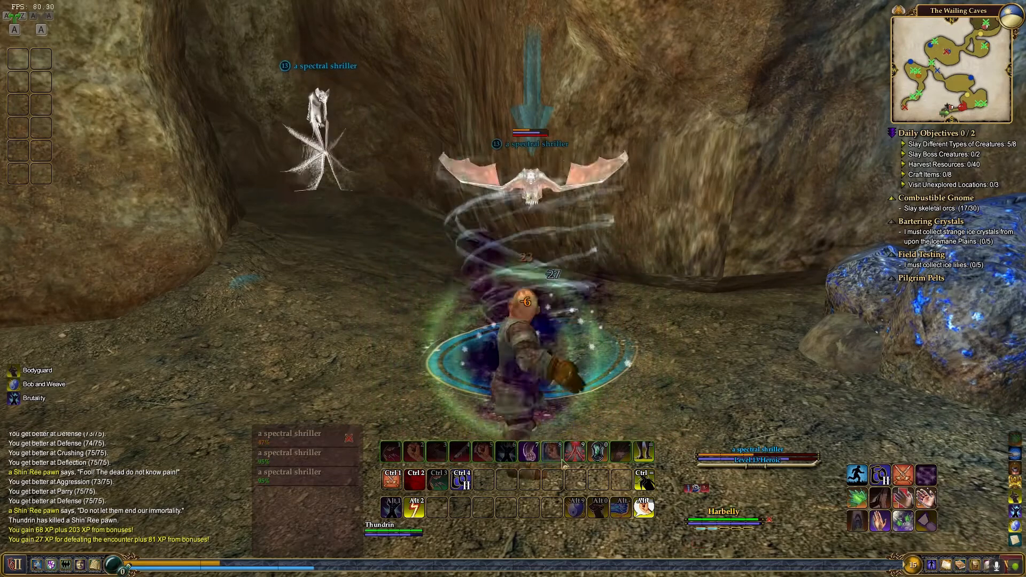
Activate Crane Twirl and kill the weakened spectral shriller using Strike of Consistency and follow-up attacks.
click(575, 454)
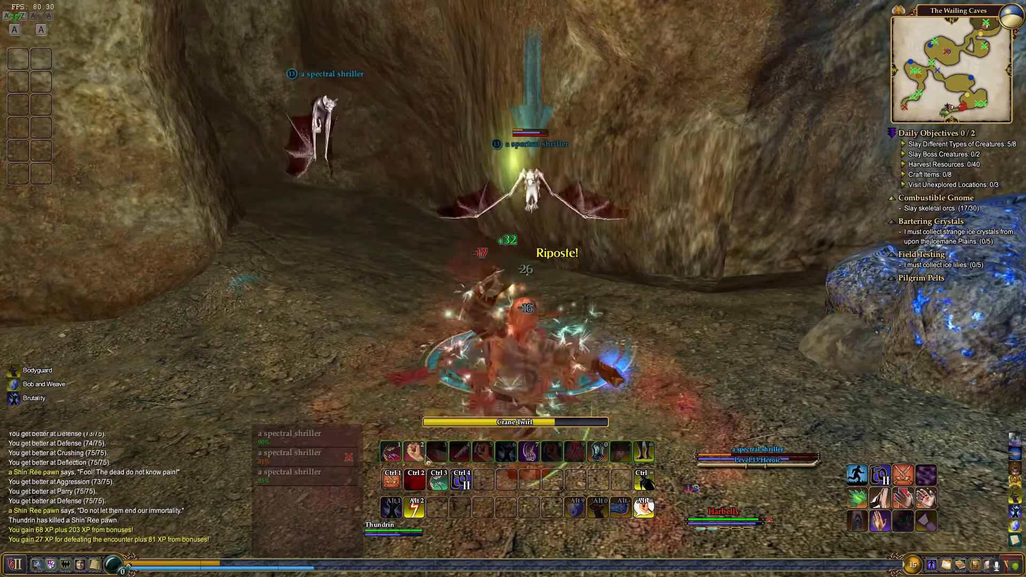
click(392, 453)
drag(459, 332, 460, 334)
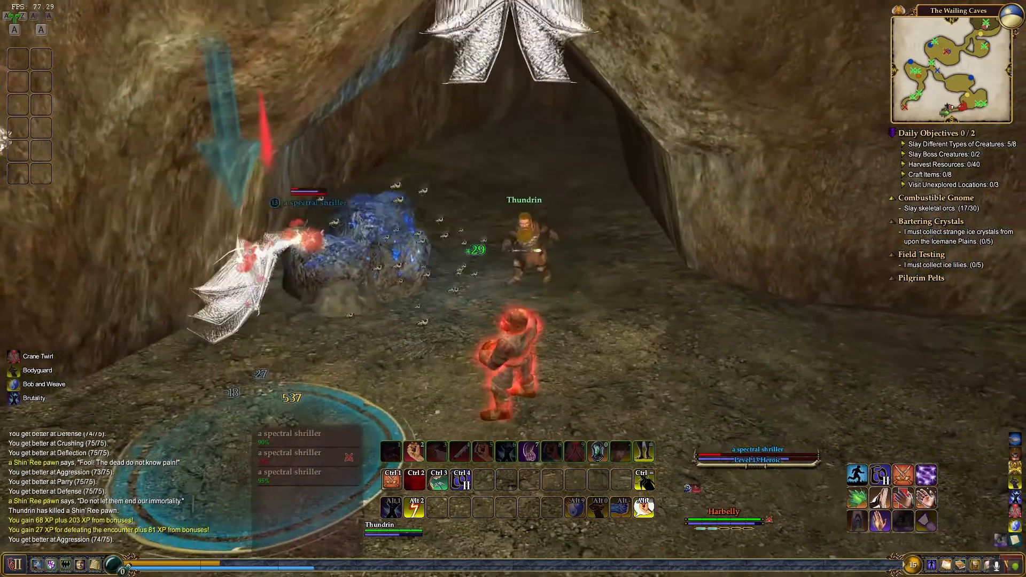
click(461, 453)
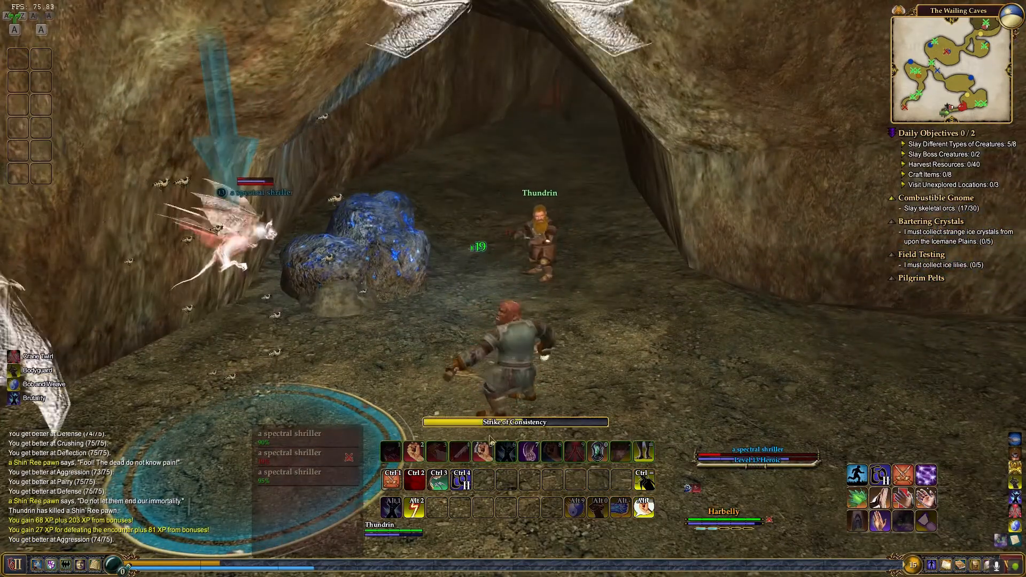
click(488, 456)
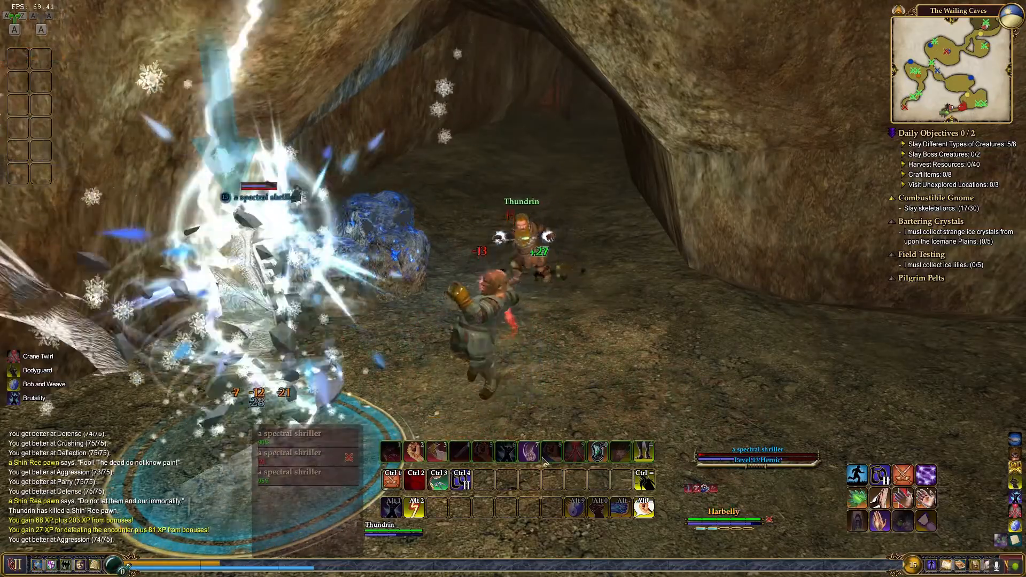
click(417, 455)
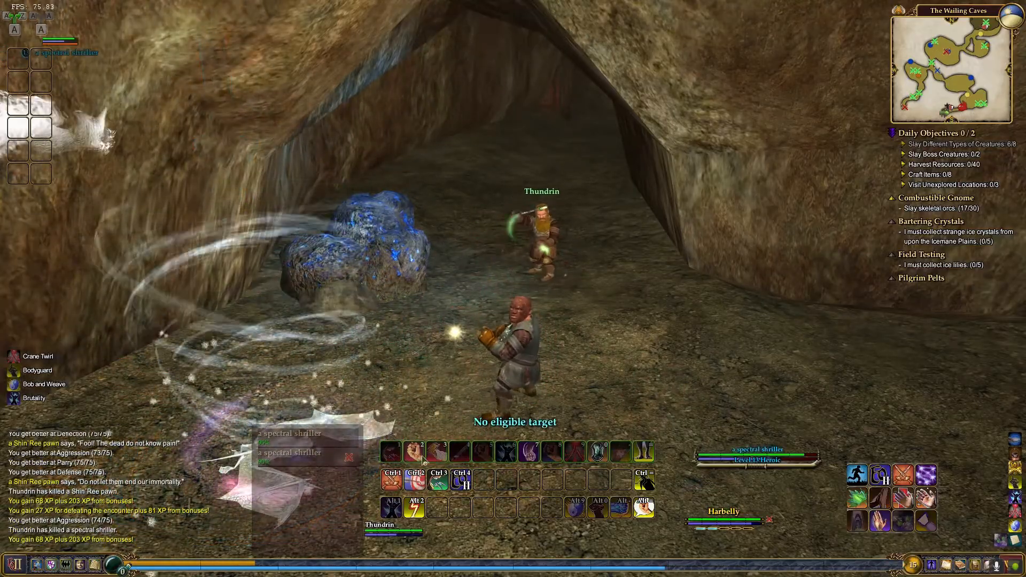
Engage the next spectral shriller with Pummel II, Roundhouse and Blaze Kick.
click(419, 458)
key(a)
click(440, 457)
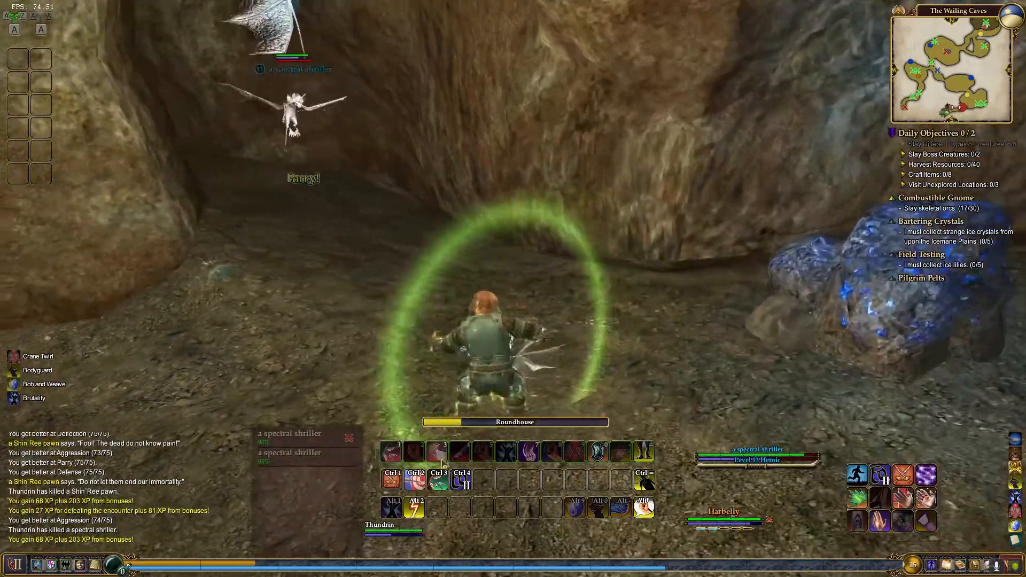
click(448, 483)
drag(470, 348, 662, 348)
click(485, 457)
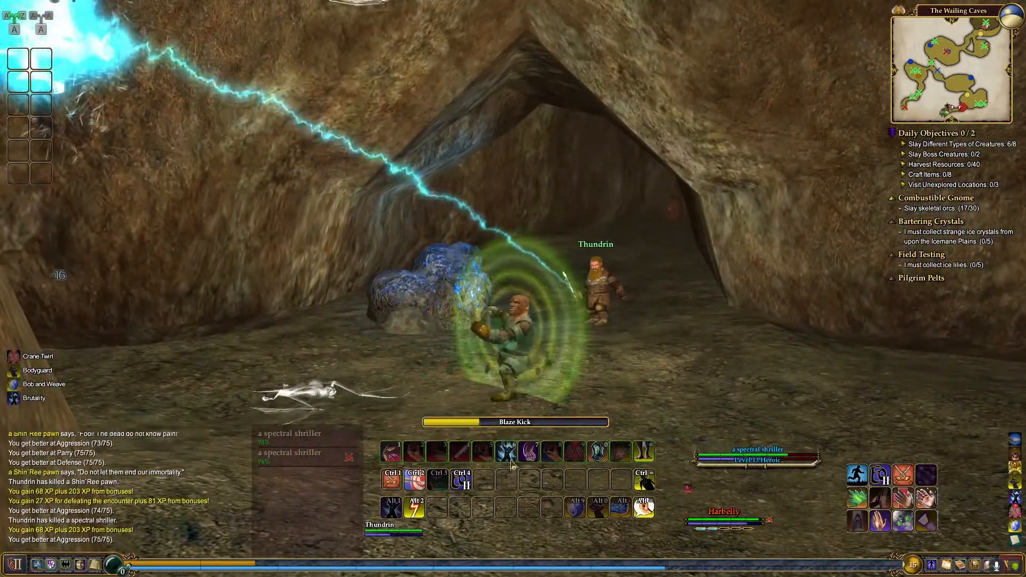
Wear down and kill the targeted spectral shriller with Merciless Stomp and other combat arts.
click(585, 462)
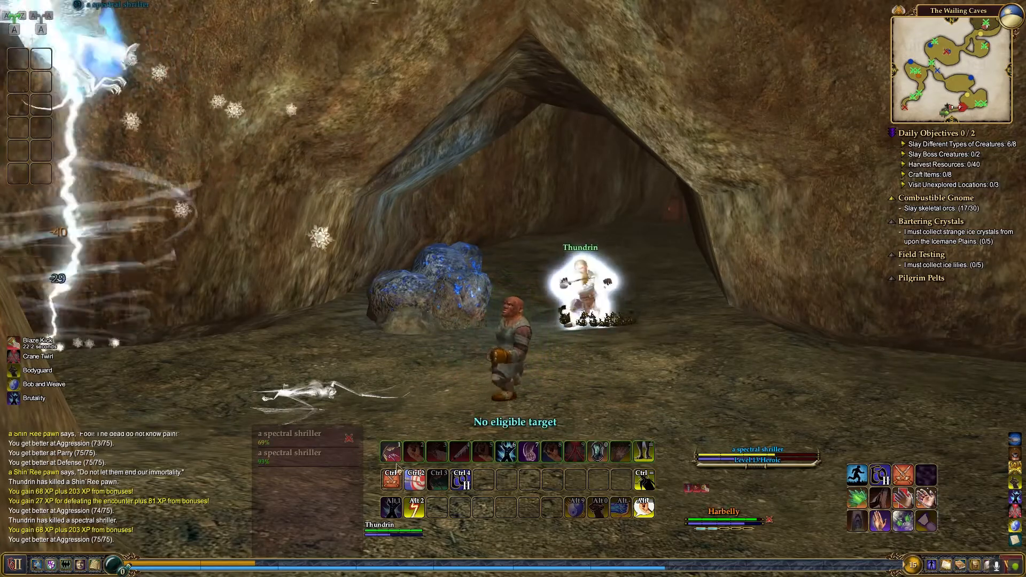
click(397, 461)
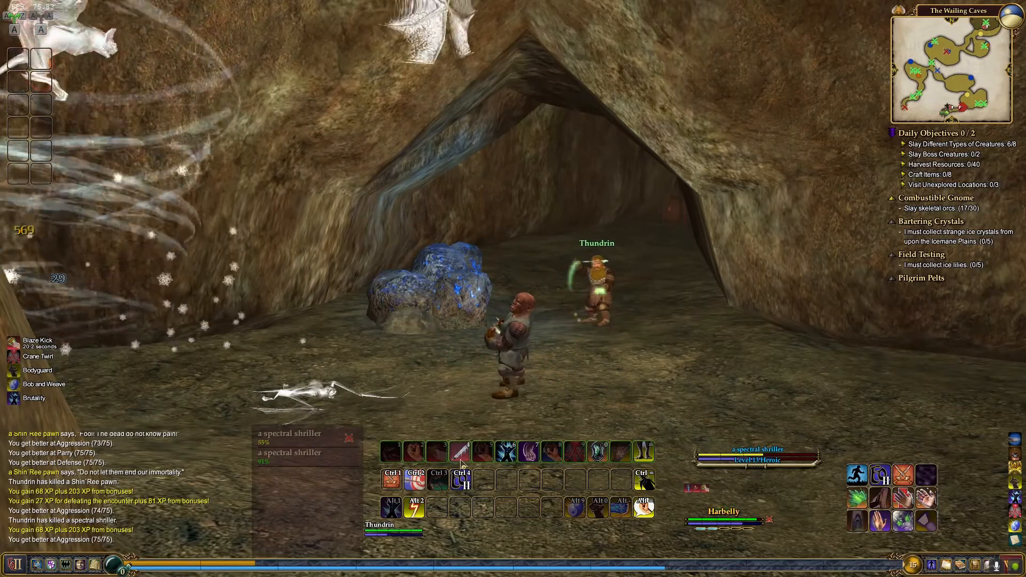
click(459, 461)
click(419, 459)
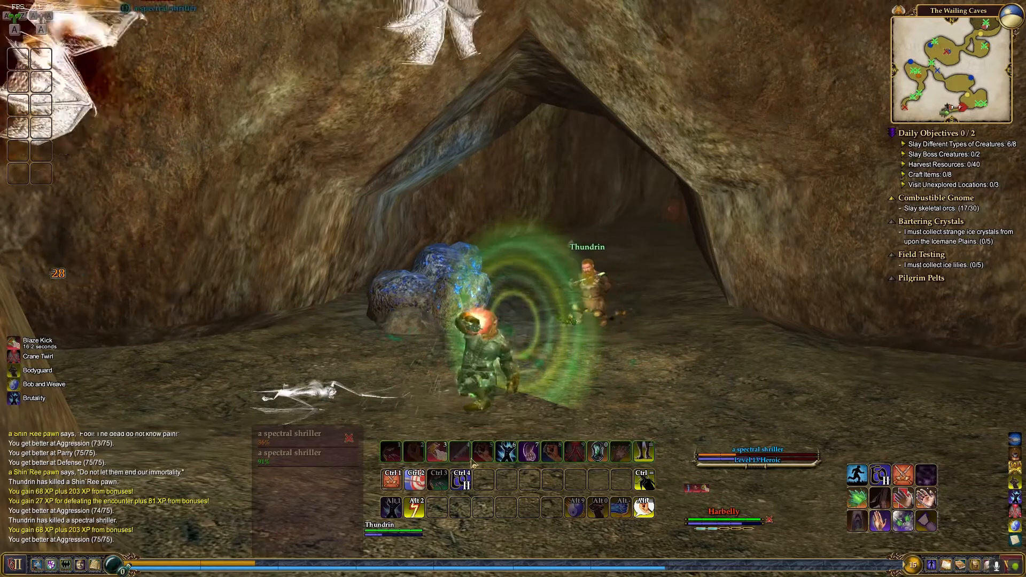
click(445, 458)
click(465, 461)
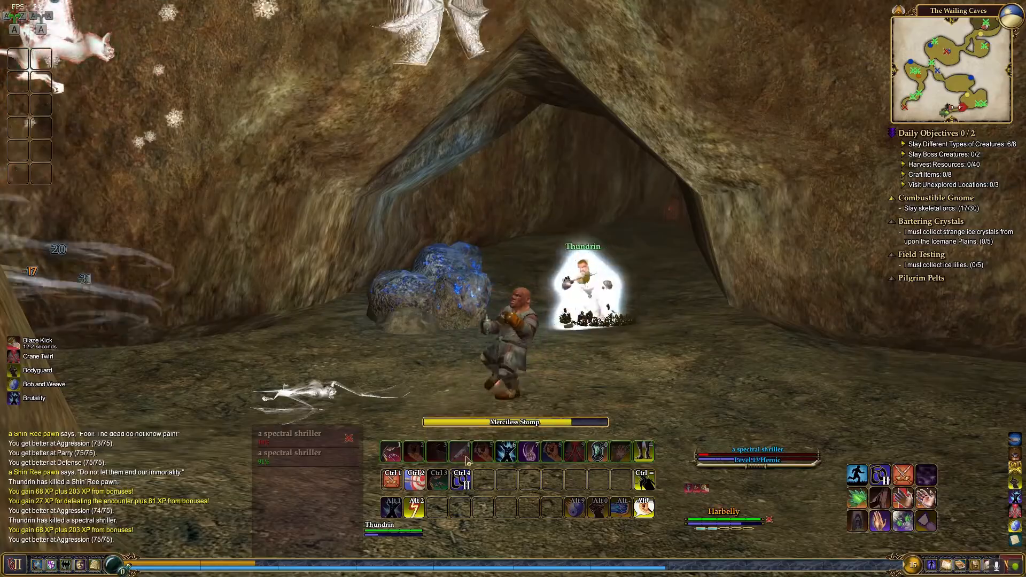
click(402, 463)
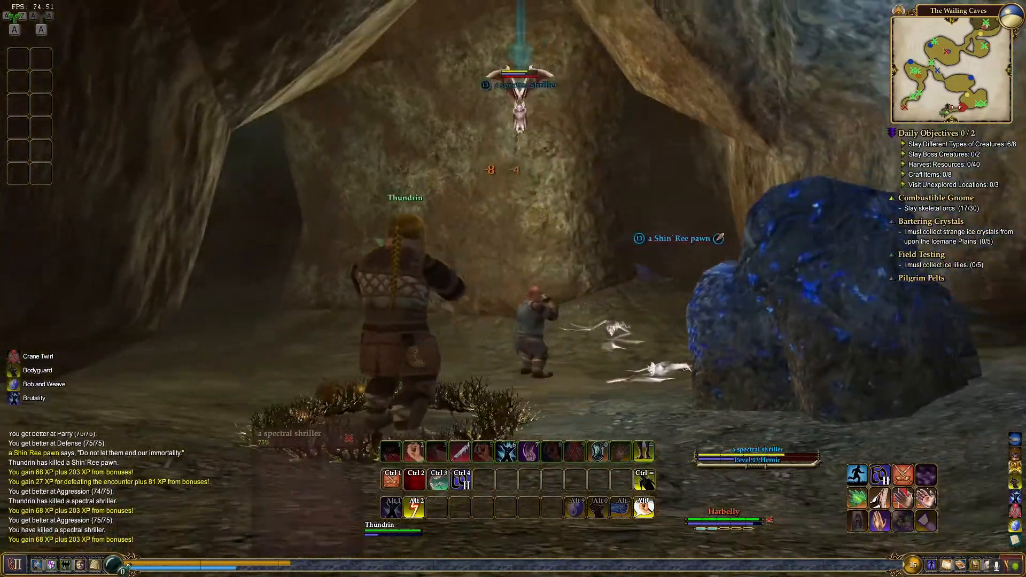
Attack the remaining spectral shriller with further combat arts, retargeting it to finish it off.
key(4)
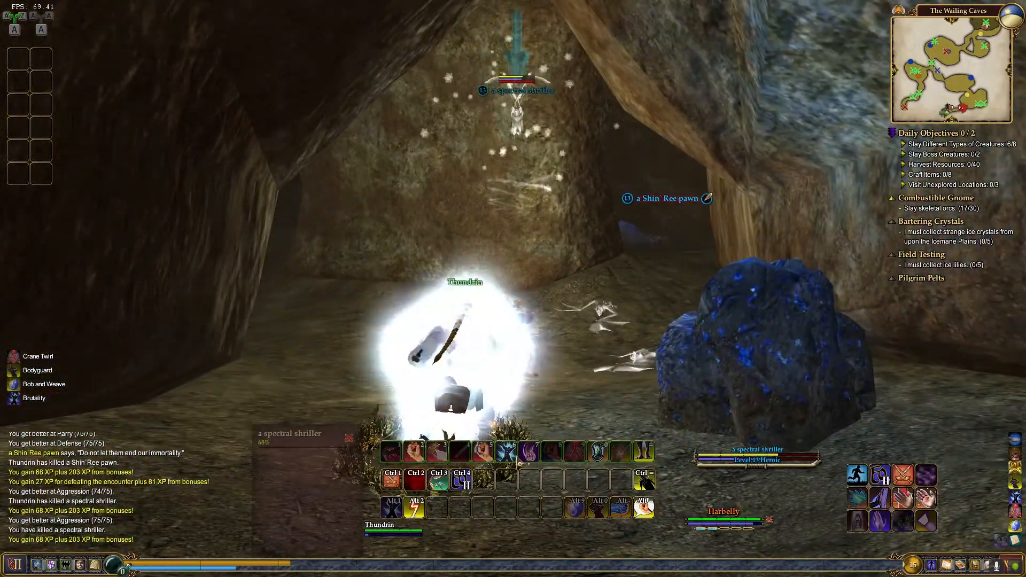
key(6)
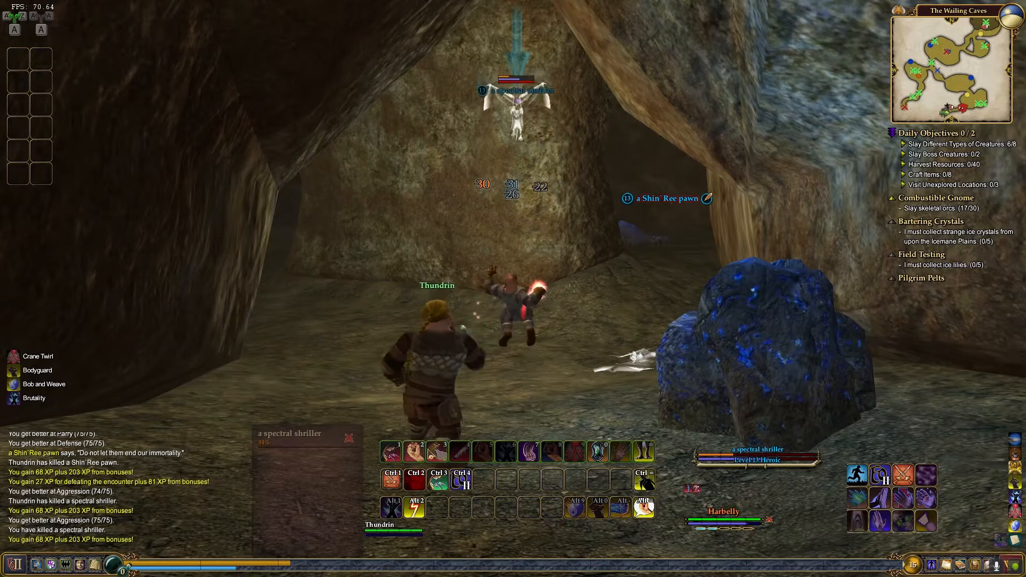
click(418, 457)
click(461, 422)
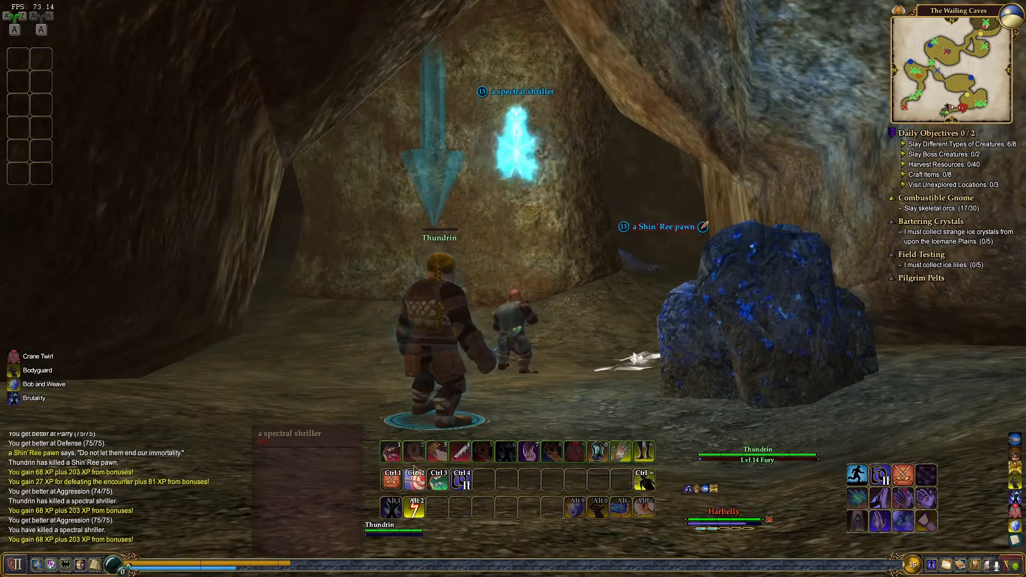
click(322, 442)
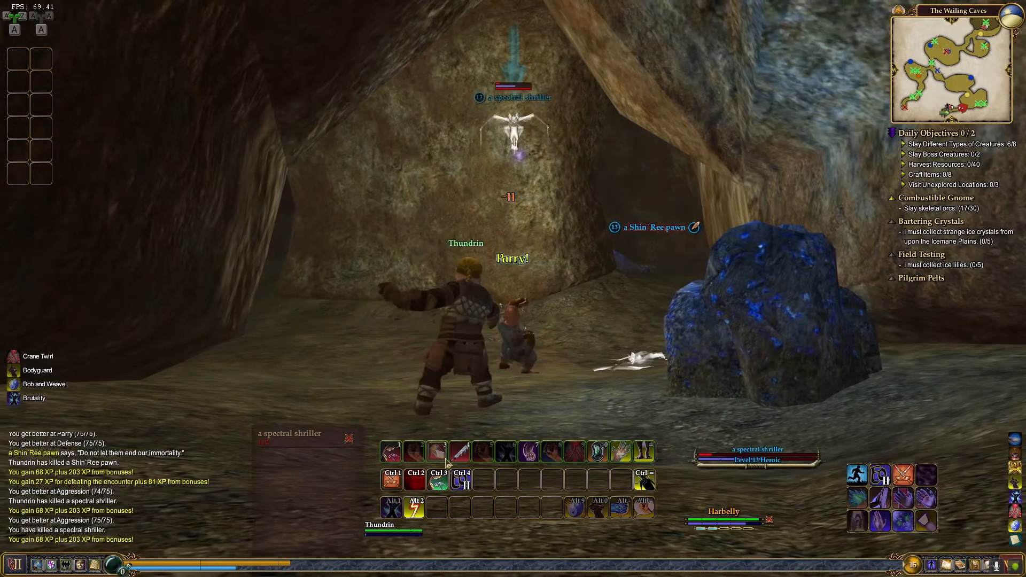
click(463, 460)
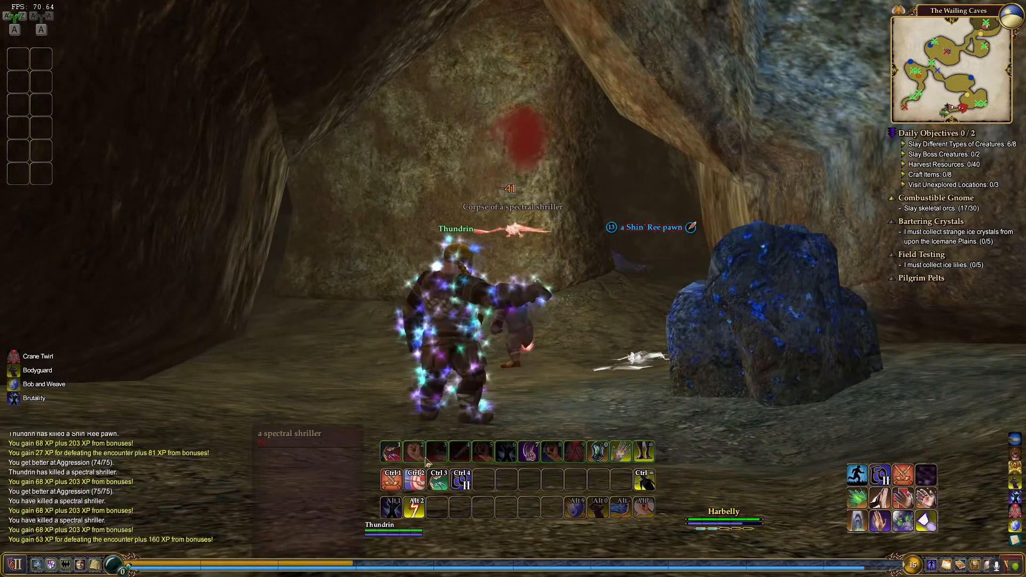
right_click(497, 390)
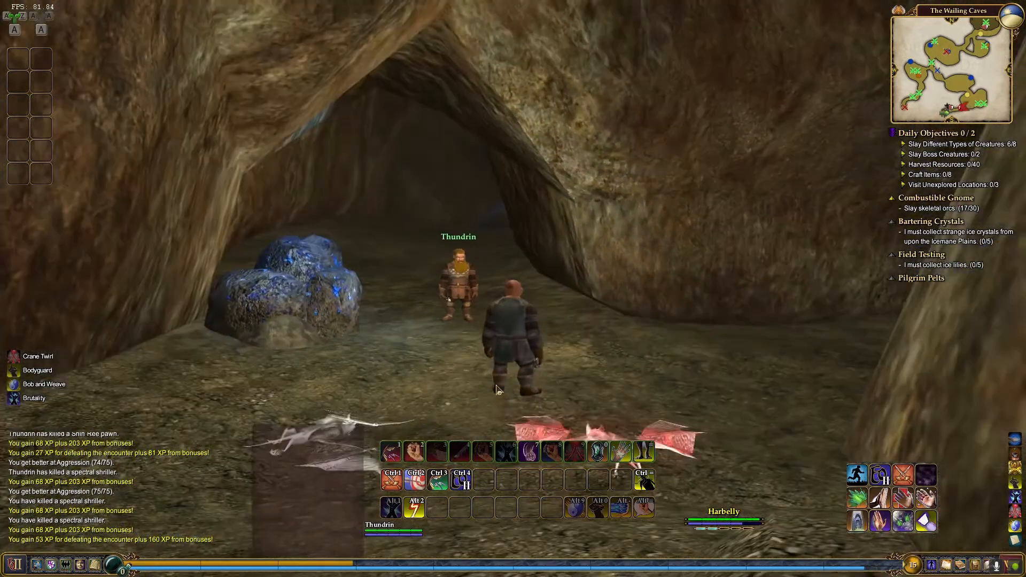
drag(497, 390, 409, 390)
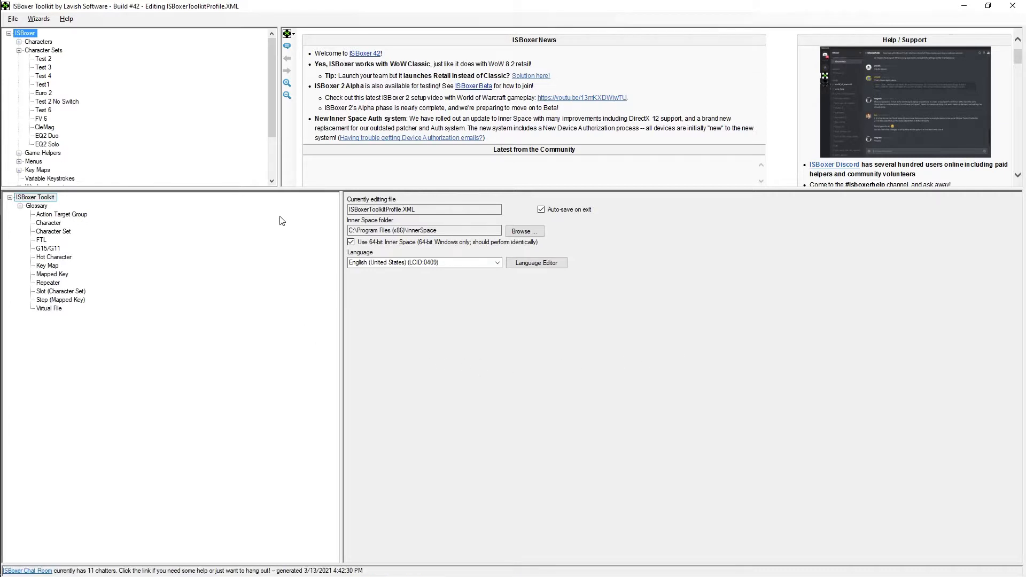
Switch to ISBoxer Toolkit, start the Quick Setup Wizard and choose EverQuest II as the game to set up.
click(41, 20)
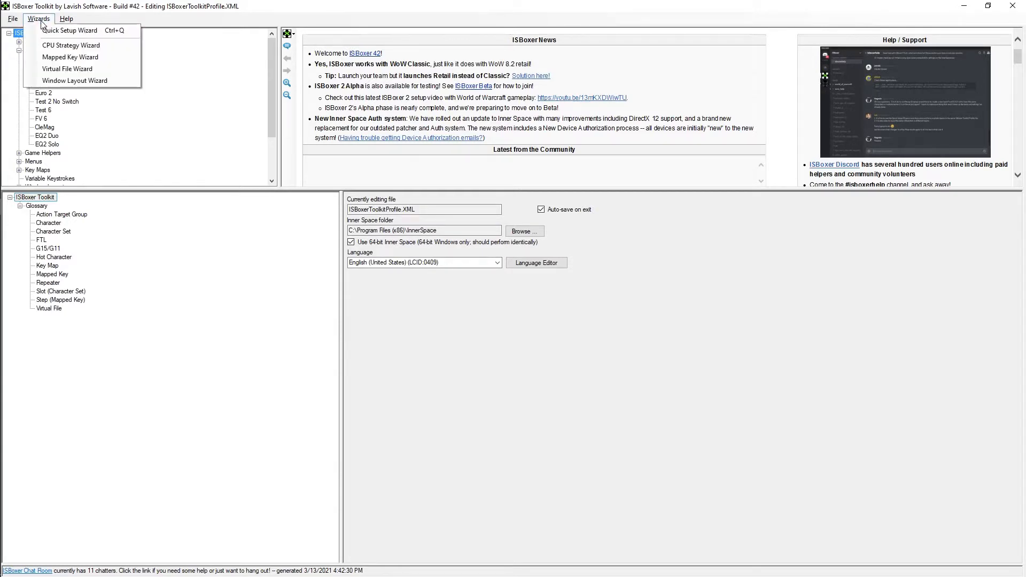
click(45, 30)
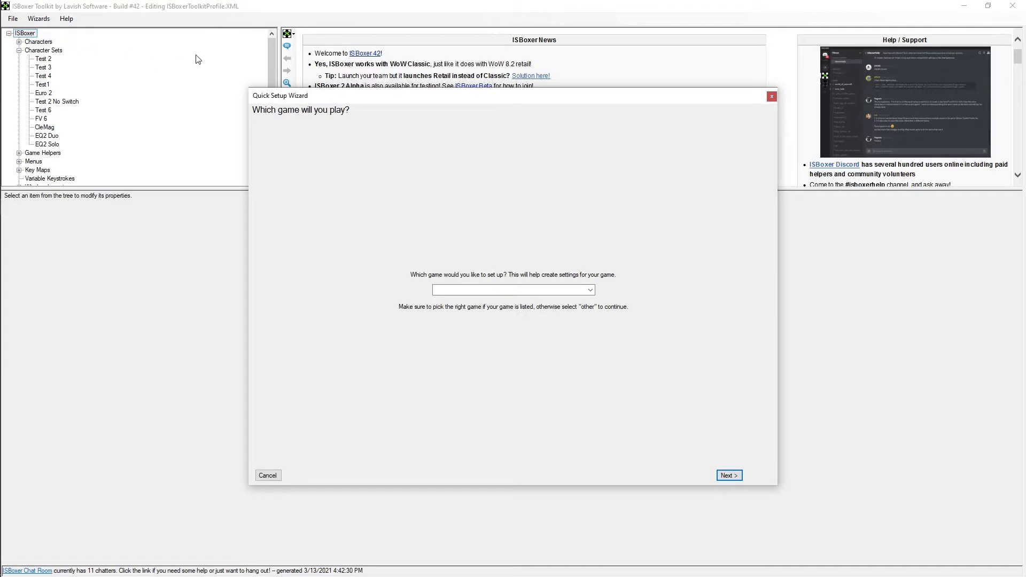
click(592, 293)
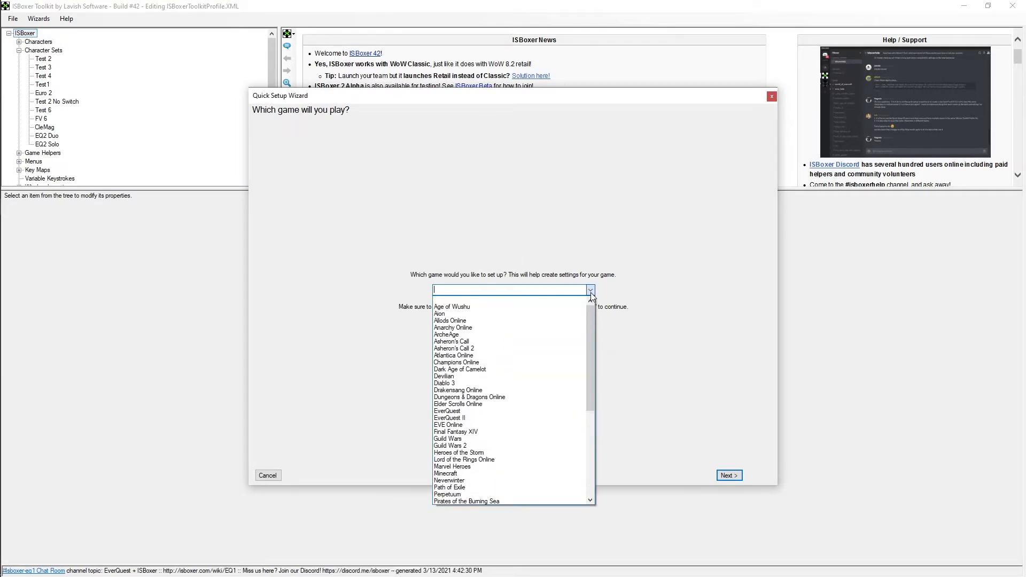
click(470, 420)
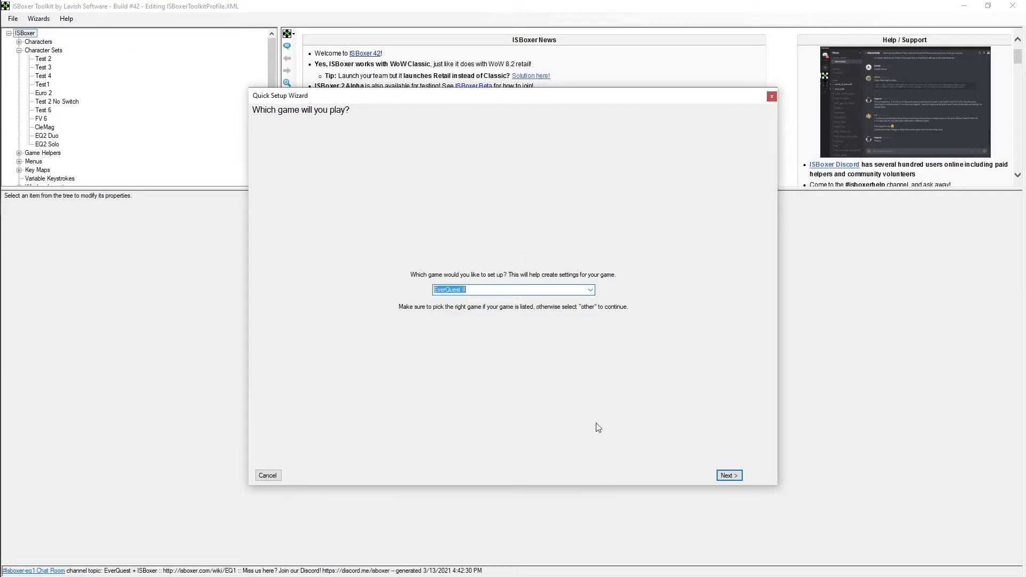
click(721, 476)
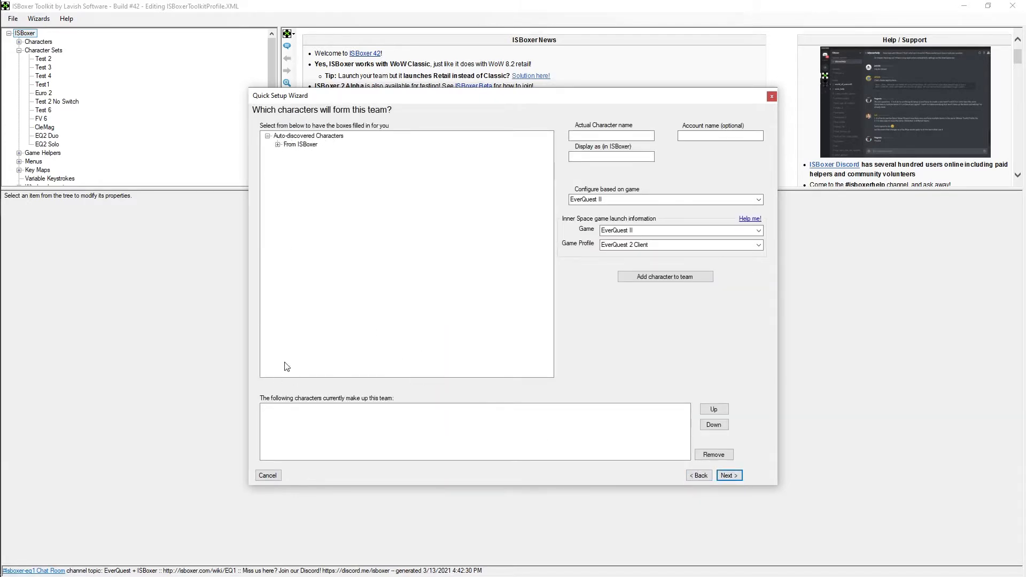
Name the first character Firstslot and set its launch game to EQ2Test with the EQ2Test Default Profile.
click(591, 140)
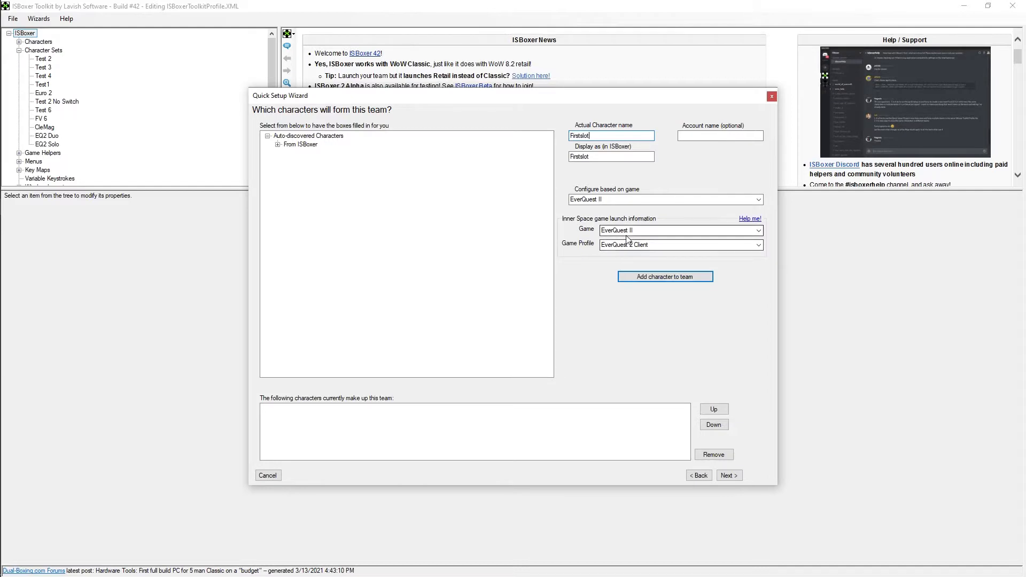
click(759, 231)
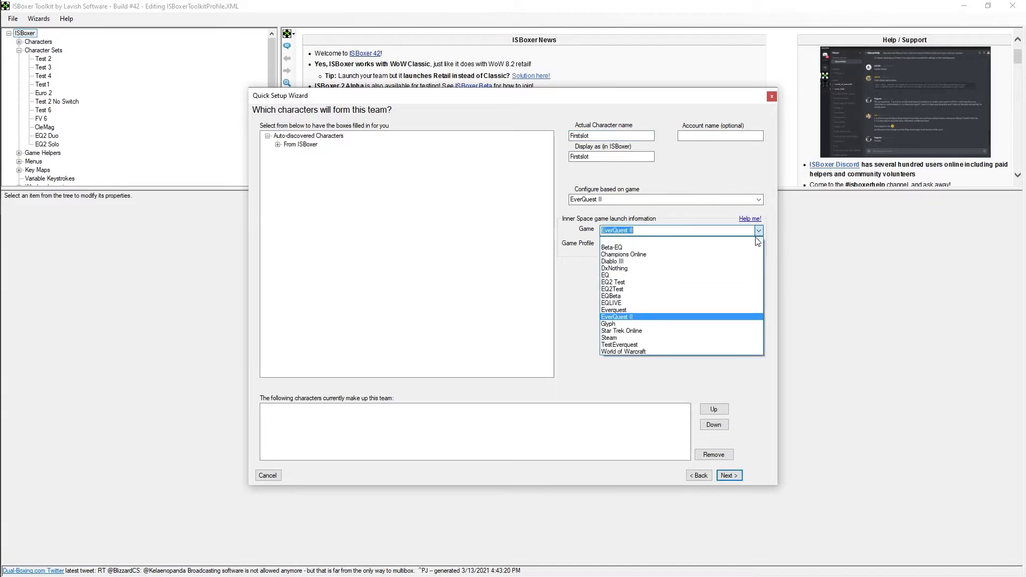
click(615, 289)
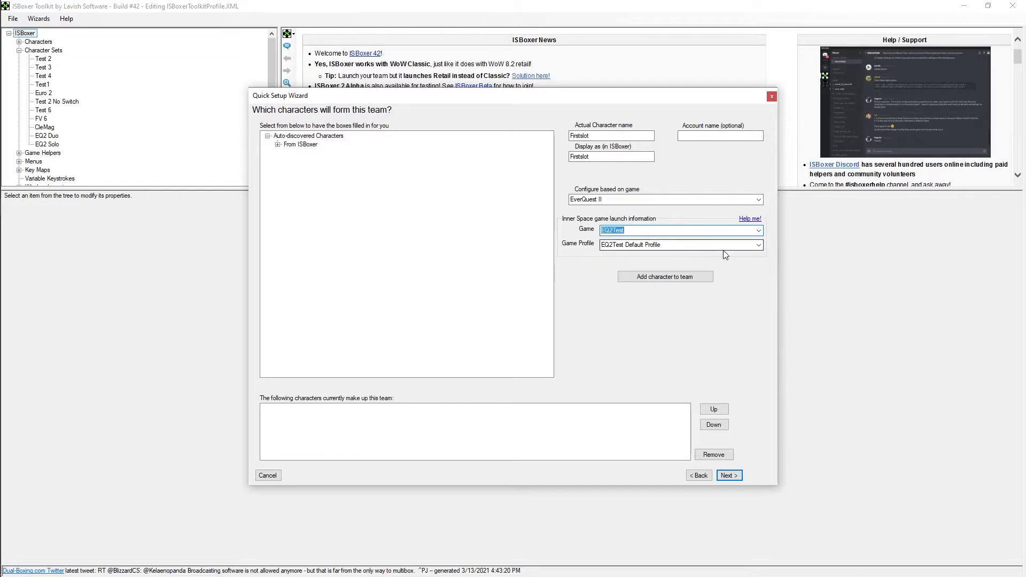
click(759, 245)
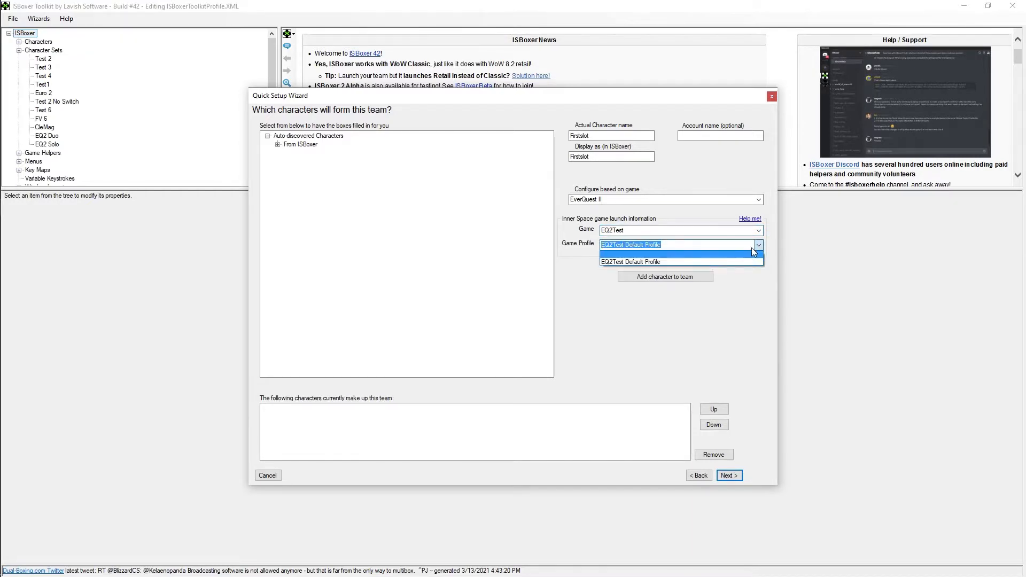
click(759, 246)
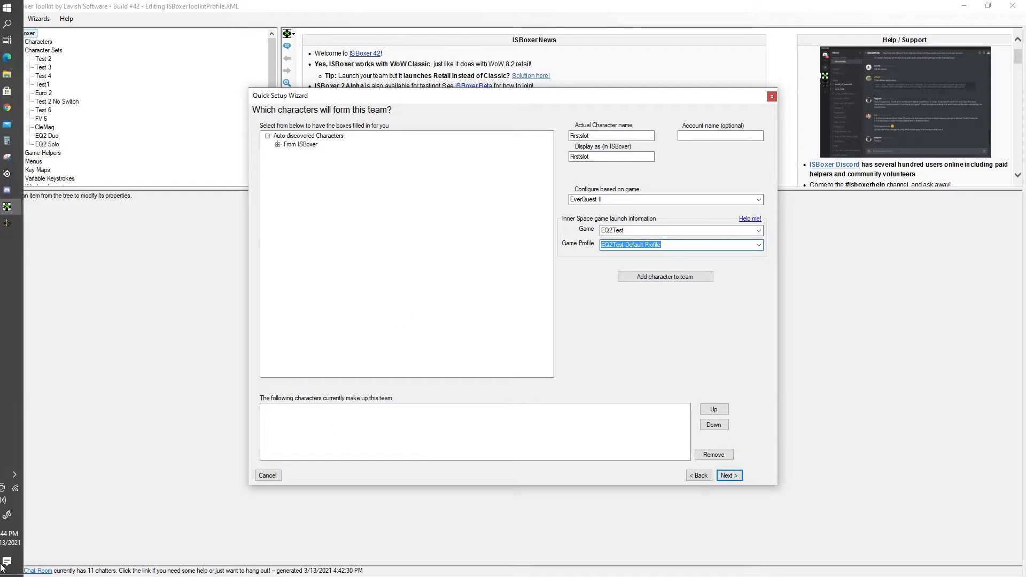
Open Inner Space's Add Game form to examine its name, executable and parameters fields, and close it without adding a game.
click(21, 475)
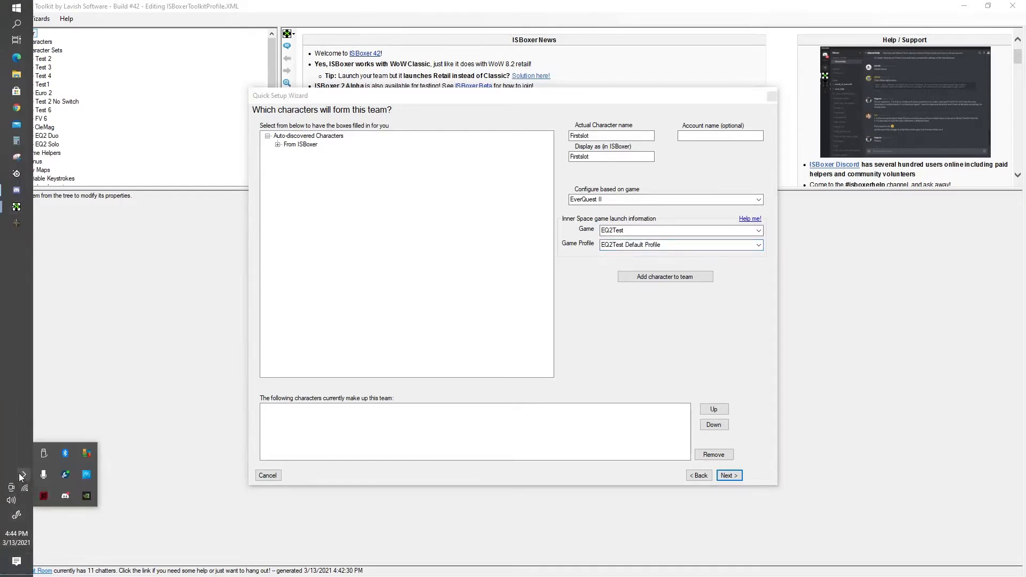
right_click(45, 498)
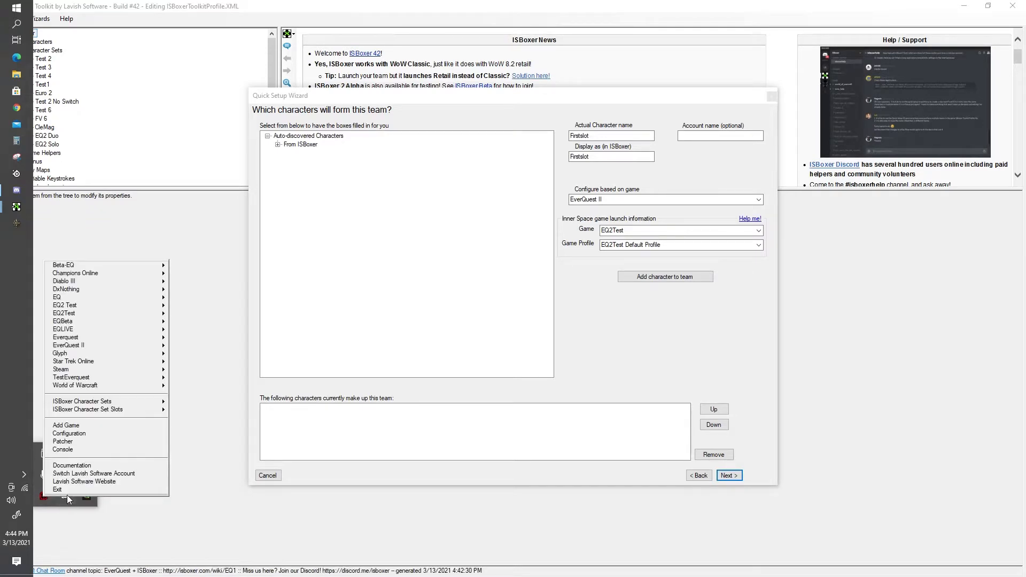
mouse_move(72, 406)
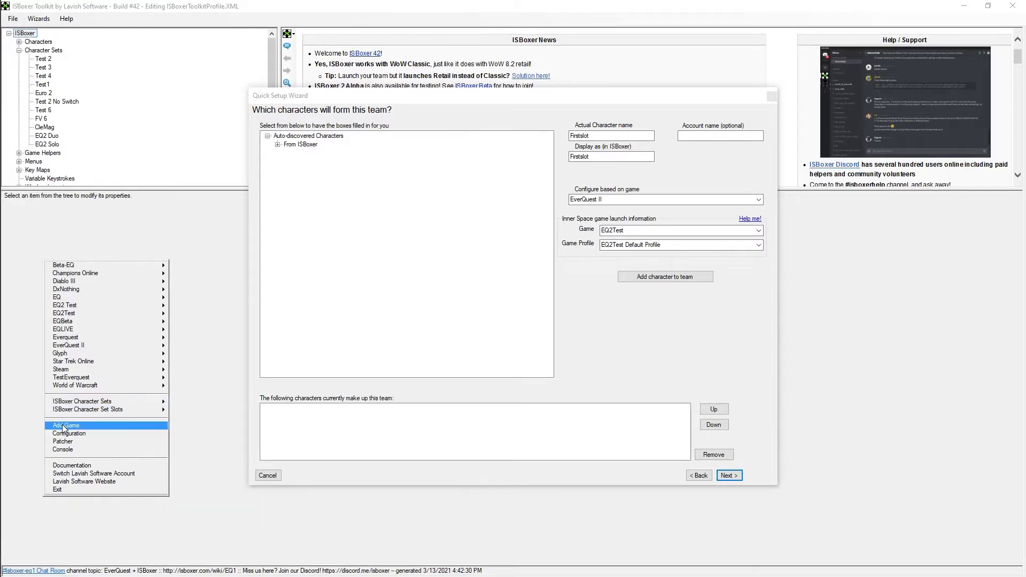
click(63, 425)
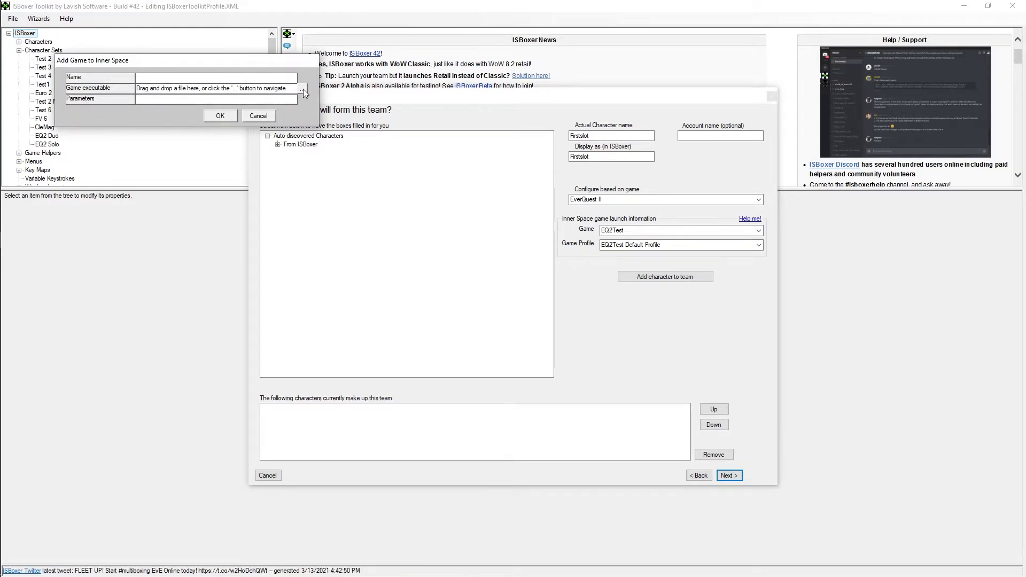
click(255, 117)
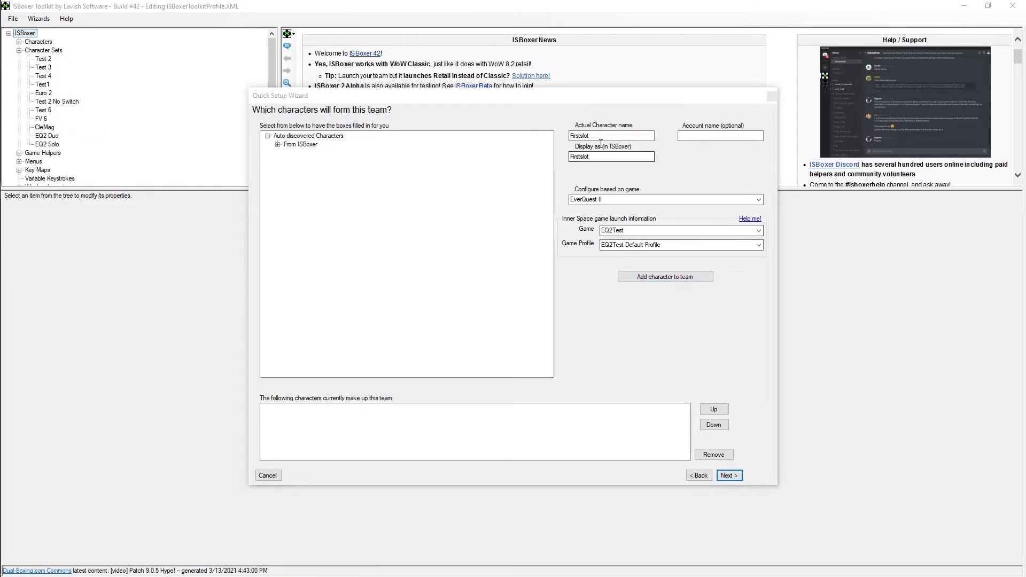
Add Firstslot to the team, add a second character named Secondslot, and check both slot entries.
click(646, 281)
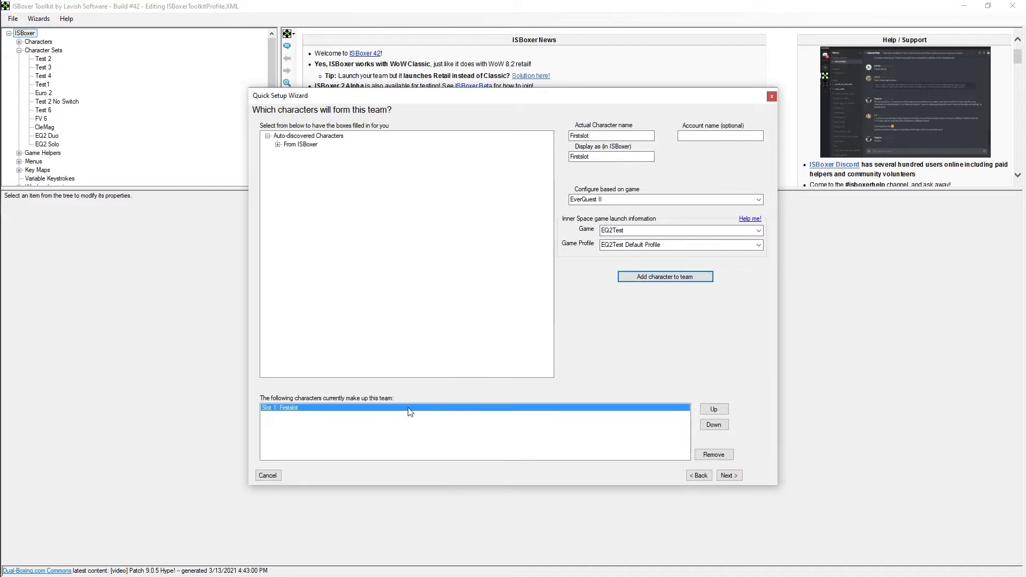
drag(602, 137, 508, 134)
text(Secondslot)
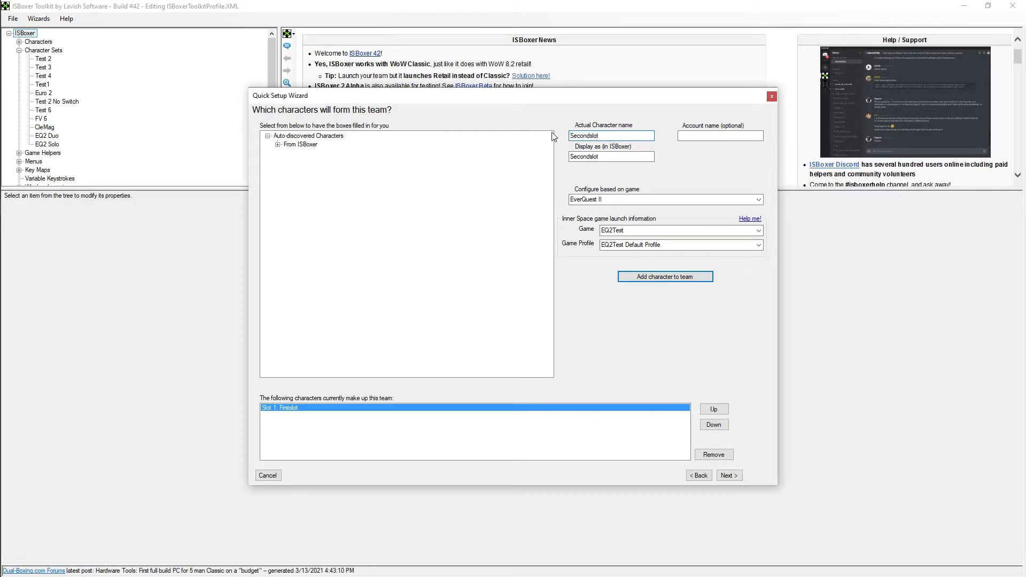
click(654, 284)
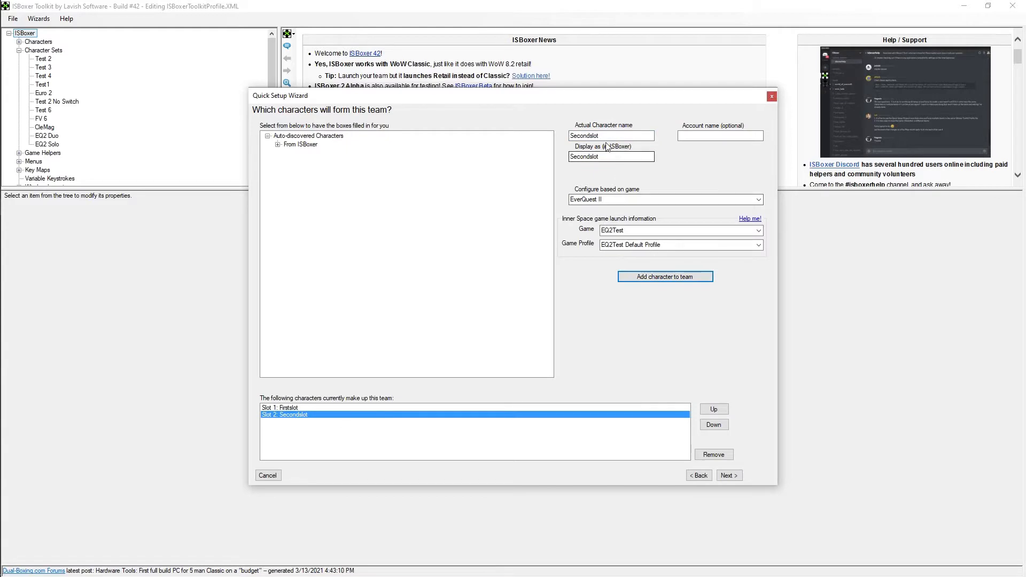
click(286, 410)
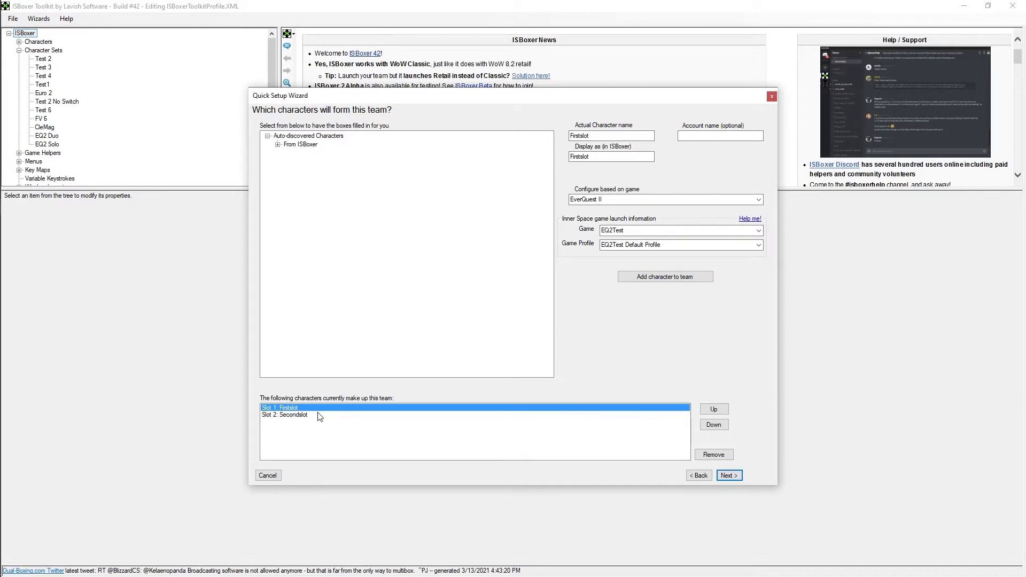
click(297, 416)
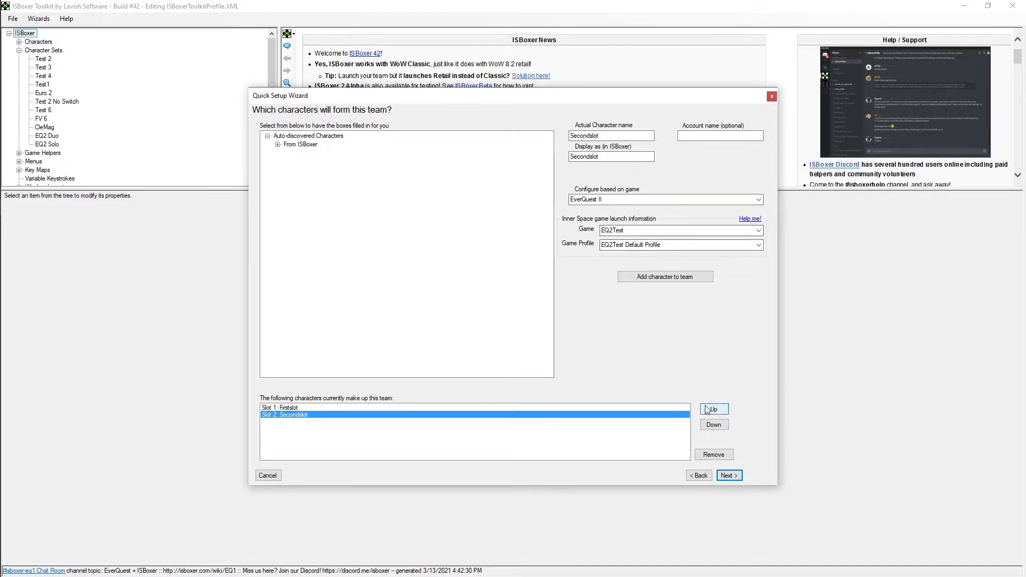
Accept the two-character team, name it TwoBox Example and continue to the window layout choices.
click(729, 475)
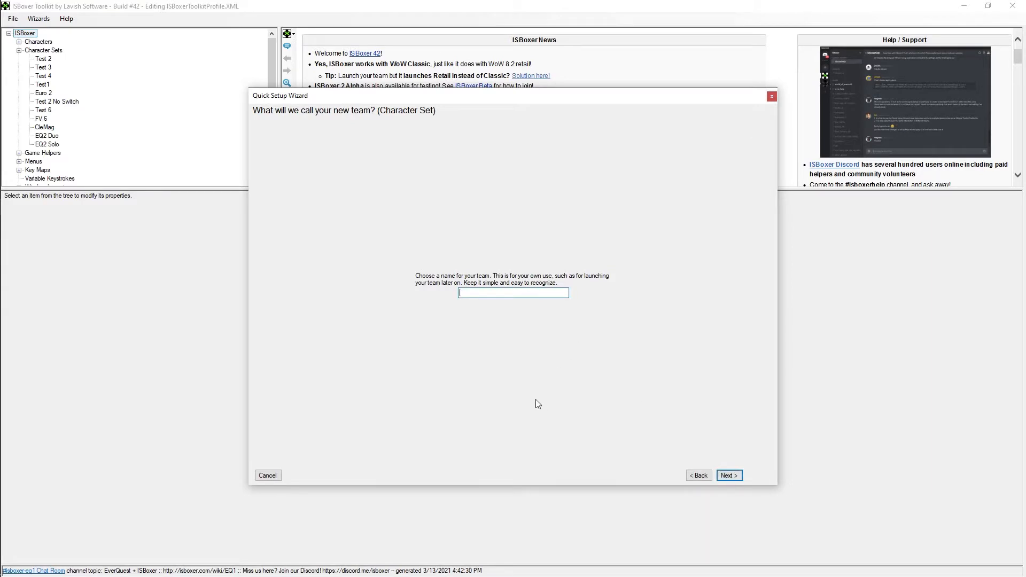
text(TwoBox Example)
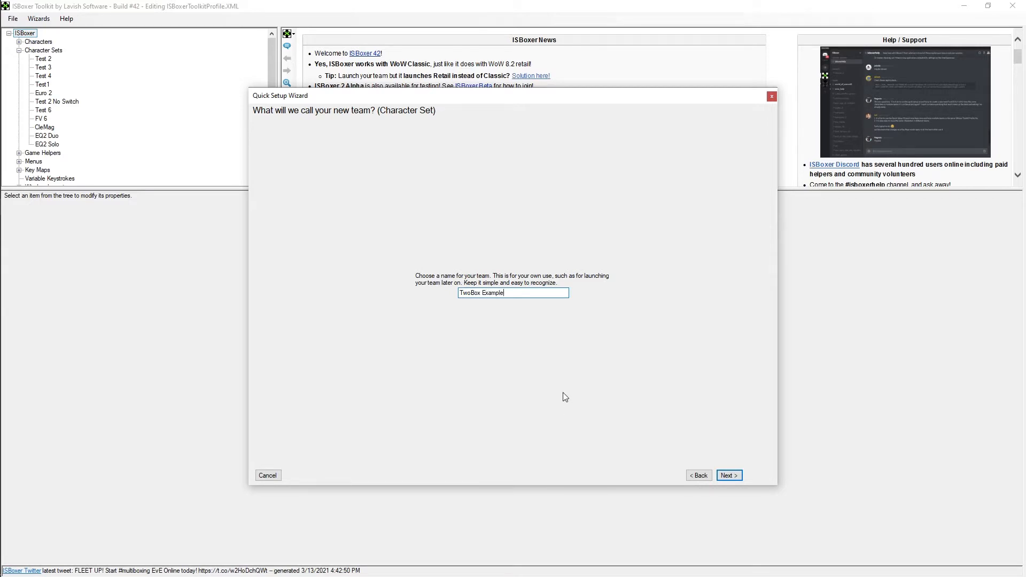
key(Return)
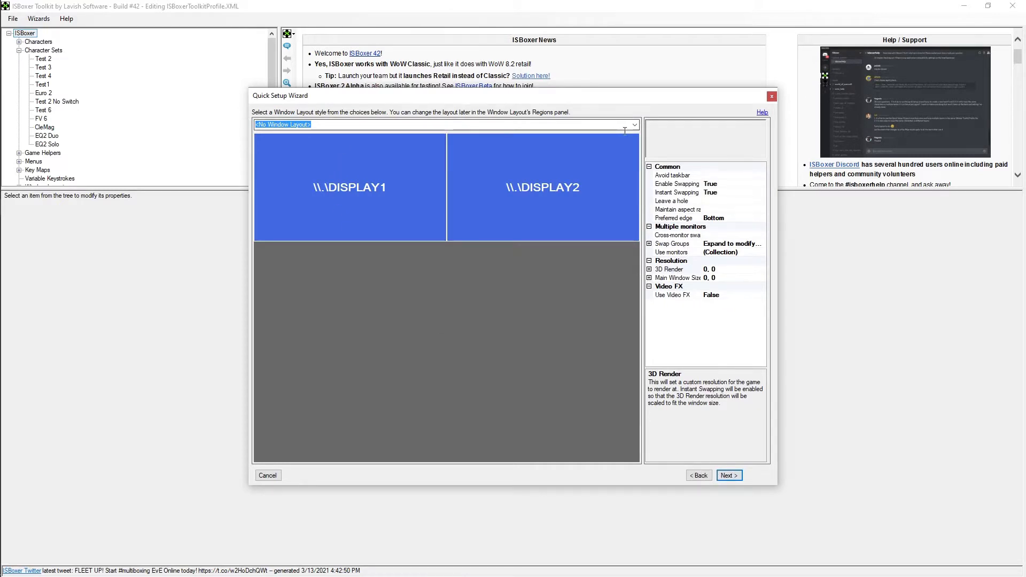
Choose the One screen per Character window layout, check its Enable Swapping option, and continue to the CPU strategy options.
click(635, 126)
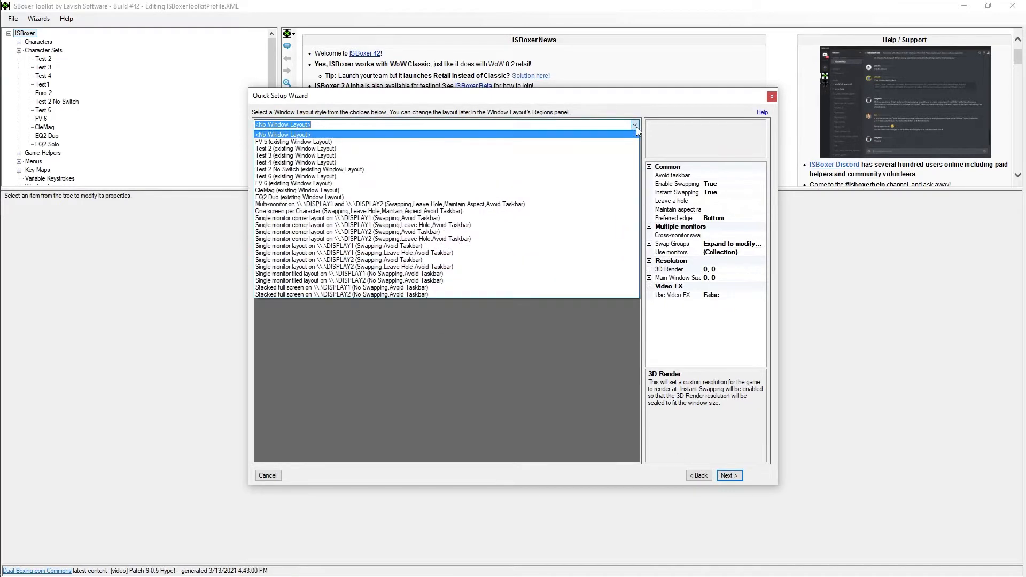
click(432, 213)
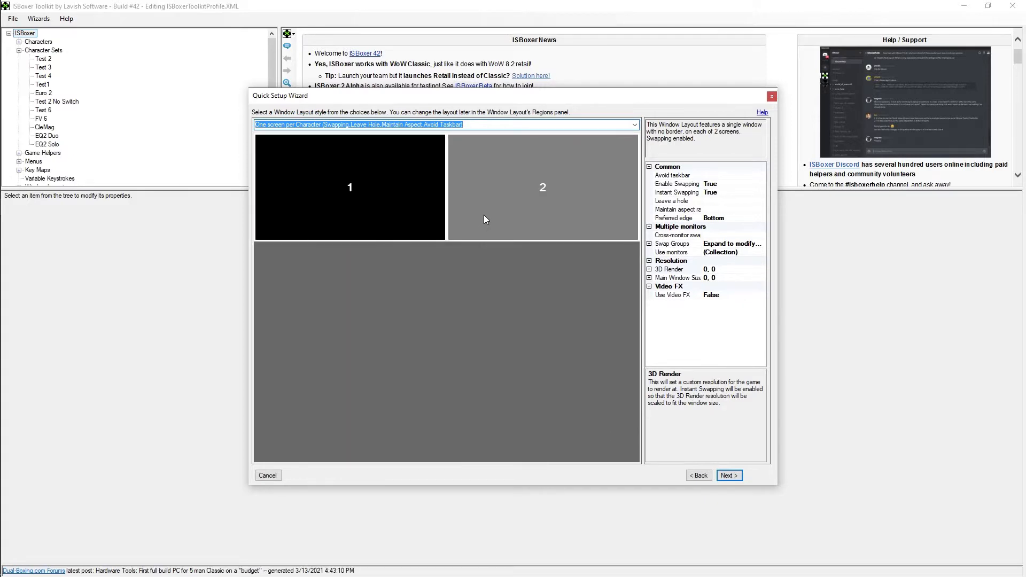
click(713, 185)
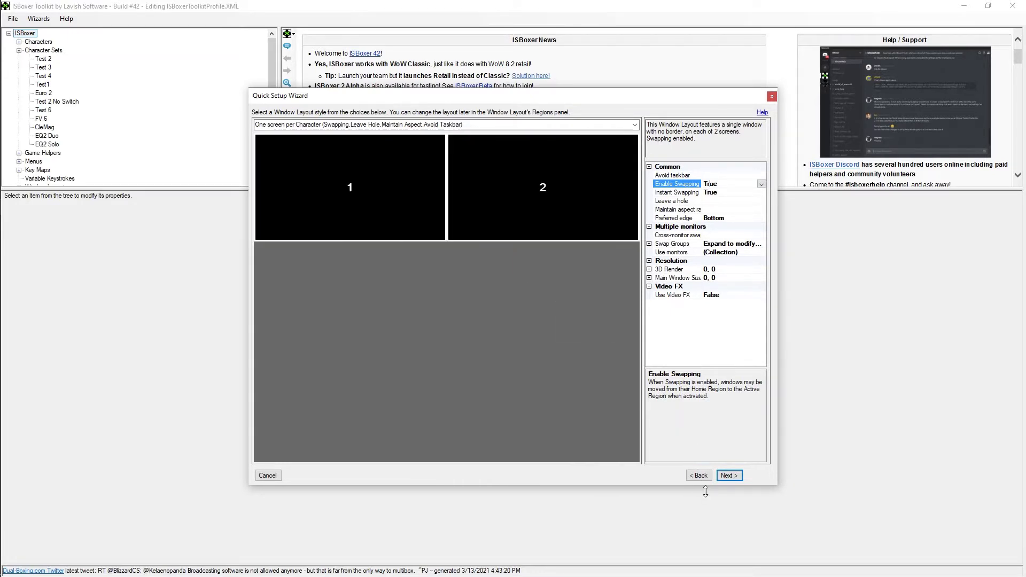
click(728, 476)
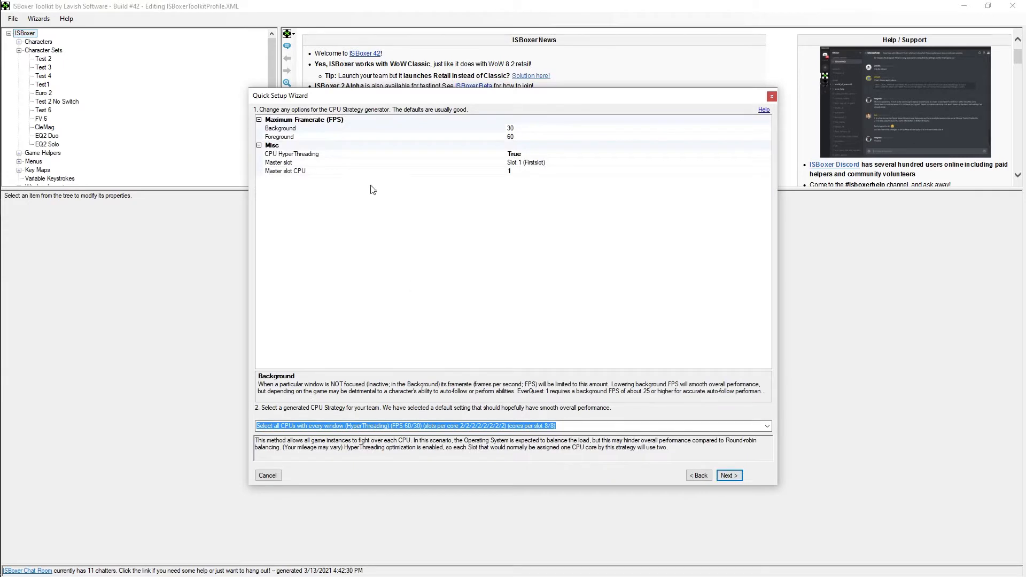
Set the maximum foreground framerate to 85 FPS and continue to the game control options.
click(515, 138)
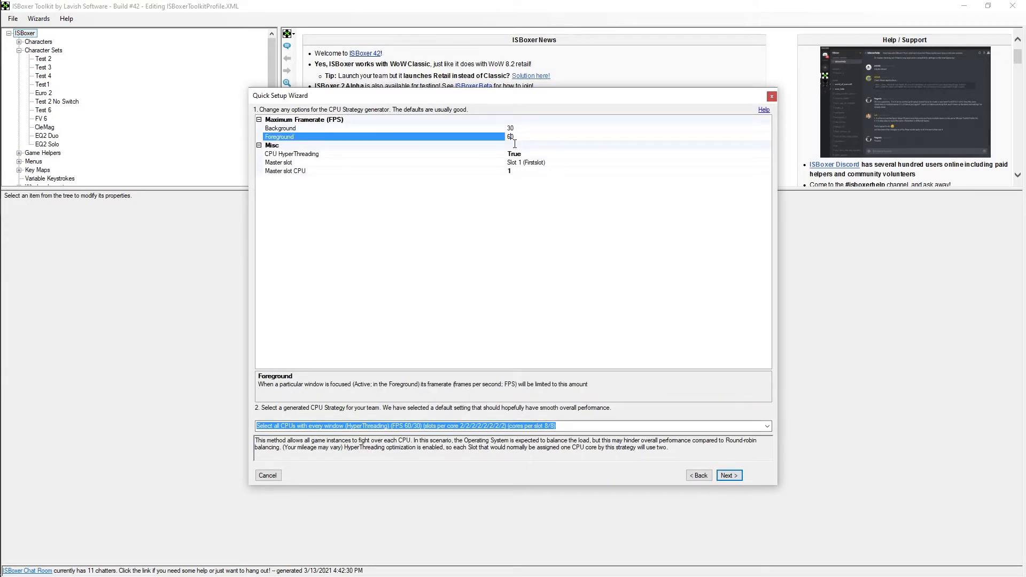
drag(520, 142, 503, 139)
text(85)
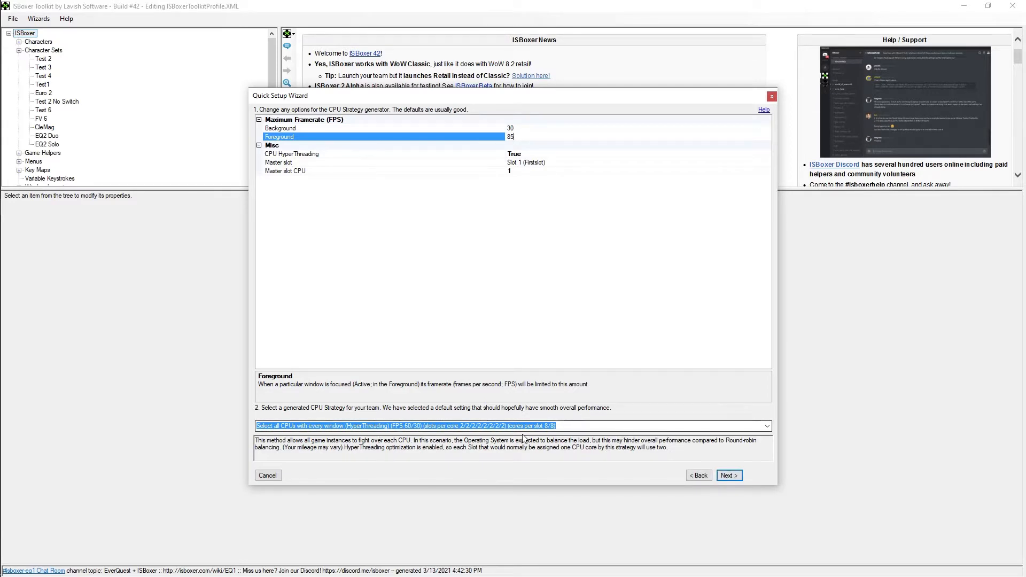
click(723, 476)
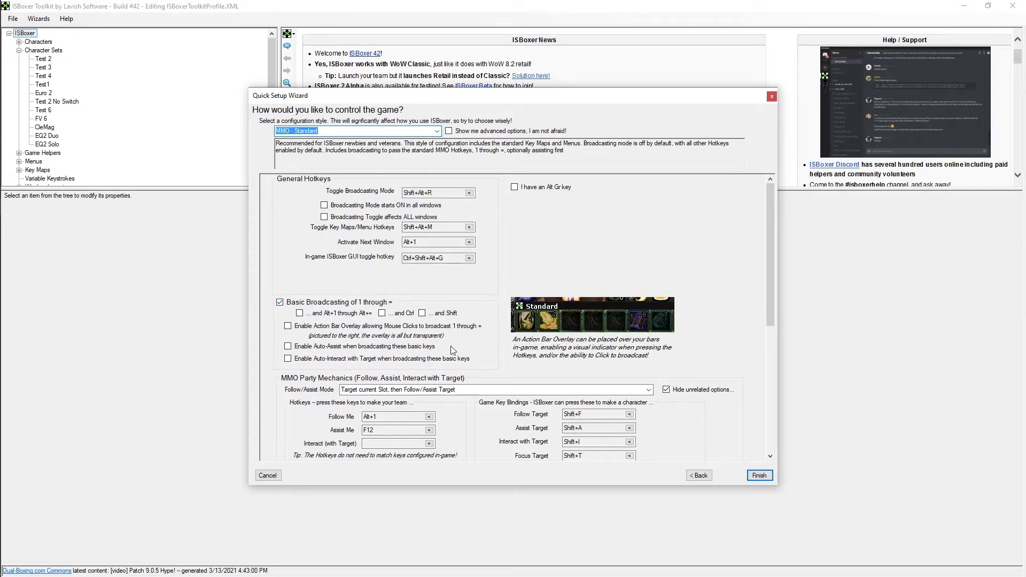
Enable the Action Bar Overlay that lets mouse clicks broadcast 1 through =, and finish the Quick Setup Wizard.
click(288, 326)
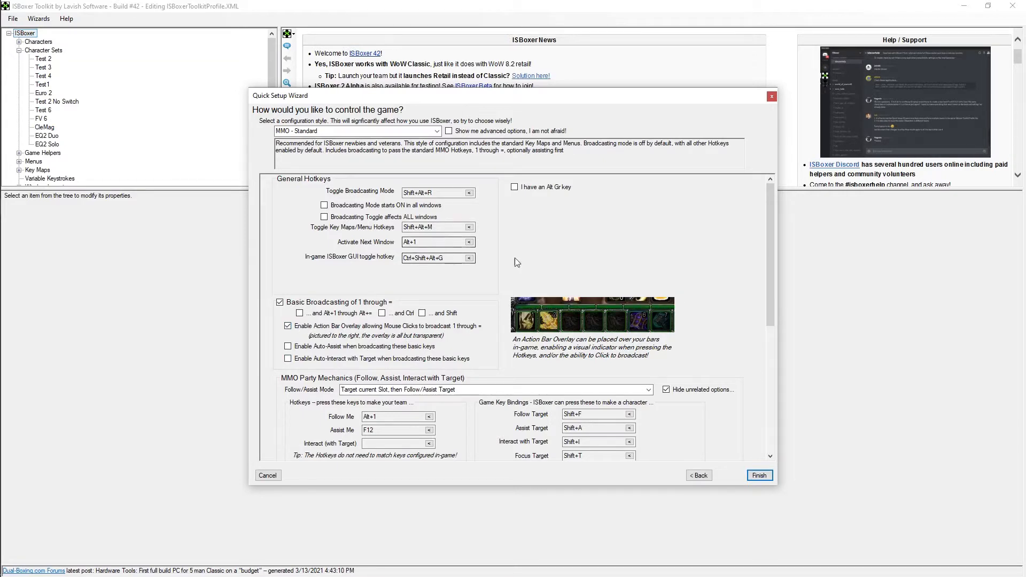
click(760, 476)
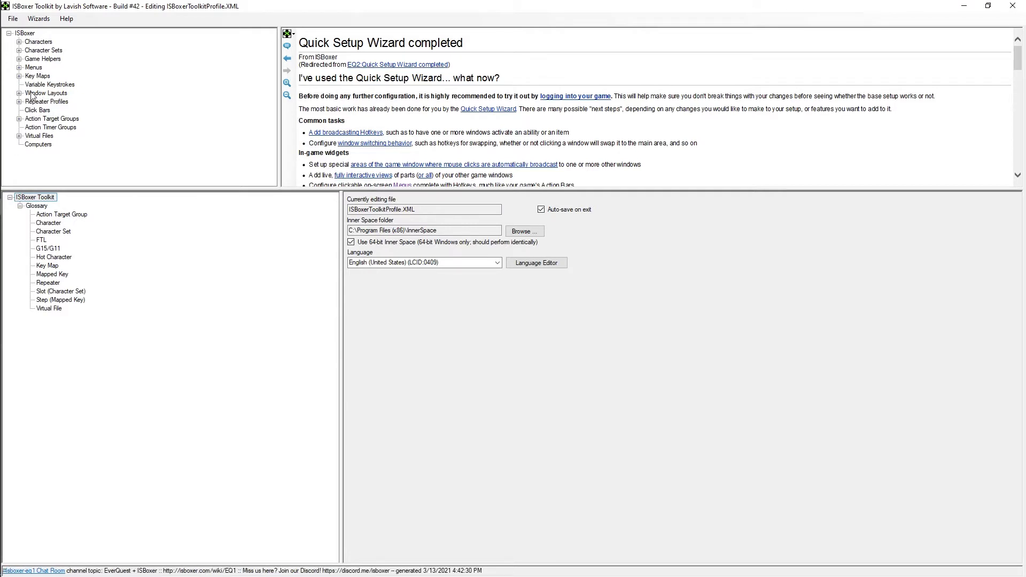
Look through the profile's Key Maps, Click Bars and Window Layouts, and open the TwoBox Example character set.
click(31, 77)
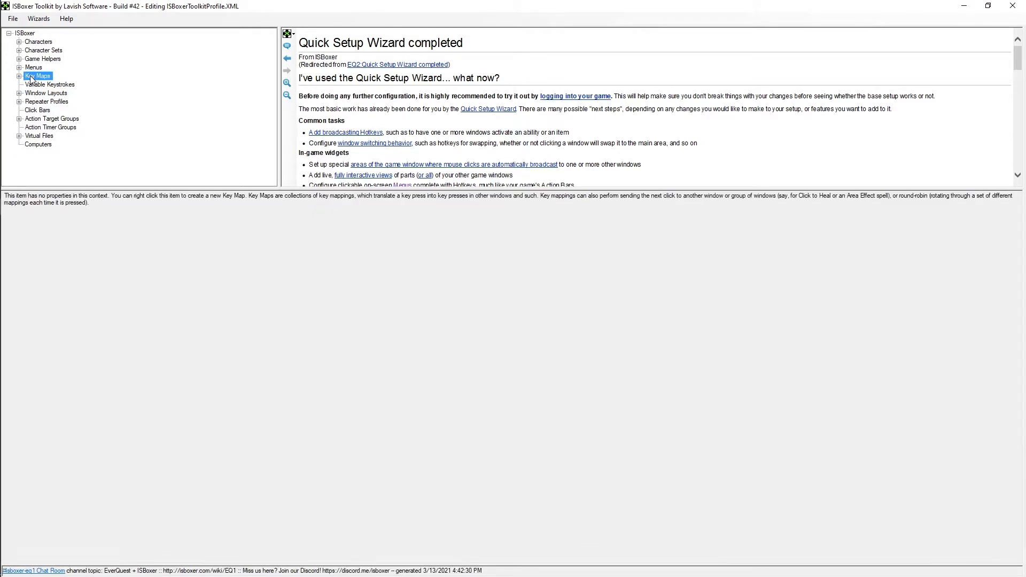
click(33, 111)
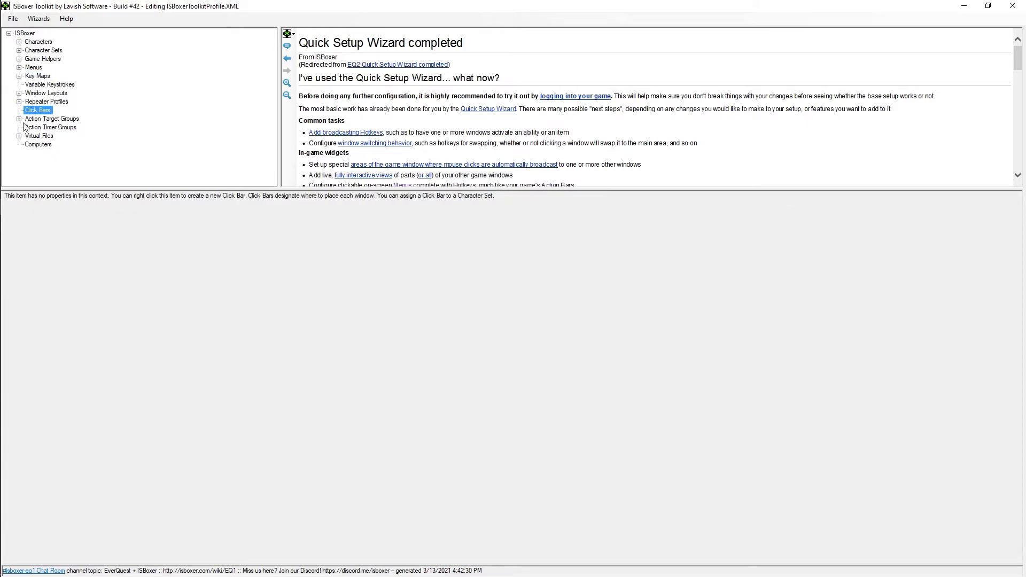
click(20, 94)
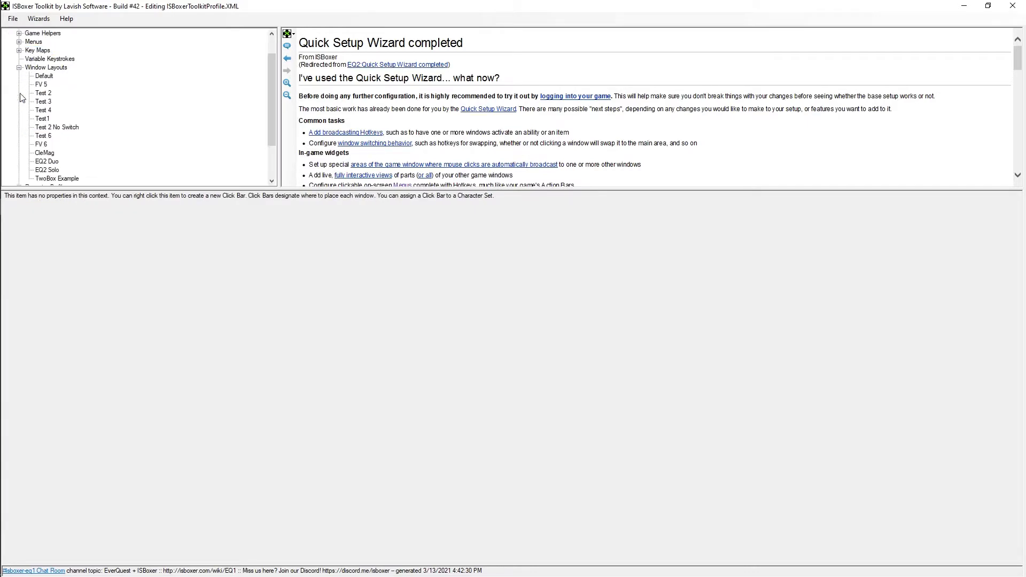
scroll(30, 107, down, 3)
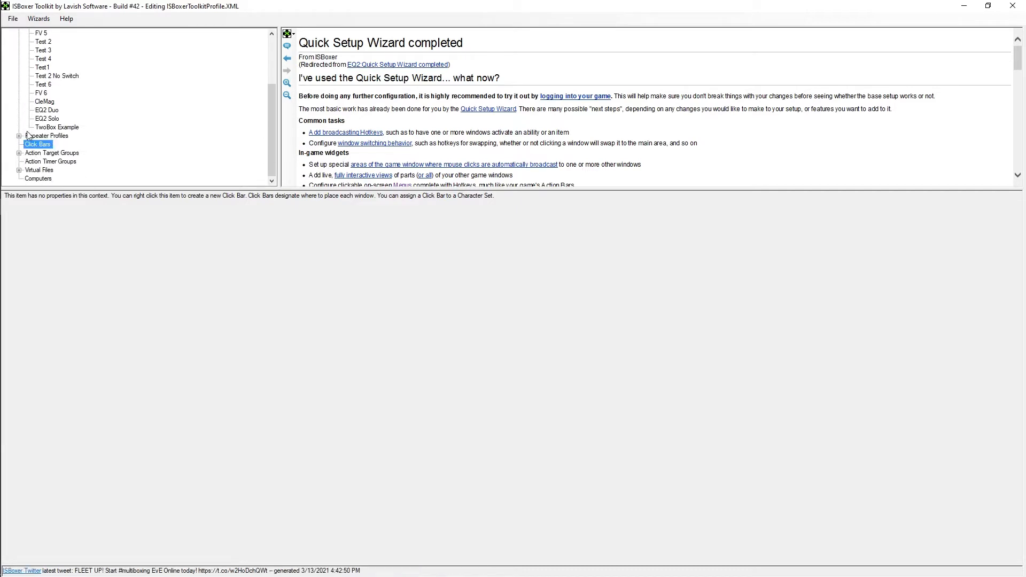
scroll(23, 169, up, 3)
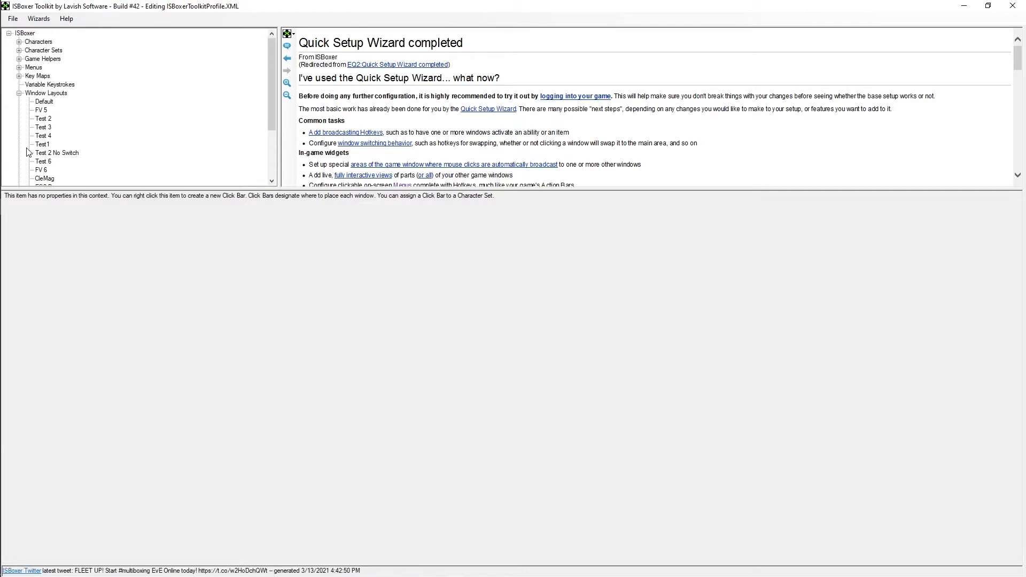
click(20, 50)
scroll(47, 89, down, 3)
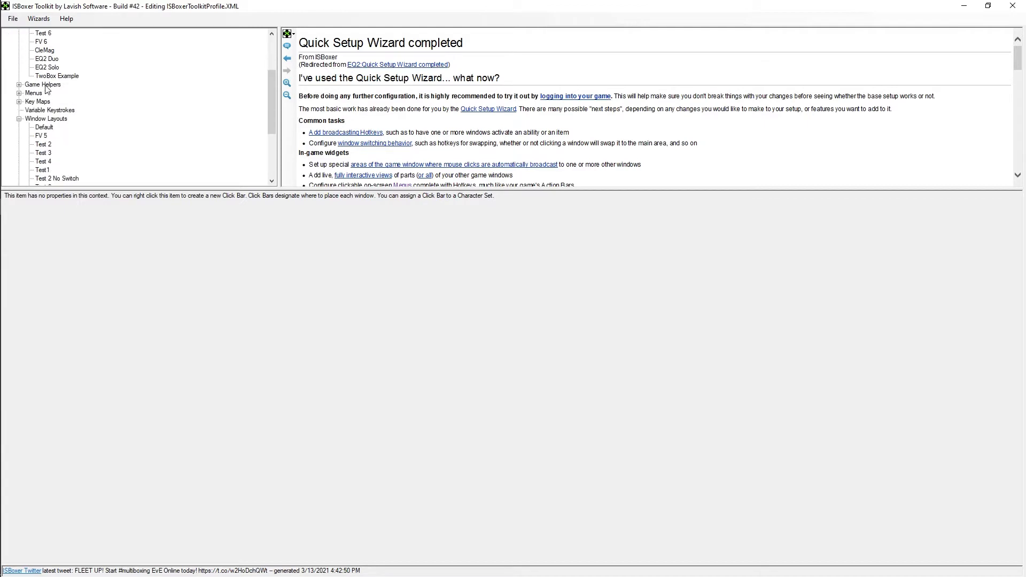
click(46, 77)
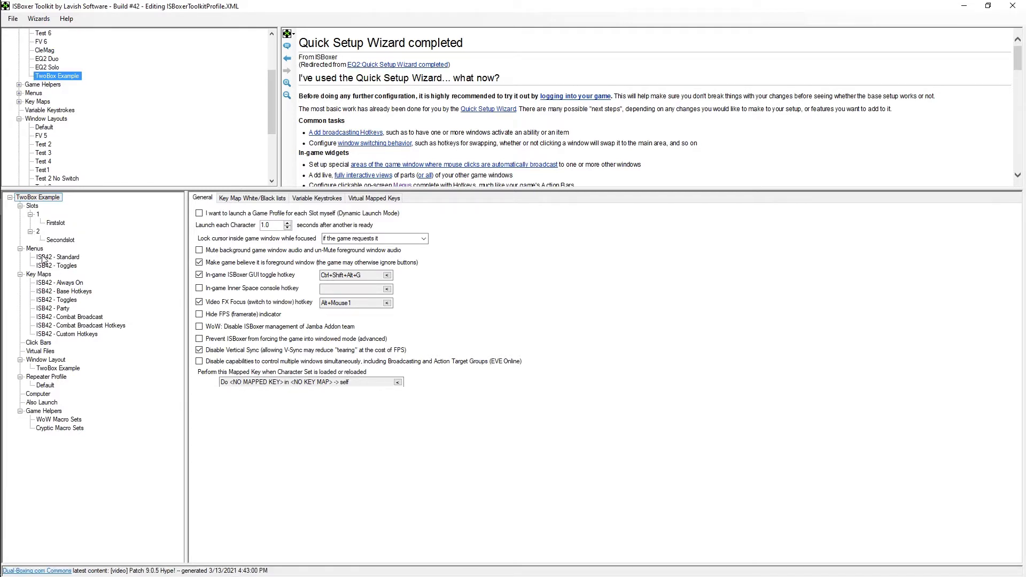
Examine the ISB42 - Standard menu overrides and the Click Bars assignment within the TwoBox Example character set.
click(69, 259)
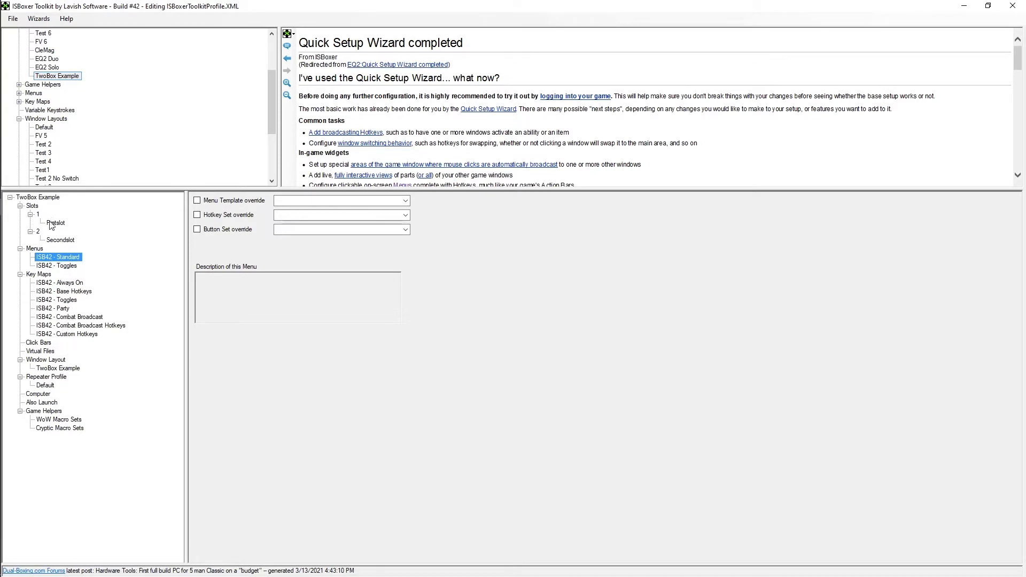
click(36, 342)
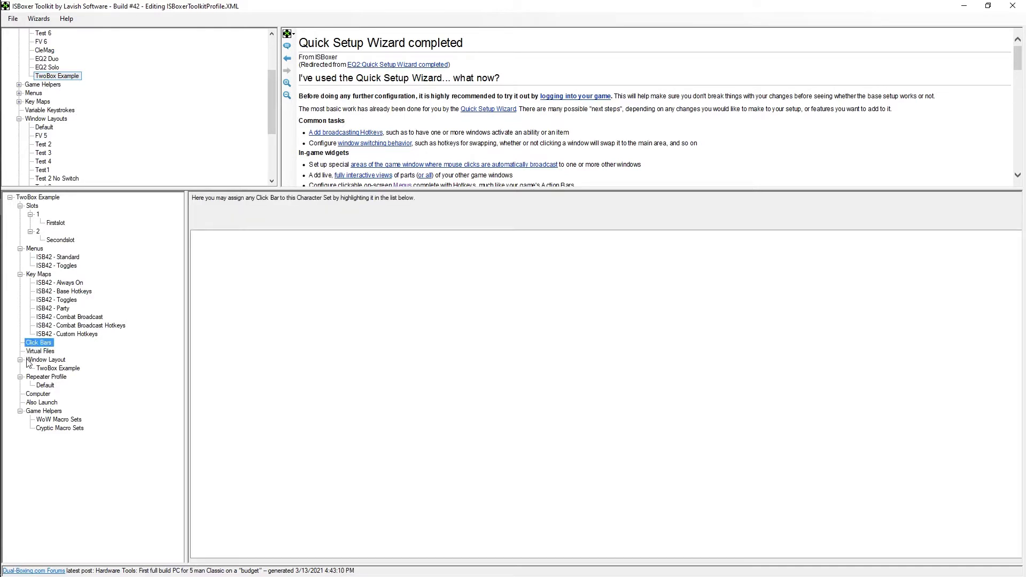
click(53, 259)
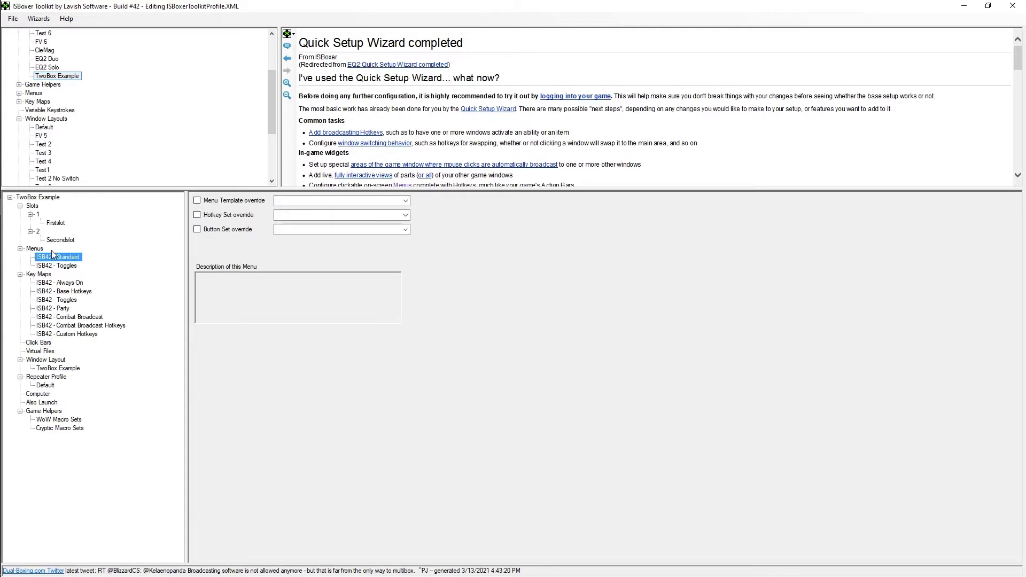
Open the global ISB42 - Standard menu and examine its Toggles and Standard templates, including the Standard template's button width and height.
scroll(45, 131, down, 4)
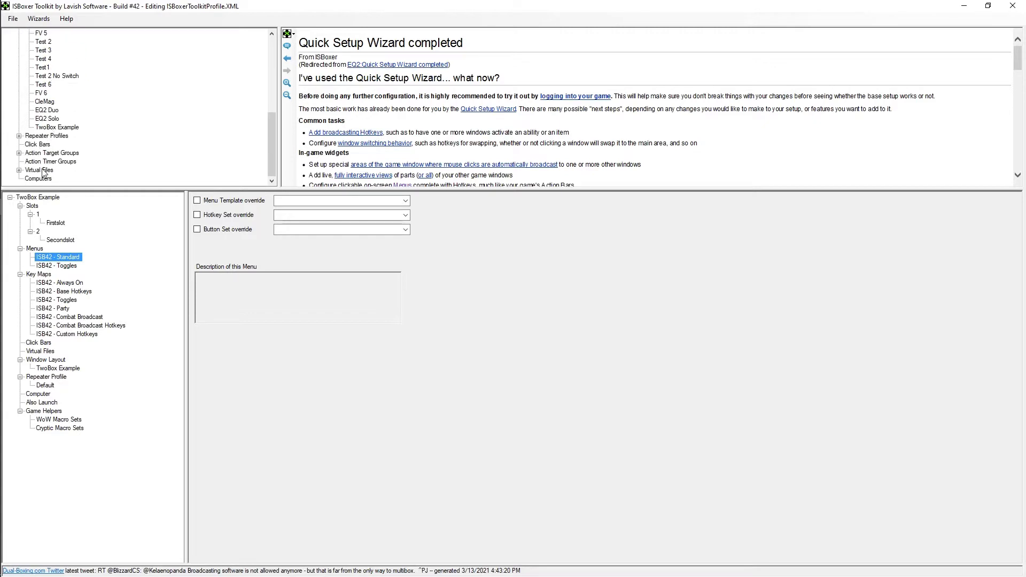
scroll(43, 172, up, 5)
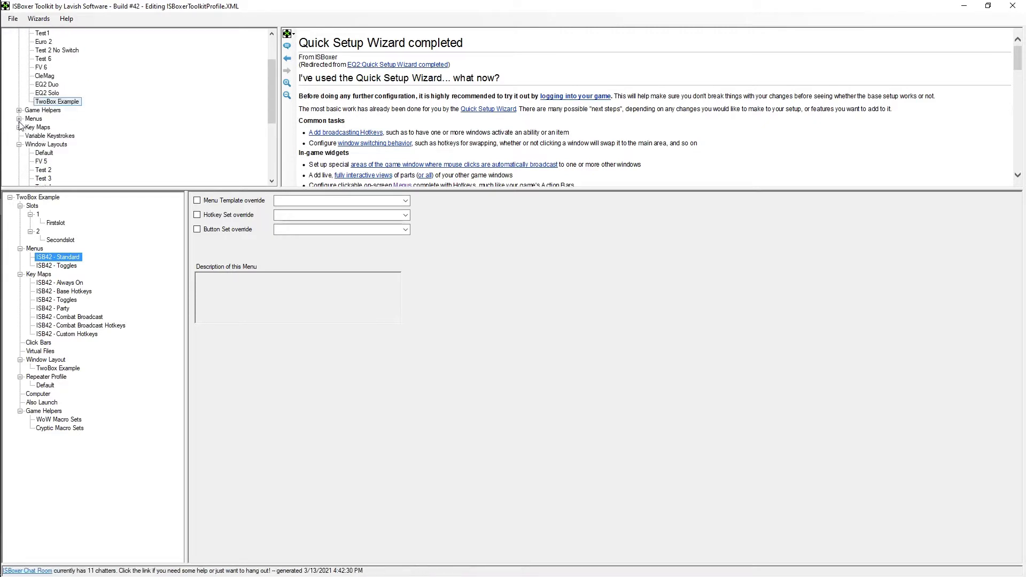
click(18, 119)
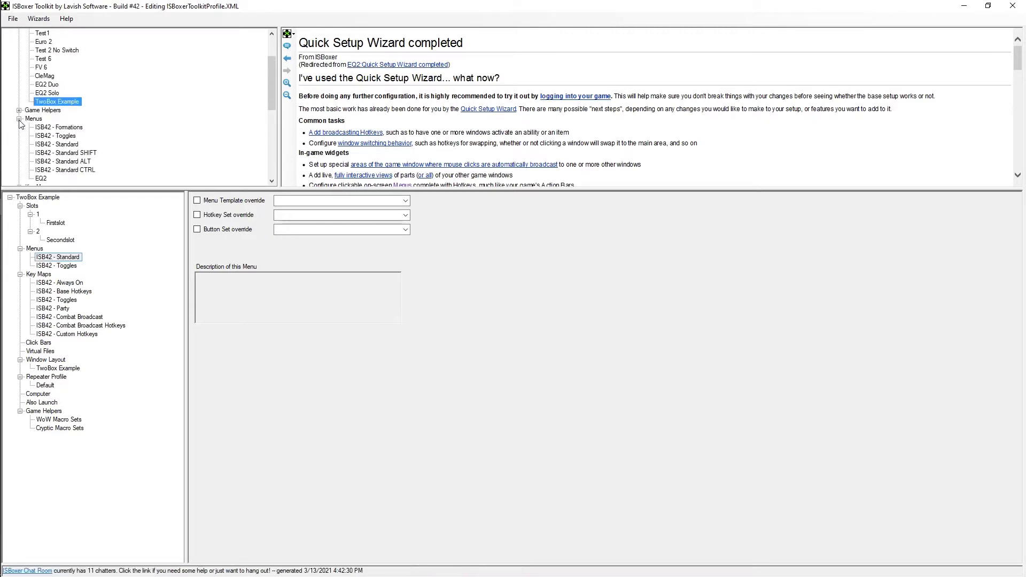
click(71, 145)
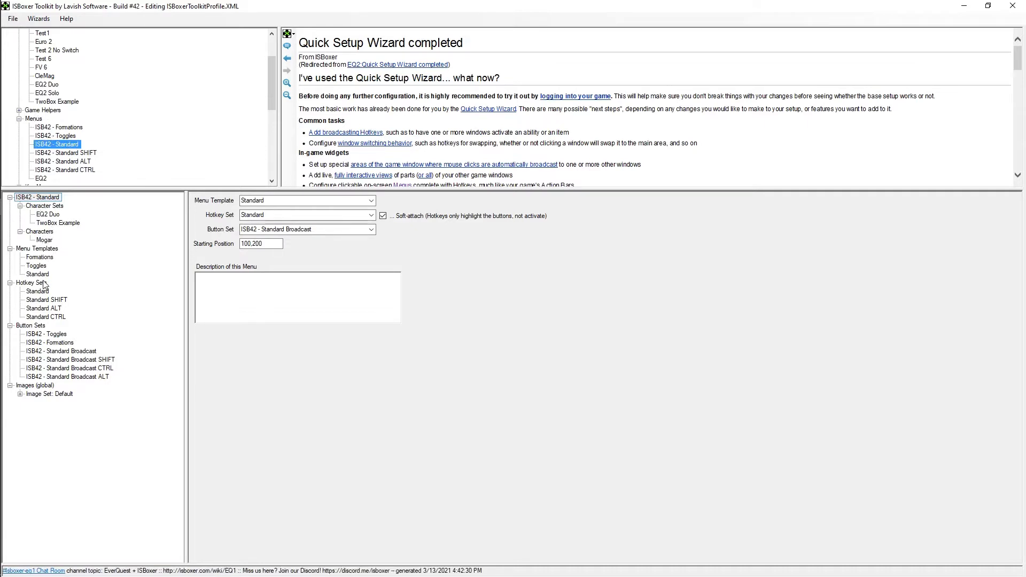
click(46, 224)
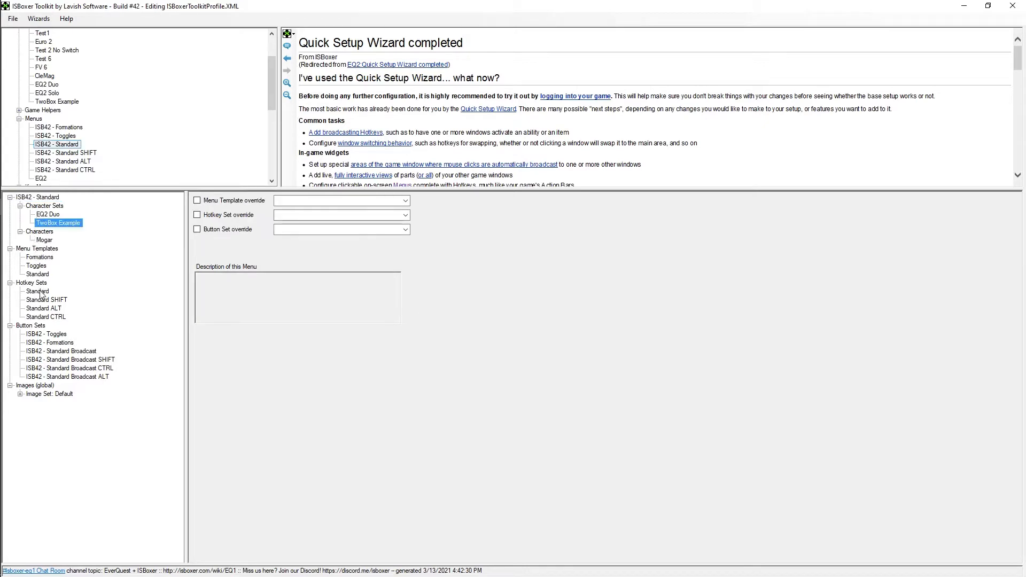
click(43, 263)
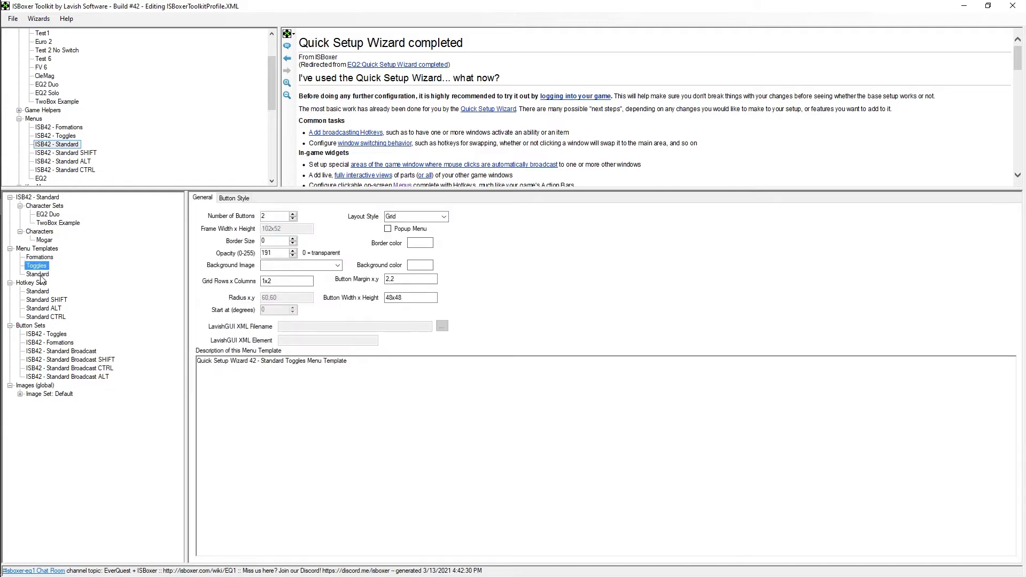
click(40, 275)
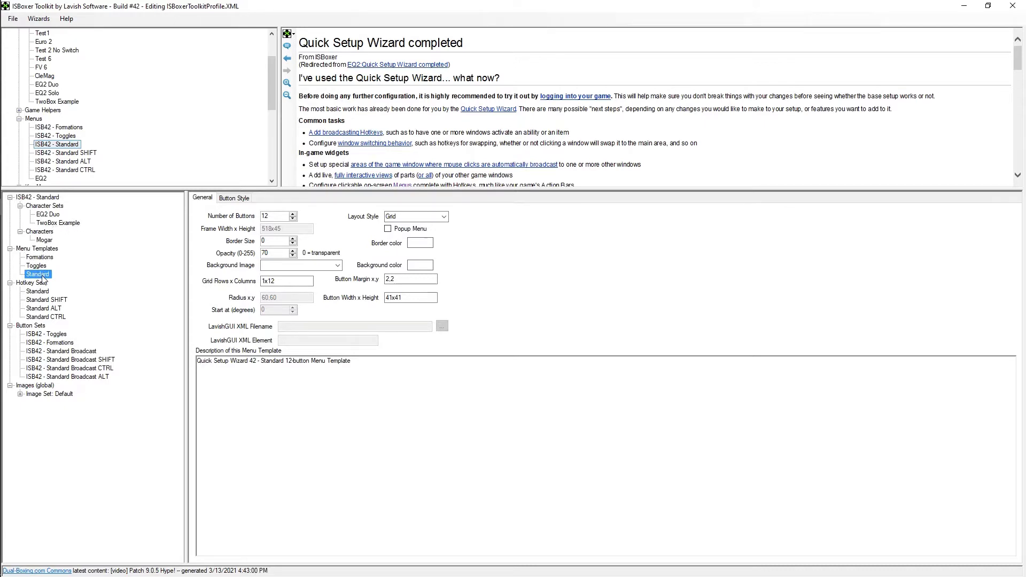
click(408, 299)
drag(409, 300, 386, 304)
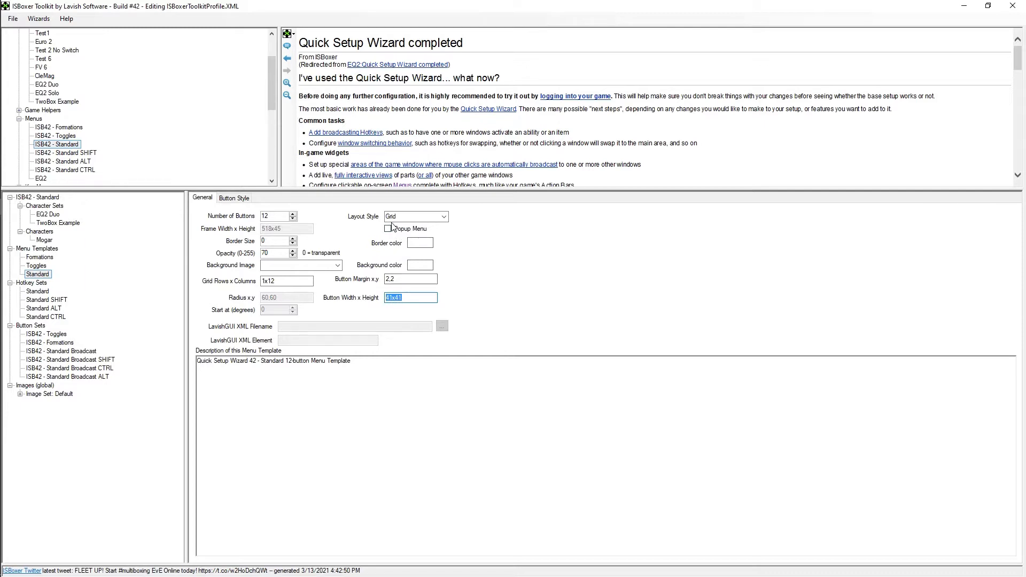
Export the entire ISBoxer configuration to Inner Space and dismiss the confirmation.
click(12, 19)
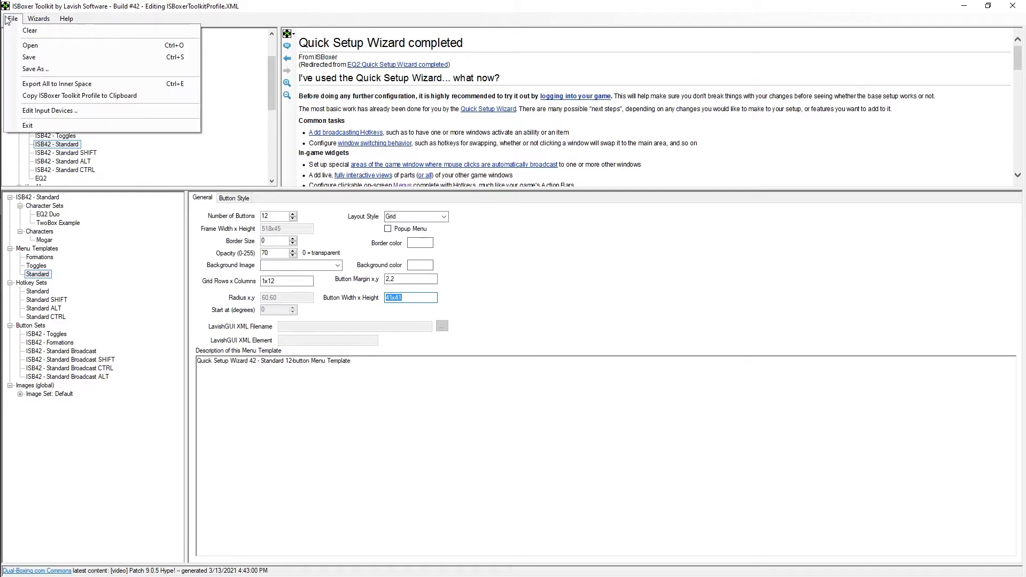
click(32, 84)
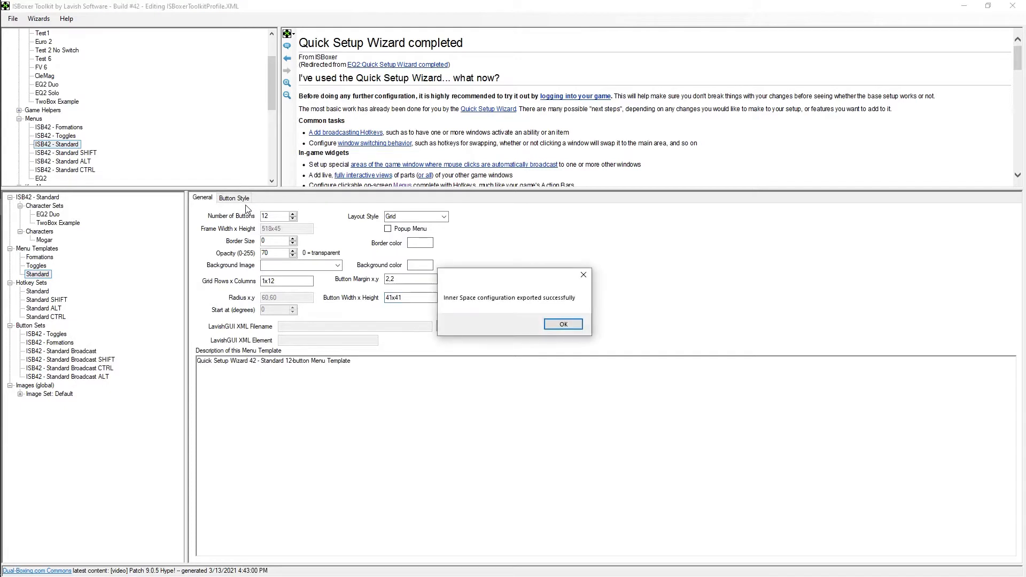
click(564, 325)
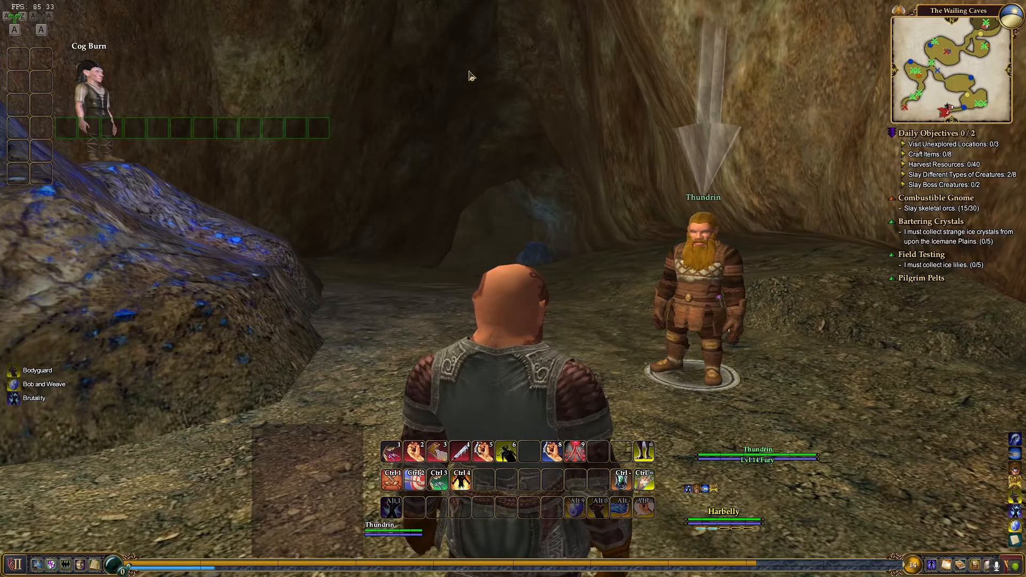
Switch to Inner Space and launch the TwoBox Example team from the ISBoxer character sets.
key(super)
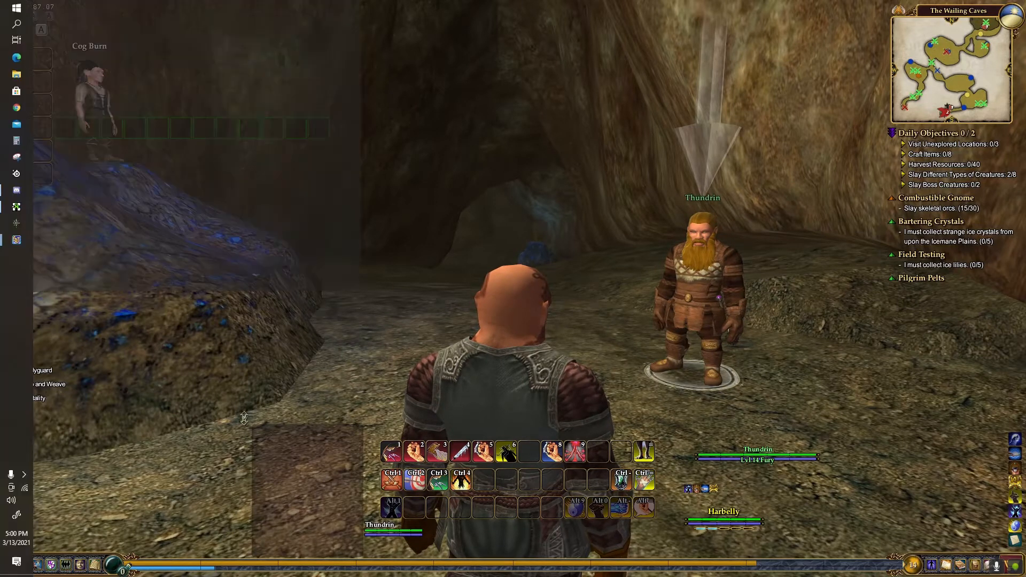
click(23, 474)
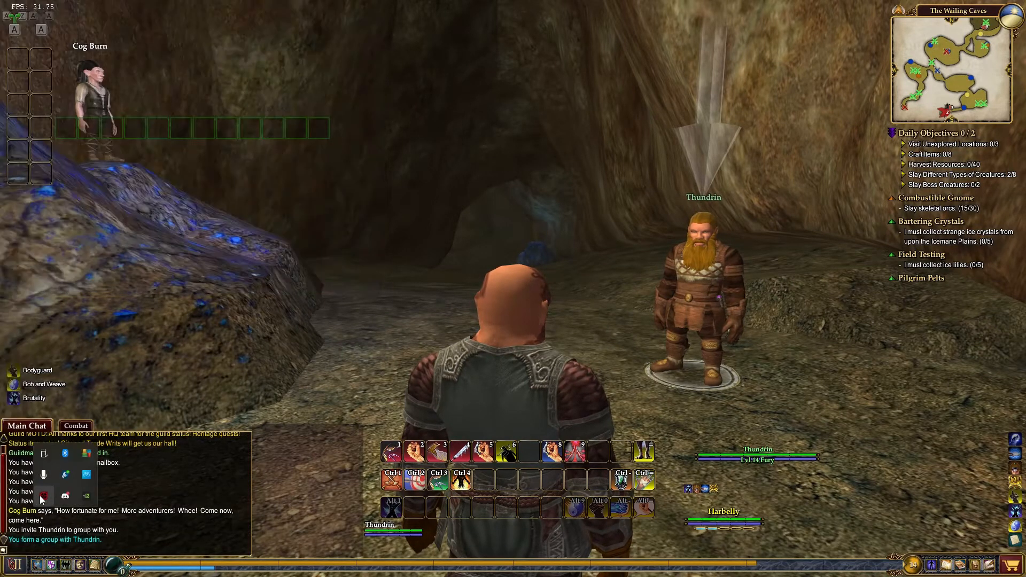
right_click(42, 499)
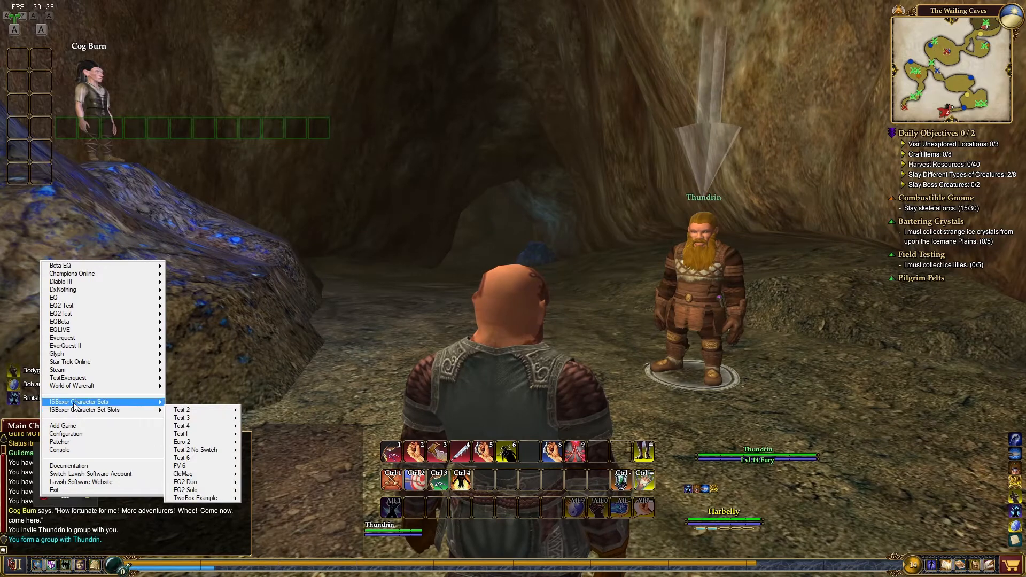
mouse_move(77, 405)
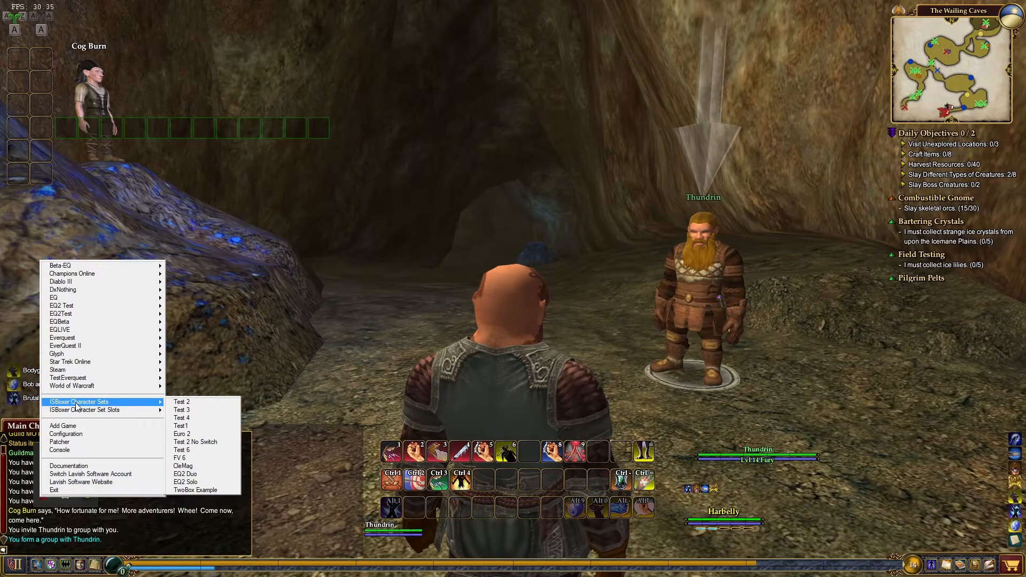
click(207, 490)
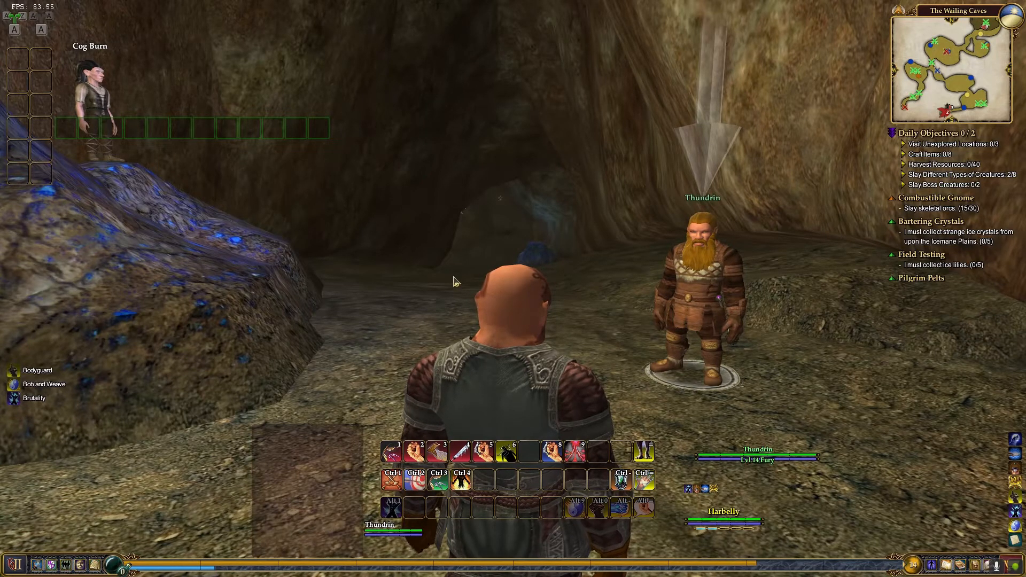
key(d)
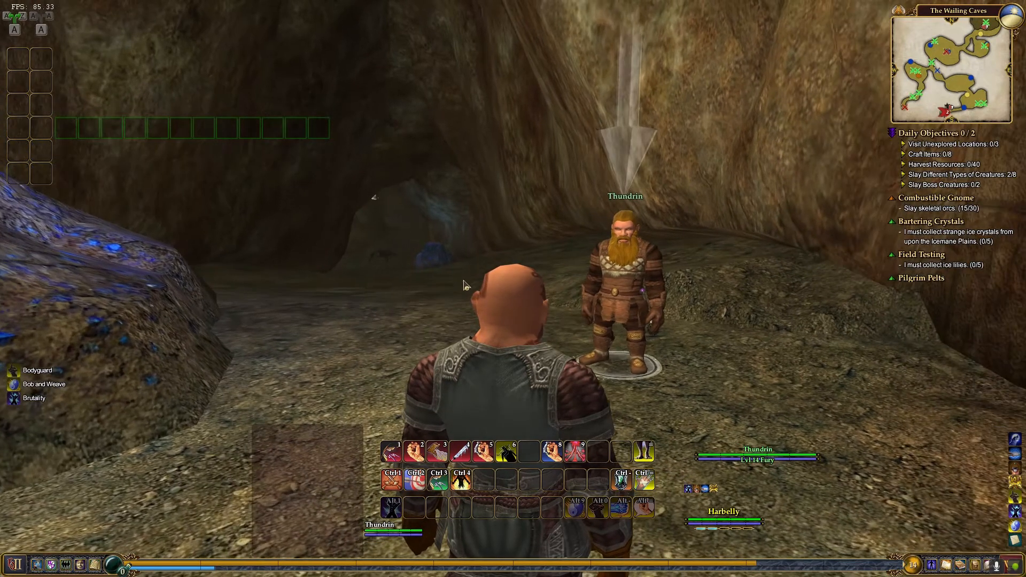
key(a)
mouse_move(514, 343)
mouse_down()
mouse_move(556, 344)
mouse_move(267, 344)
mouse_move(695, 335)
mouse_move(642, 336)
mouse_up()
key(w)
drag(519, 336, 449, 326)
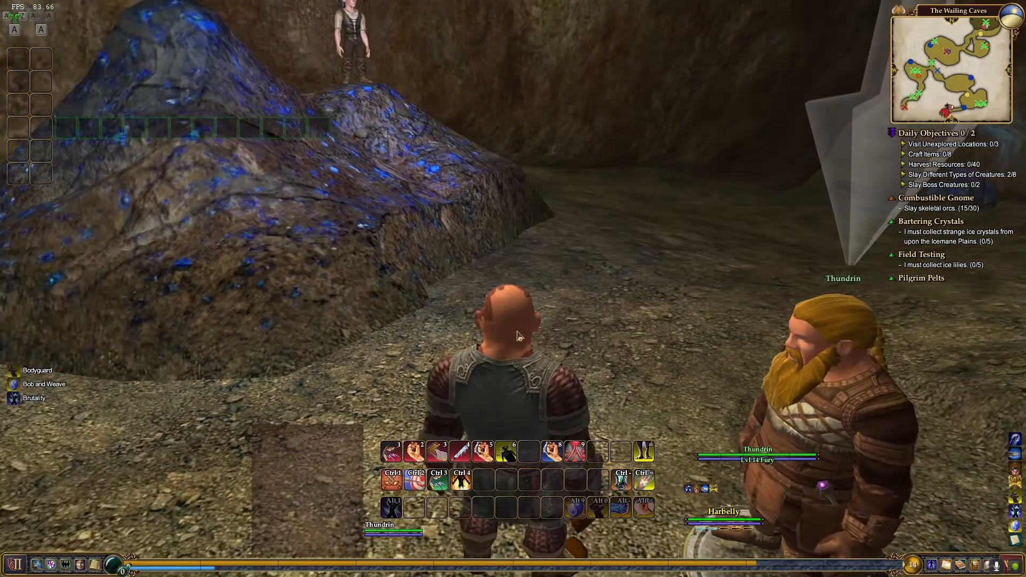
drag(540, 266, 642, 262)
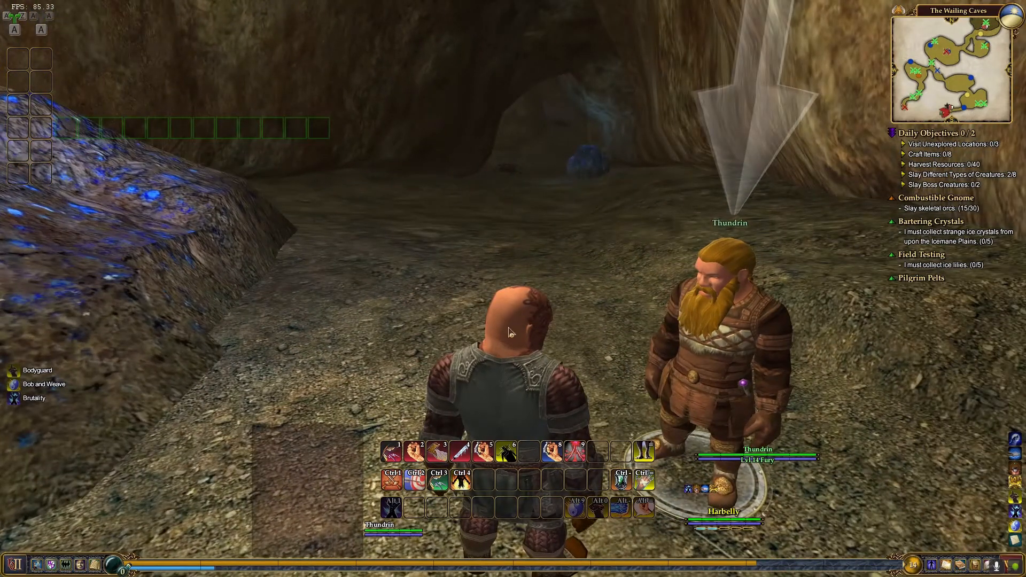
key(s)
drag(526, 335, 604, 335)
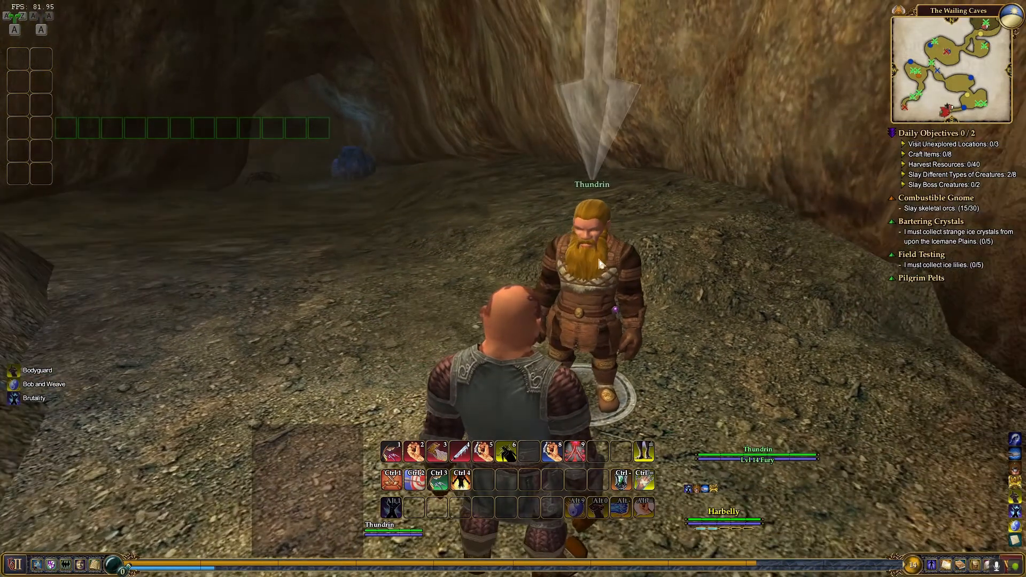
drag(504, 368, 428, 368)
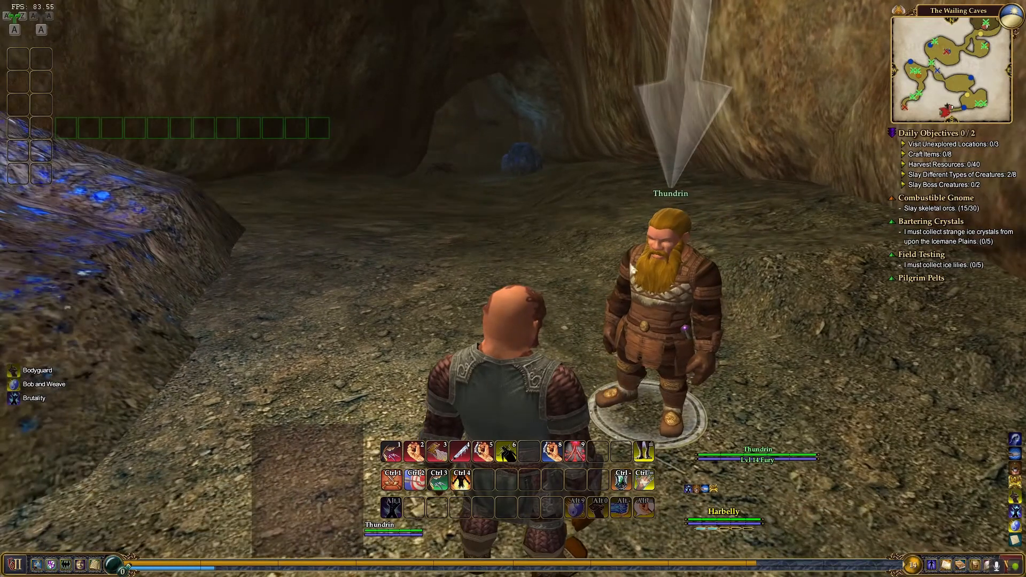
mouse_move(633, 305)
mouse_down()
mouse_move(562, 304)
mouse_move(540, 276)
mouse_move(524, 276)
mouse_move(517, 251)
mouse_move(436, 249)
mouse_move(439, 259)
mouse_move(551, 258)
mouse_up()
key(w)
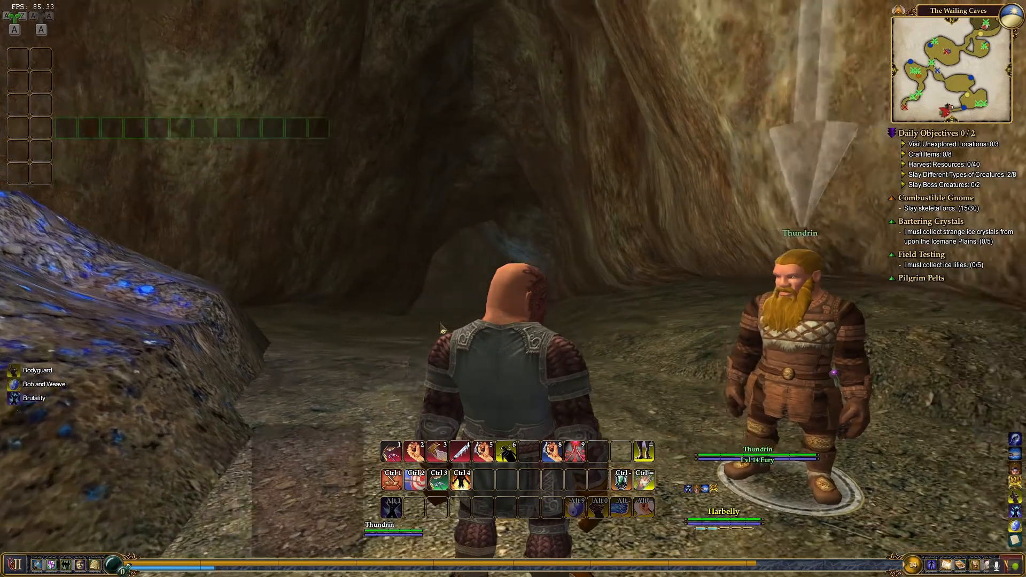
key(d)
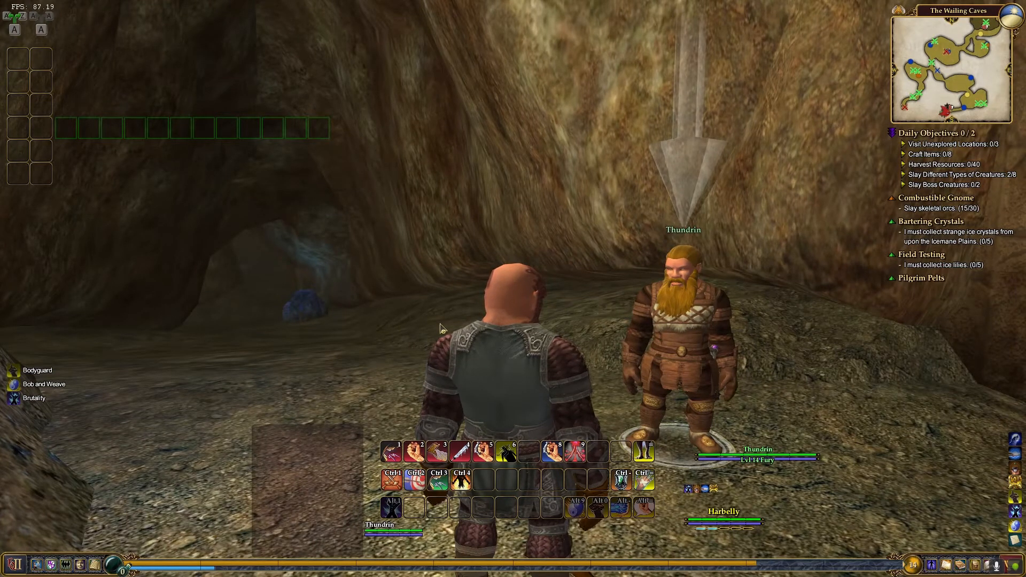
key(a)
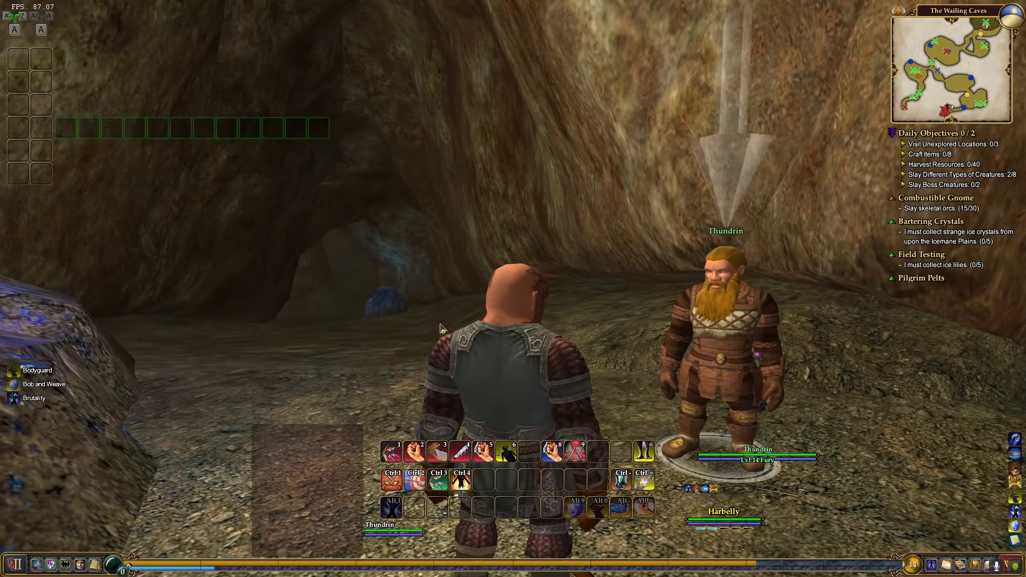
key(a)
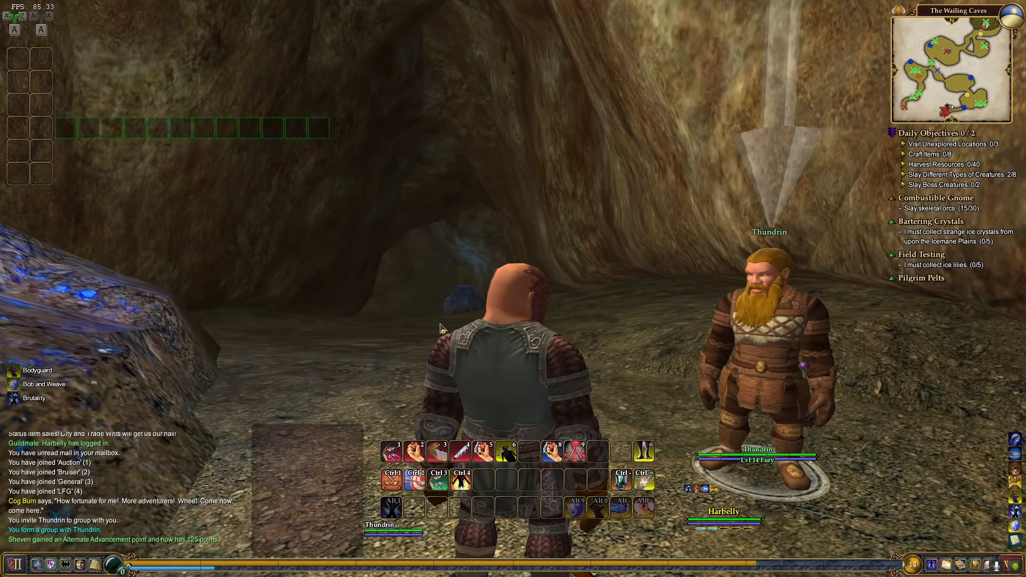
key(a)
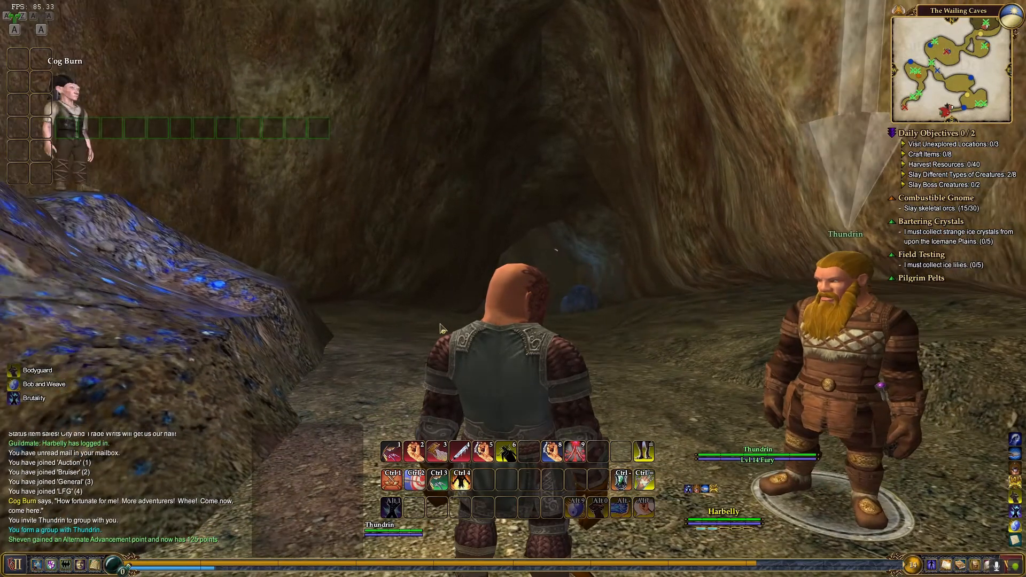
key(d)
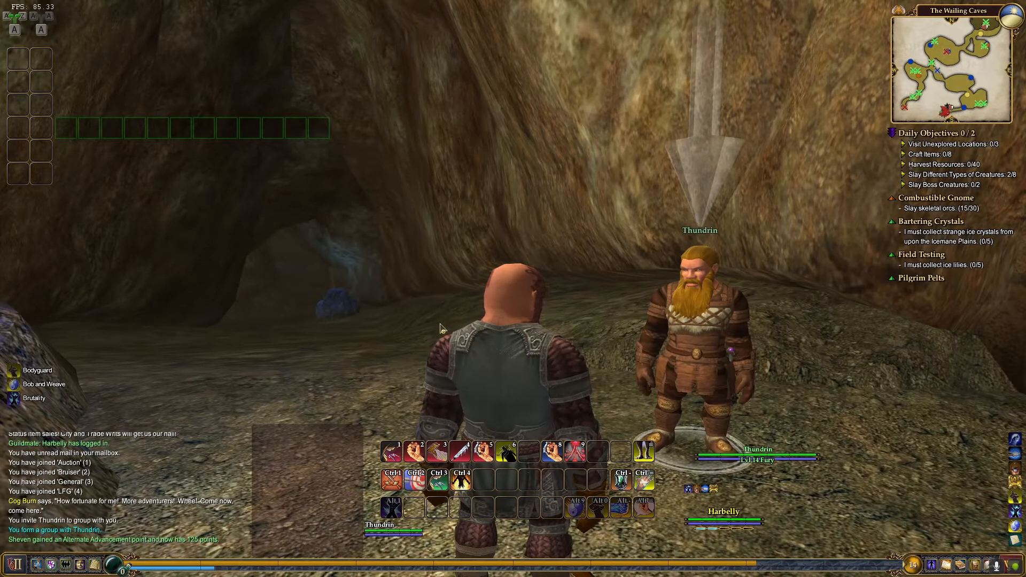
key(a)
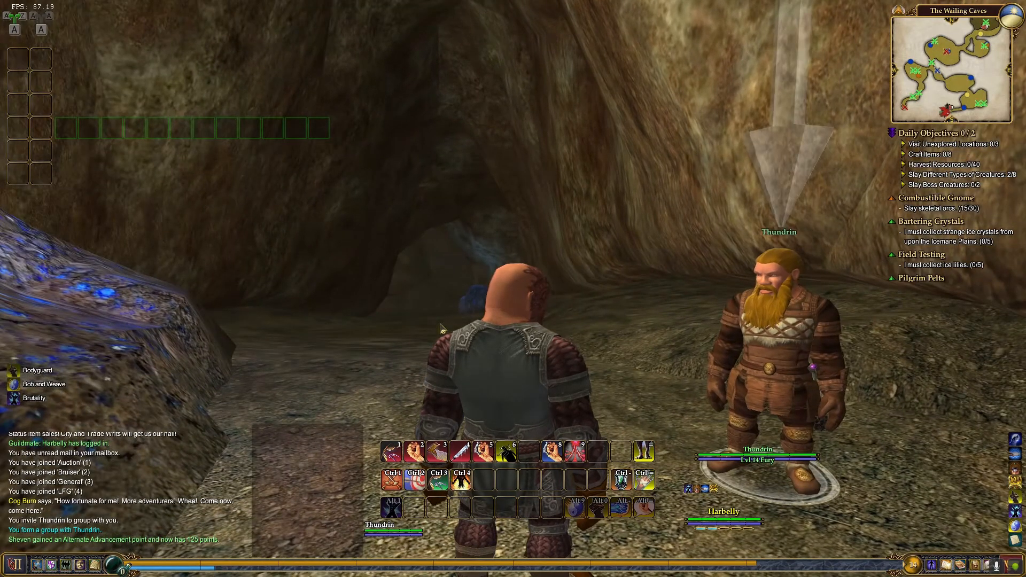
key(d)
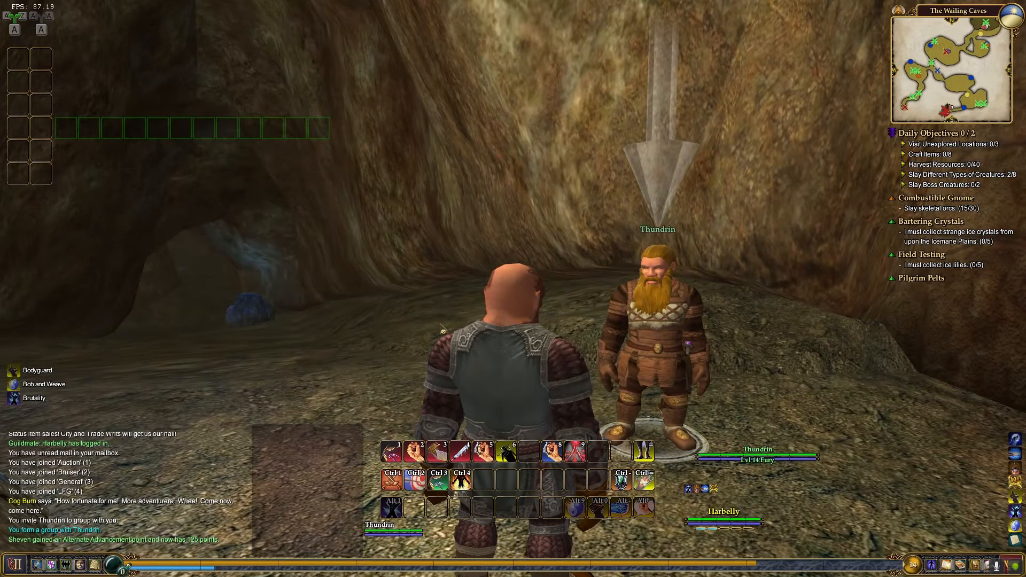
key(a)
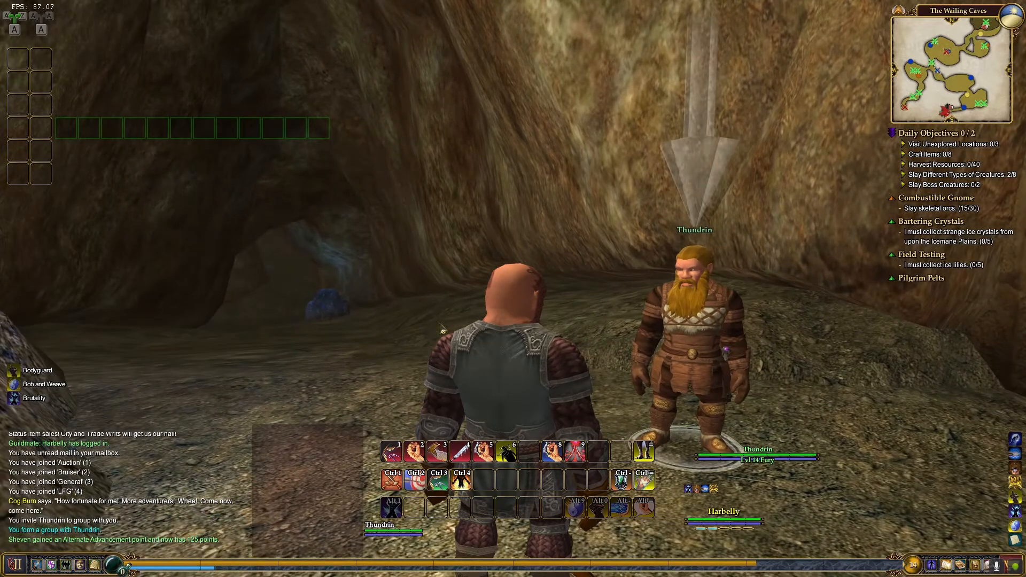
key(a)
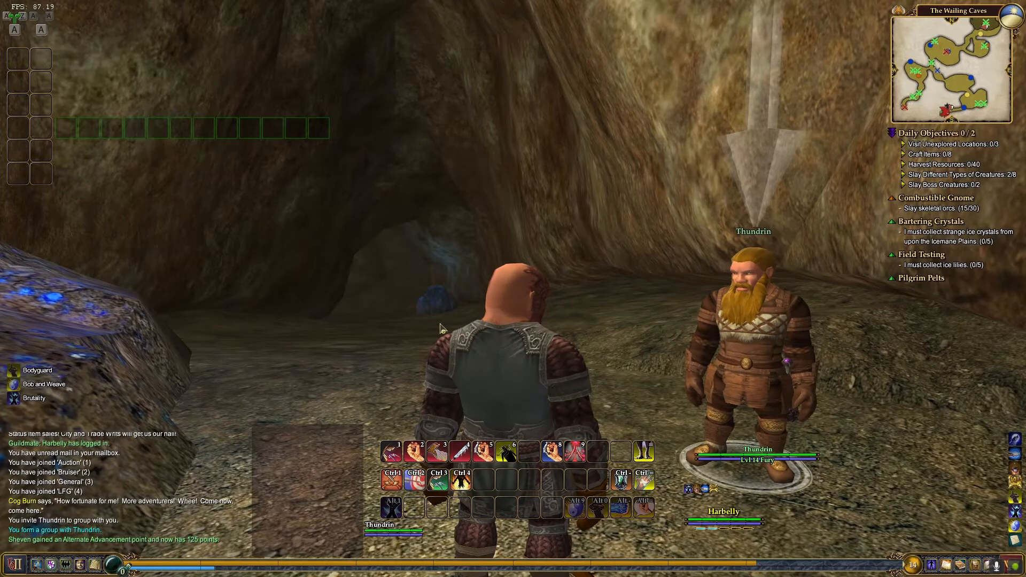
key(a)
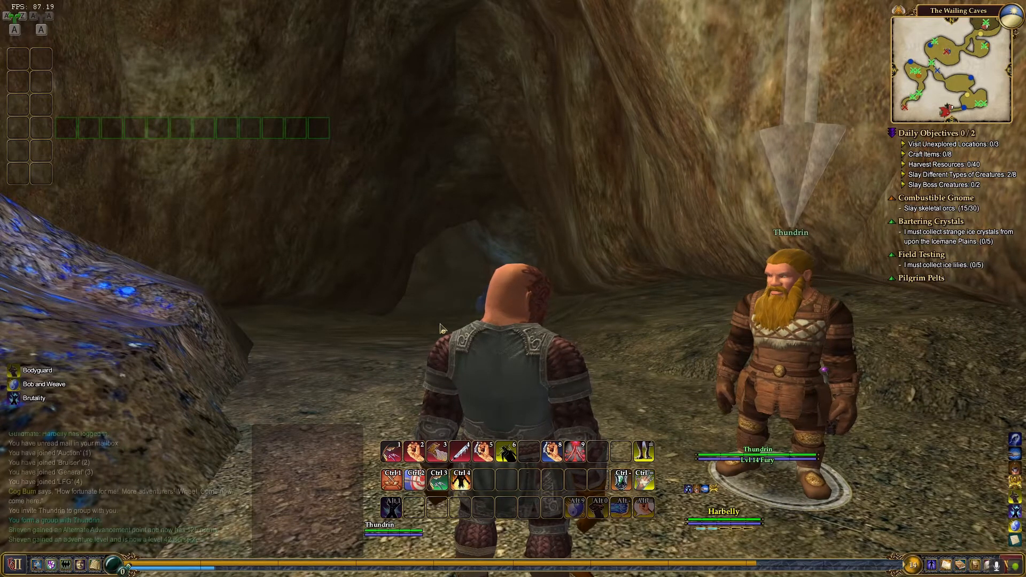
key(a)
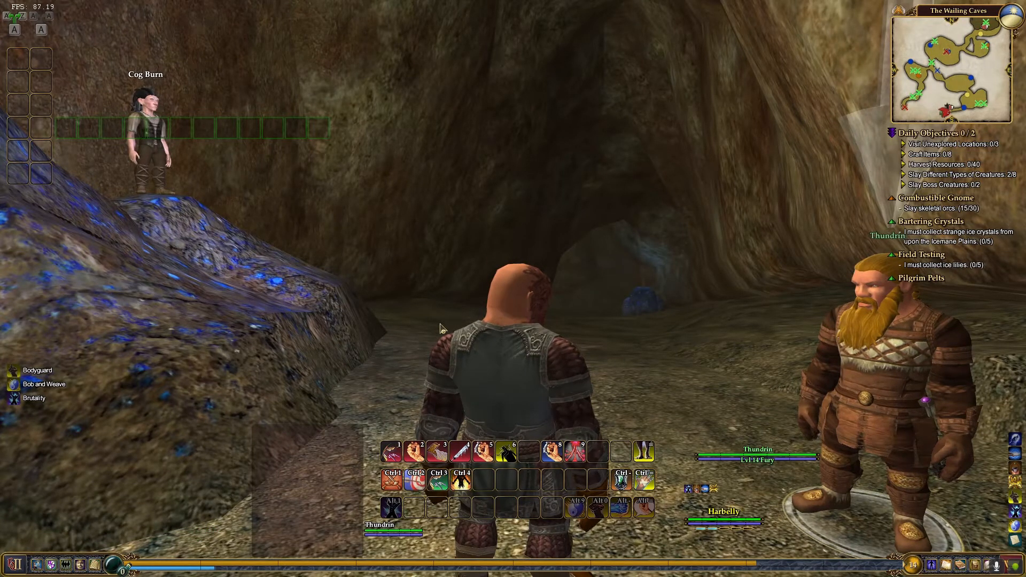
key(d)
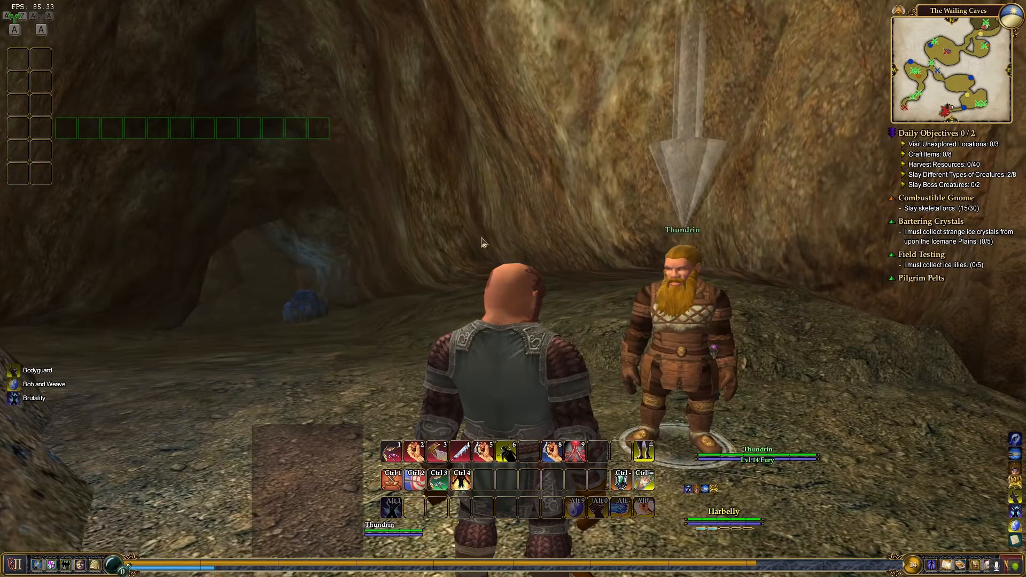
key(a)
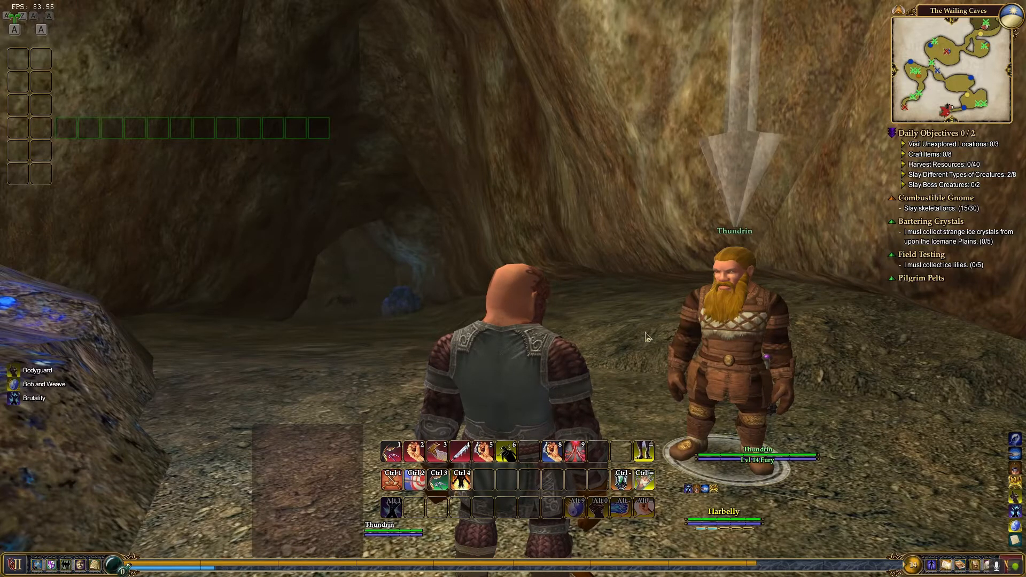
key(d)
key(a)
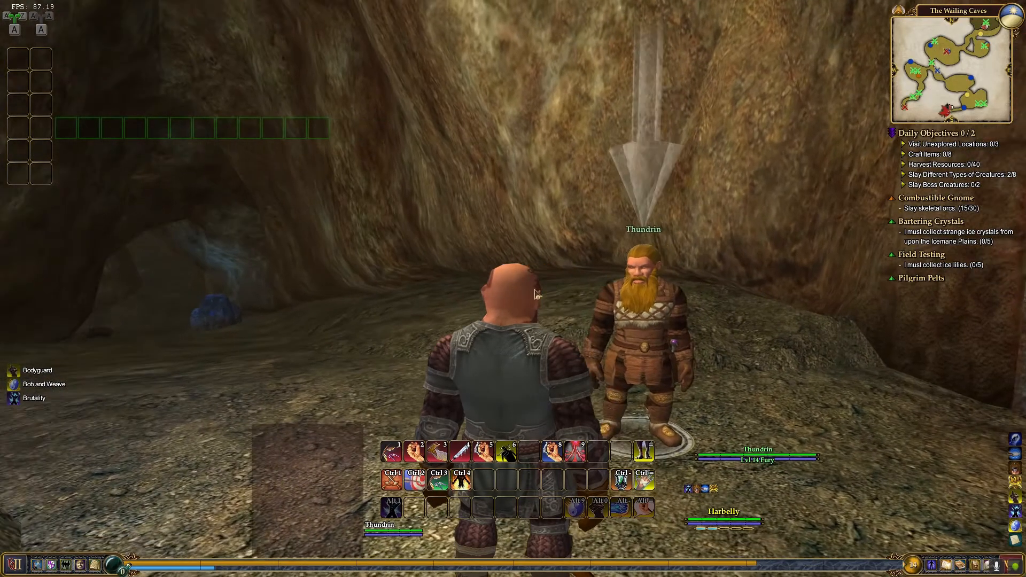
key(a)
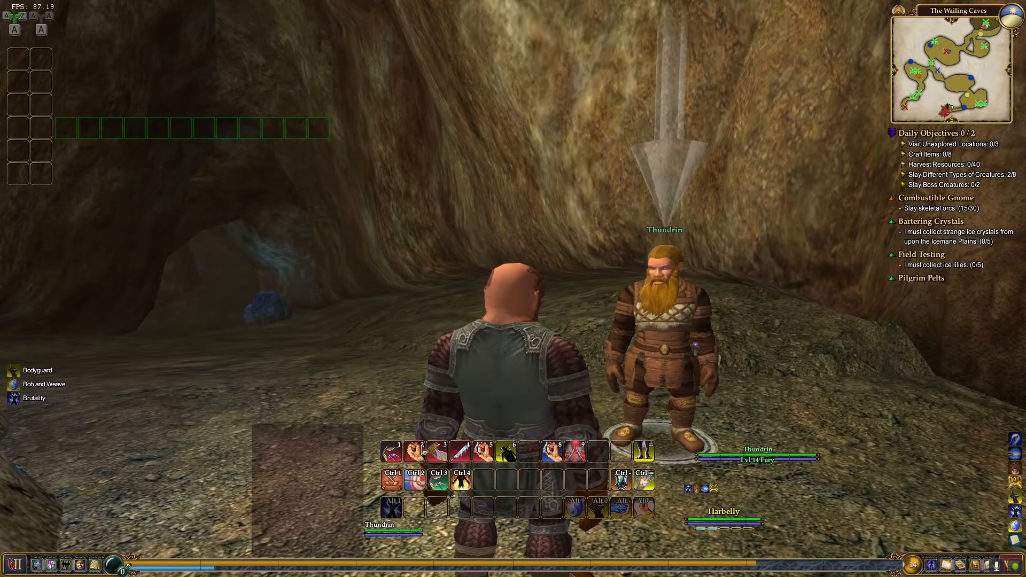
drag(406, 293, 480, 313)
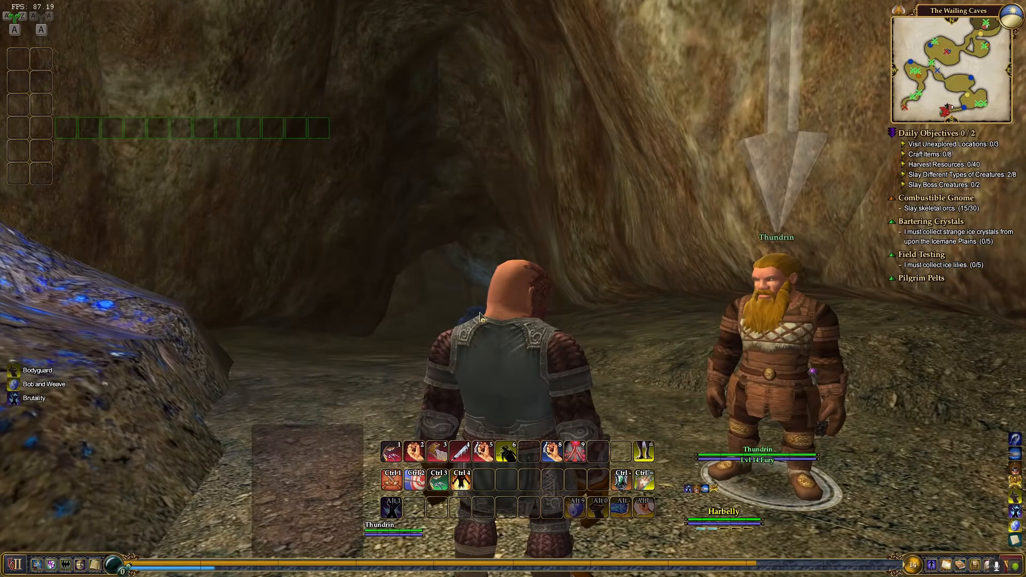
key(a)
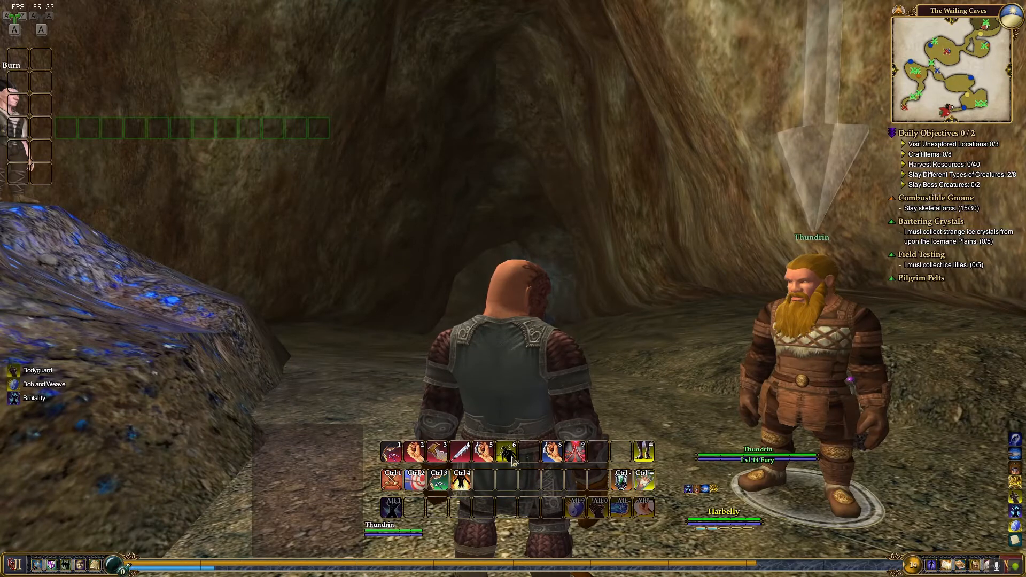
key(d)
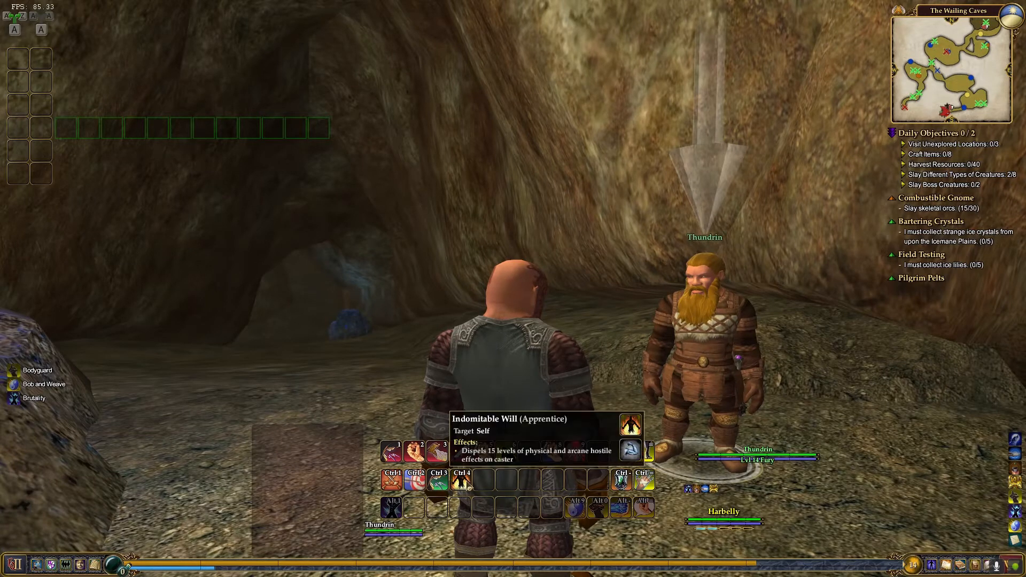
Start creating a macro from the Indomitable Will ability on the hotbar and move the Create Macro window clear of the chat.
right_click(468, 485)
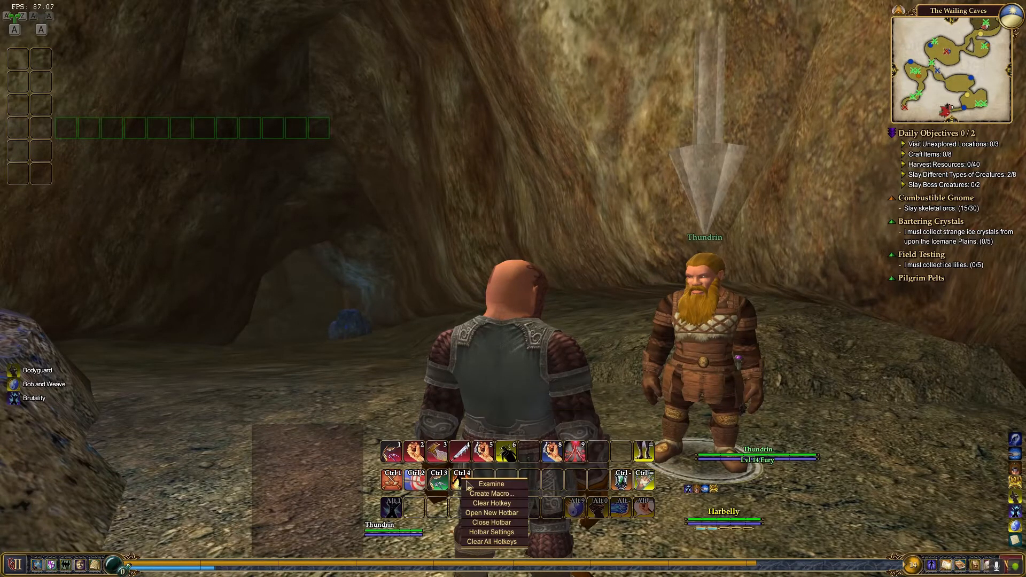
click(488, 365)
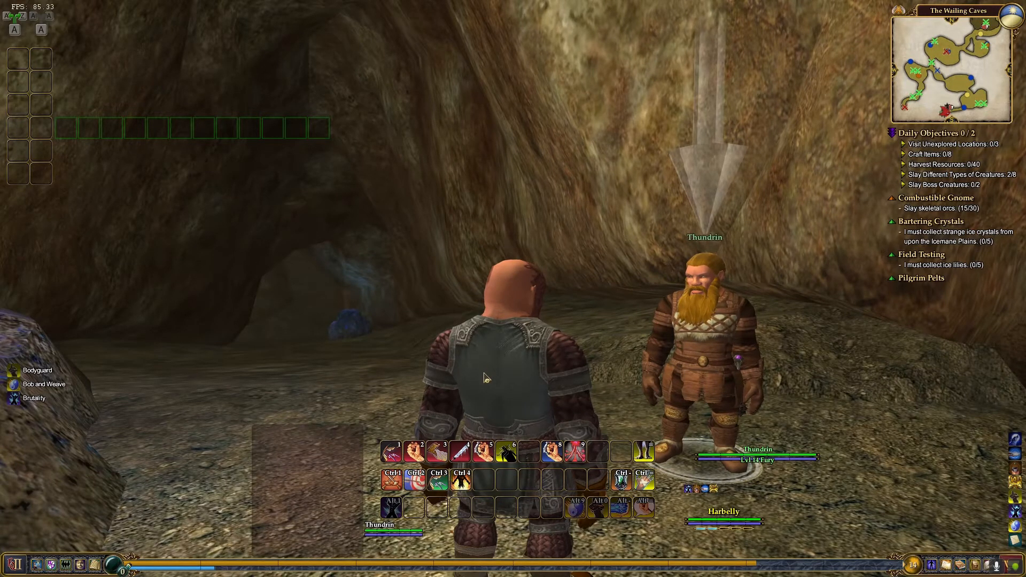
key(a)
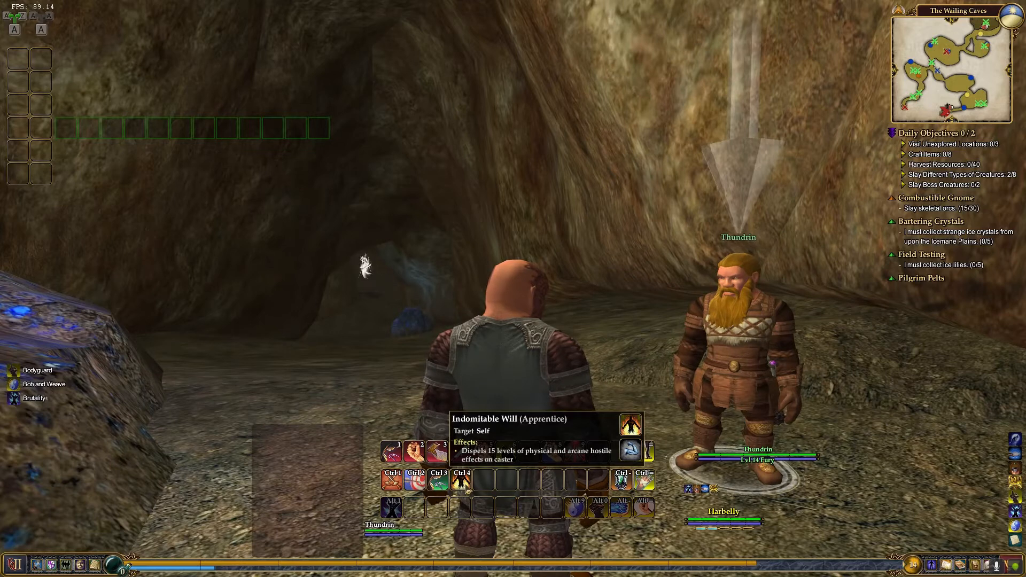
right_click(466, 488)
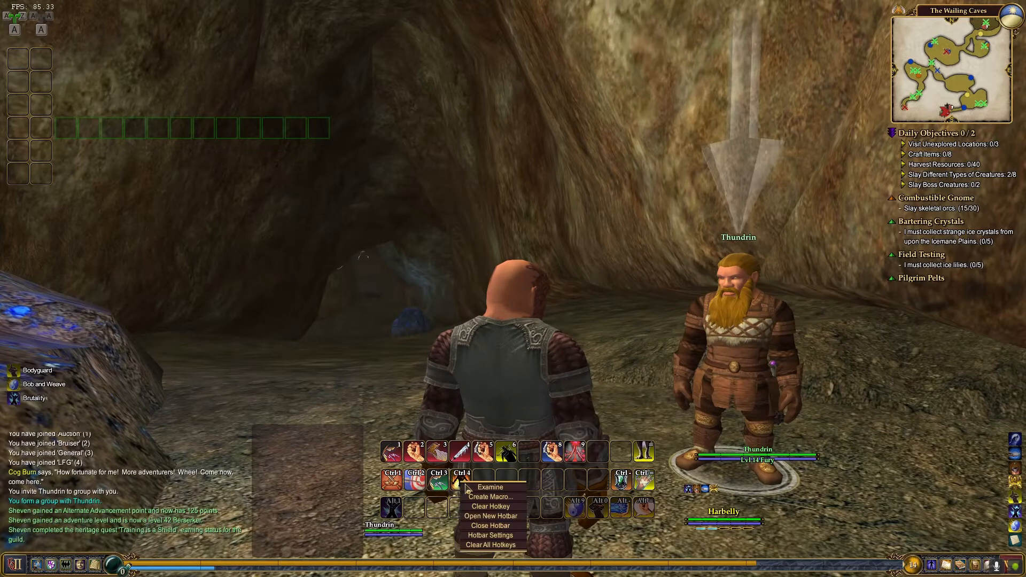
click(490, 497)
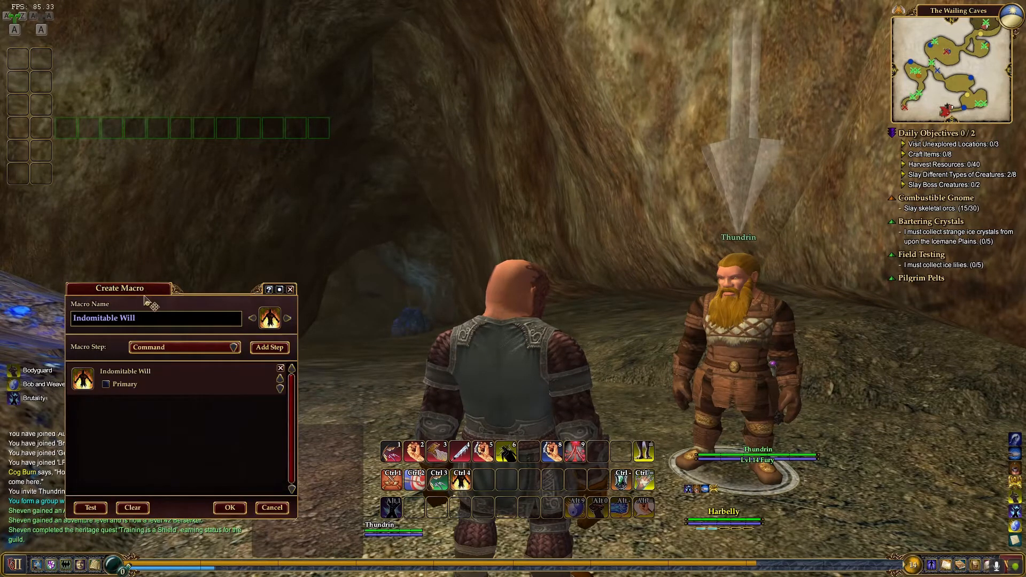
drag(160, 303, 474, 135)
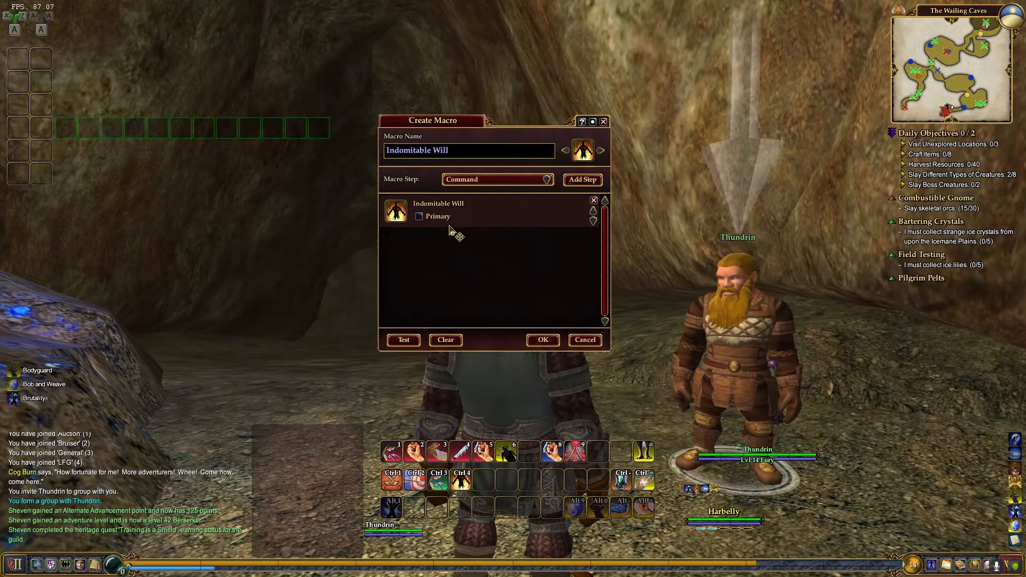
Add a Spell/Ability step to the Indomitable Will macro and assign the Ignore Pain II ability to it.
click(554, 184)
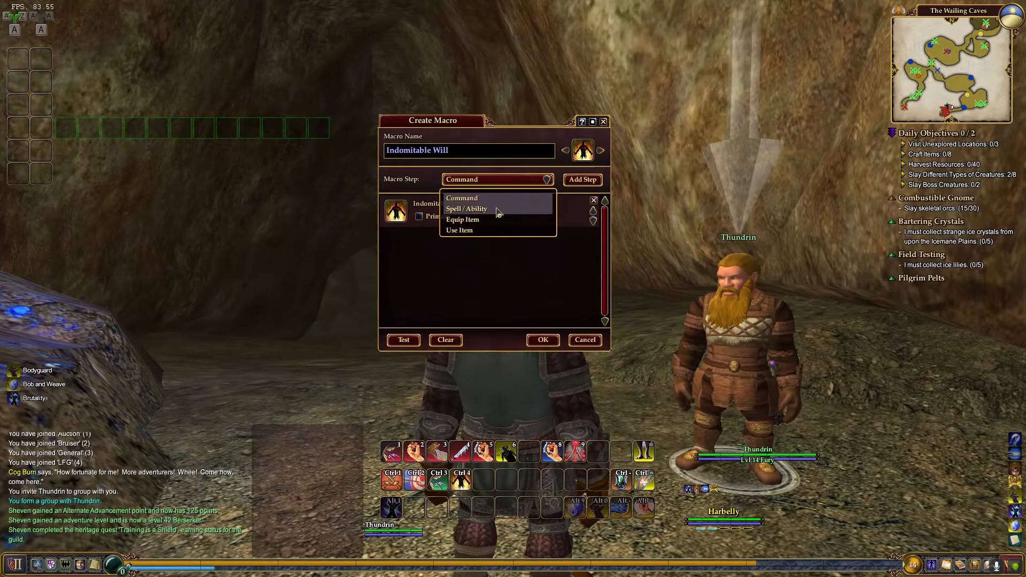
click(475, 209)
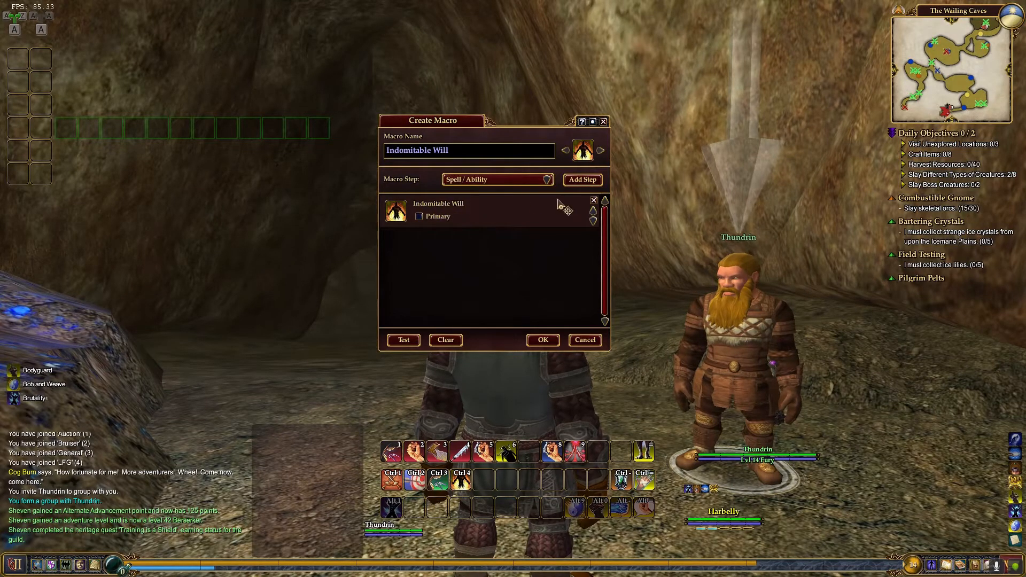
click(583, 182)
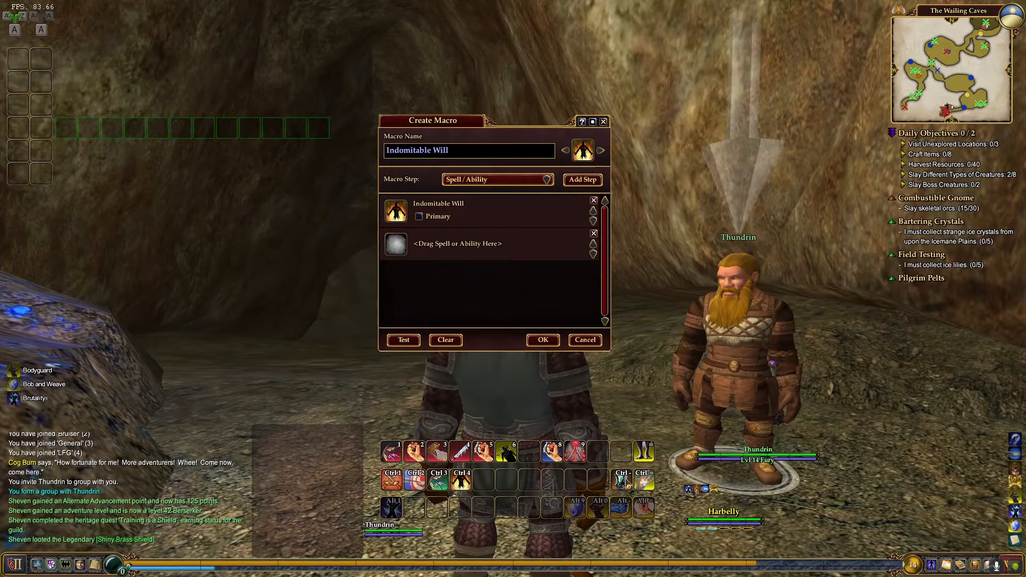
drag(651, 491, 414, 255)
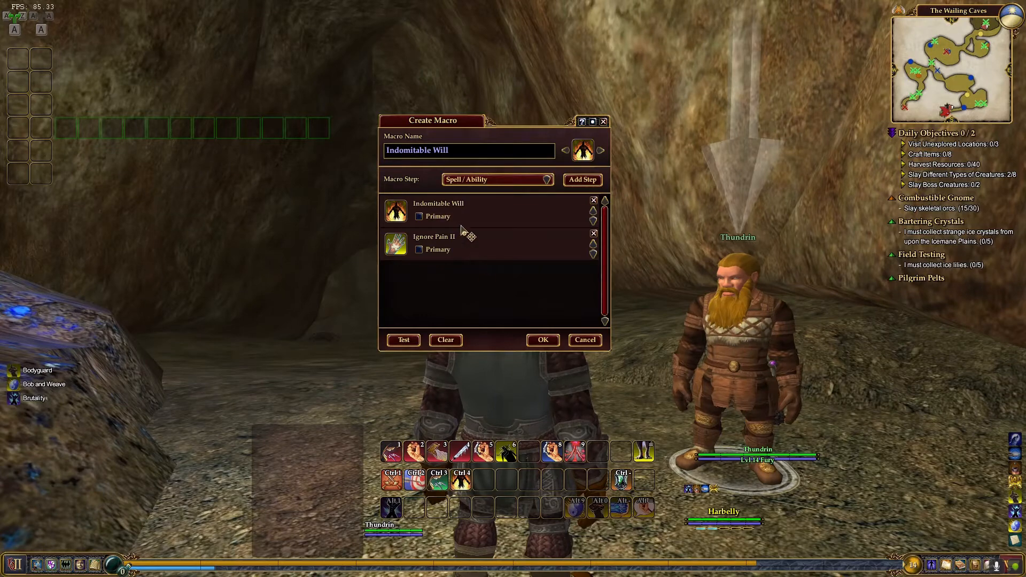
key(a)
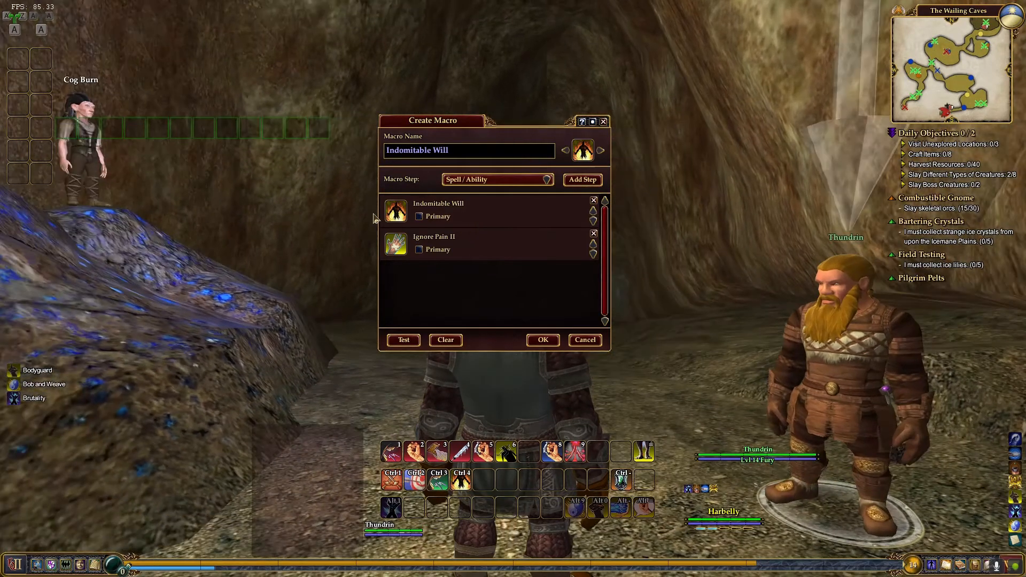
Save the Indomitable Will macro and fire it from its Ctrl 4 hotbar slot.
key(d)
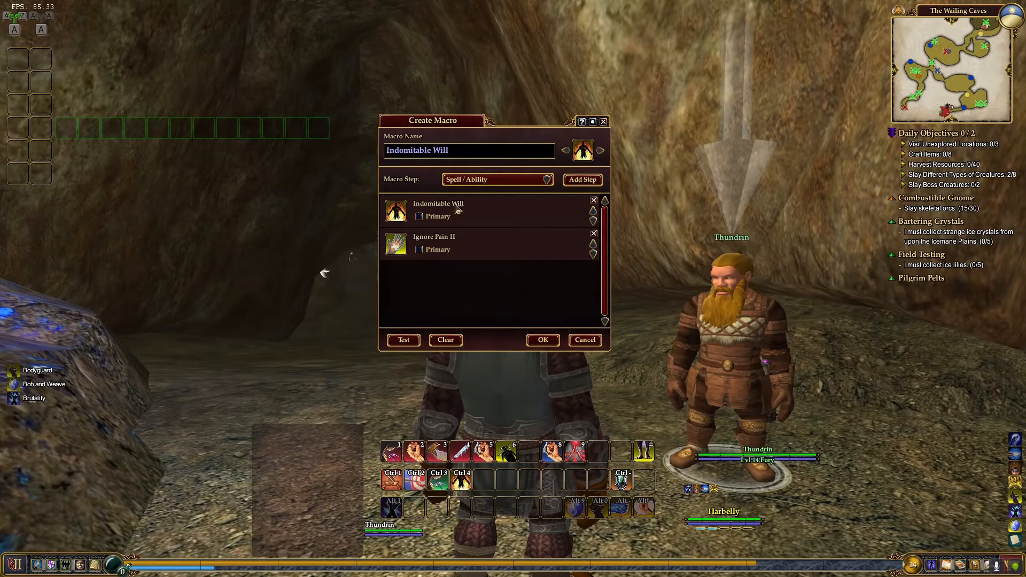
click(543, 340)
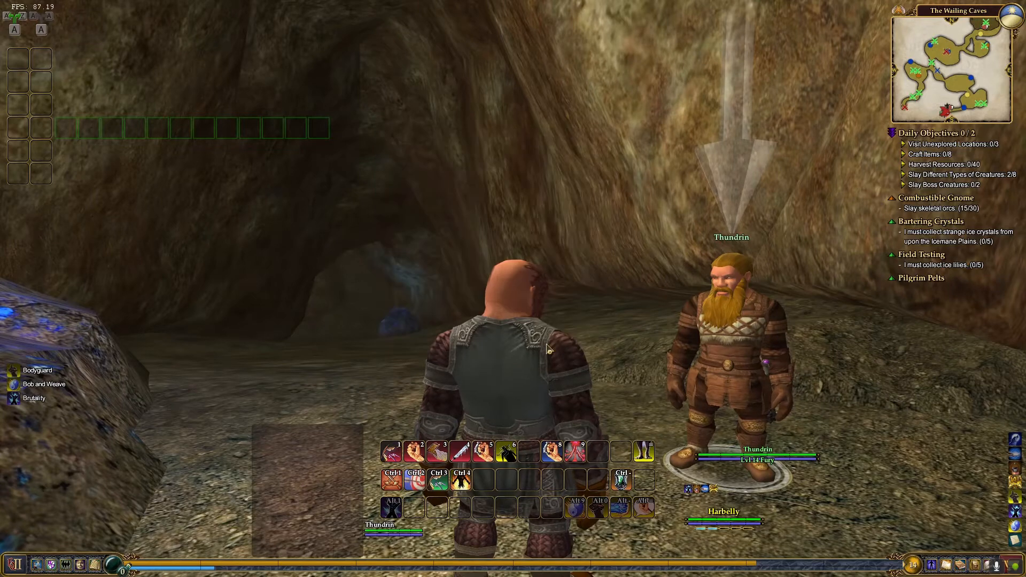
key(a)
click(466, 489)
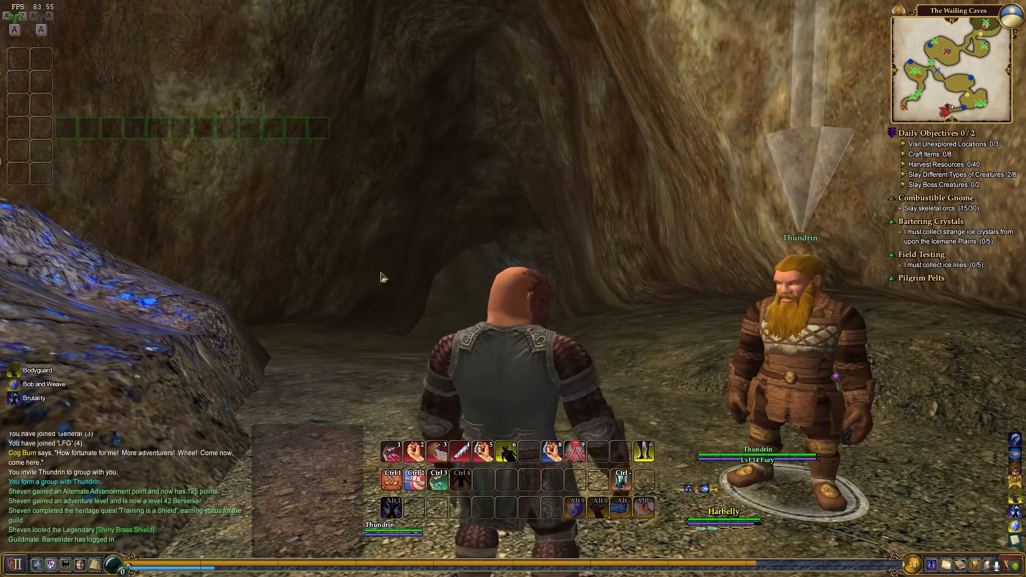
key(d)
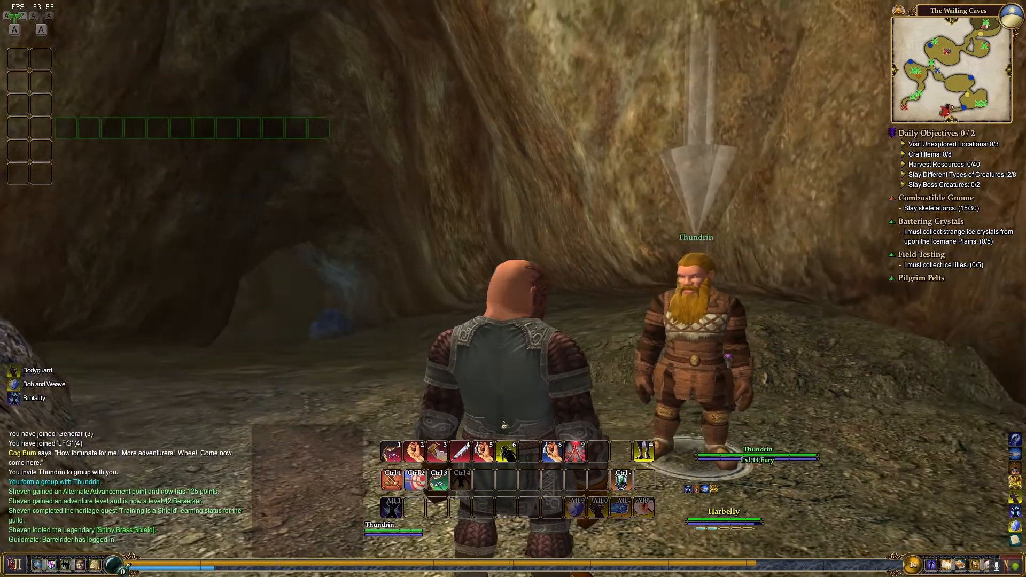
right_click(470, 488)
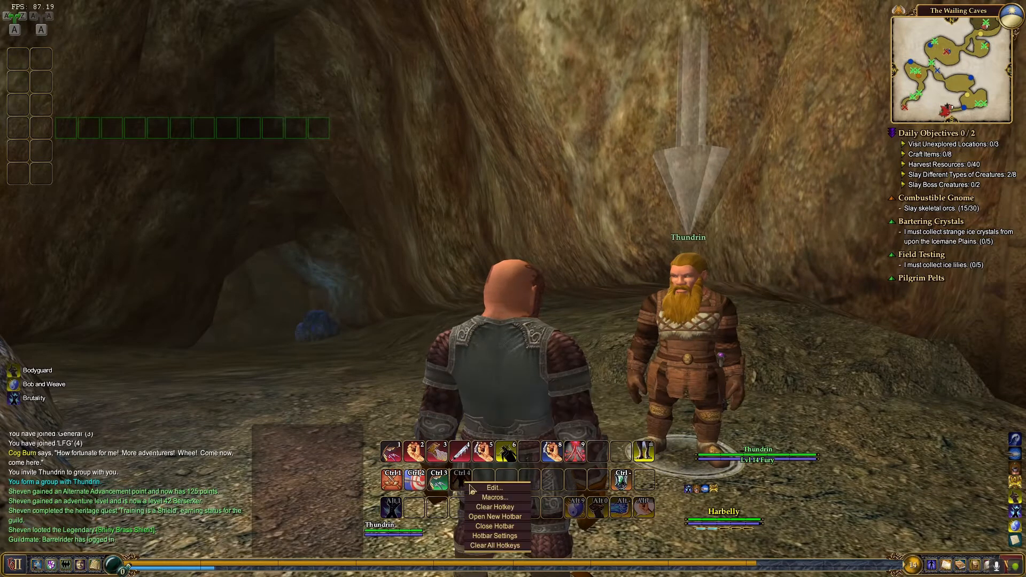
click(488, 490)
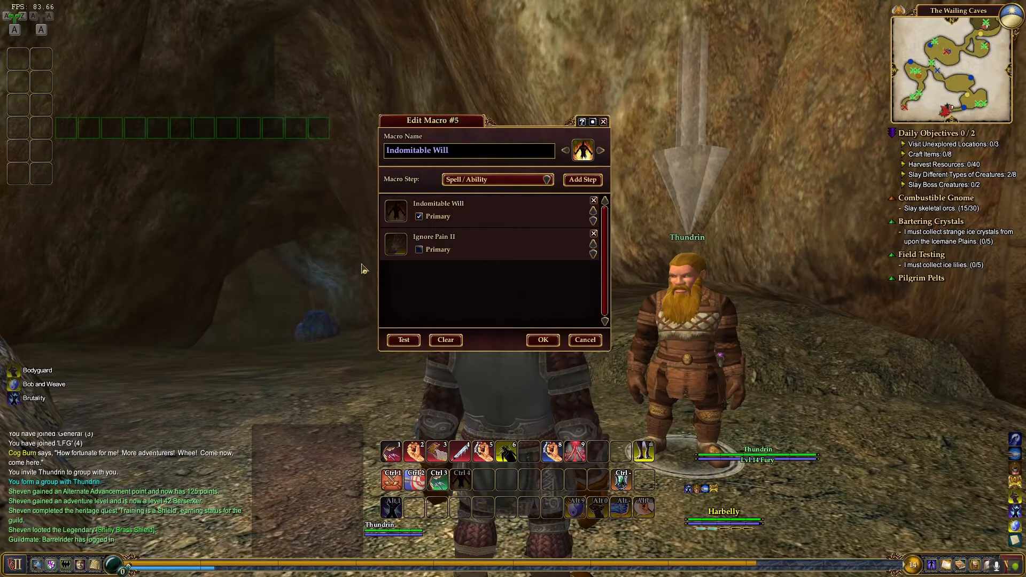
click(594, 234)
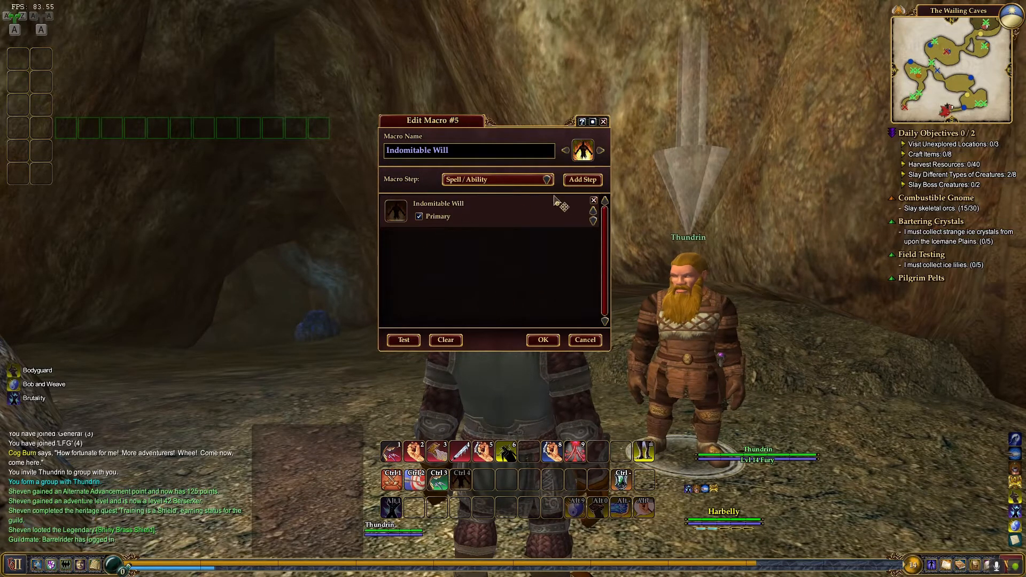
click(594, 200)
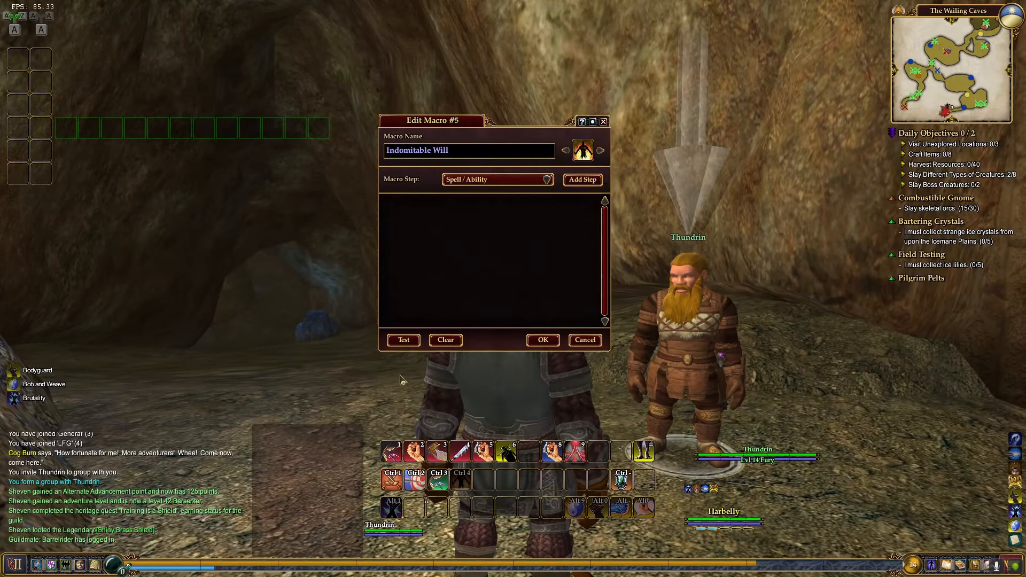
click(446, 340)
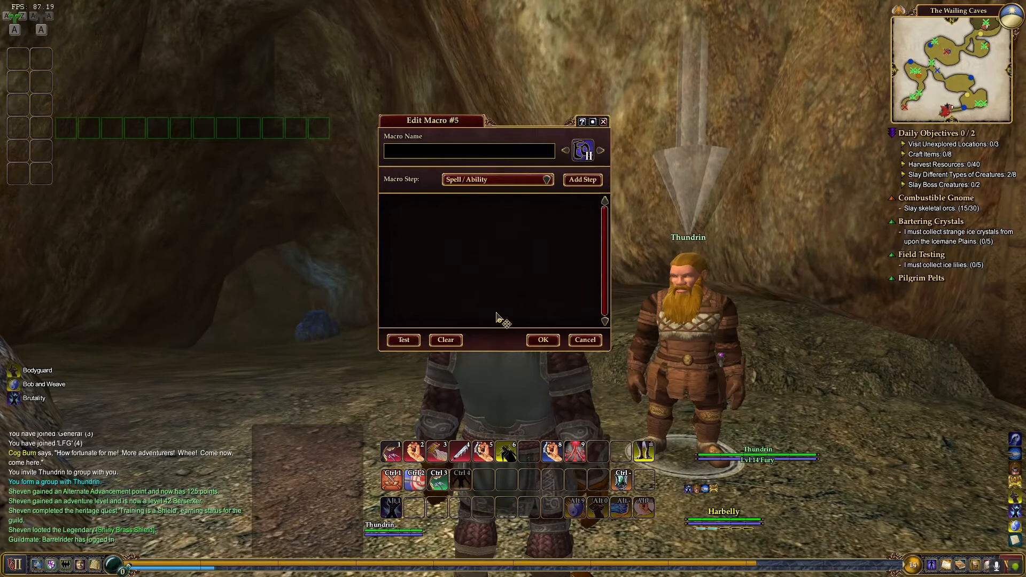
click(585, 342)
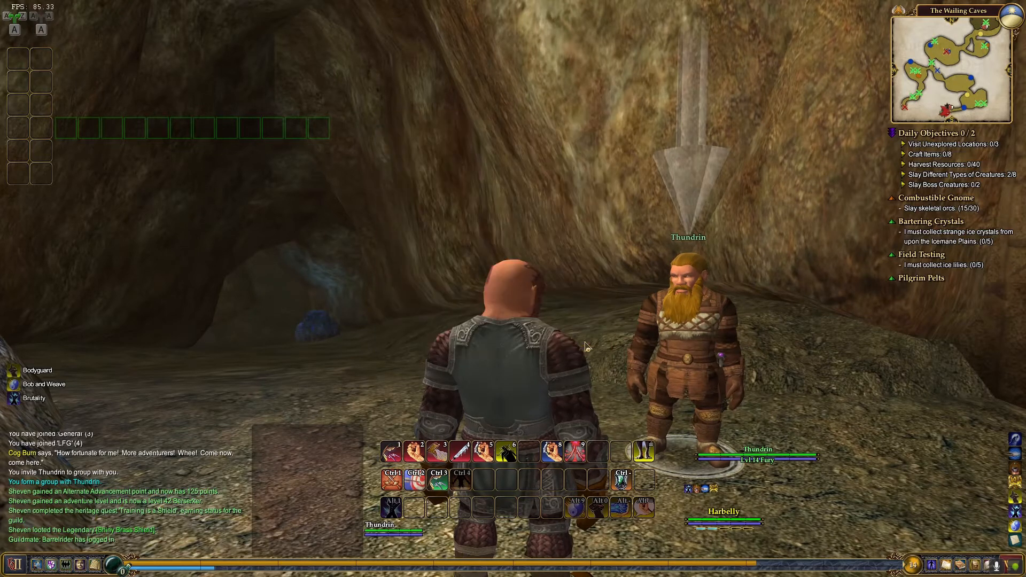
Edit the Indomitable Will macro in the Ctrl 4 slot, remove its Indomitable Will and Ignore Pain II steps, and save it.
right_click(468, 489)
click(490, 490)
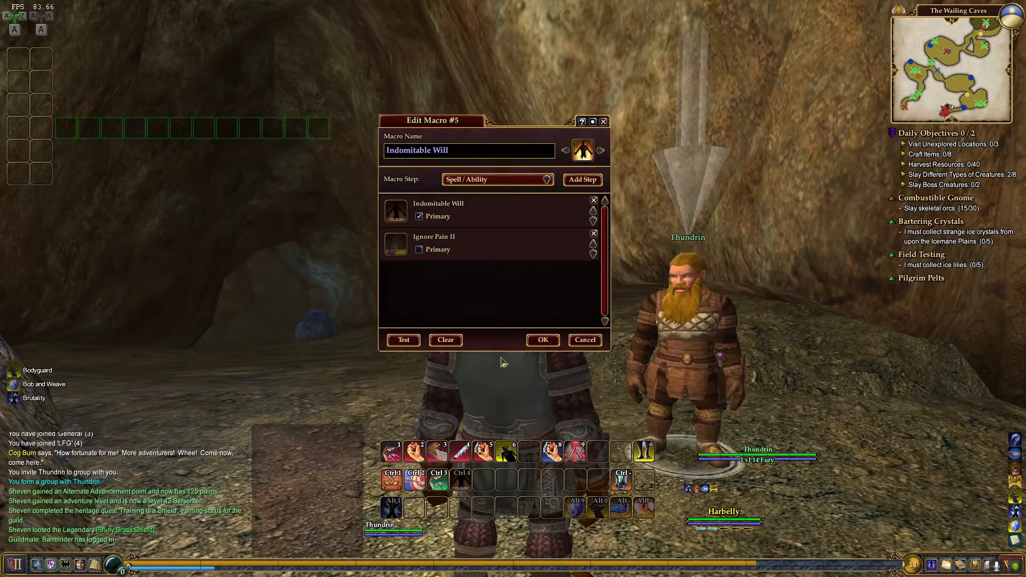
click(594, 201)
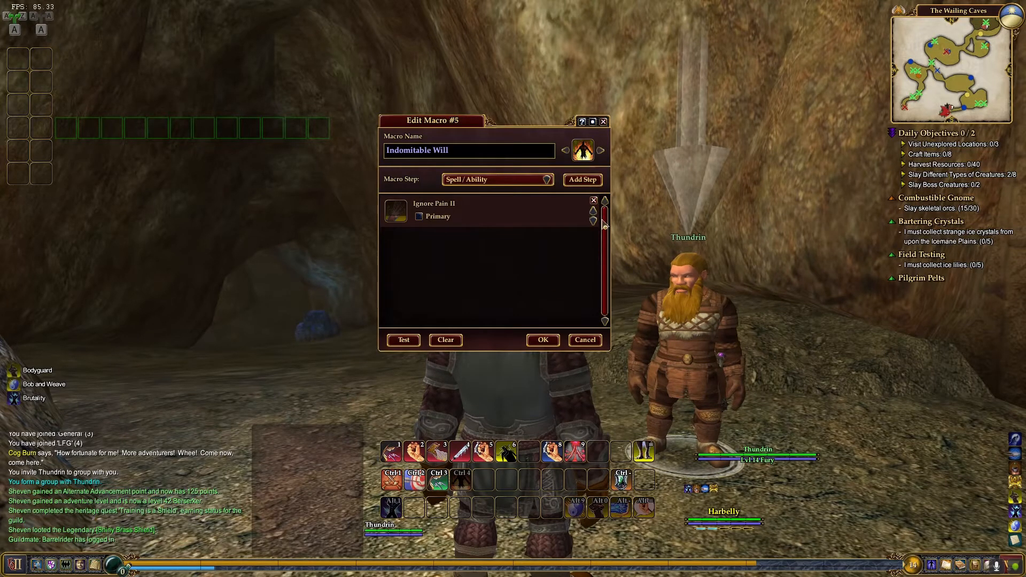
click(594, 201)
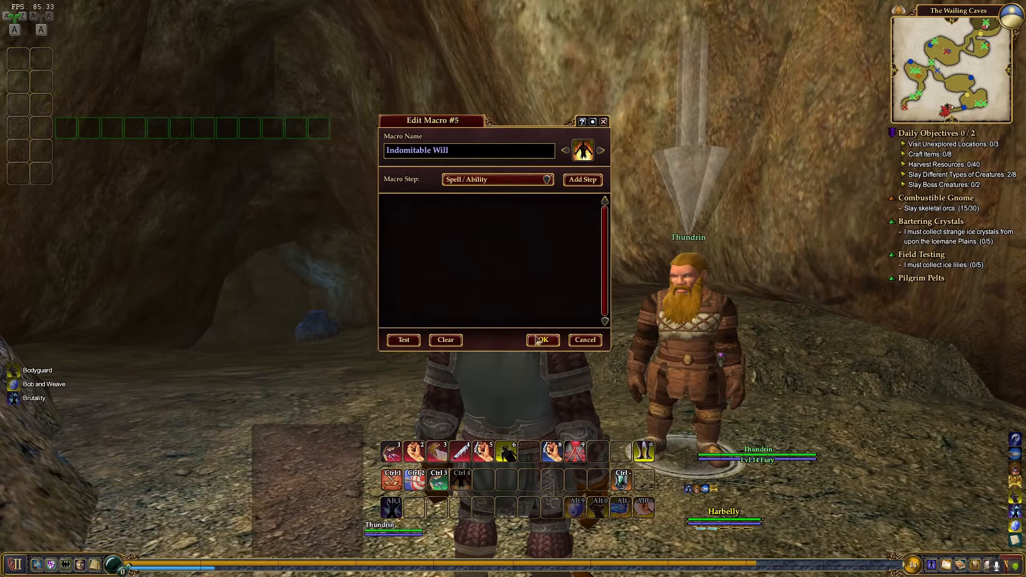
click(541, 342)
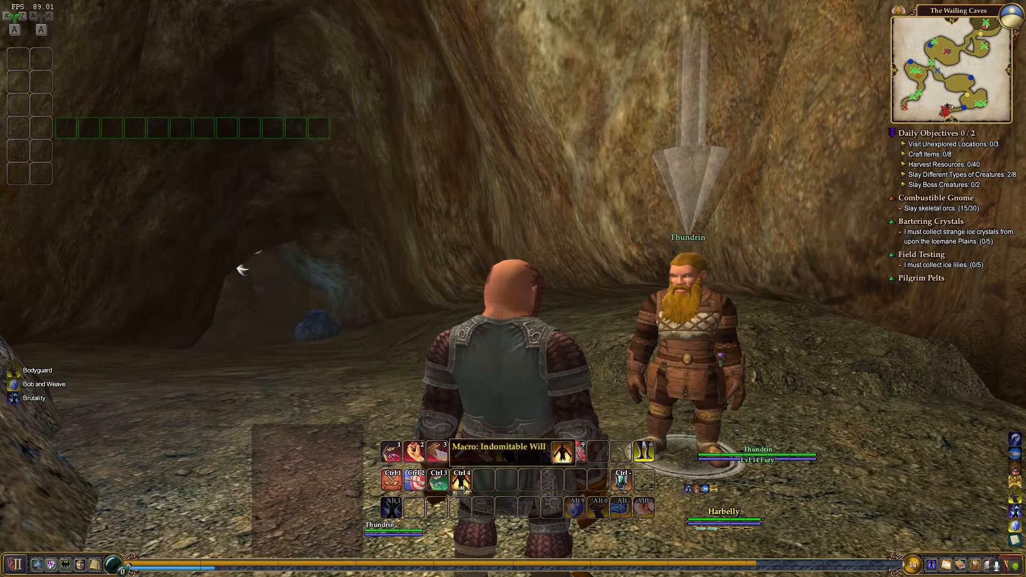
Open the Pummel II macro in hotbar slot 2 to examine its ability steps, and close it without changes.
key(a)
key(d)
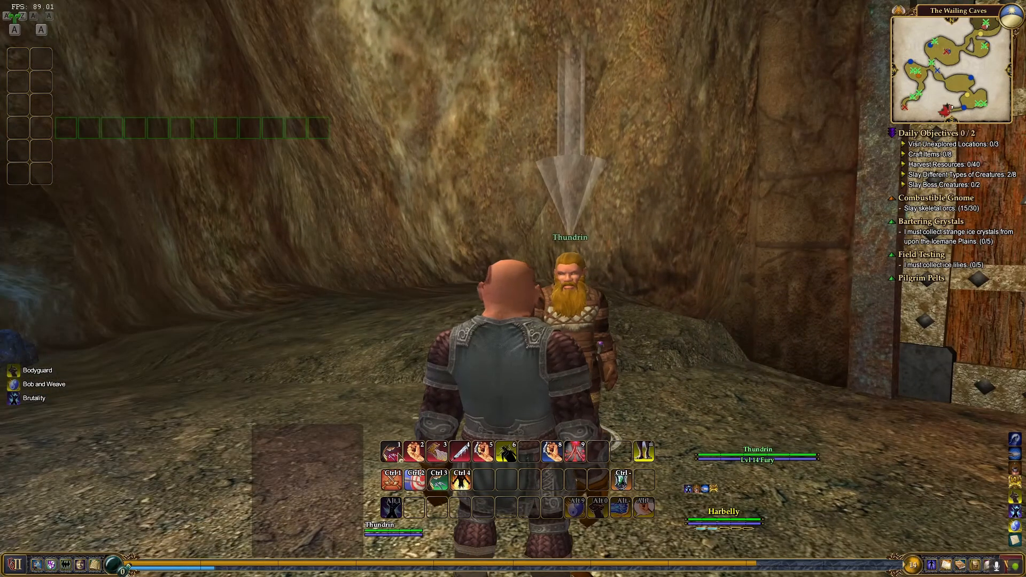
key(a)
right_click(420, 458)
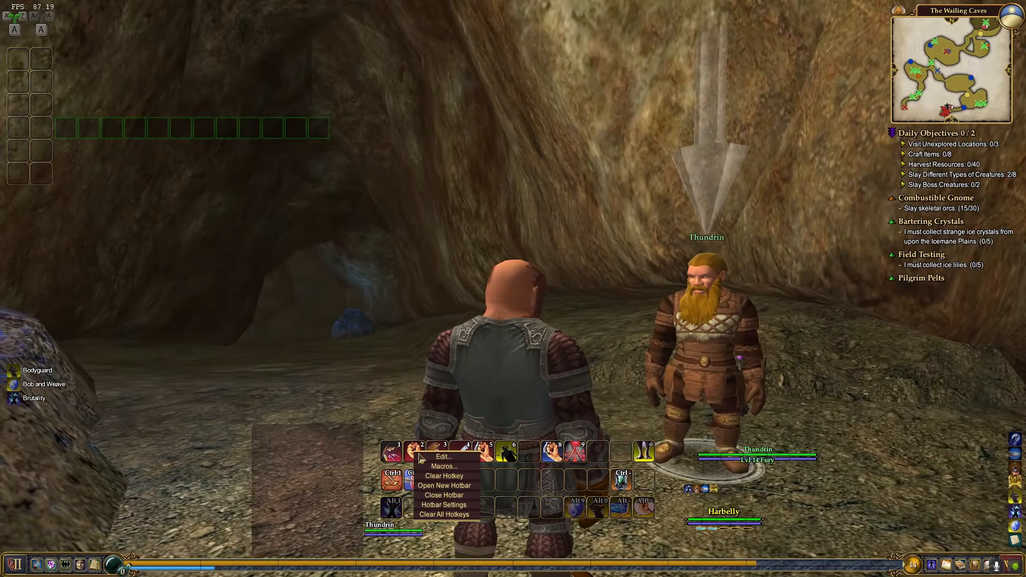
click(443, 458)
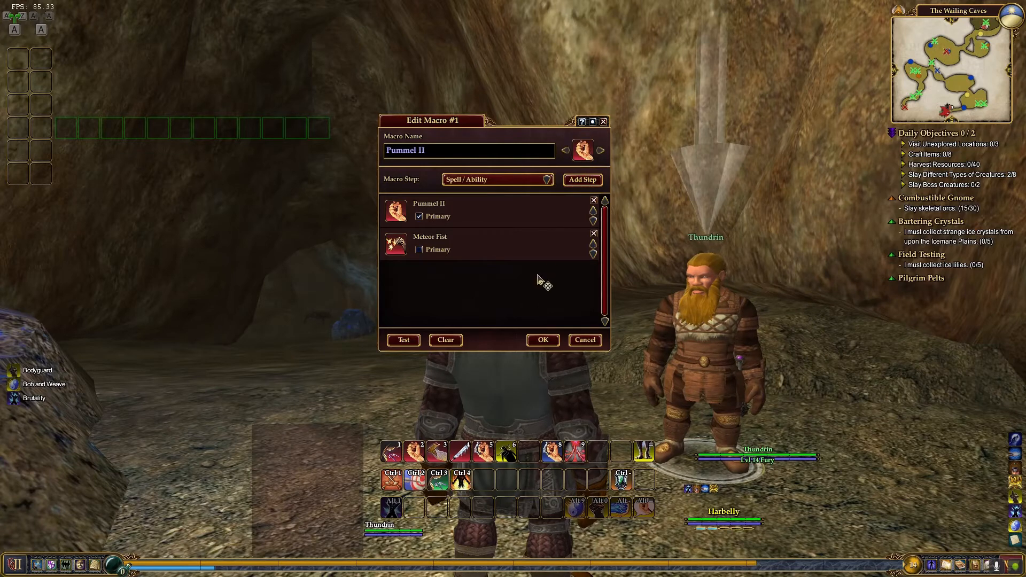
key(Escape)
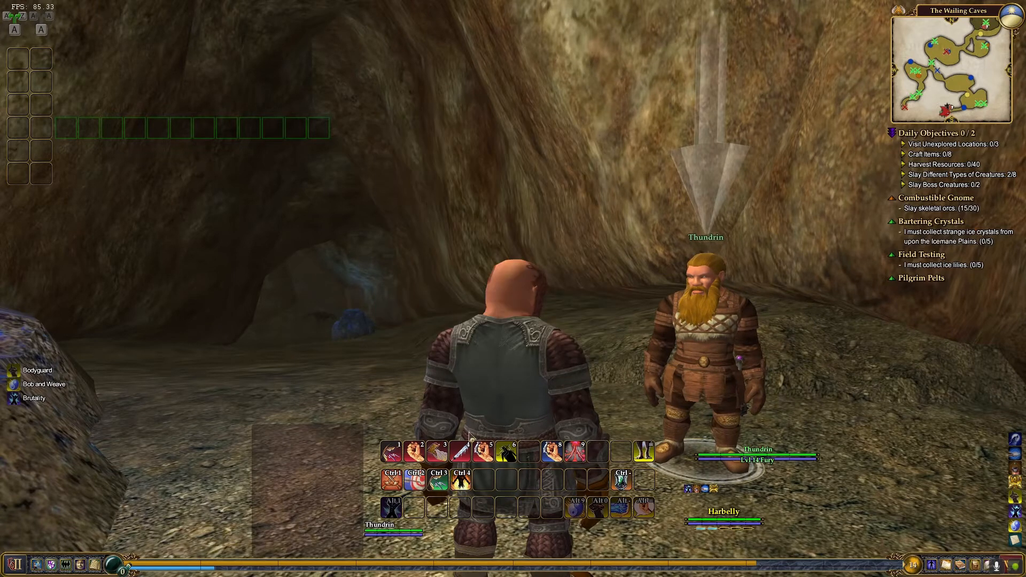
Open the Roundhouse macro in hotbar slot 3 to examine its ability steps and primary setting, and close it.
key(a)
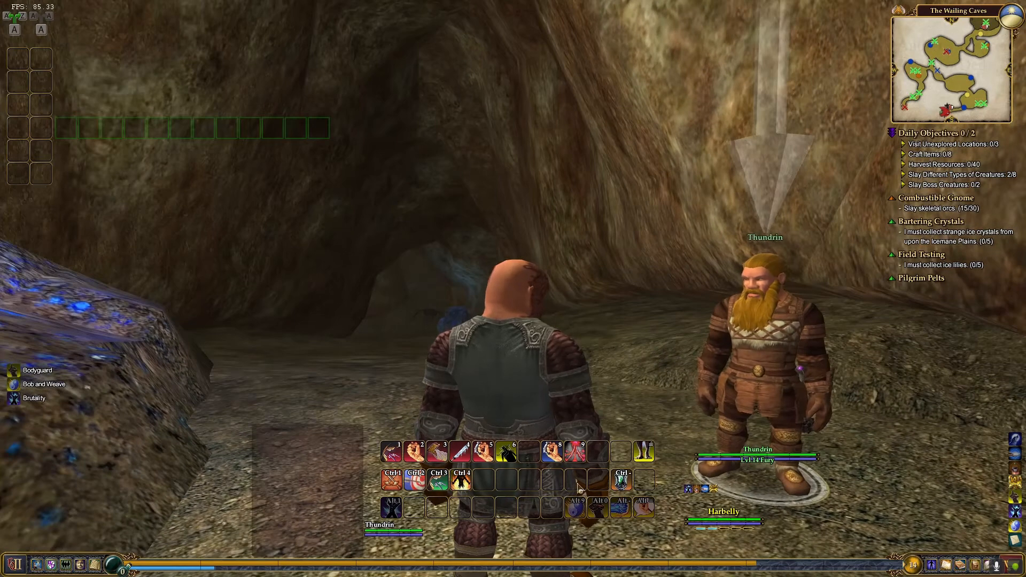
key(d)
right_click(445, 463)
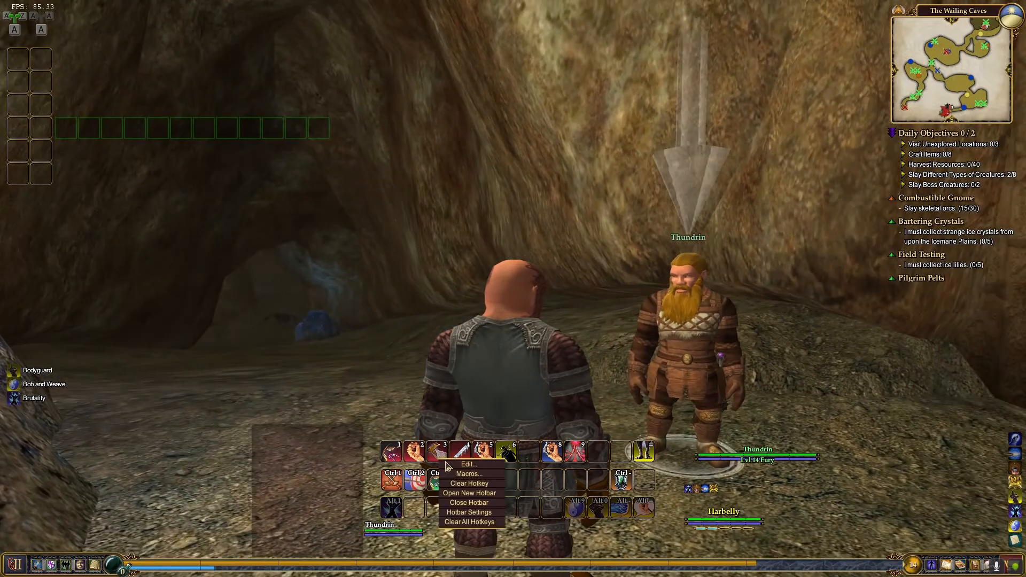
click(474, 465)
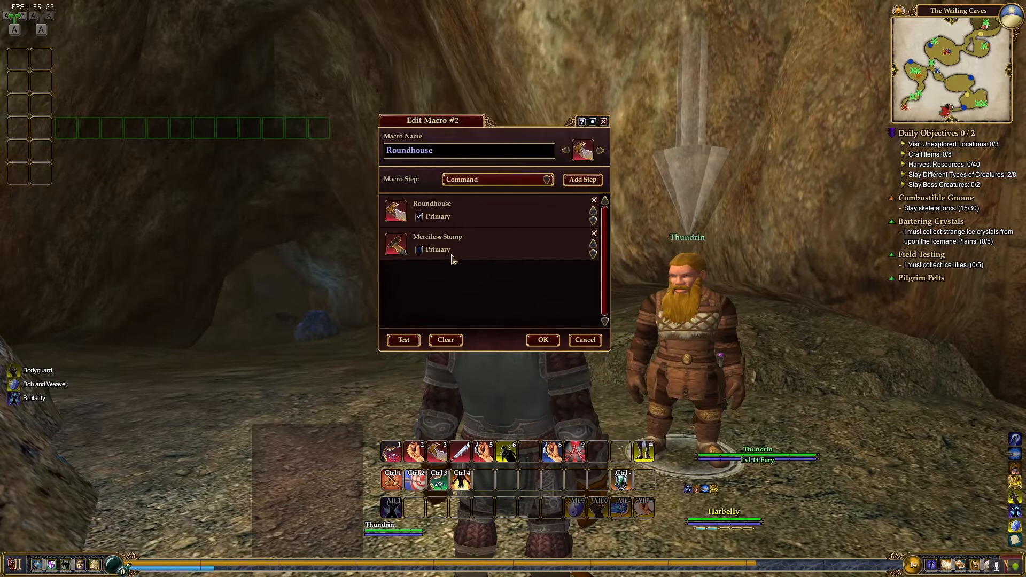
mouse_move(396, 250)
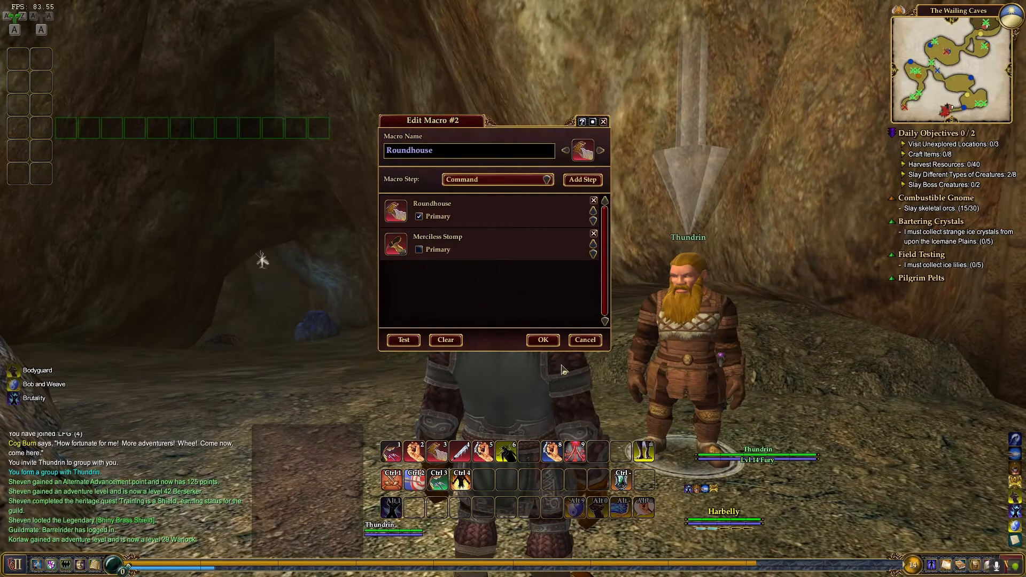
click(544, 340)
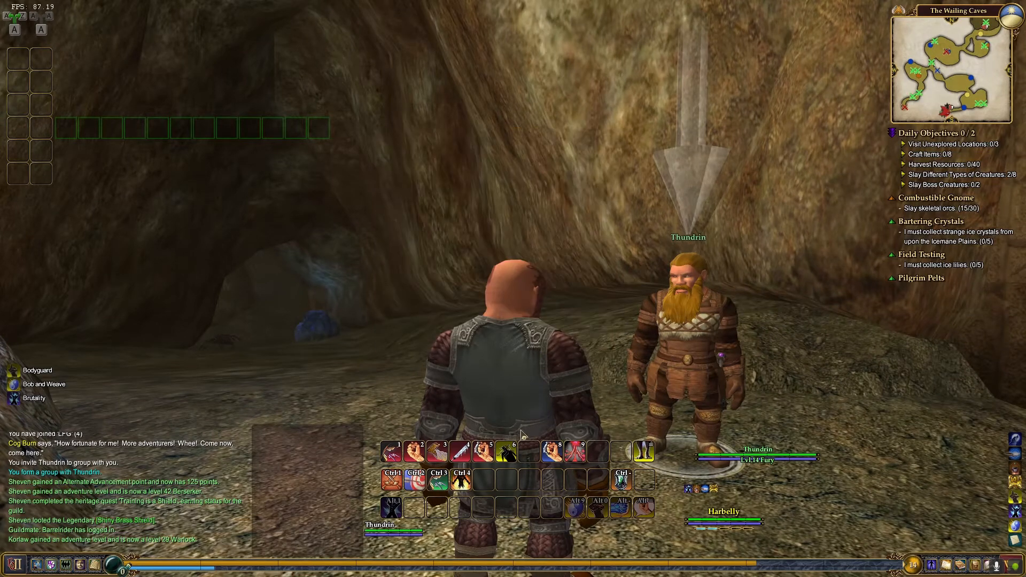
Move the ability in slot 6 of the first hotbar to the empty last slot of the second hotbar.
key(a)
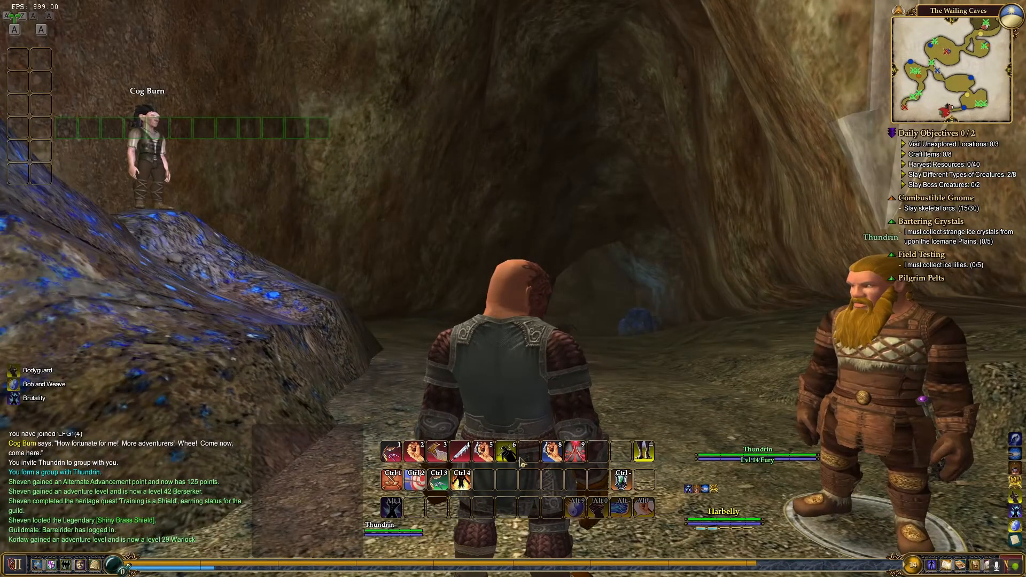
drag(510, 455, 646, 483)
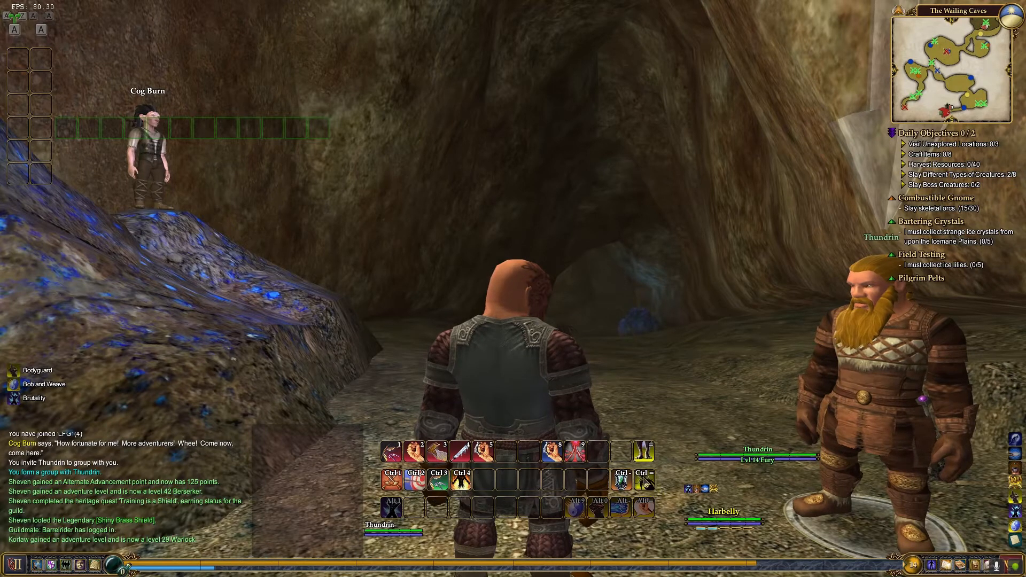
key(d)
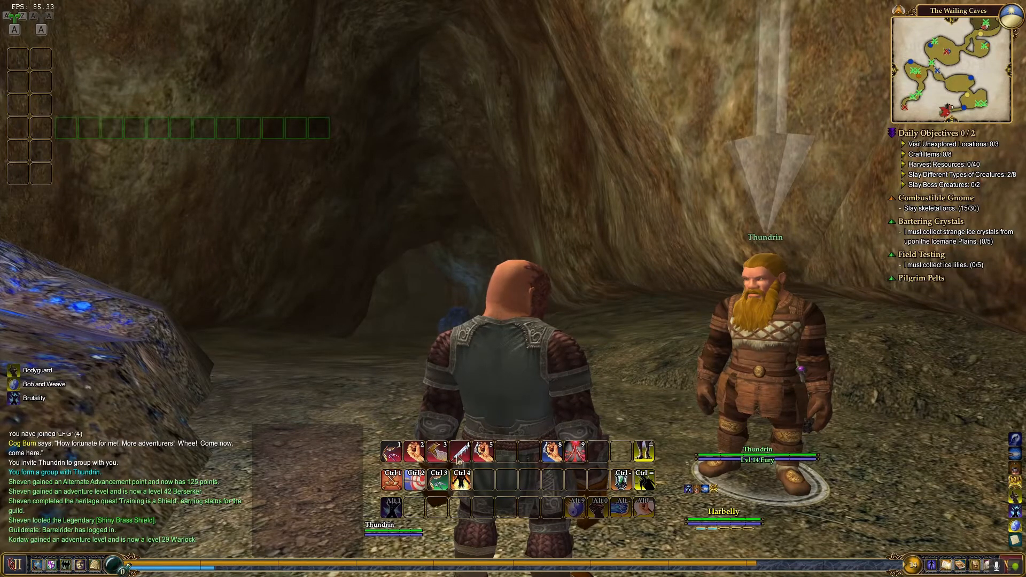
key(a)
key(d)
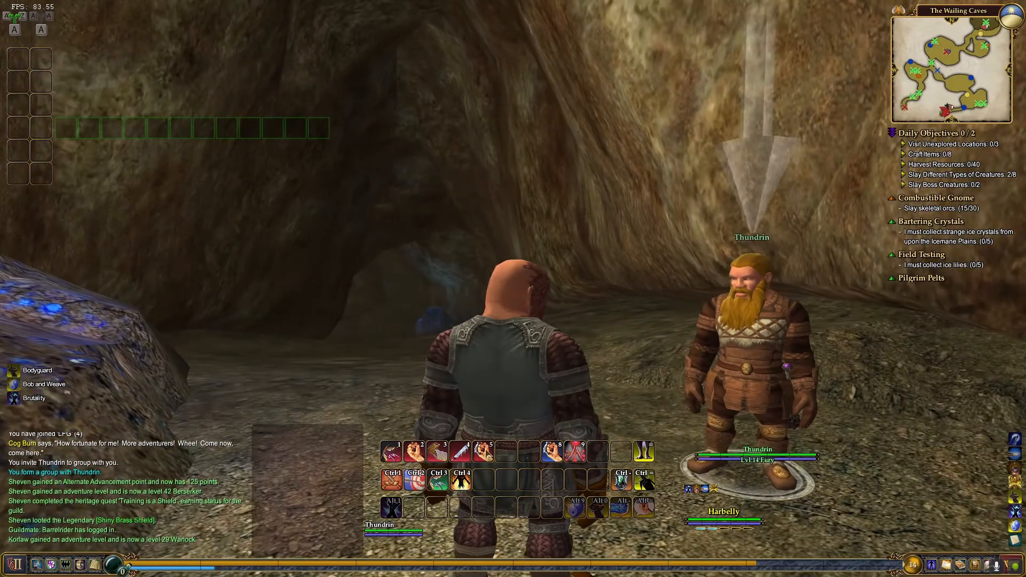
key(a)
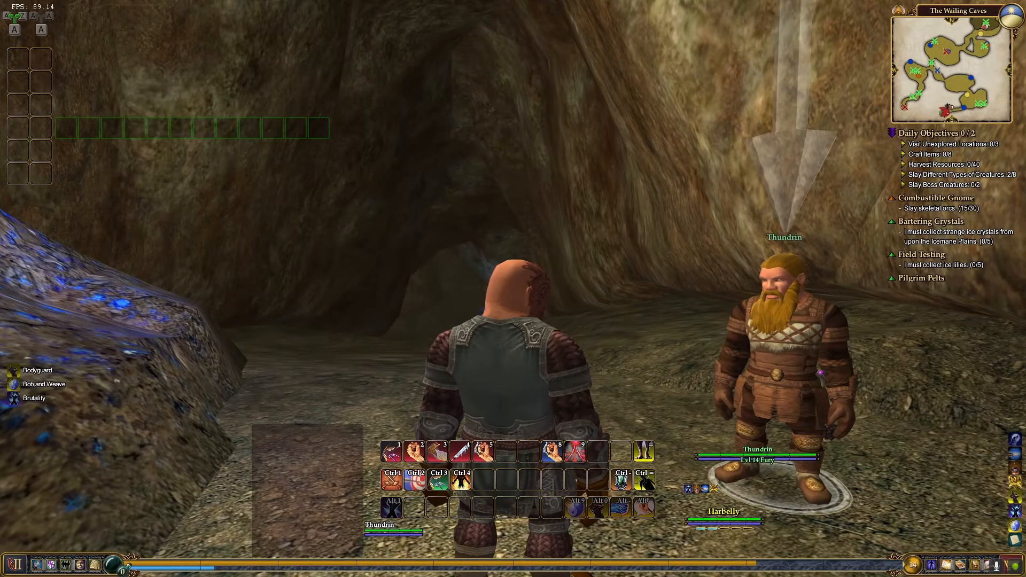
Switch to the game window of the second team character, Thundrin, and turn the character away from Harbelly.
key(alt+Tab)
key(d)
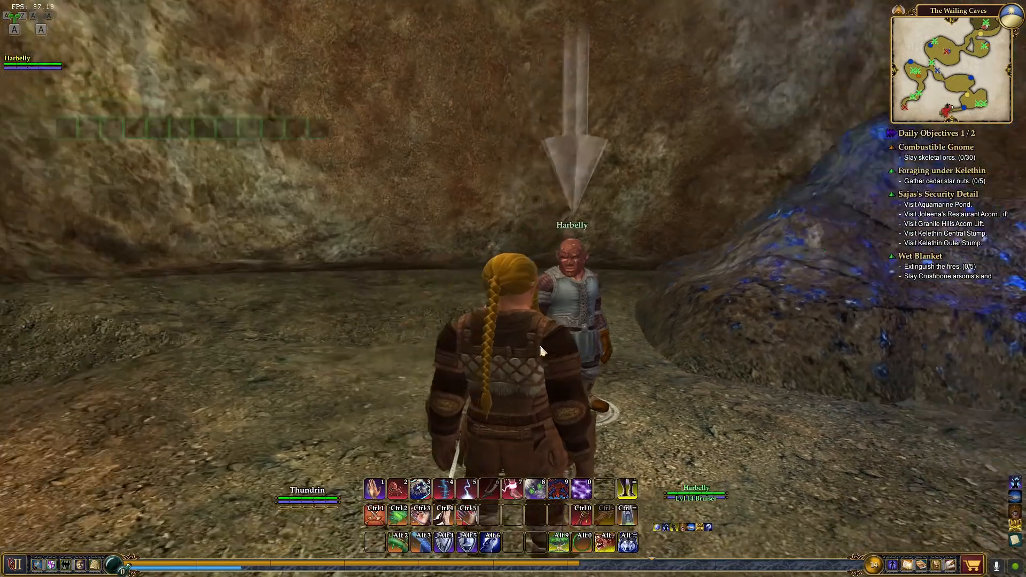
key(d)
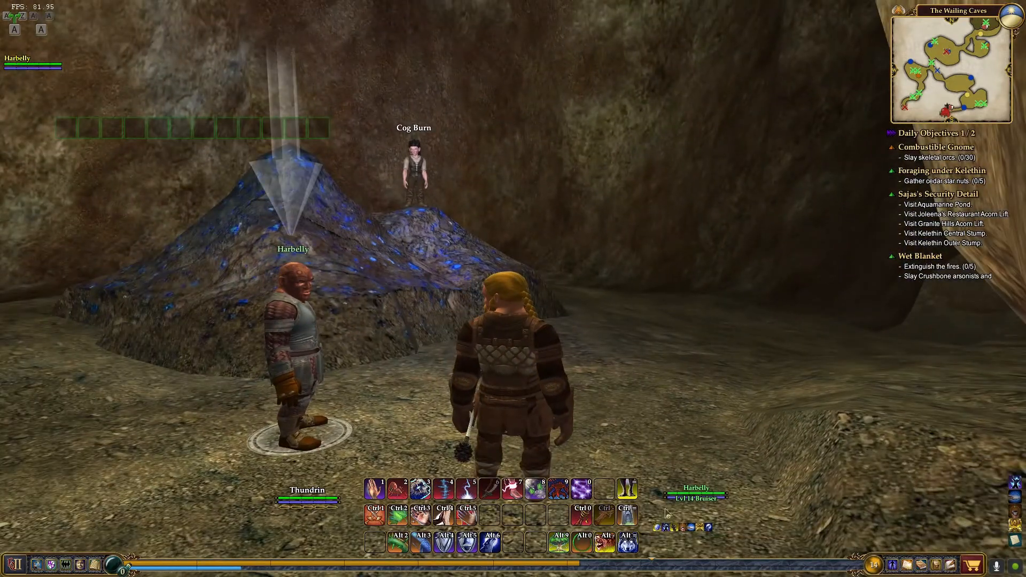
key(a)
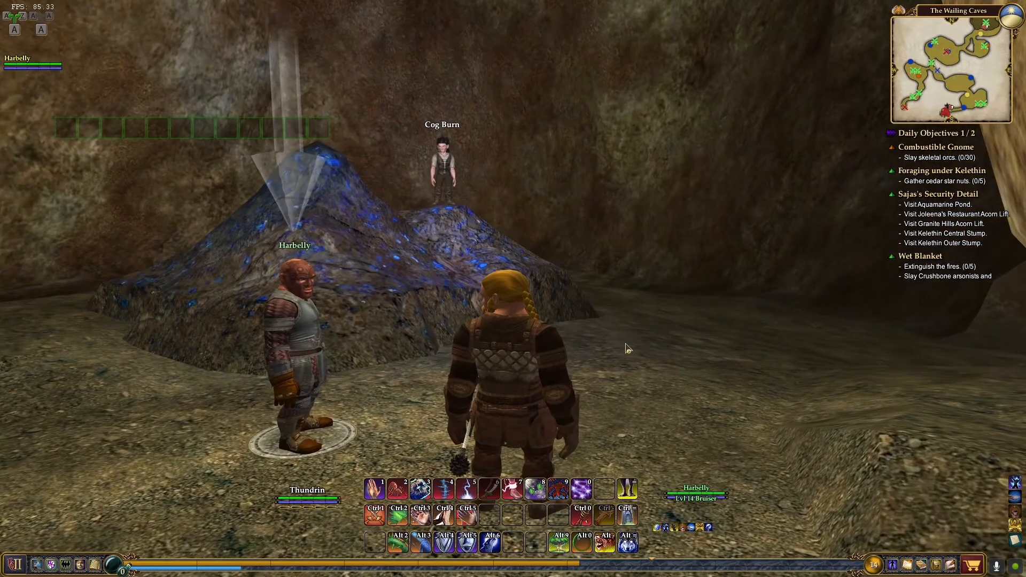
key(d)
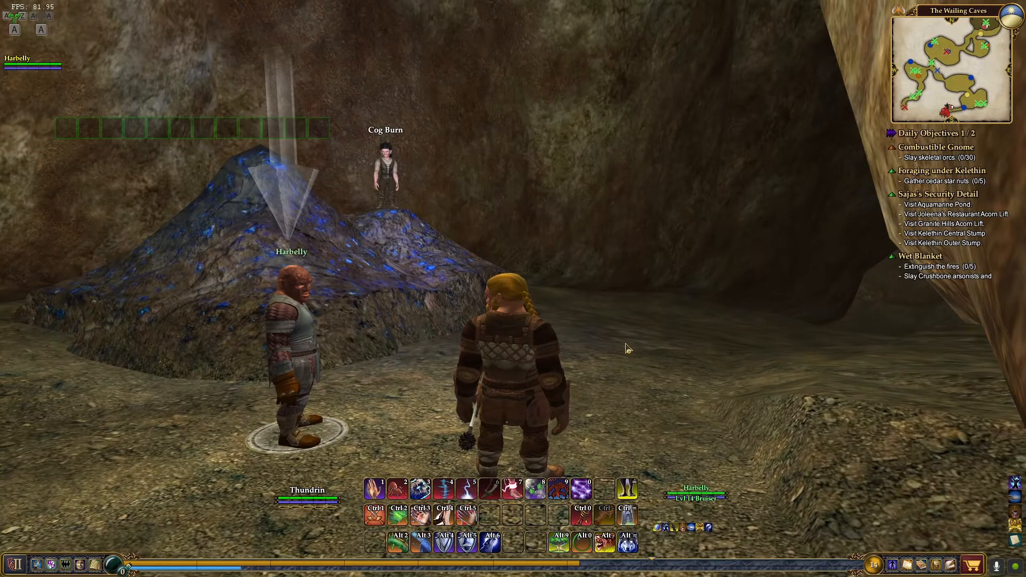
Import the user interface settings from the character Harbelly on the Test server with /load_uisettings.
text(/load_uisettings)
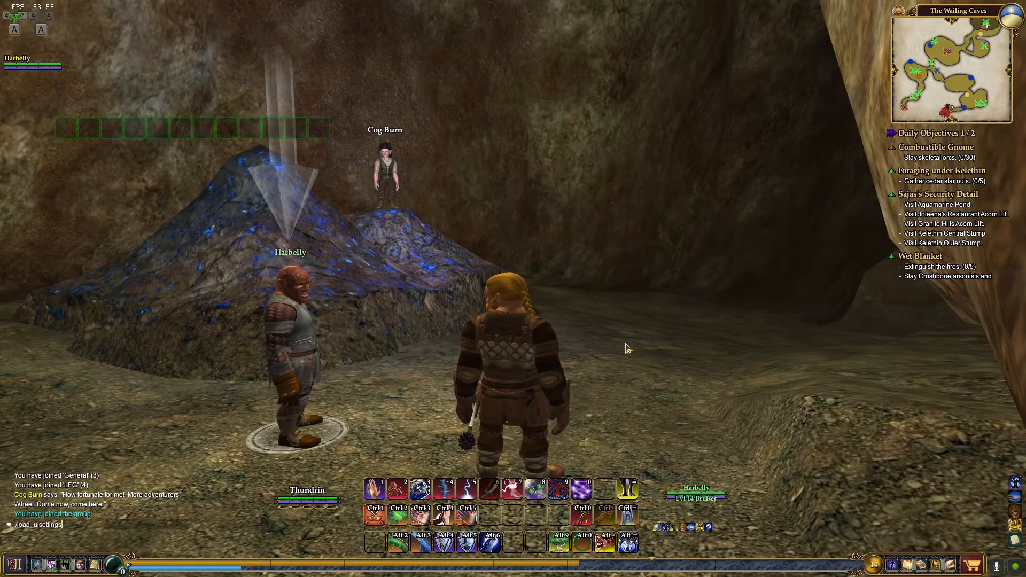
key(Return)
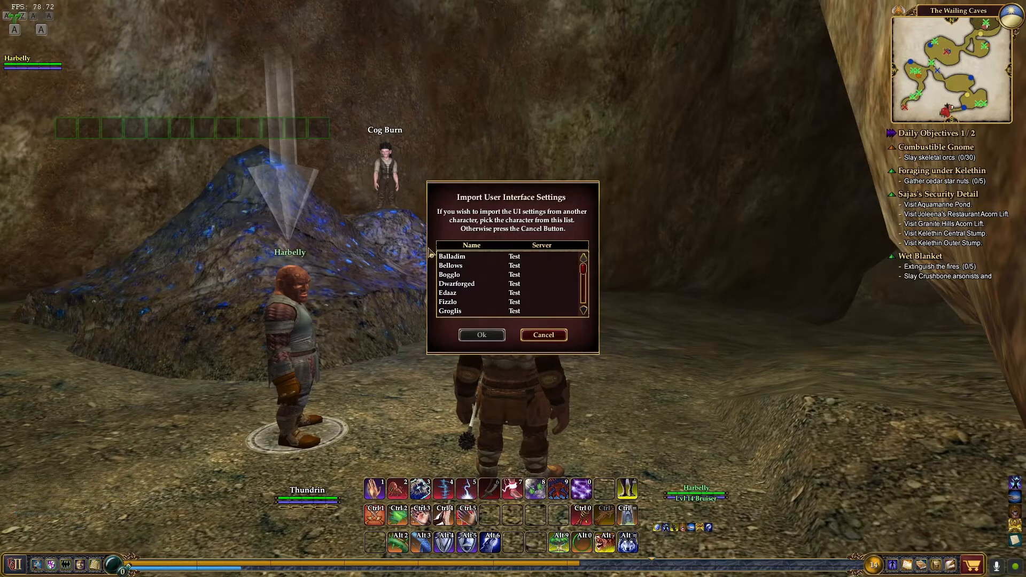
scroll(452, 270, down, 7)
scroll(453, 273, down, 6)
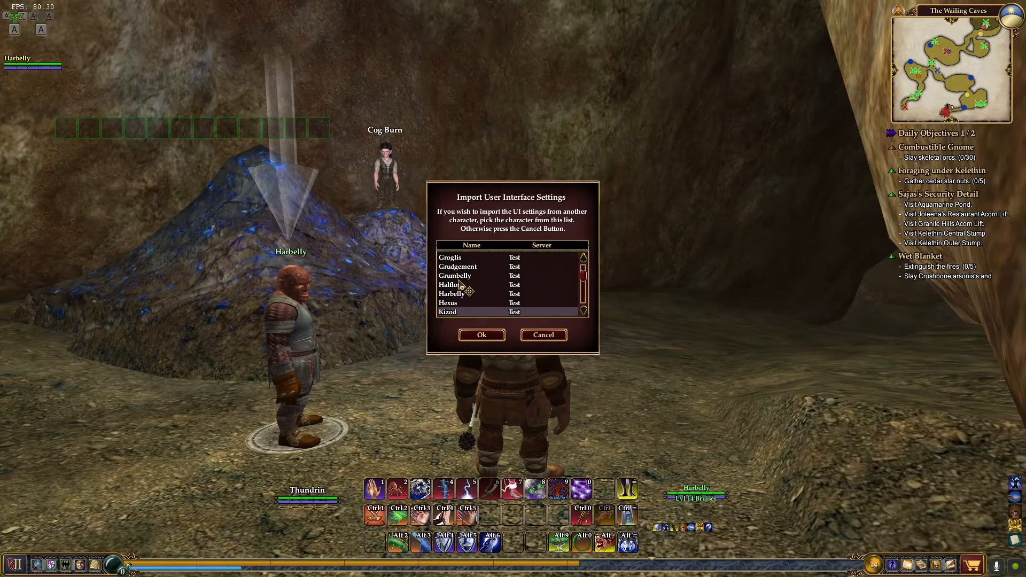
click(459, 294)
click(481, 335)
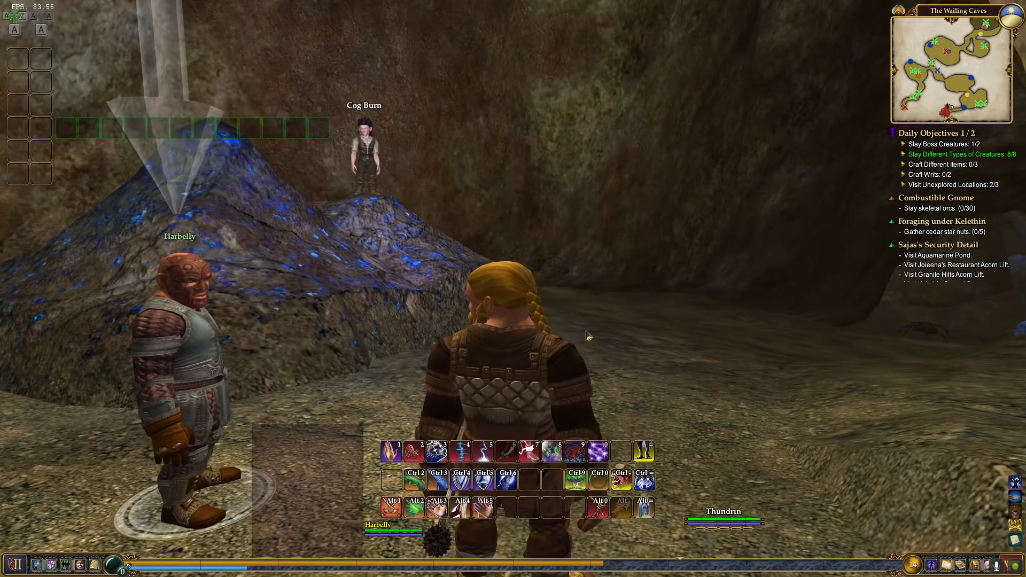
Move the first hotbar's abilities in slots 1 and 8 to second-hotbar slots 7 and 8, and the slot 10 ability to third-hotbar slot 8.
drag(595, 344, 465, 369)
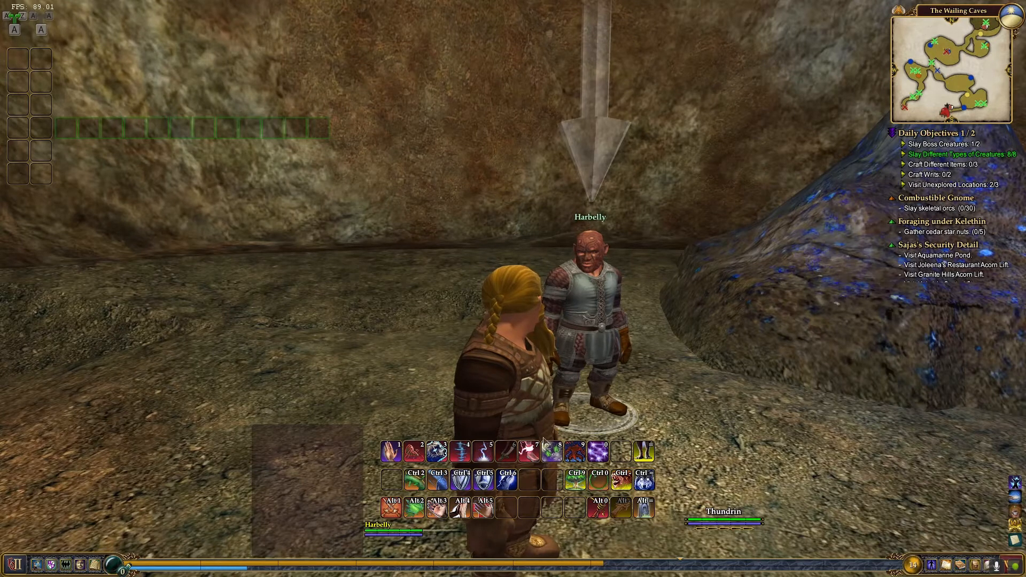
drag(391, 452, 529, 479)
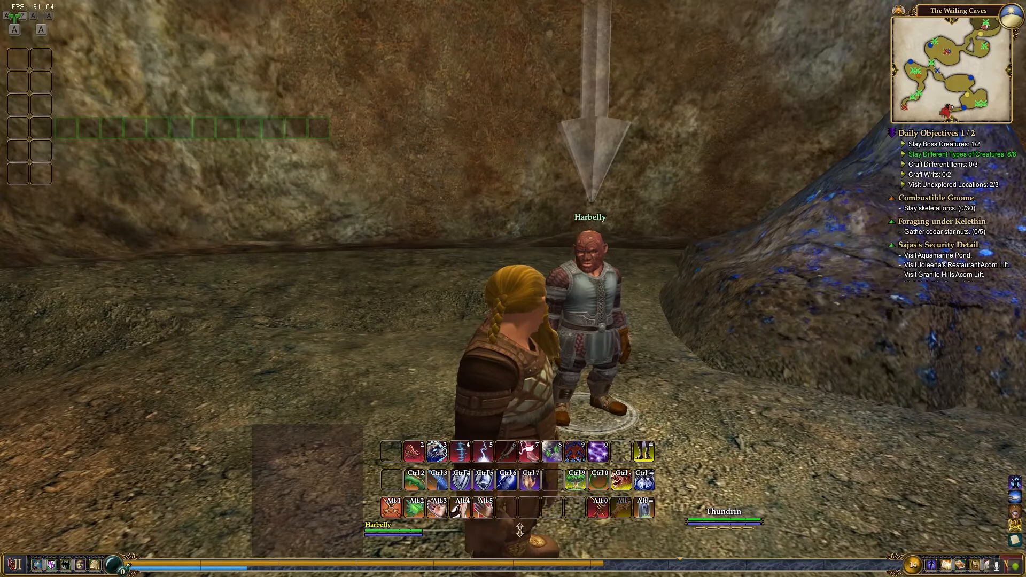
key(d)
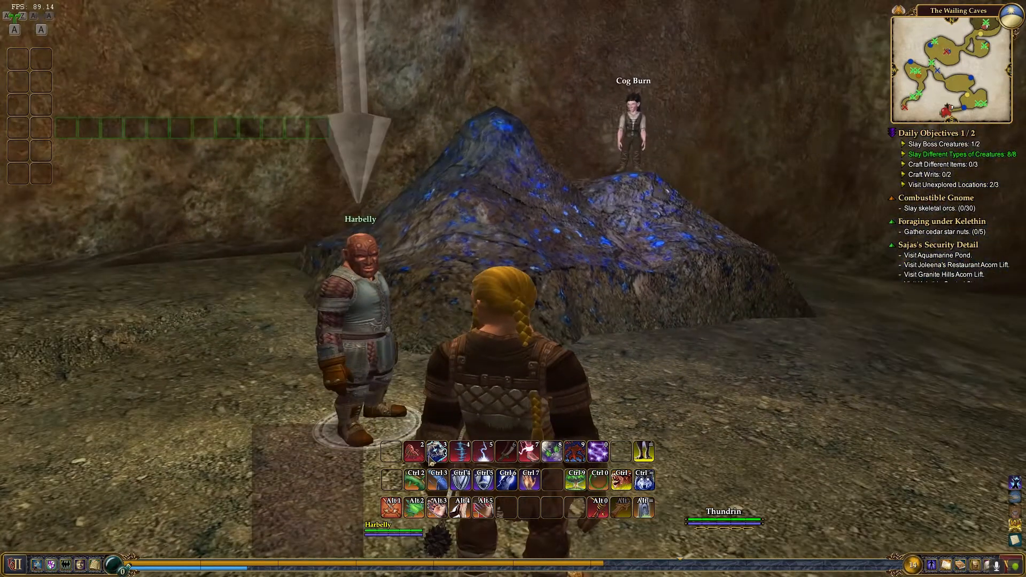
drag(560, 458, 555, 480)
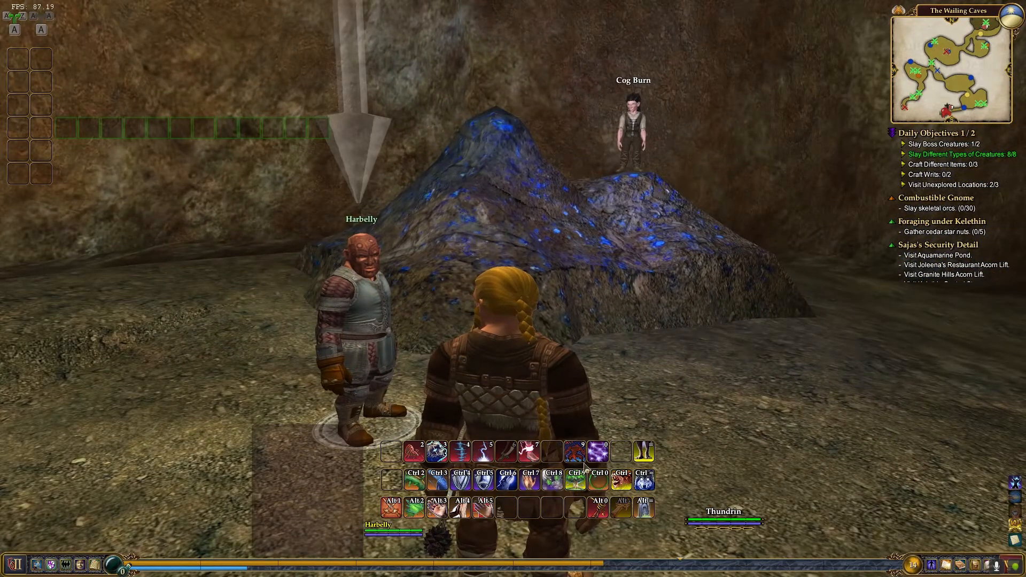
drag(598, 454, 552, 508)
key(a)
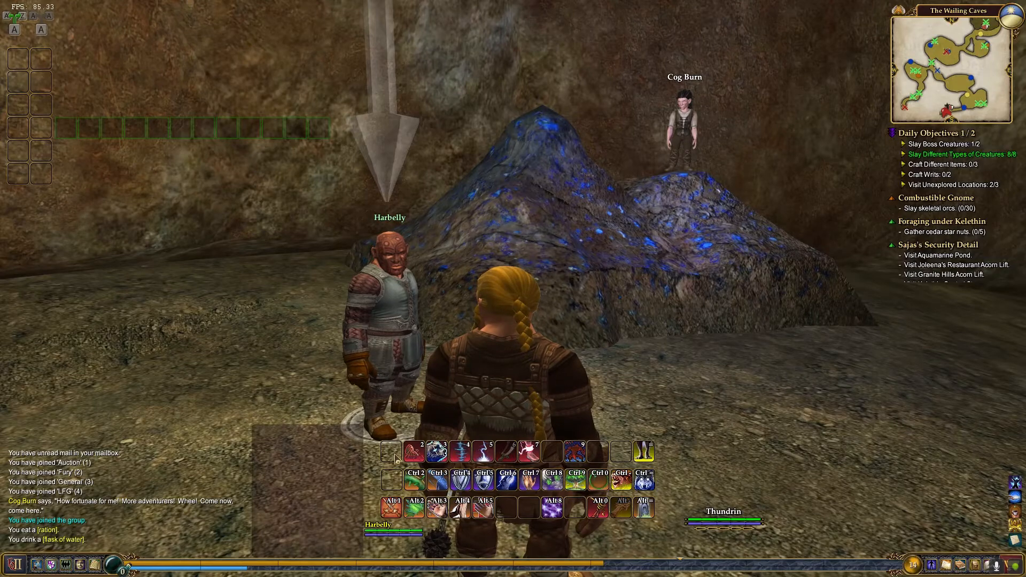
key(a)
Switch to Harbelly's game window, open the character's macro list to examine it, and close it.
key(d)
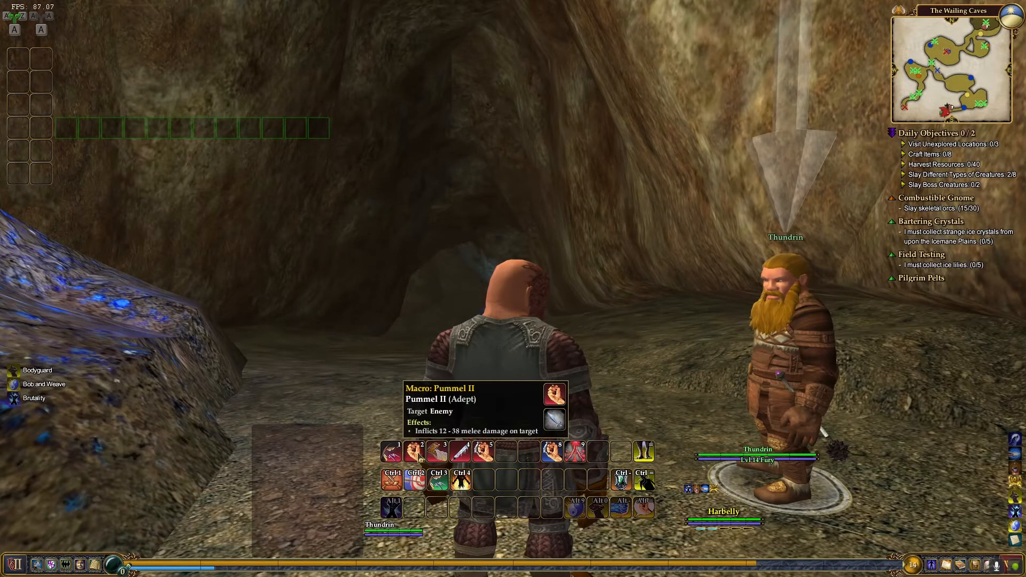
right_click(420, 458)
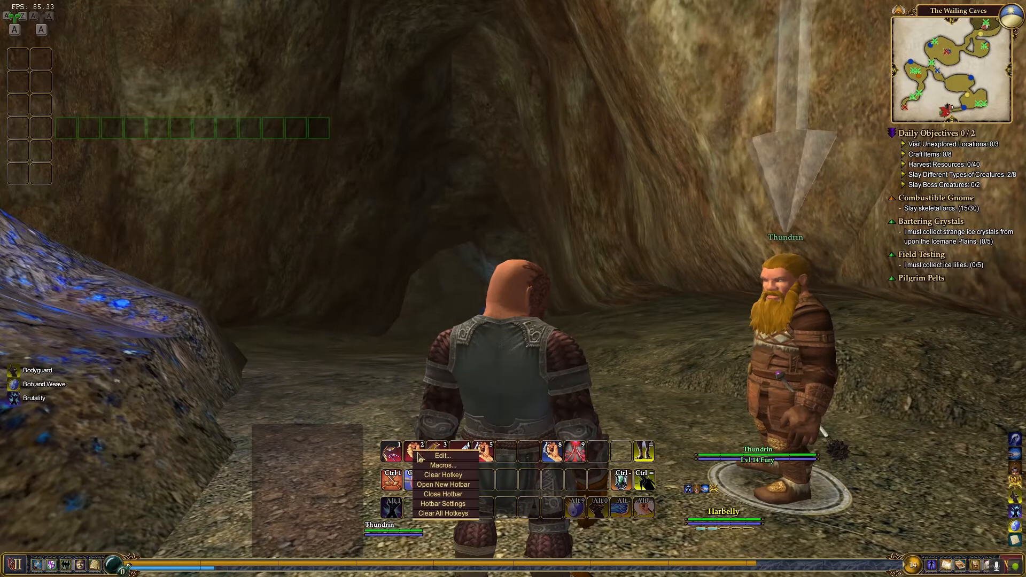
click(442, 466)
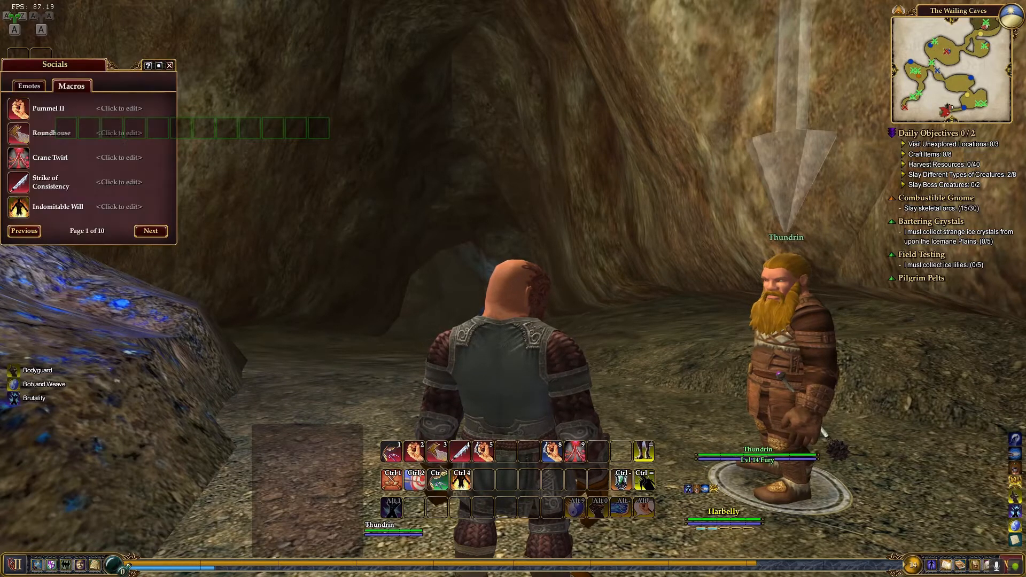
click(170, 66)
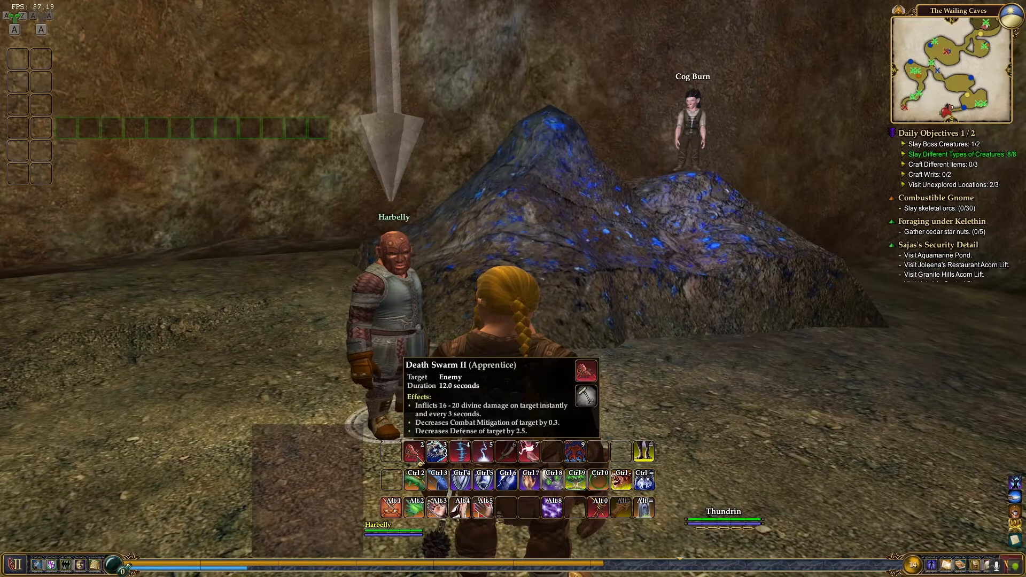
In Thundrin's window, move the slot 7 ability of the first hotbar to third-hotbar slot 7, and Brambles to first-hotbar slot 8.
key(a)
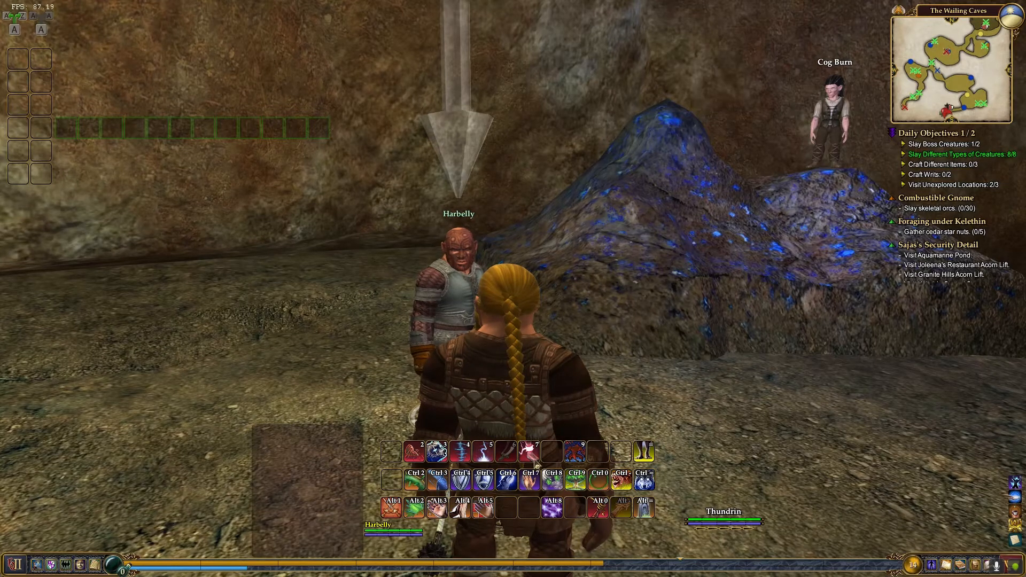
drag(534, 460, 532, 508)
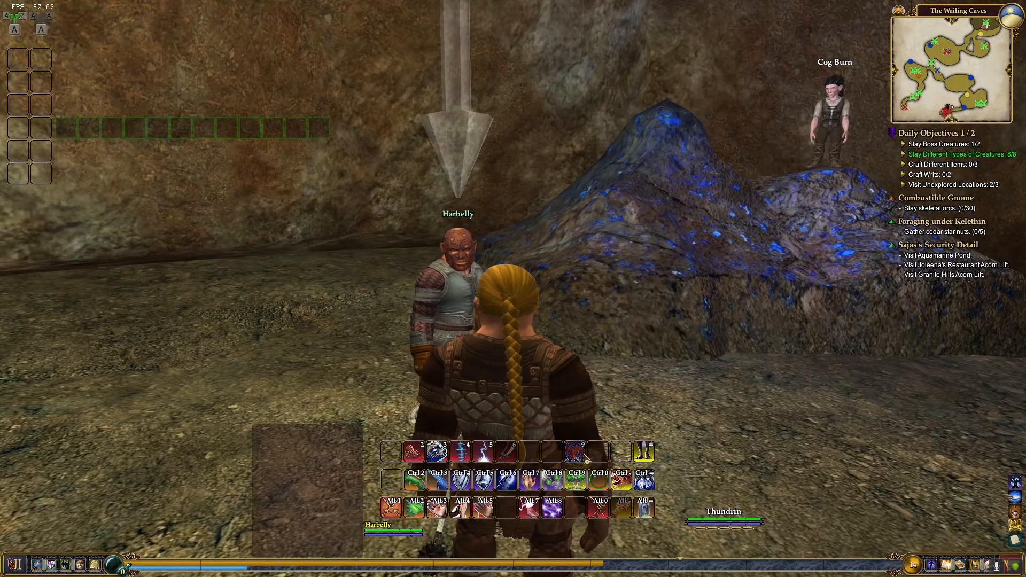
drag(585, 458, 556, 455)
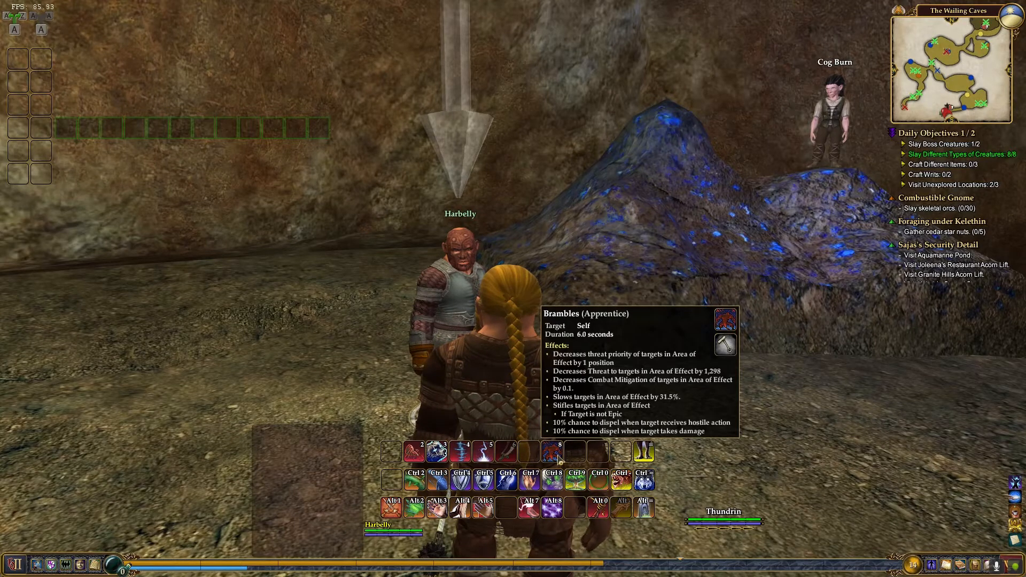
Create a macro from Brambles in slot 8, add Autumn's Kiss from the second hotbar as a second Spell / Ability step, and save it.
right_click(559, 459)
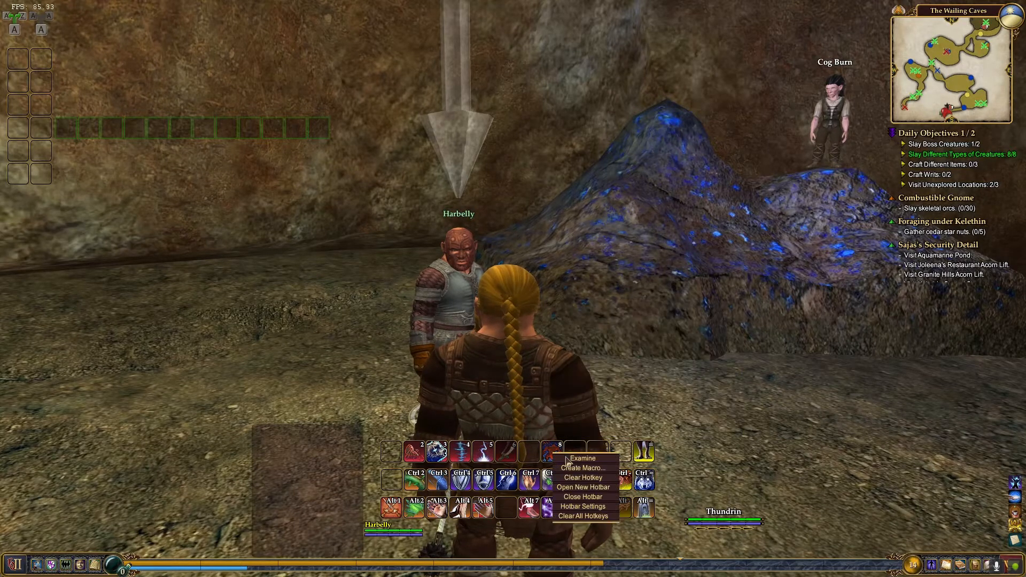
click(578, 469)
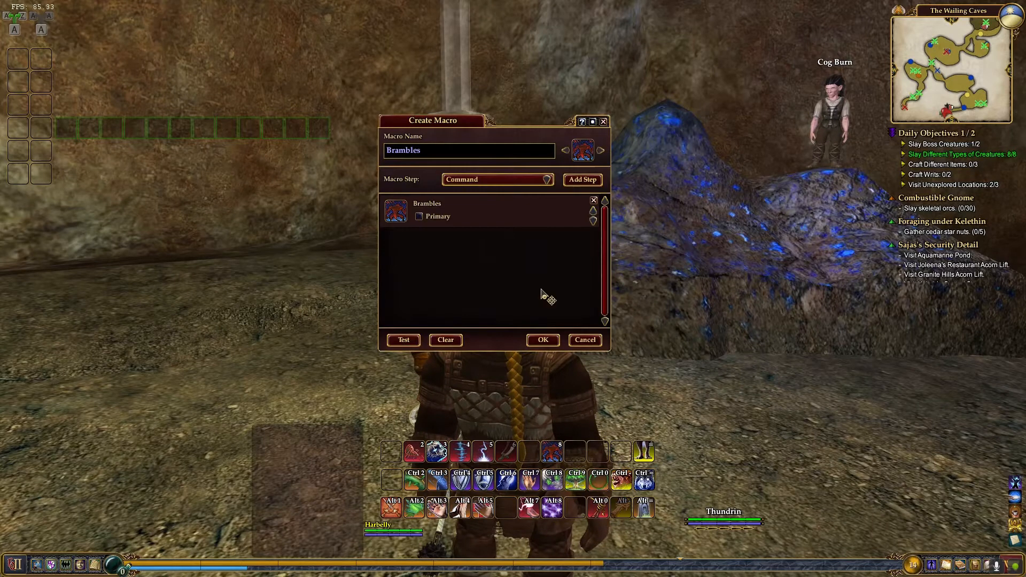
click(547, 180)
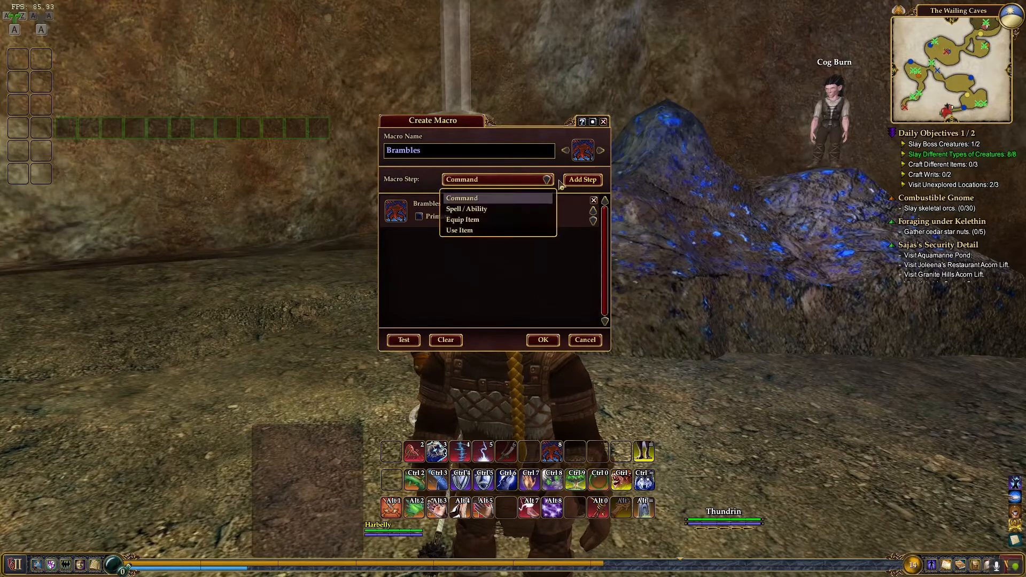
click(485, 210)
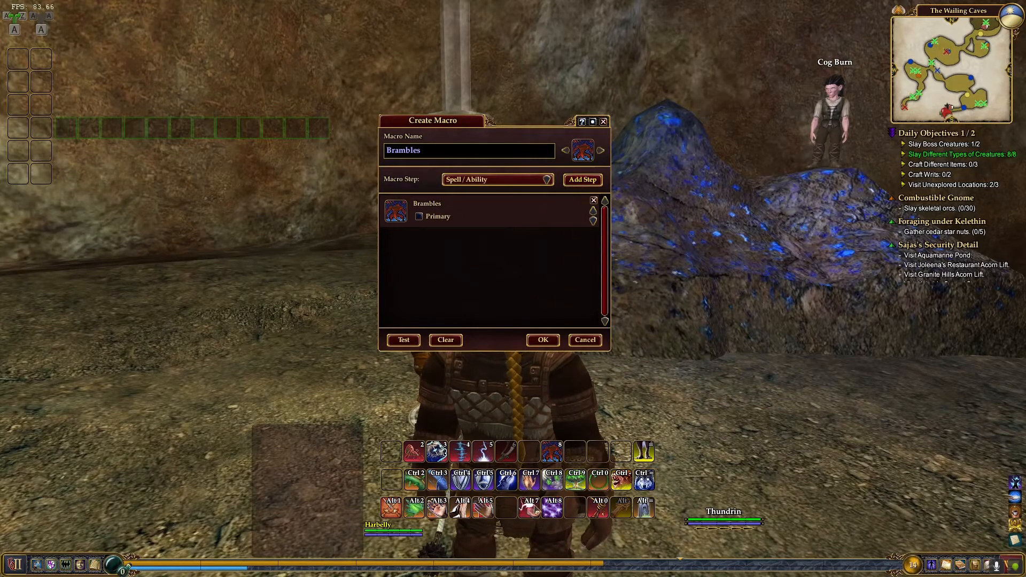
click(583, 179)
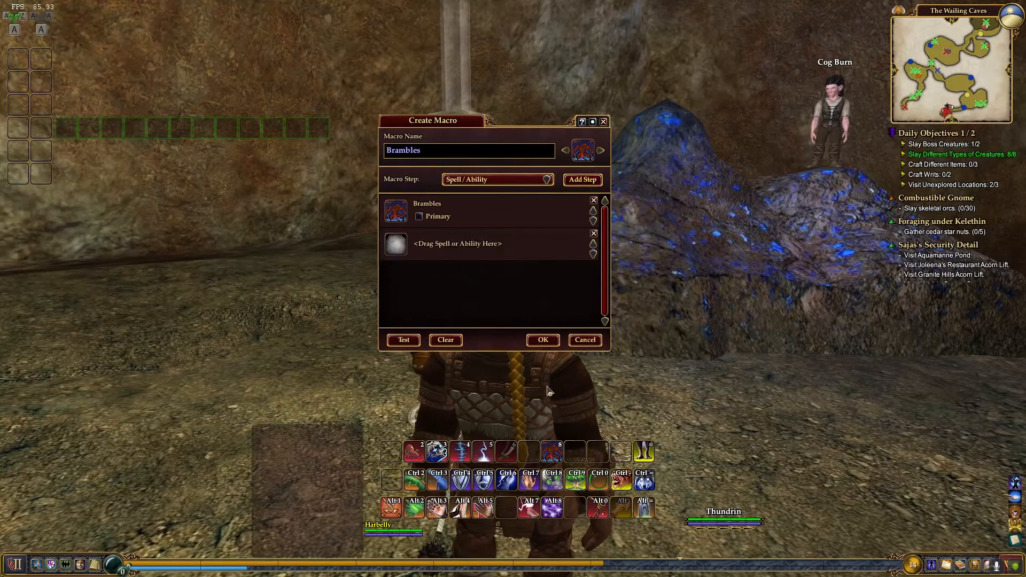
drag(554, 482, 396, 245)
mouse_move(401, 209)
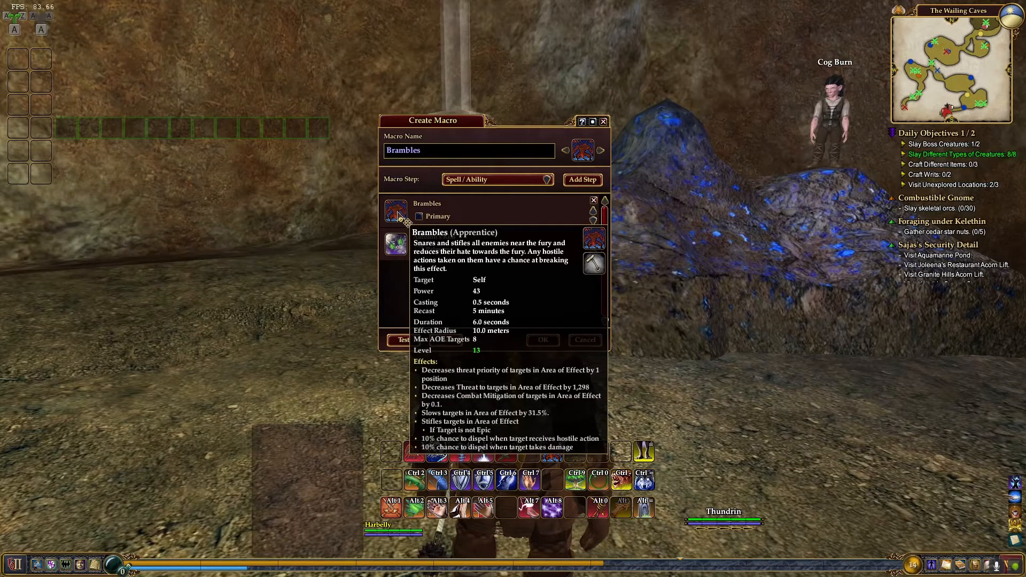
mouse_move(400, 247)
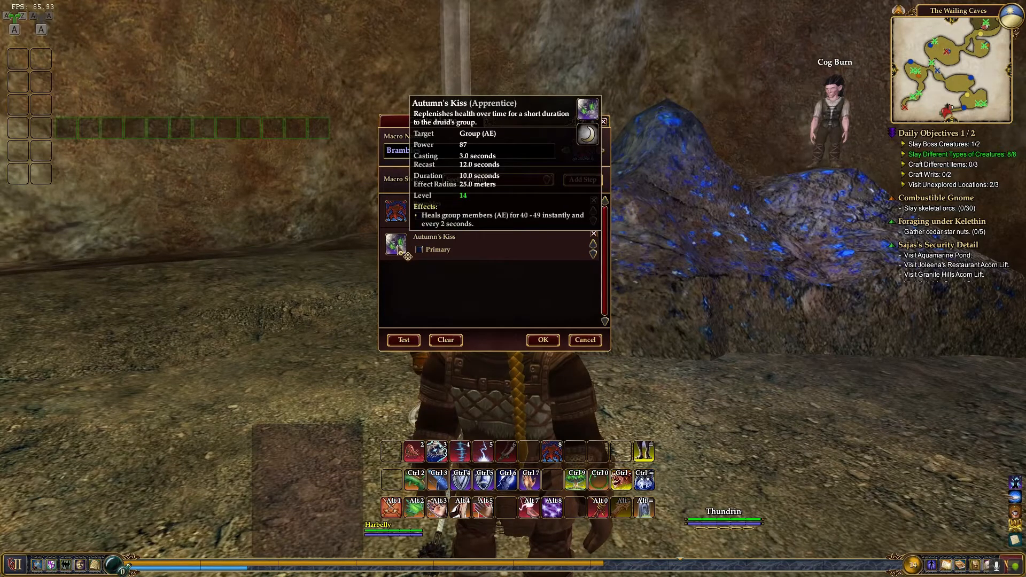
click(543, 340)
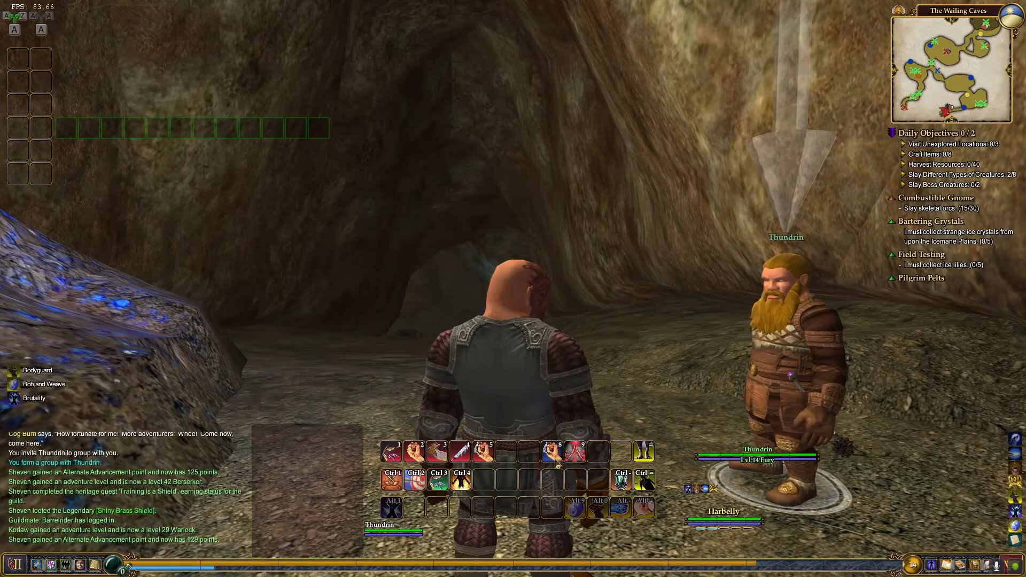
Move Nature's Salve II from the third hotbar to slot 11 of the first hotbar and start creating a macro from it.
mouse_move(557, 463)
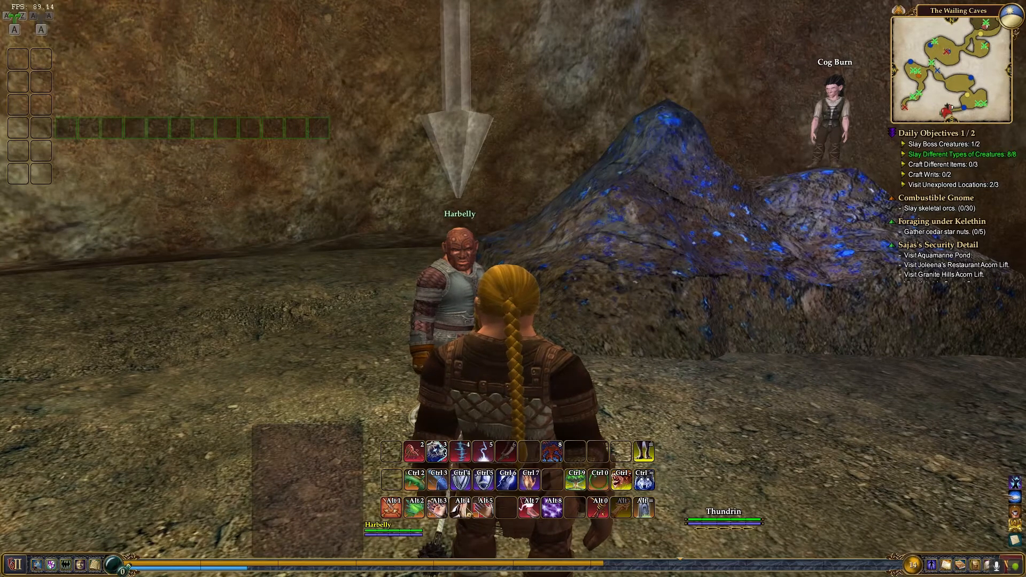
drag(437, 508, 622, 454)
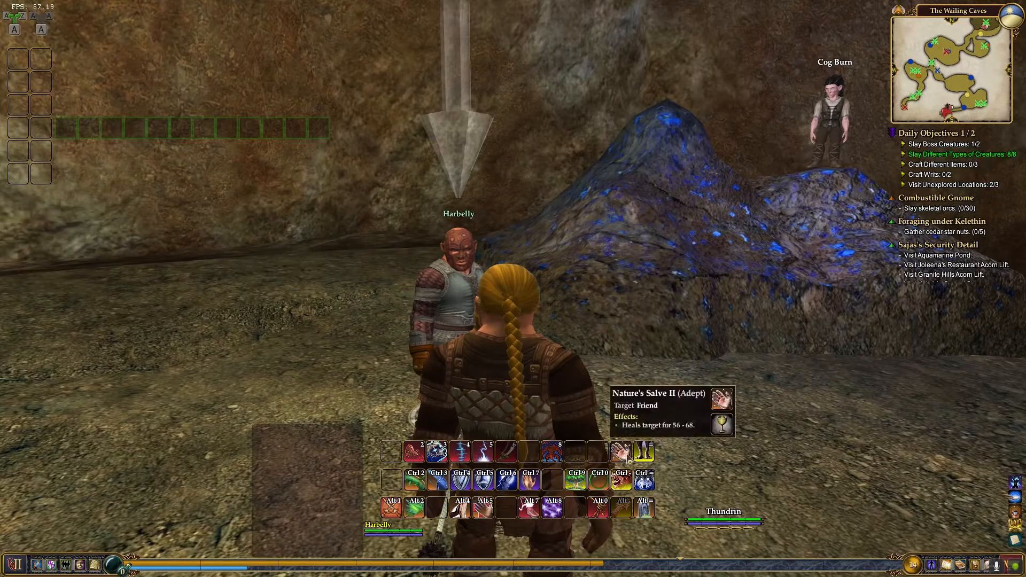
right_click(624, 454)
click(644, 470)
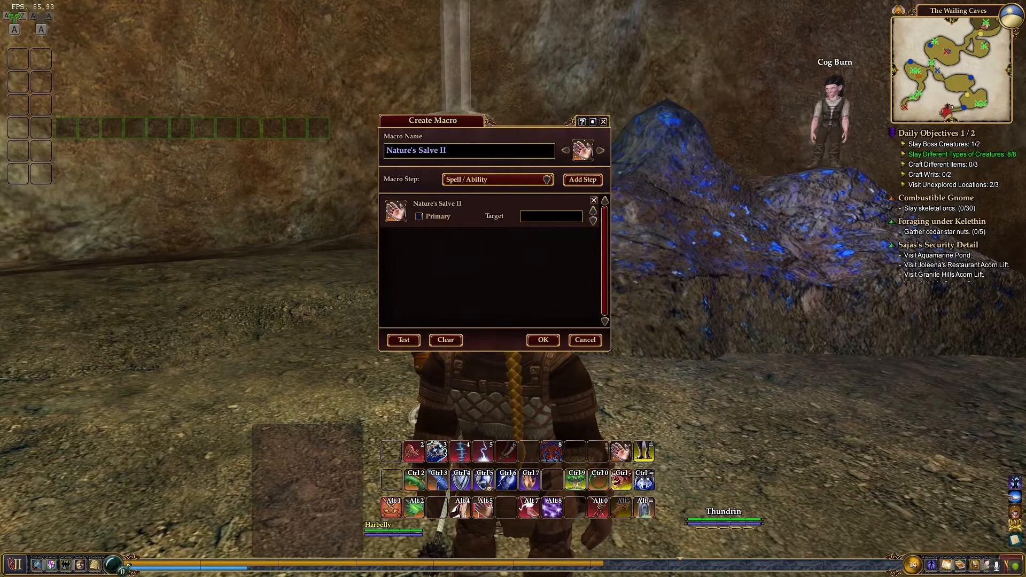
Add Cure from the third hotbar as a second Spell / Ability step of the Nature's Salve II macro and save the macro.
click(546, 179)
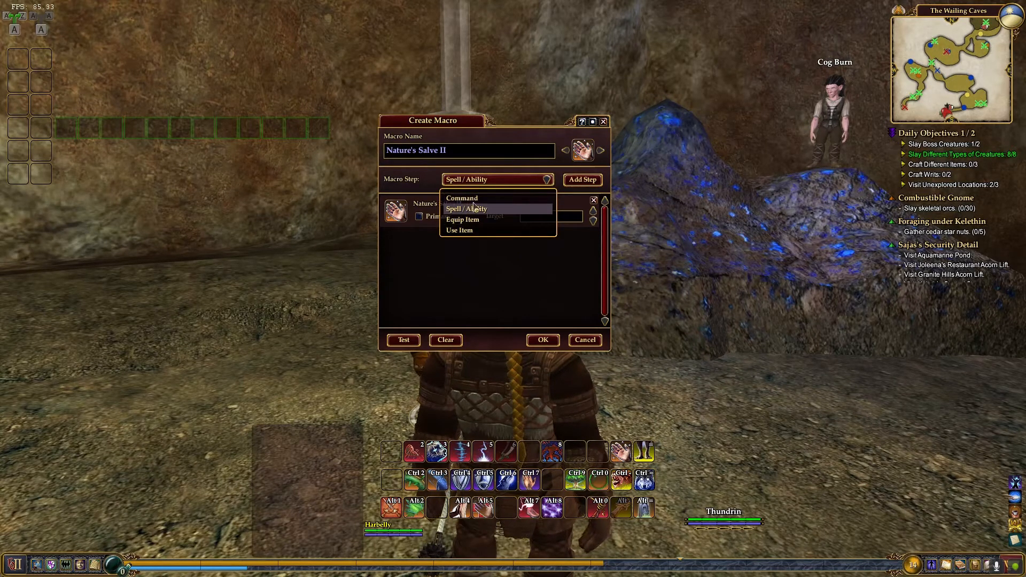
click(487, 212)
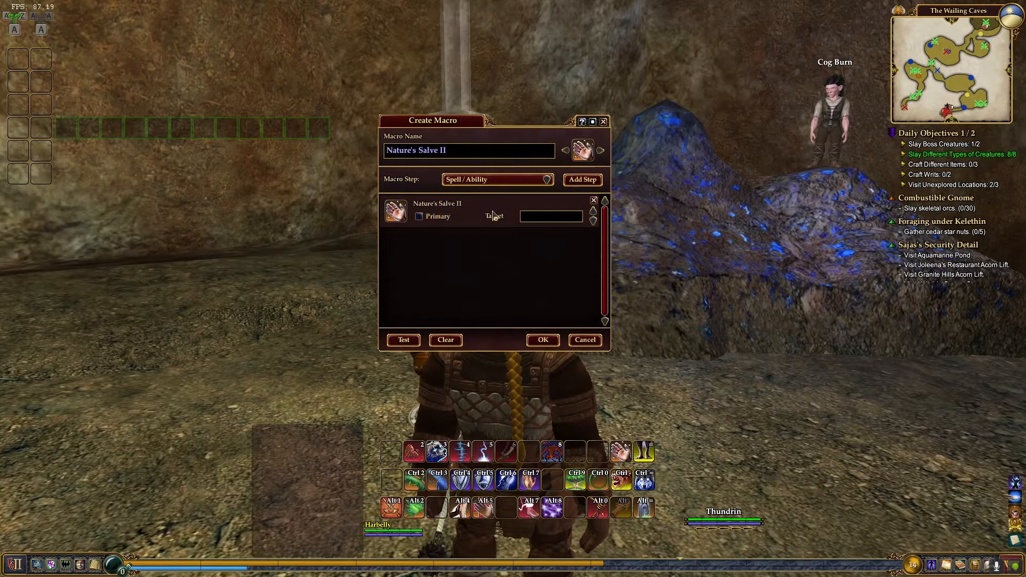
click(583, 179)
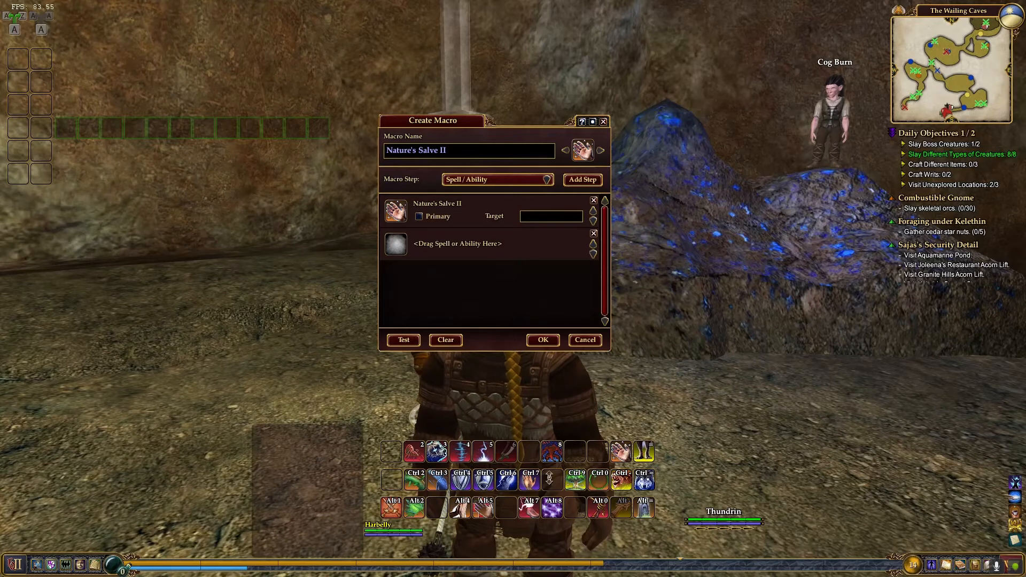
drag(623, 460, 621, 462)
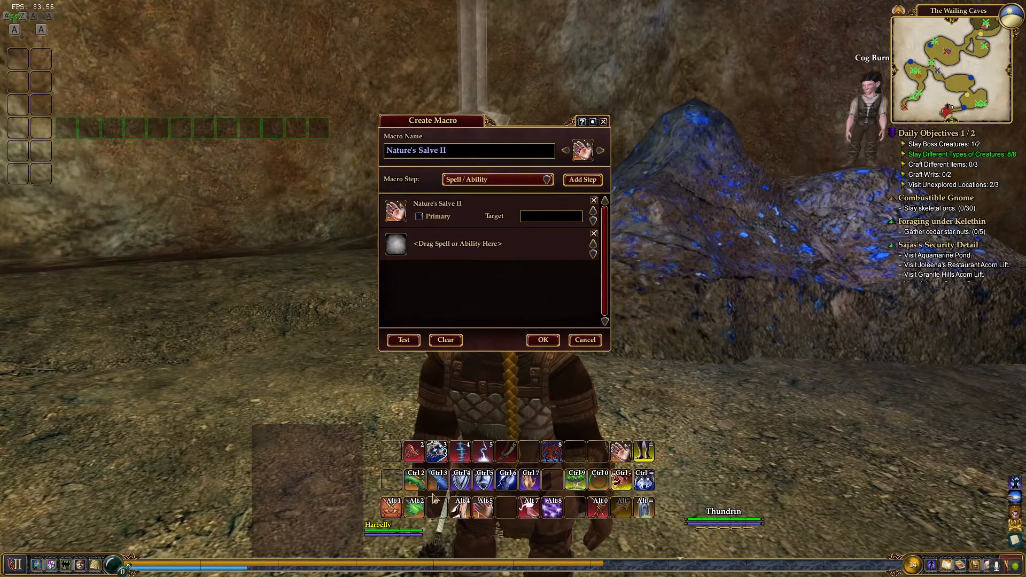
drag(436, 500, 405, 257)
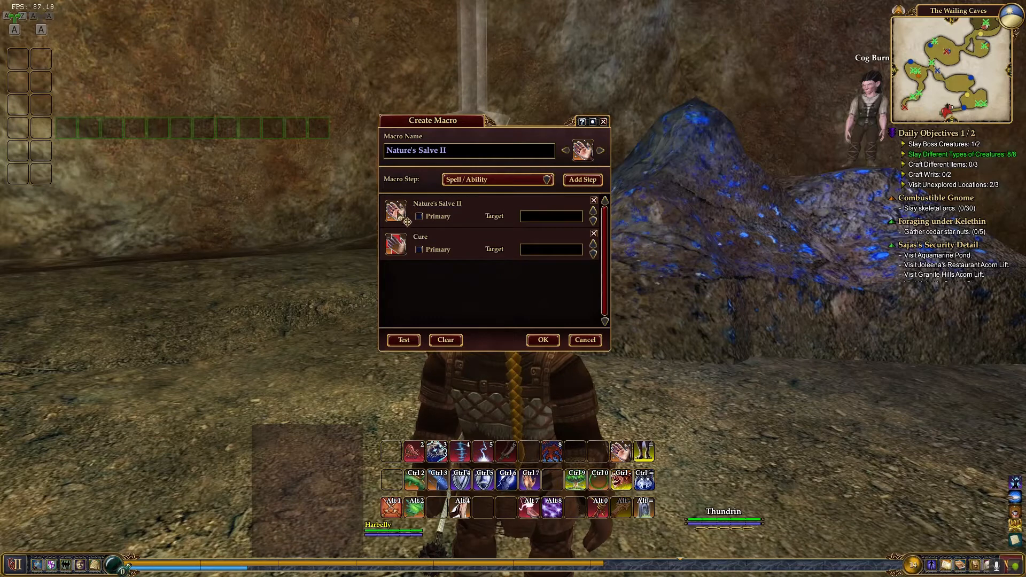
mouse_move(400, 214)
mouse_move(401, 249)
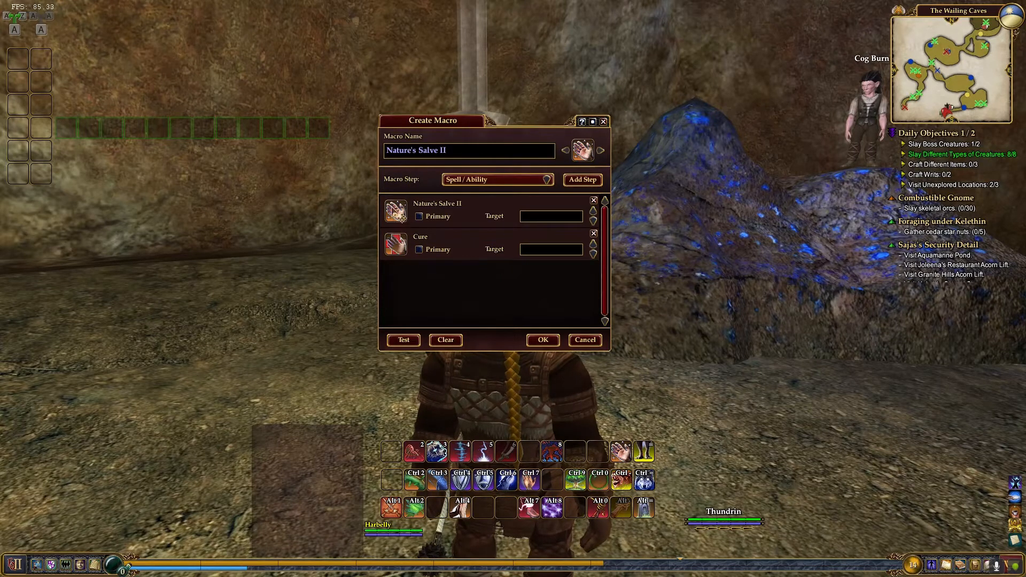
click(542, 341)
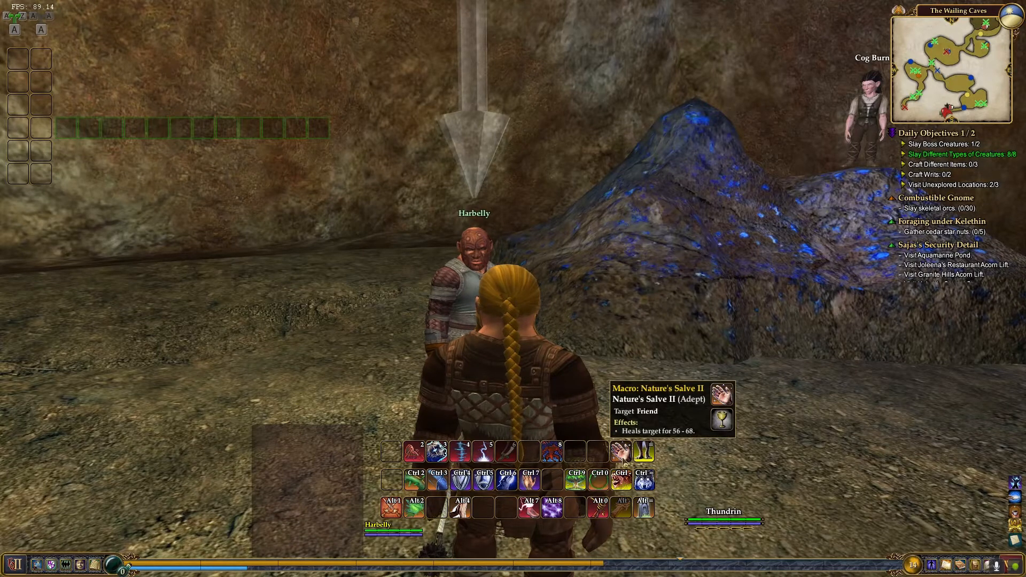
Nudge the third hotbar slightly and start creating a macro from Regrowth in its slot 2.
mouse_move(460, 520)
mouse_down()
mouse_move(524, 492)
mouse_move(505, 512)
mouse_move(462, 520)
mouse_up()
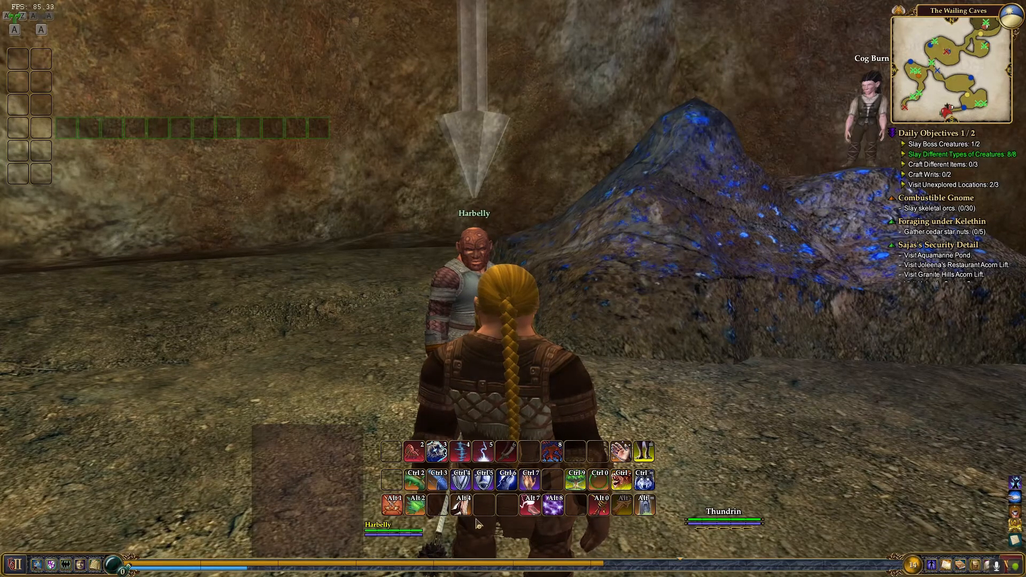
drag(472, 519, 473, 519)
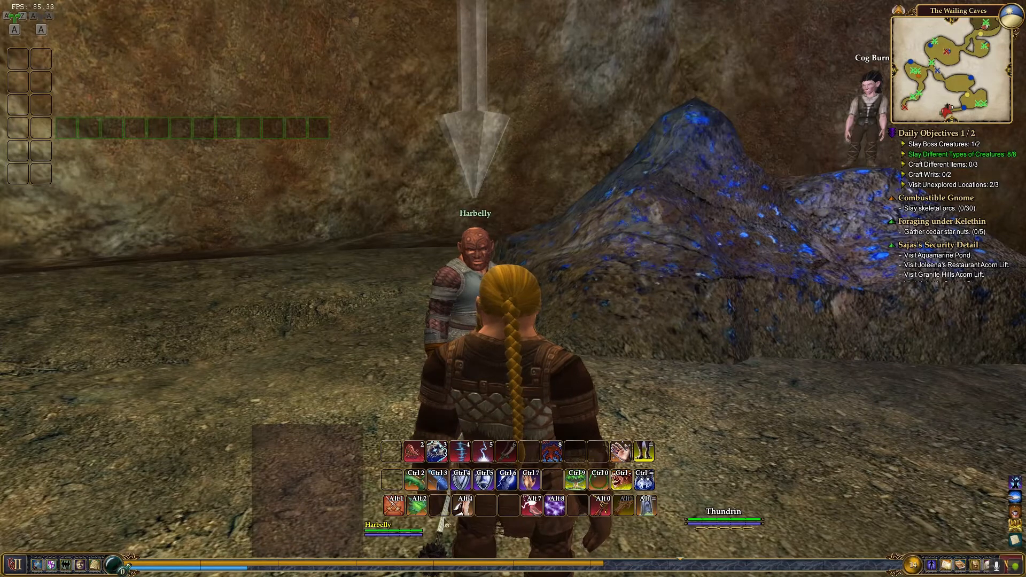
right_click(425, 516)
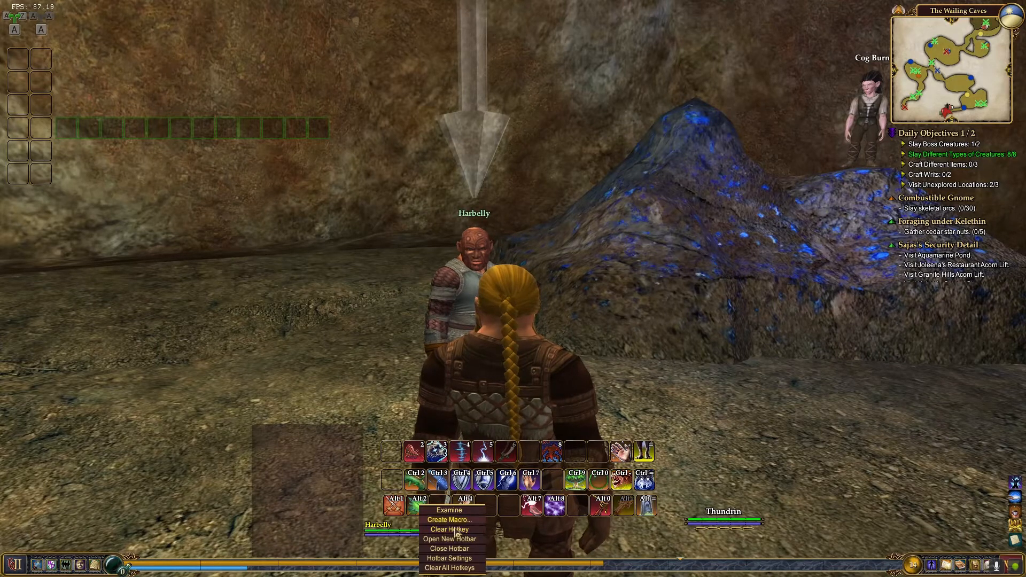
click(450, 520)
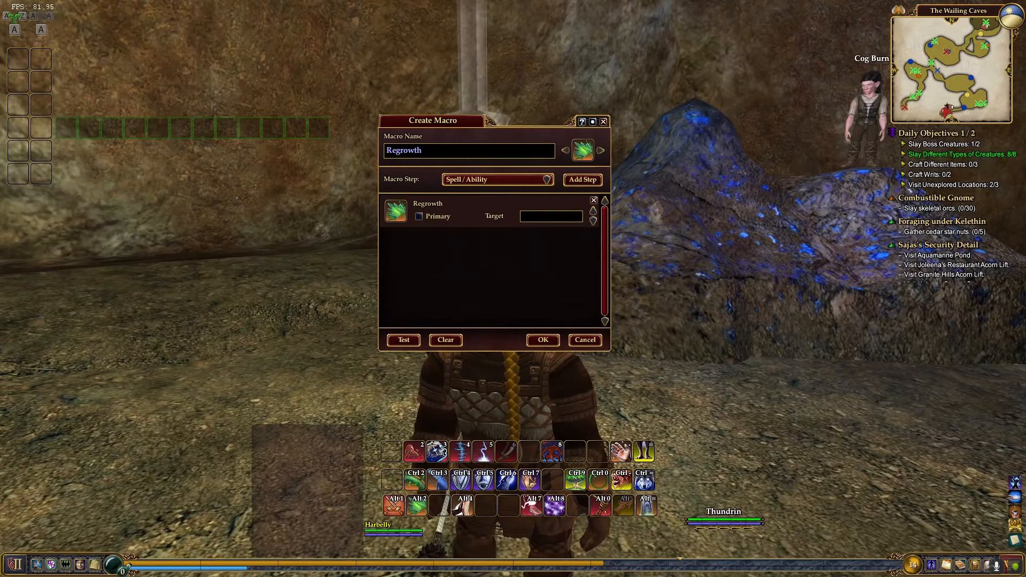
Add Nature's Elixir II as the second step of the Regrowth macro, save it, and place Regrowth in hotbar slot 0.
click(582, 180)
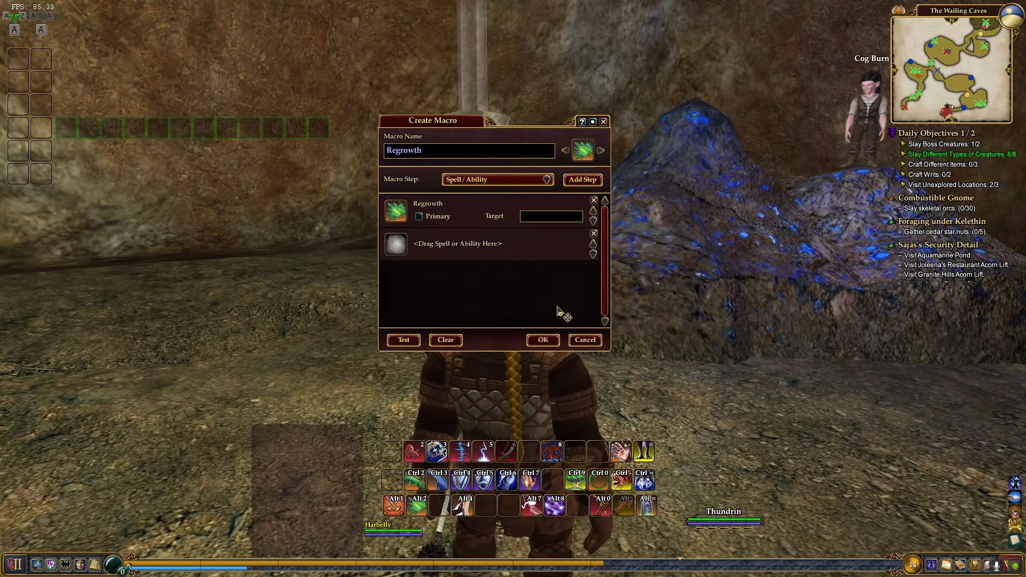
drag(463, 507, 399, 247)
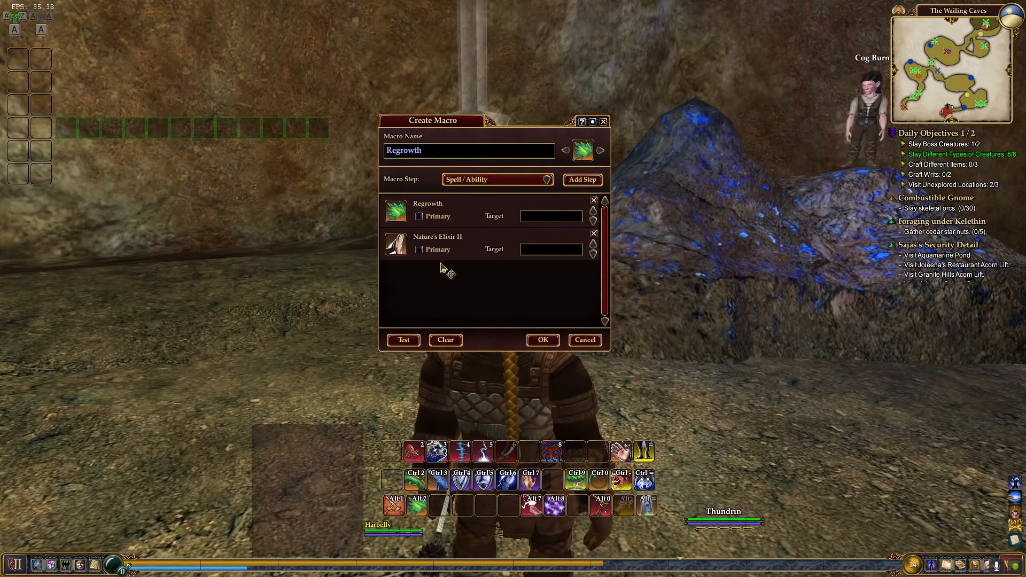
click(550, 343)
mouse_move(418, 507)
mouse_down()
mouse_move(598, 454)
mouse_move(423, 513)
mouse_up()
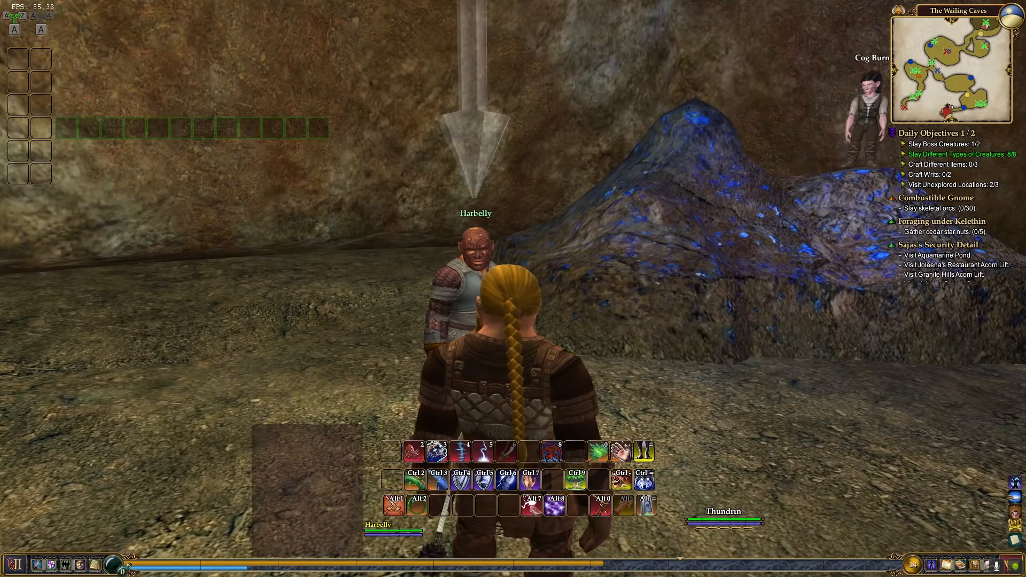
key(d)
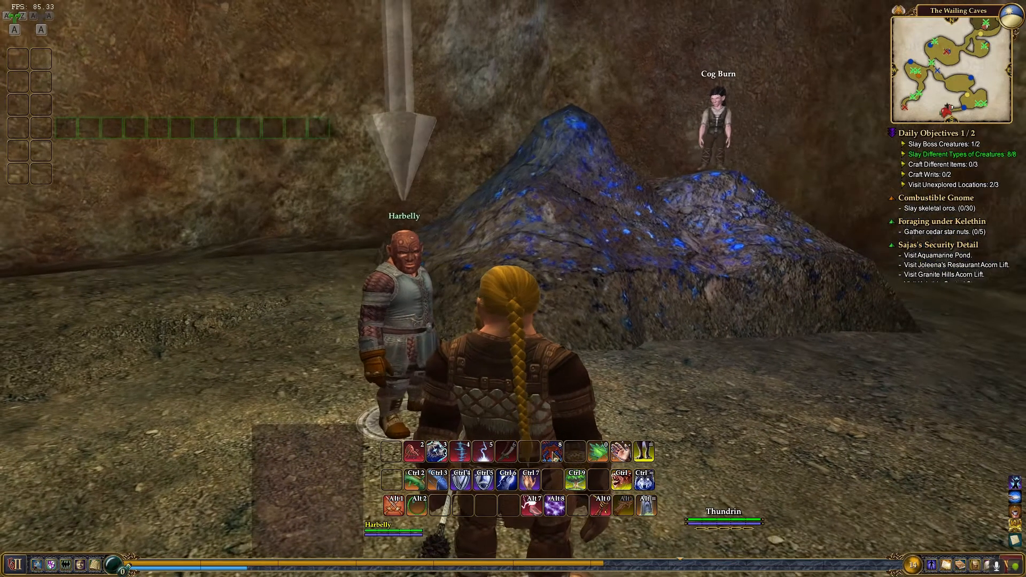
key(a)
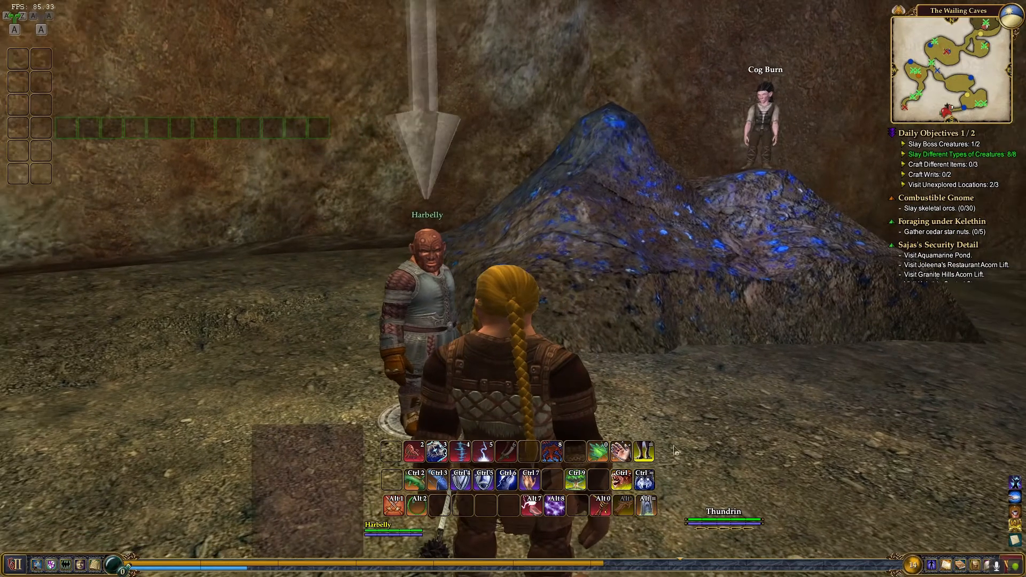
right_click(583, 460)
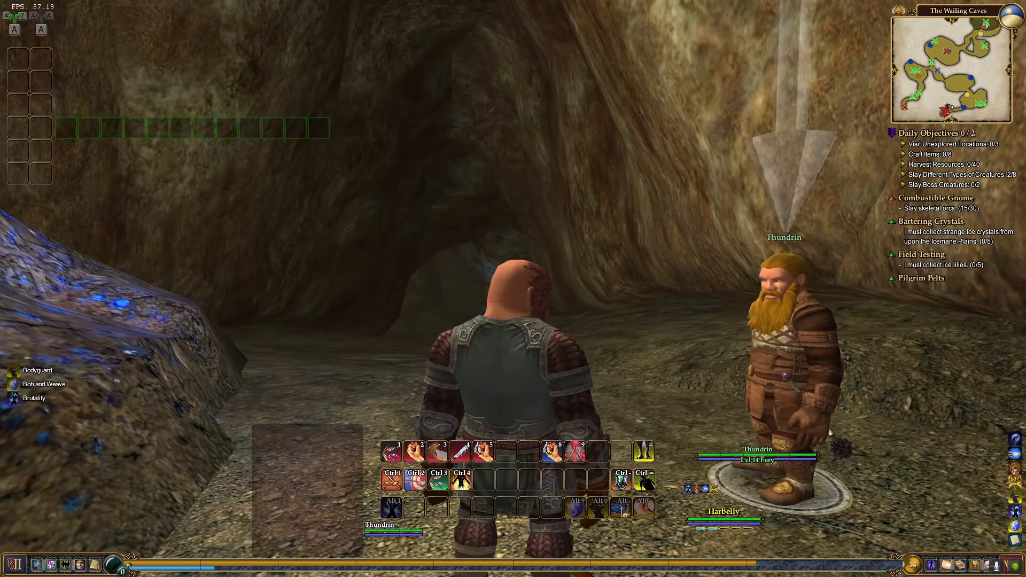
Place the Ignore Pain combat art in the main hotbar slot before Sprint and move Intercept to slot 0 beside it.
key(j)
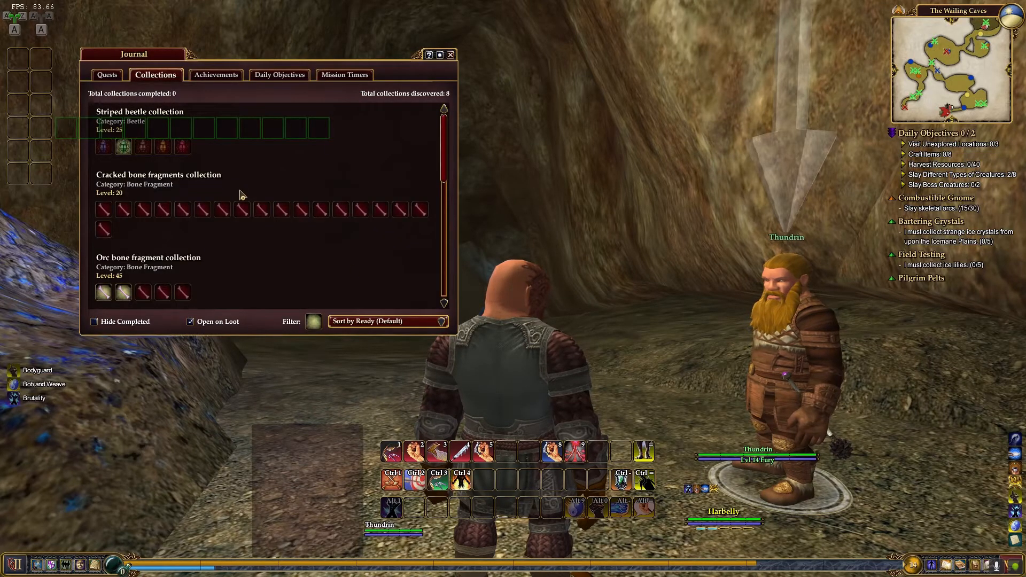
key(j)
key(k)
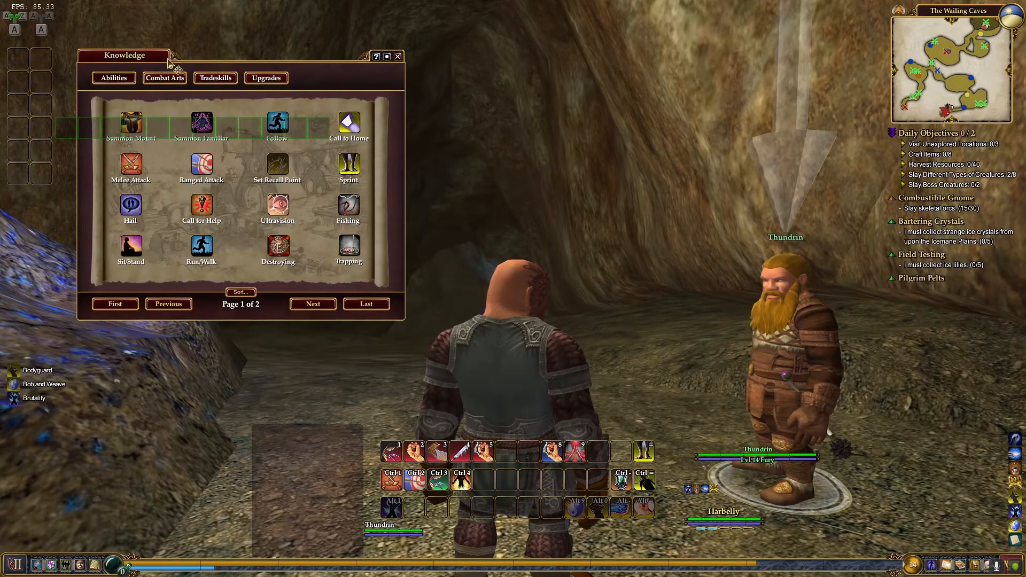
drag(169, 63, 443, 61)
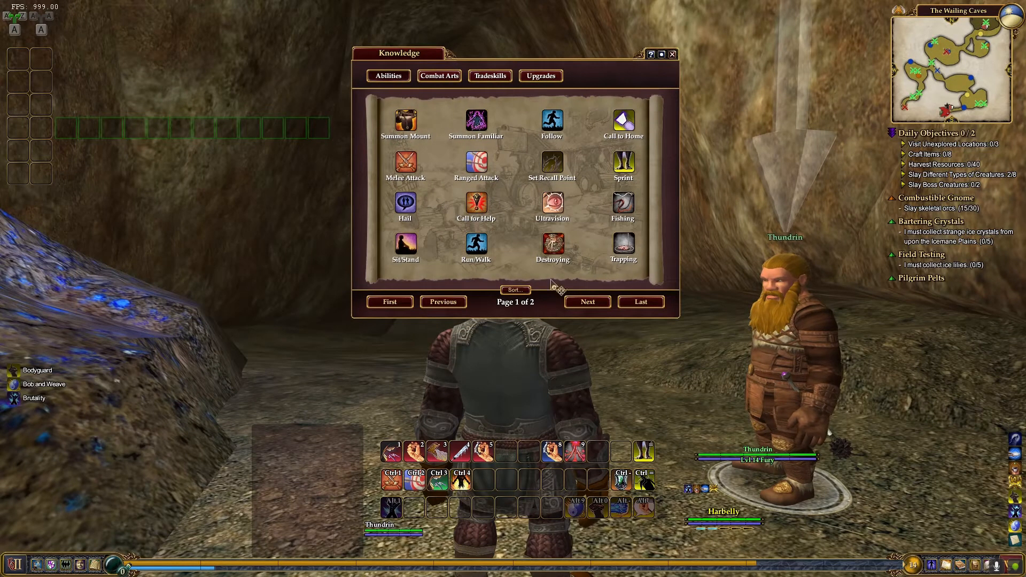
click(439, 78)
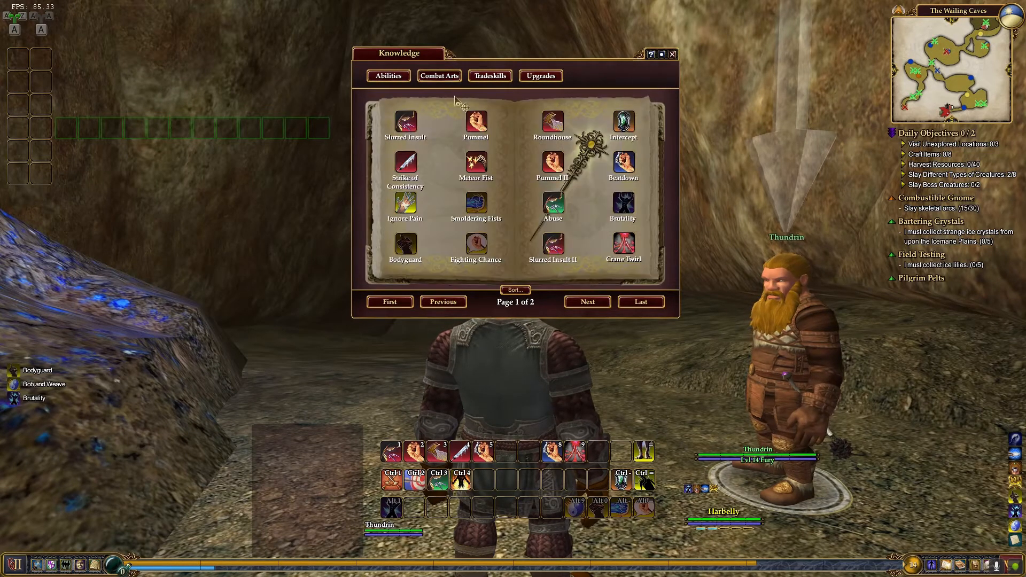
drag(405, 203, 621, 452)
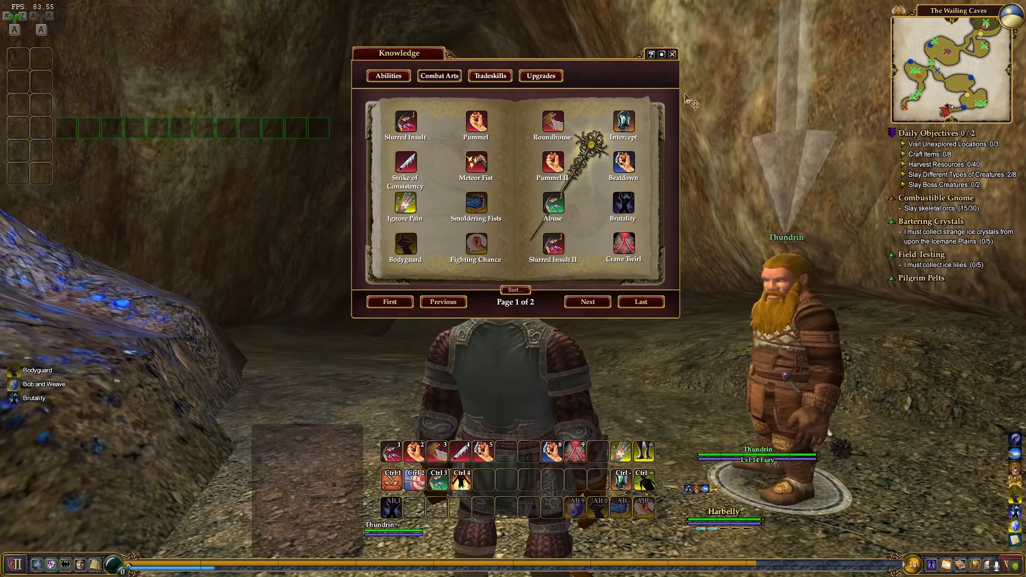
key(k)
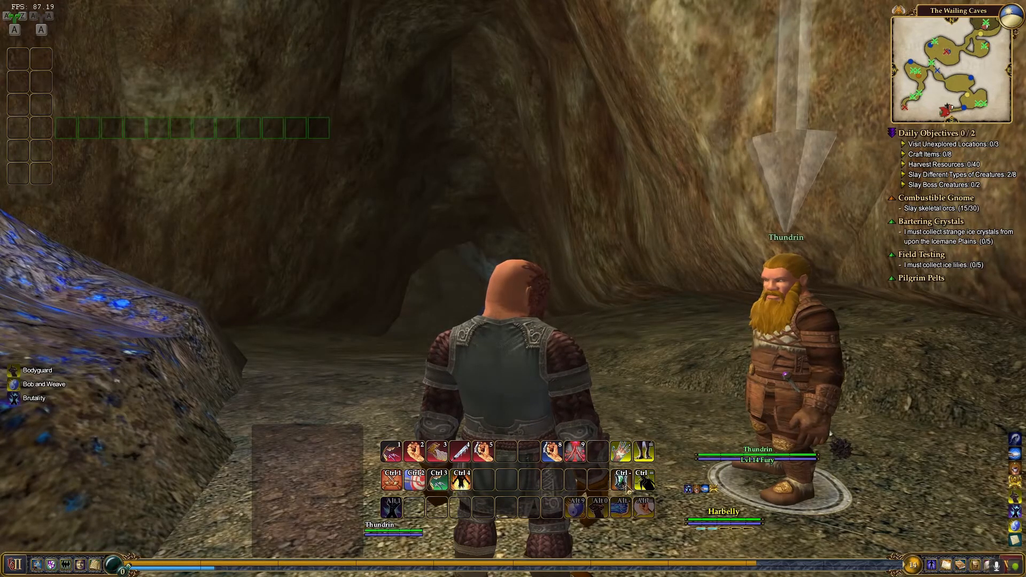
drag(630, 489, 603, 458)
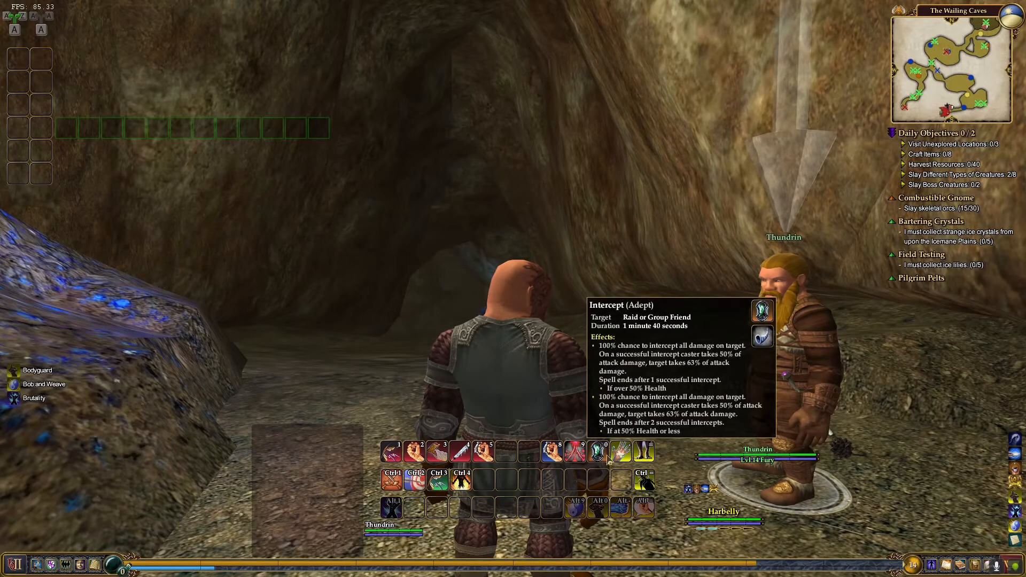
Switch to the Fury character's game client and open a new hotbar shaped as four columns by three rows.
key(alt+Tab)
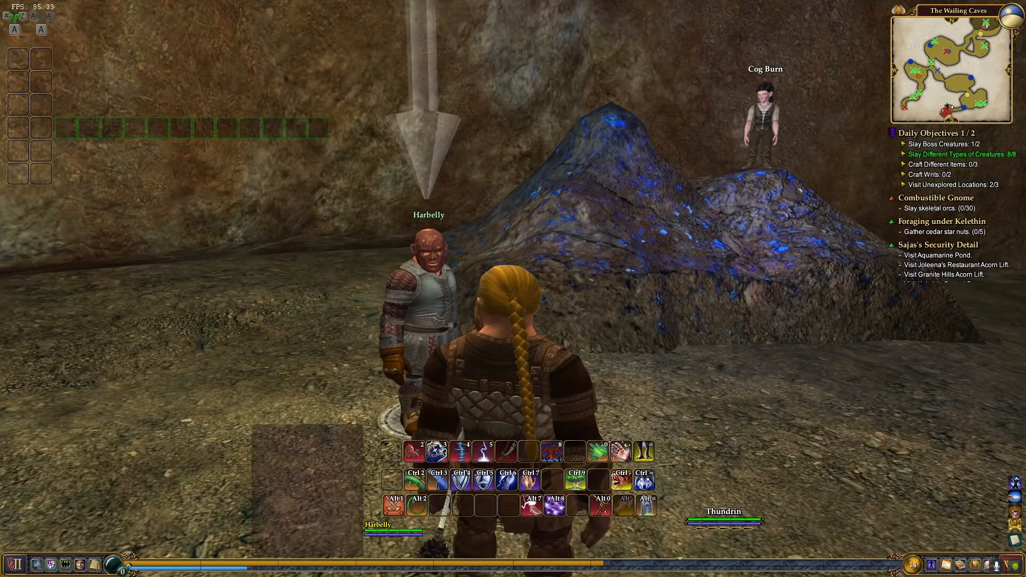
key(alt+Tab)
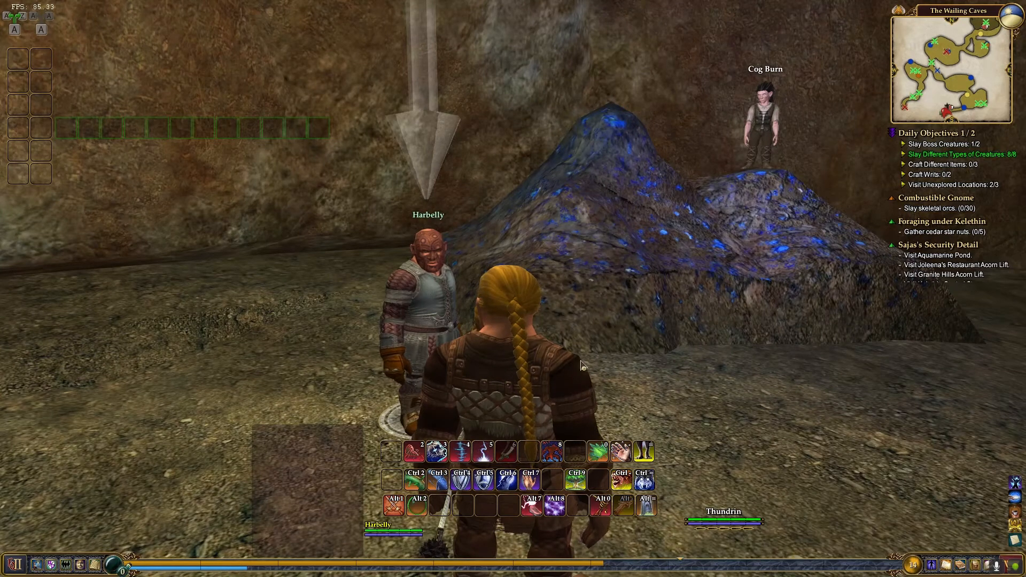
right_click(579, 454)
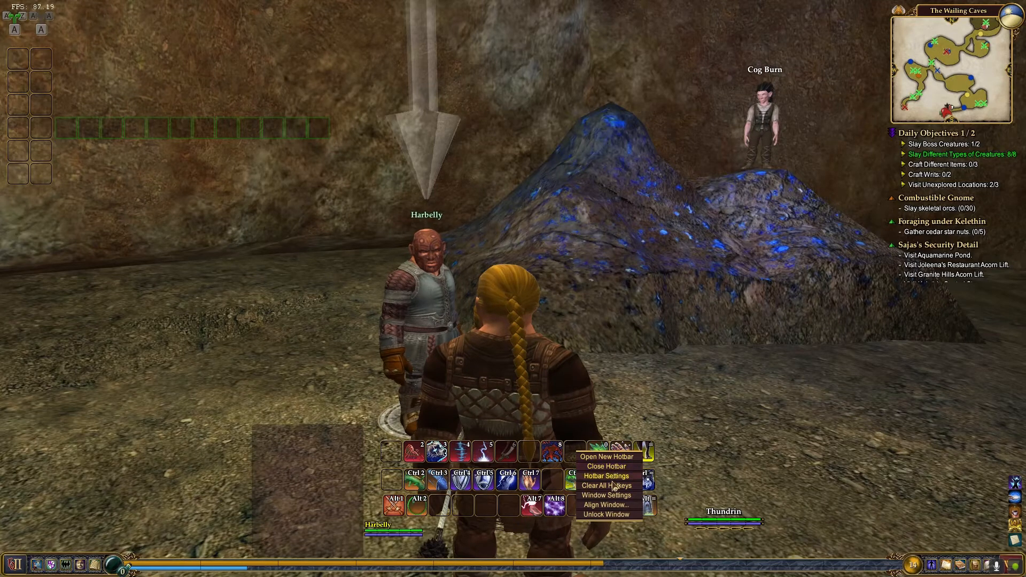
click(607, 457)
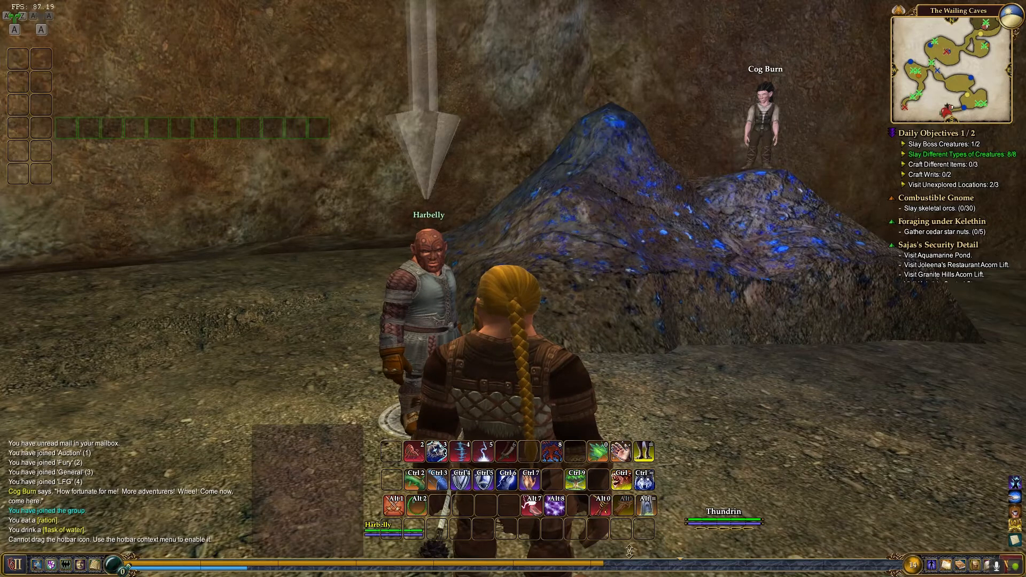
drag(627, 548, 766, 432)
drag(706, 443, 756, 433)
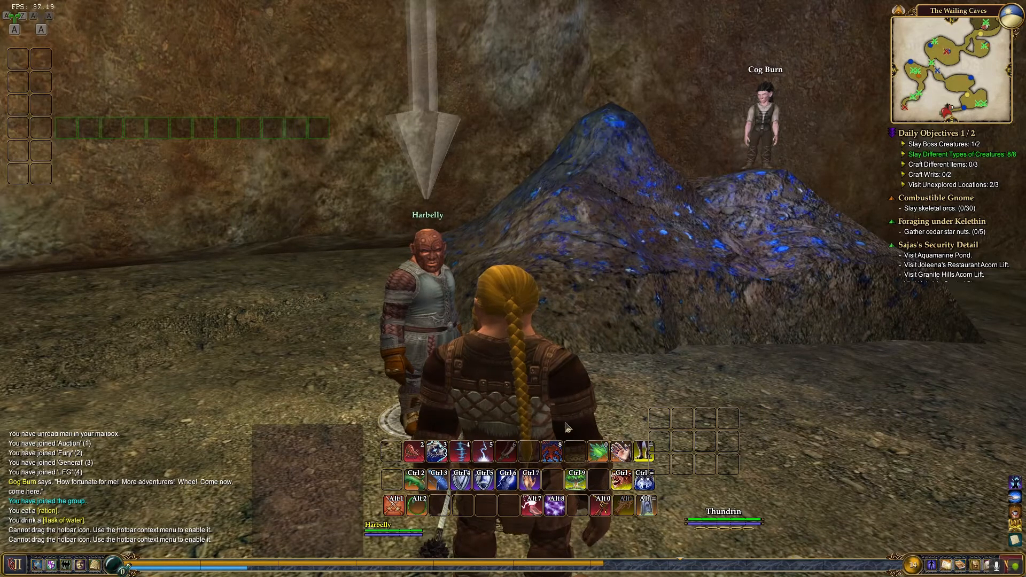
Move the new hotbar to the empty space between the group window and the active effects.
key(alt)
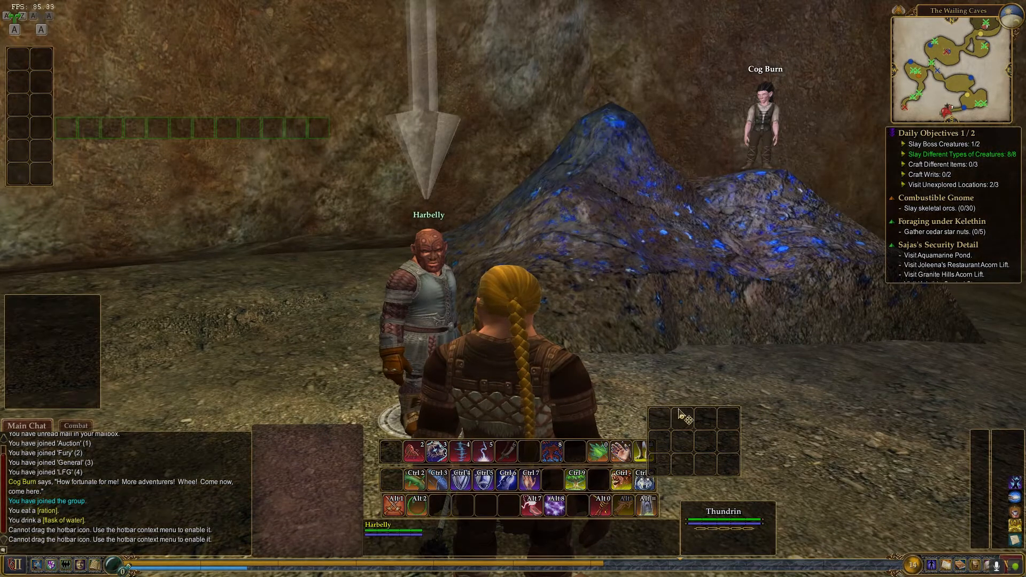
drag(680, 412, 852, 466)
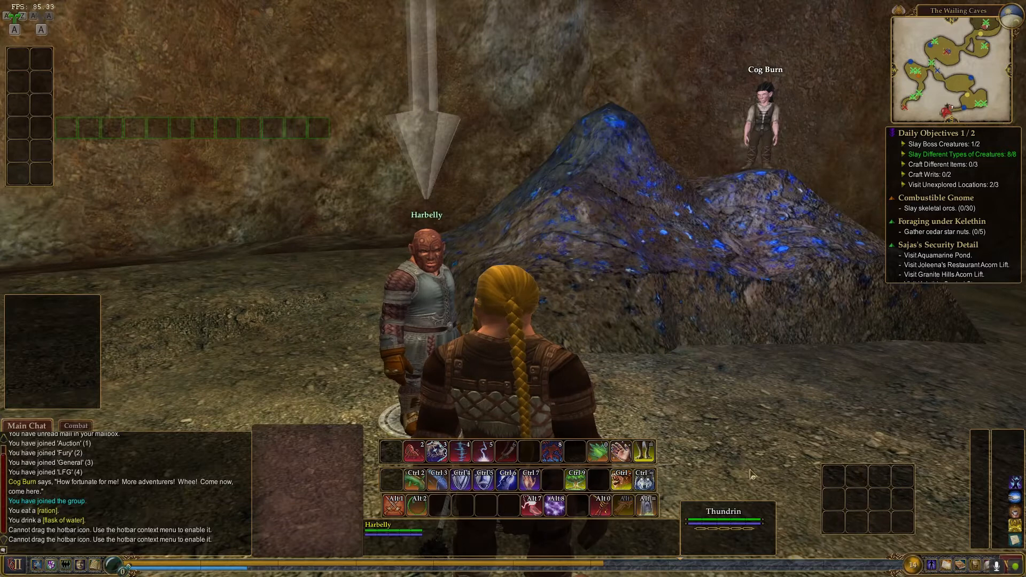
key(F10)
key(F10)
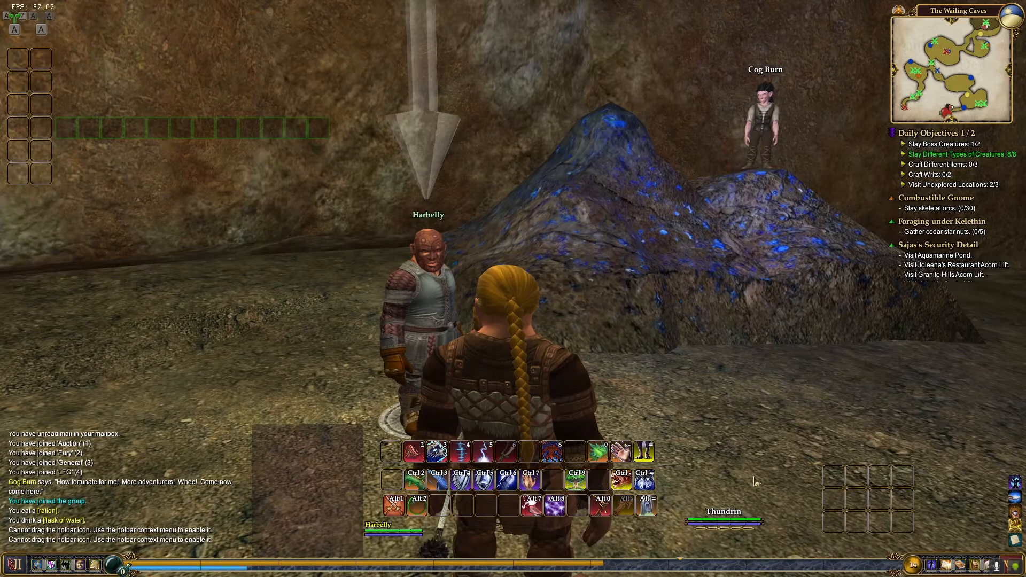
Place the Follow ability in the new hotbar's first slot and Call to Home in its last slot.
key(k)
drag(267, 70, 649, 58)
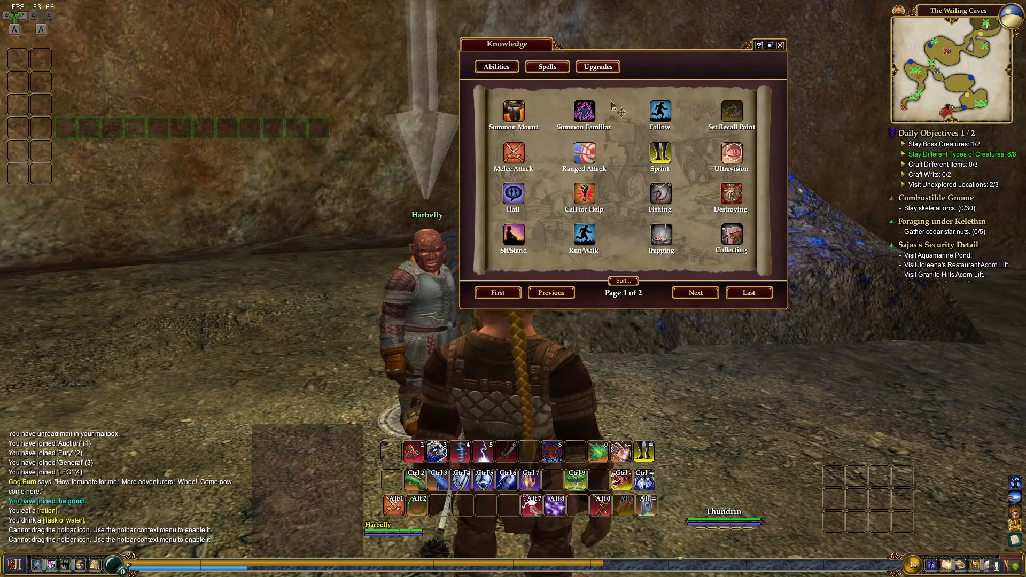
drag(661, 111, 835, 484)
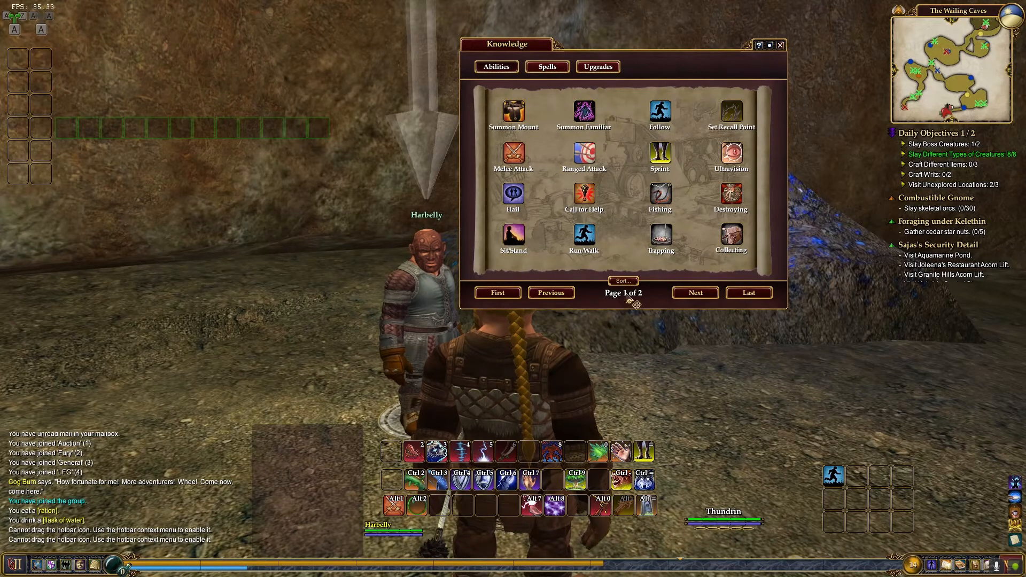
click(696, 299)
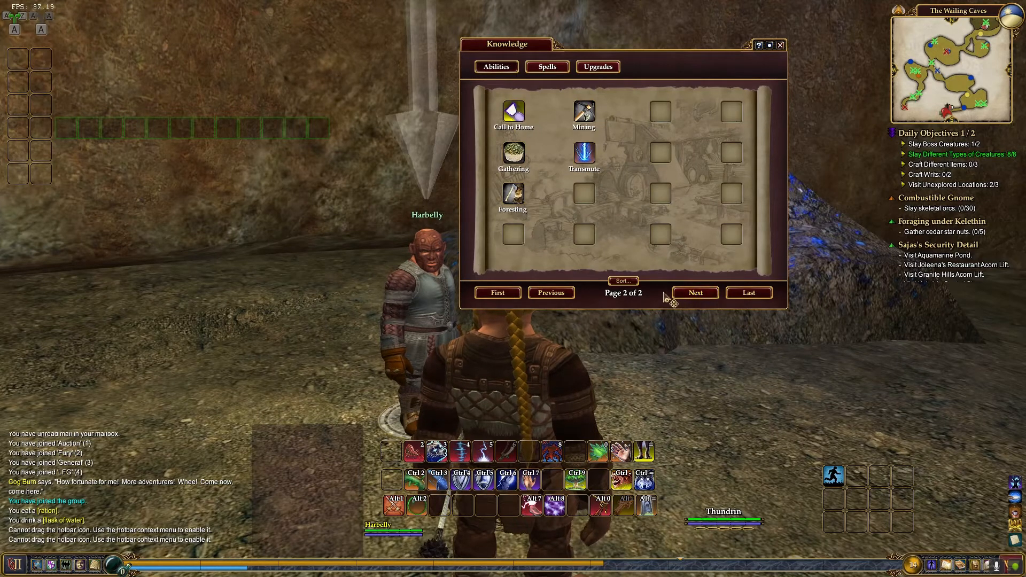
drag(530, 120, 902, 522)
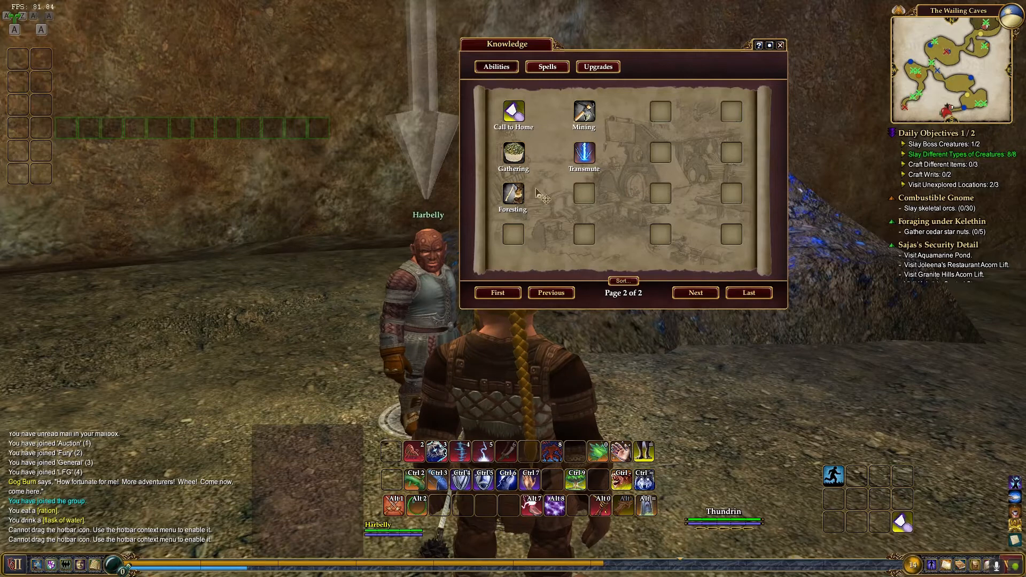
Sort the spell book alphabetically and place Regrowth in the new hotbar slot beside Follow.
click(548, 69)
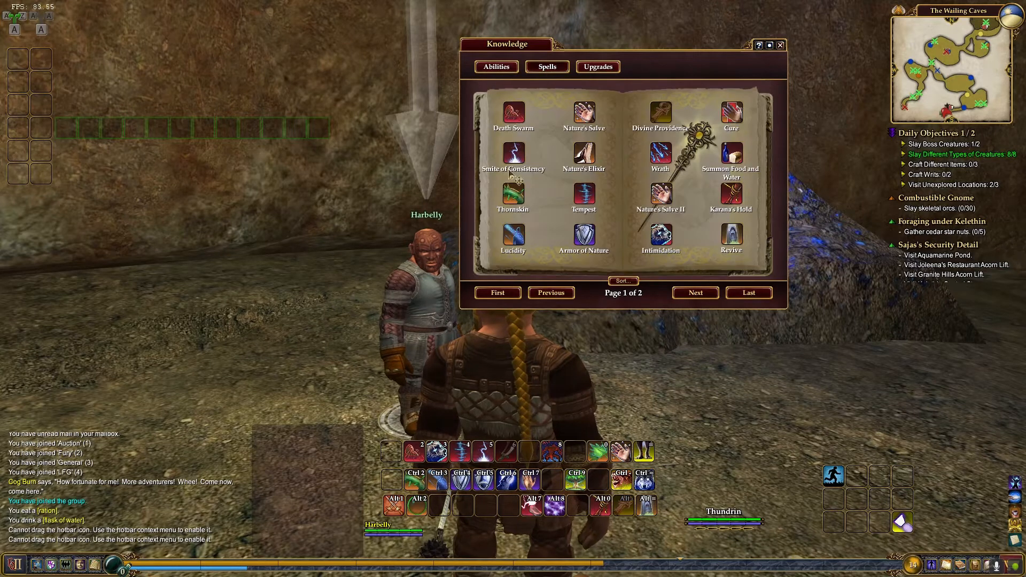
click(624, 281)
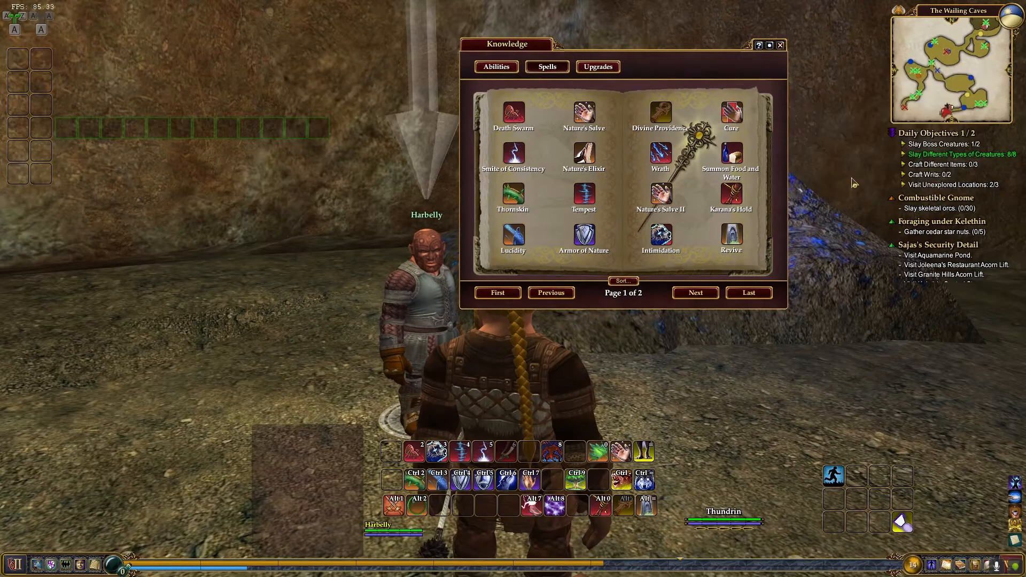
click(851, 170)
drag(732, 194, 858, 480)
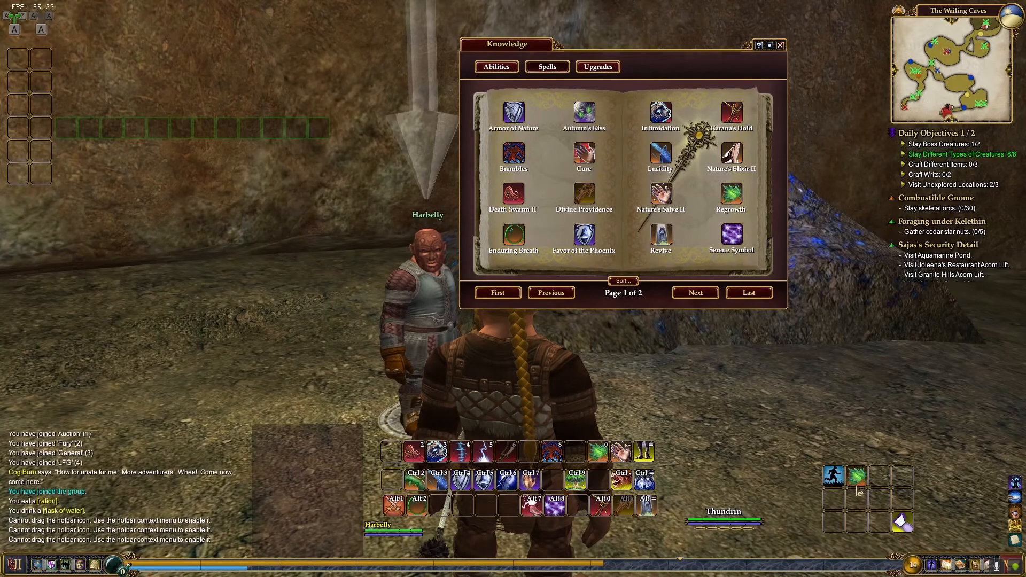
Allow draggable icons on the new hotbar and move Regrowth to the first slot of its second row.
right_click(890, 485)
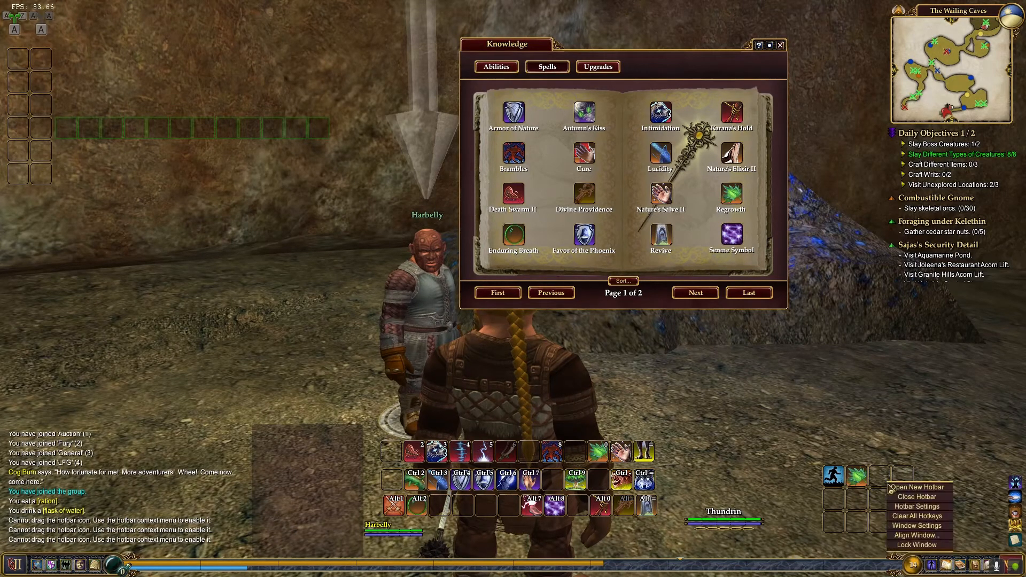
click(917, 508)
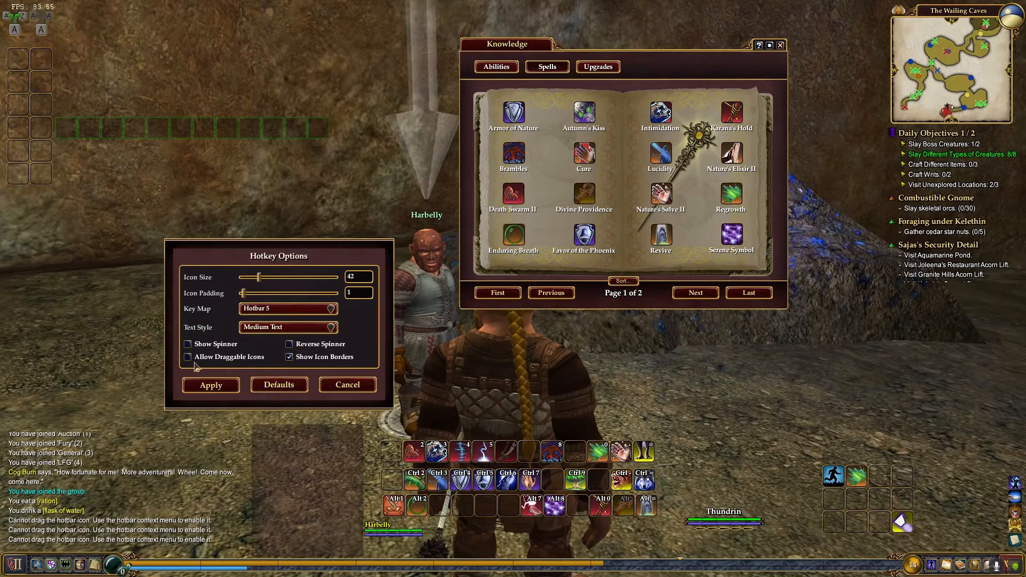
click(211, 385)
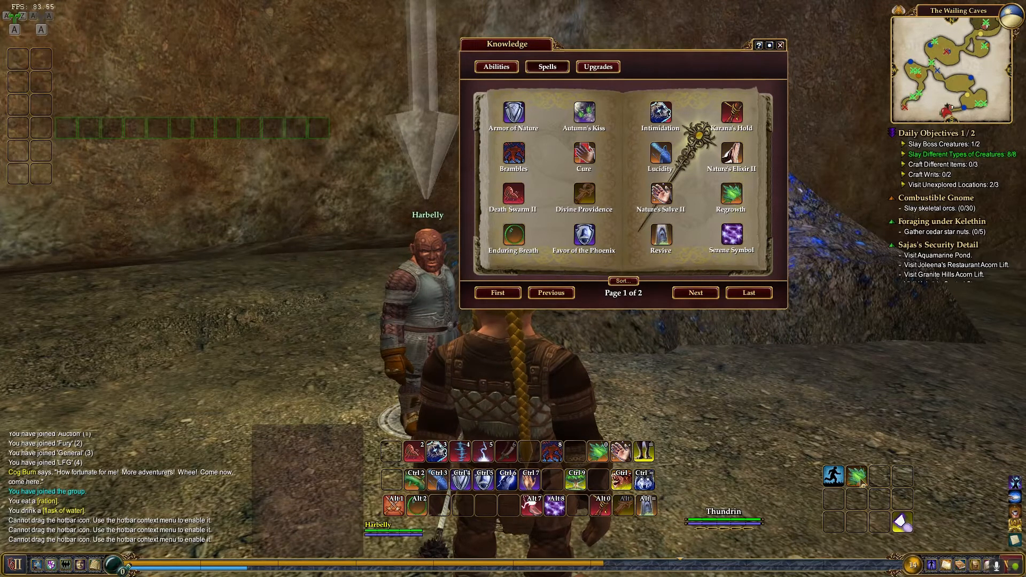
drag(857, 476, 834, 499)
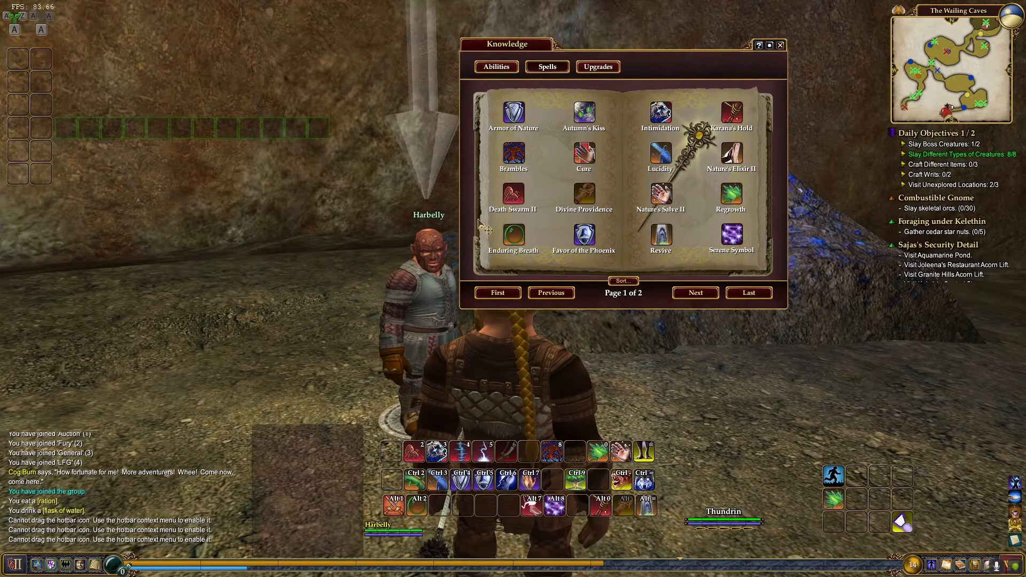
Fill the second row with Nature's Elixir II, Cure and Nature's Salve II, and start the third row with Revive.
drag(576, 209, 858, 501)
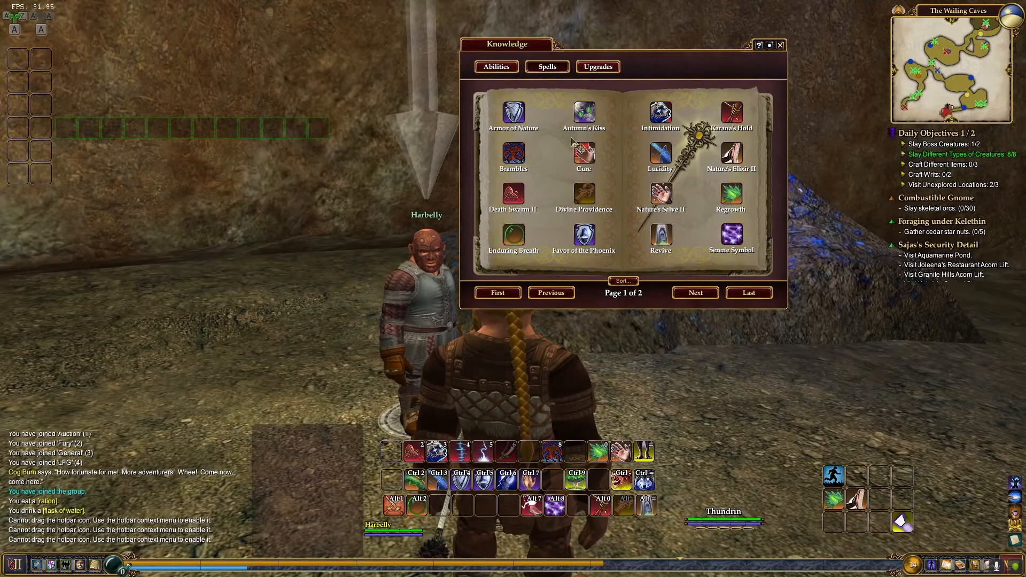
drag(582, 159, 879, 501)
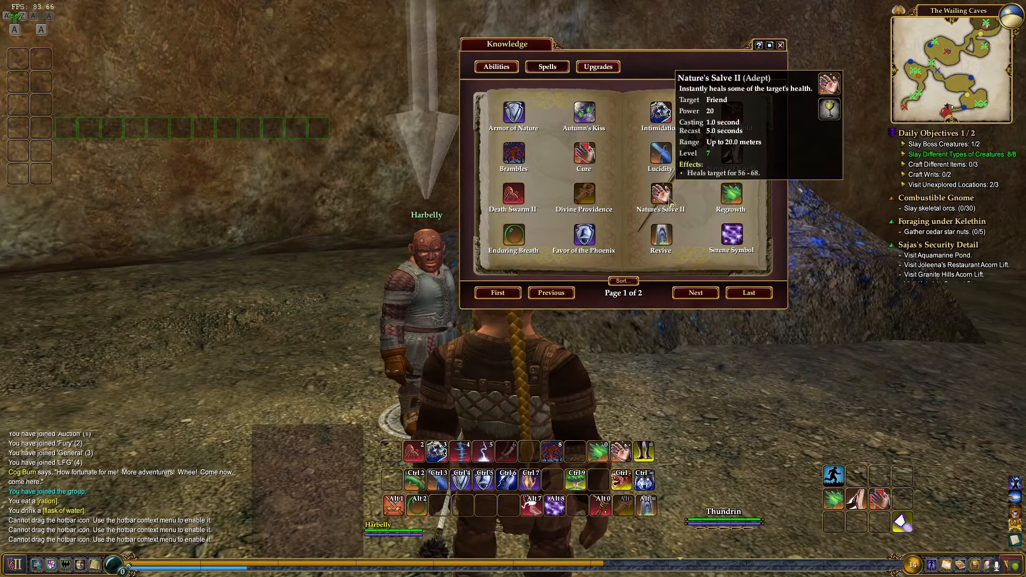
drag(662, 194, 902, 499)
drag(661, 235, 841, 529)
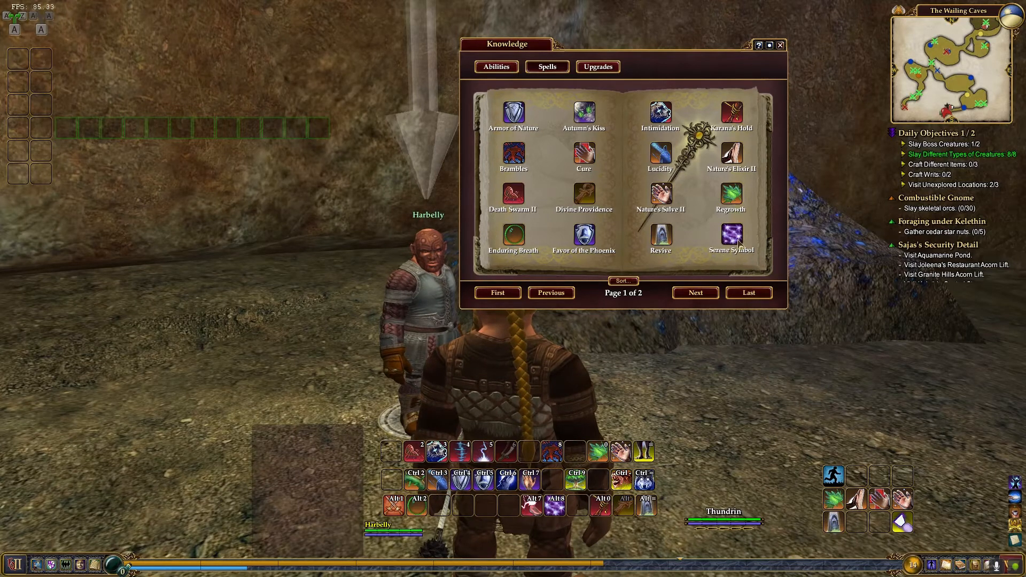
mouse_move(739, 243)
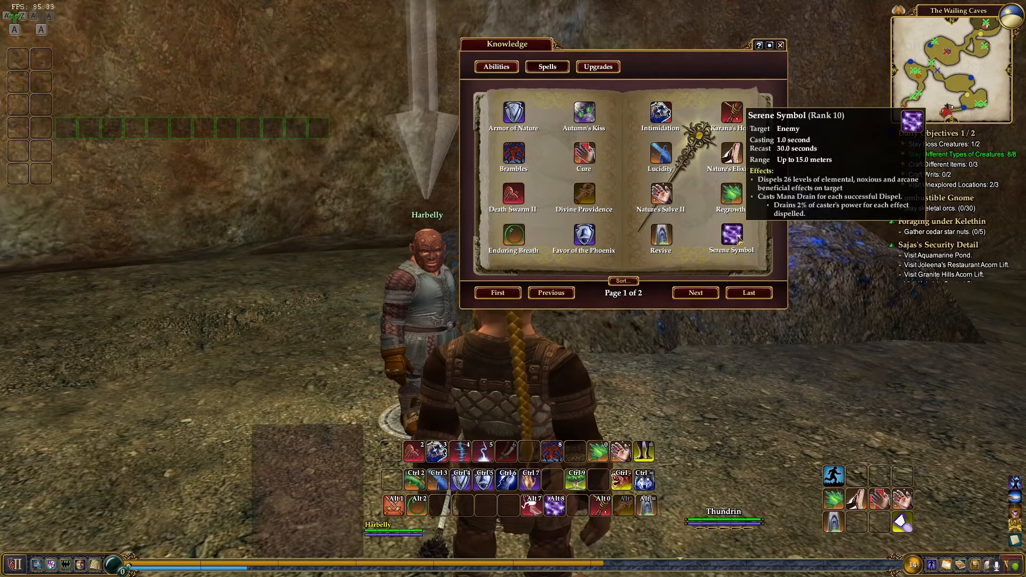
drag(739, 240, 864, 327)
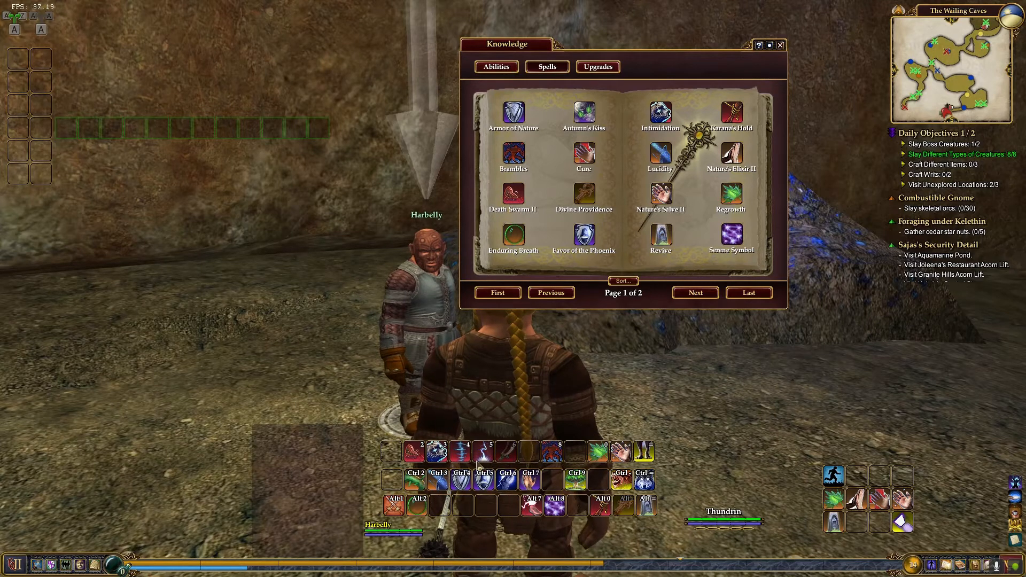
right_click(508, 466)
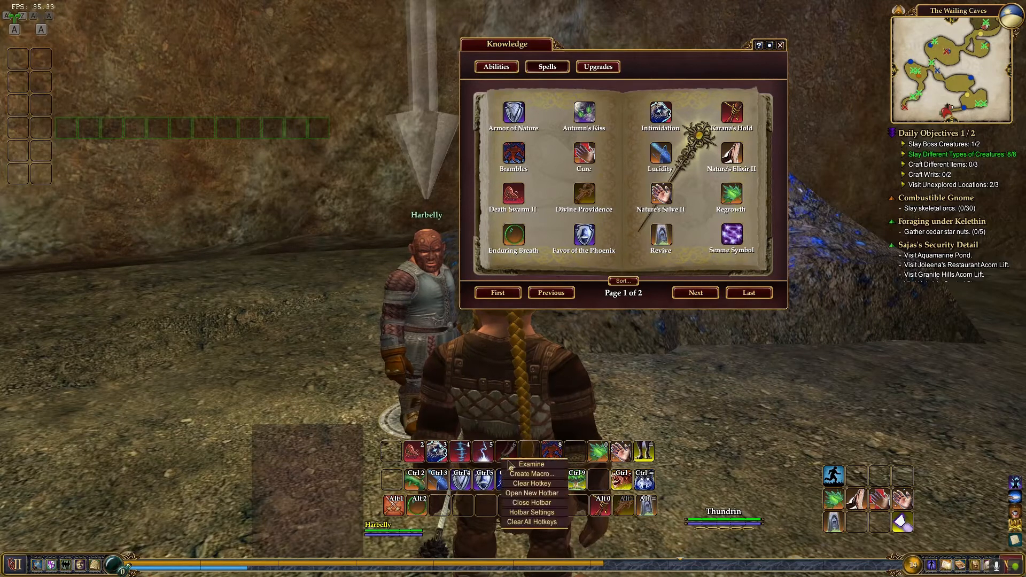
key(Escape)
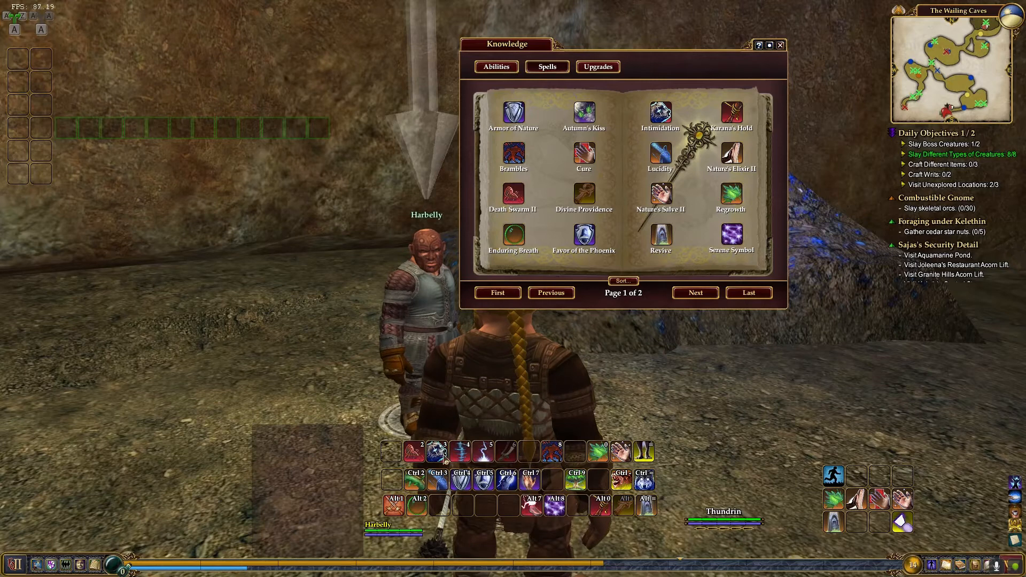
Create a macro from the Intimidation hotkey and add Serene Symbol as its second spell step.
right_click(459, 463)
click(464, 467)
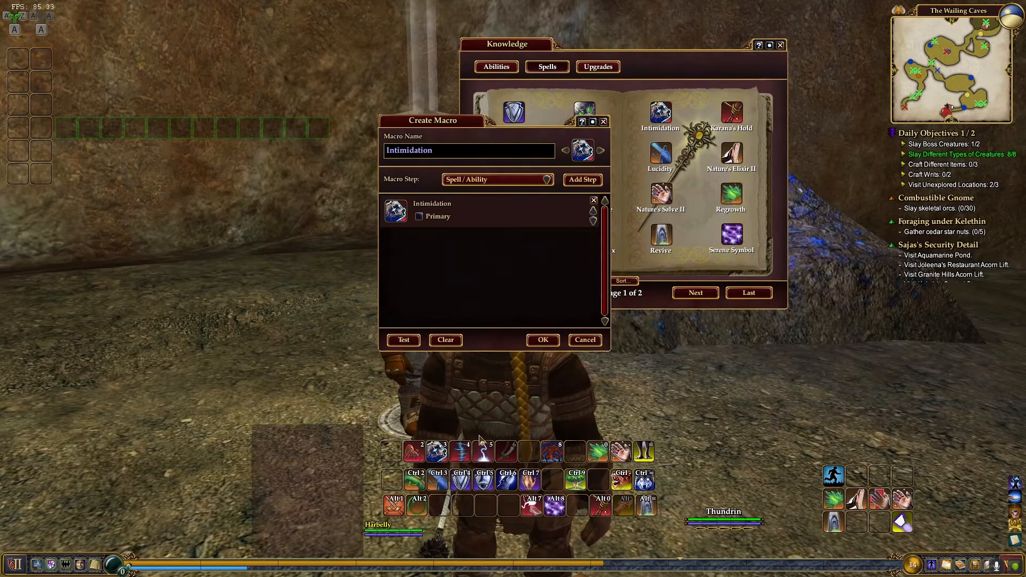
click(582, 180)
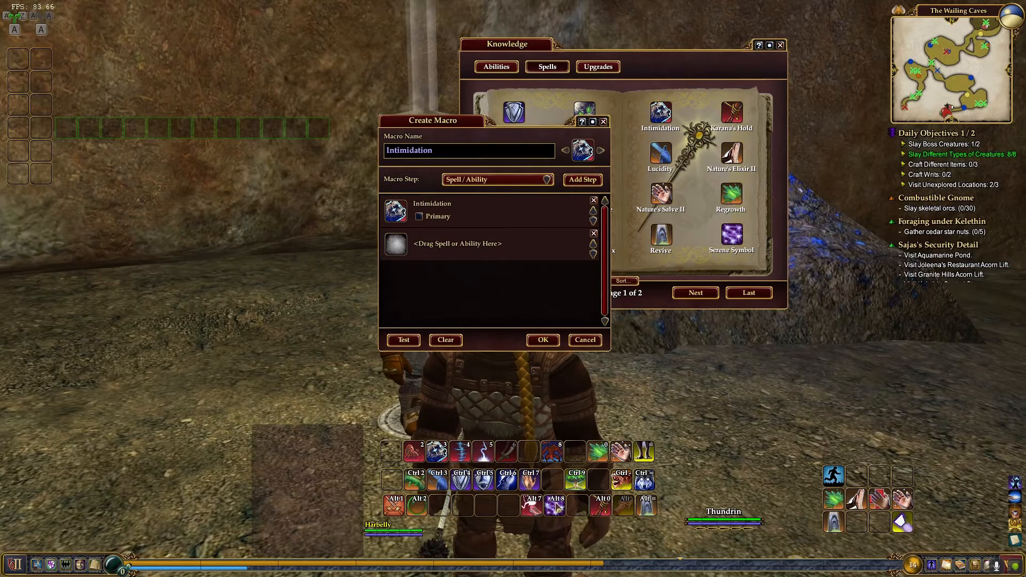
drag(557, 509, 394, 247)
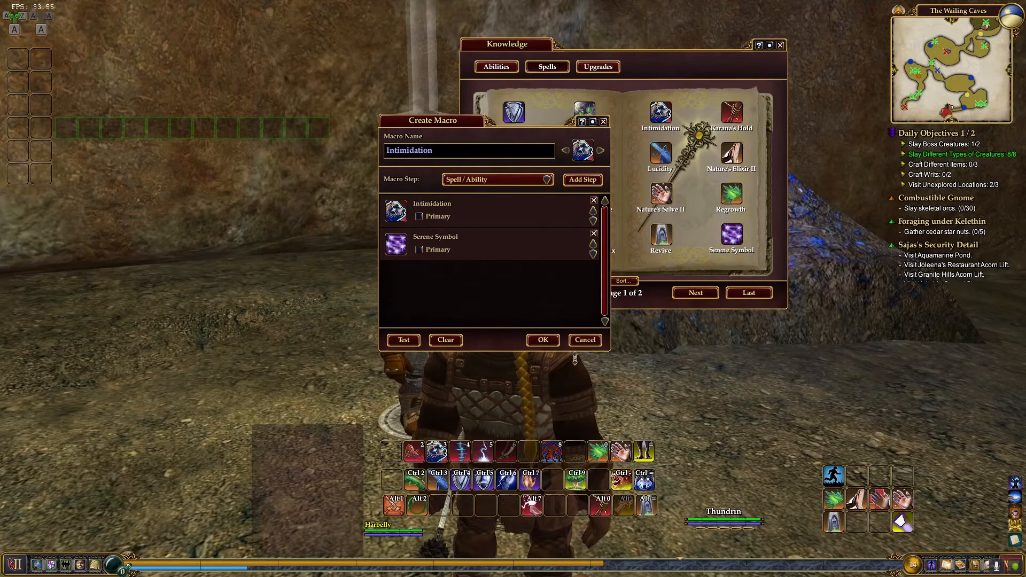
click(543, 340)
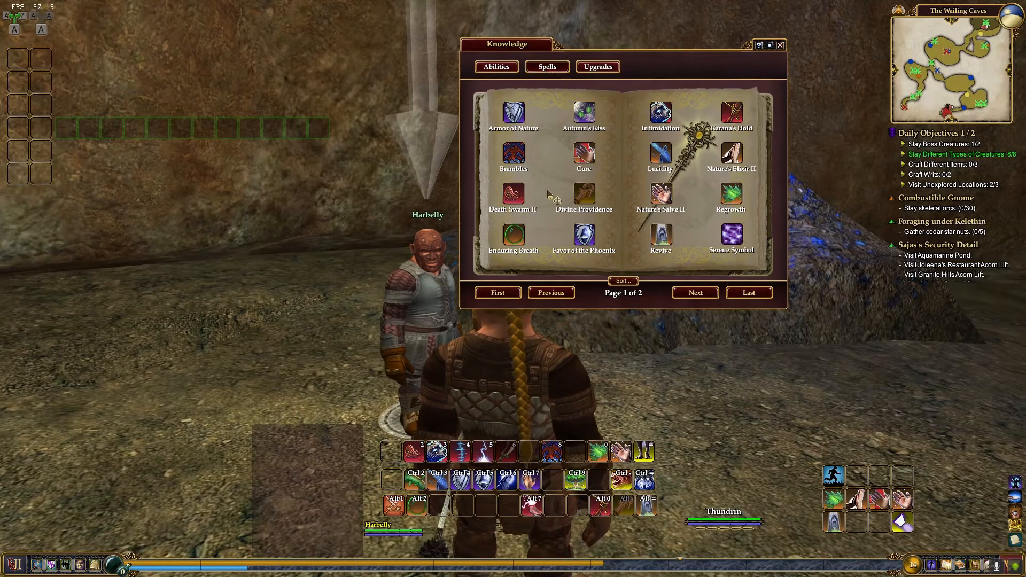
Fill the new hotbar's third row with Untamed Regeneration and Autumn's Kiss, and place Serene Symbol in the first row's last slot.
click(696, 294)
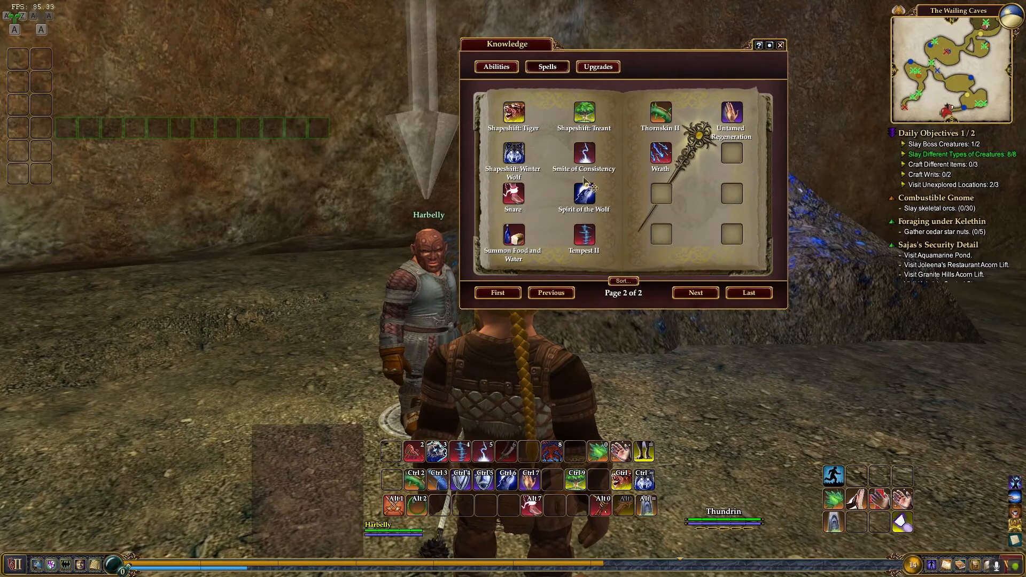
drag(732, 112, 860, 528)
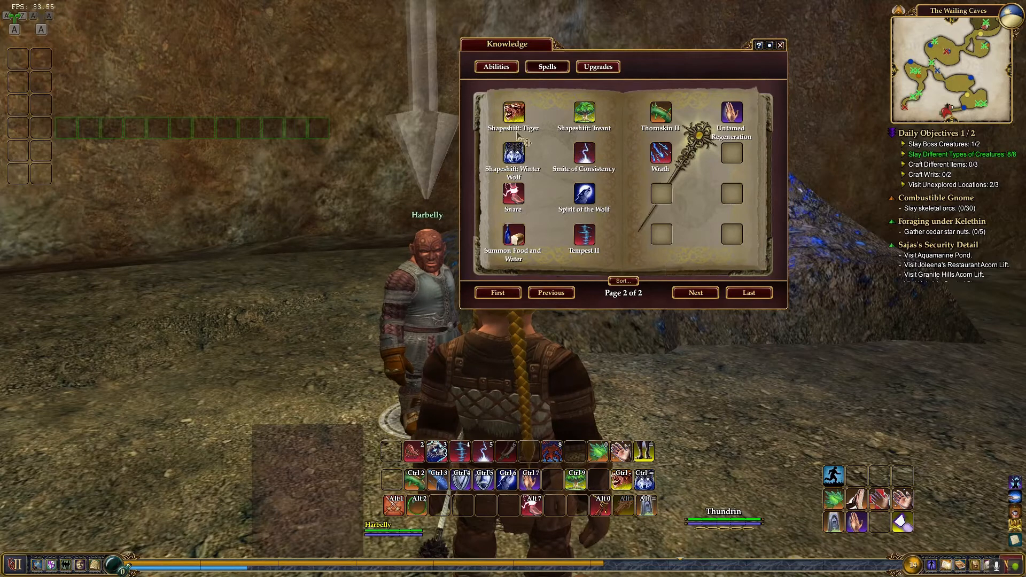
click(686, 300)
click(498, 293)
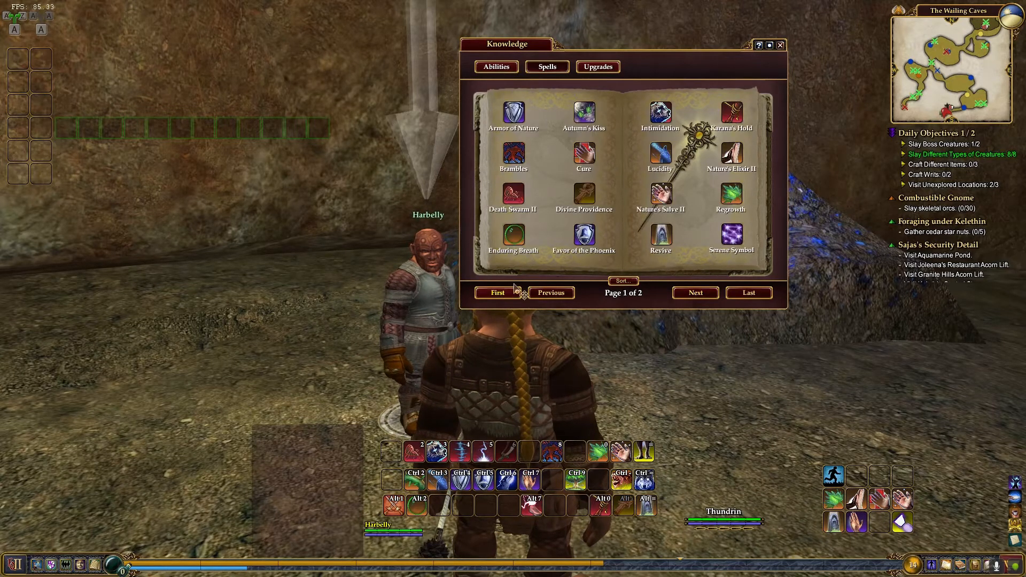
mouse_move(590, 116)
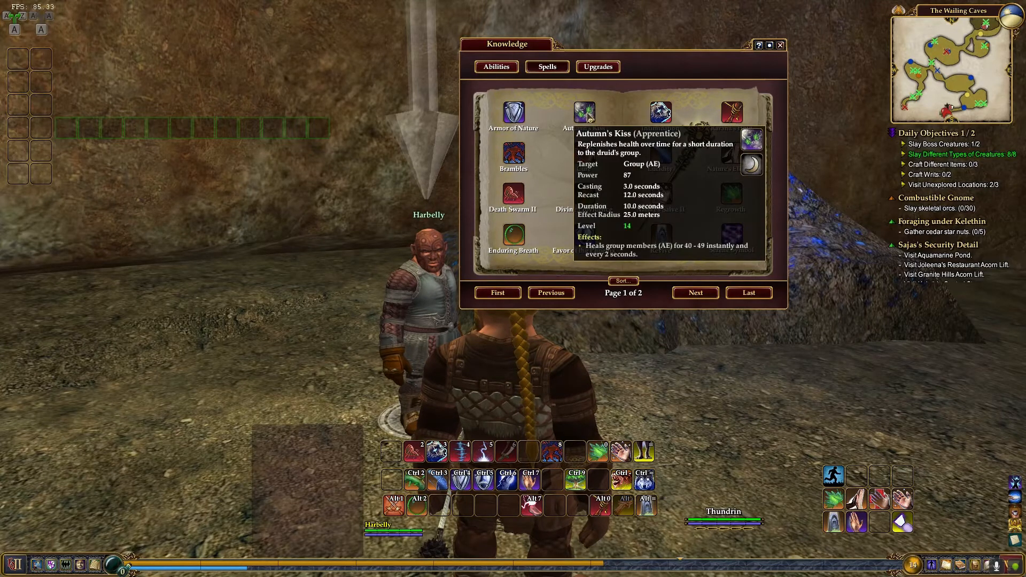
drag(590, 115, 888, 530)
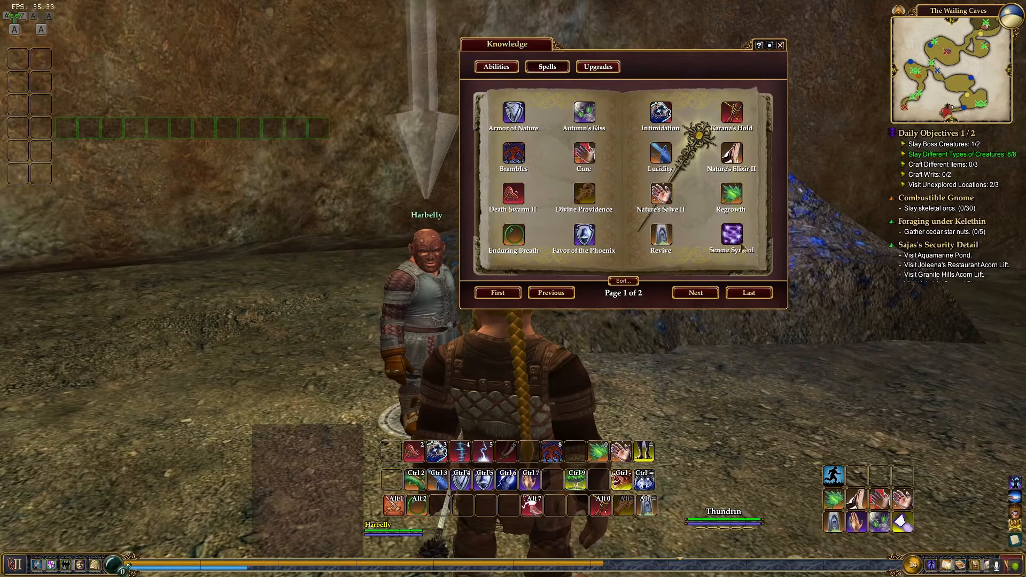
drag(742, 246, 907, 481)
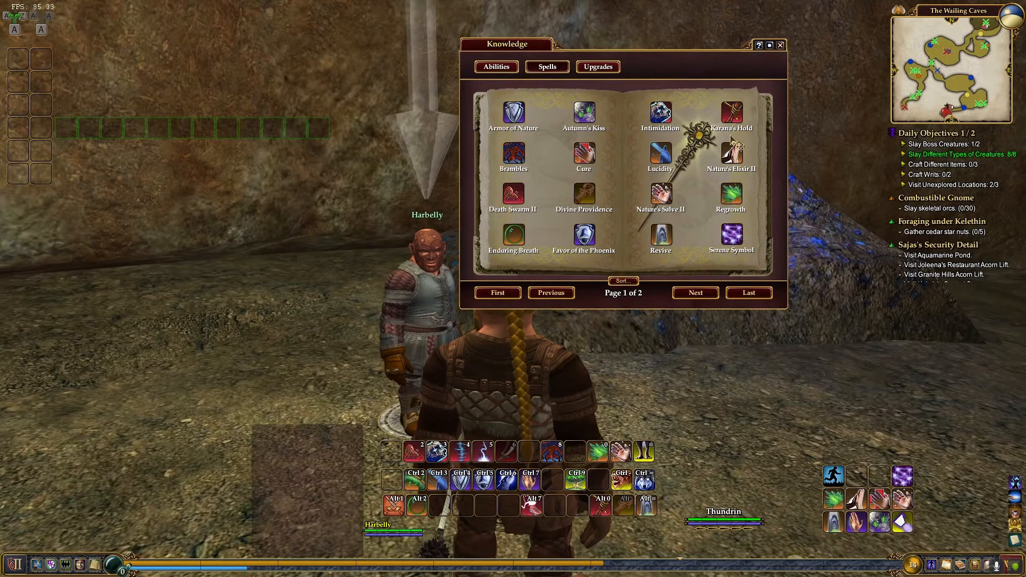
key(Escape)
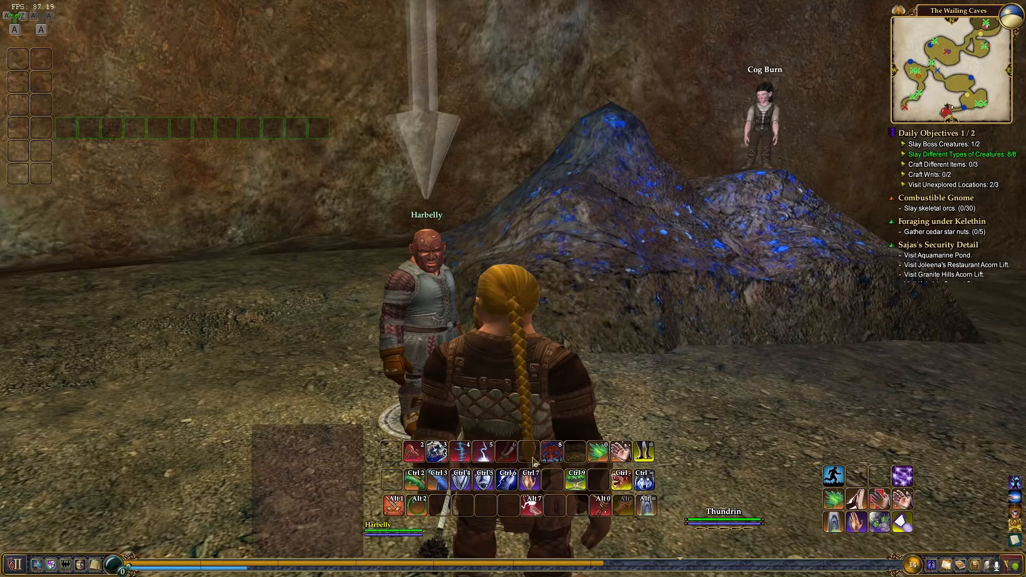
Create a new macro named Target with a single command step, "target Harbelly".
right_click(558, 458)
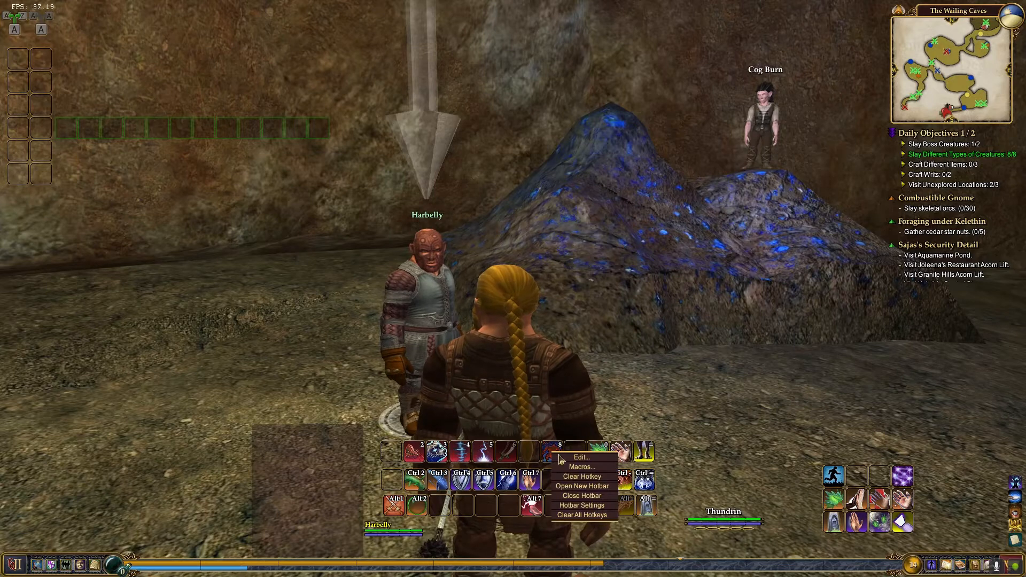
click(581, 468)
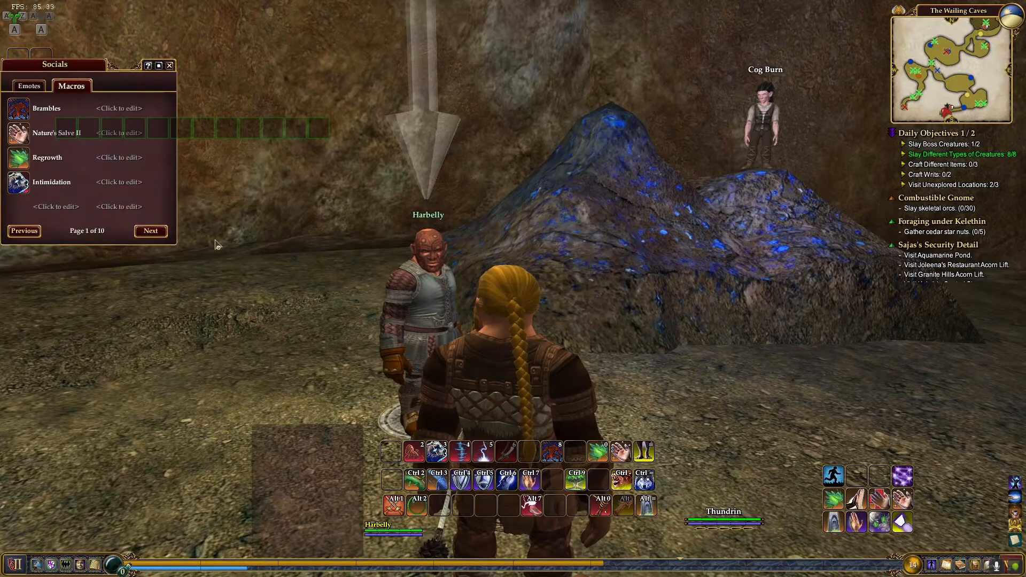
mouse_move(63, 70)
mouse_down()
mouse_move(595, 122)
mouse_move(633, 117)
mouse_up()
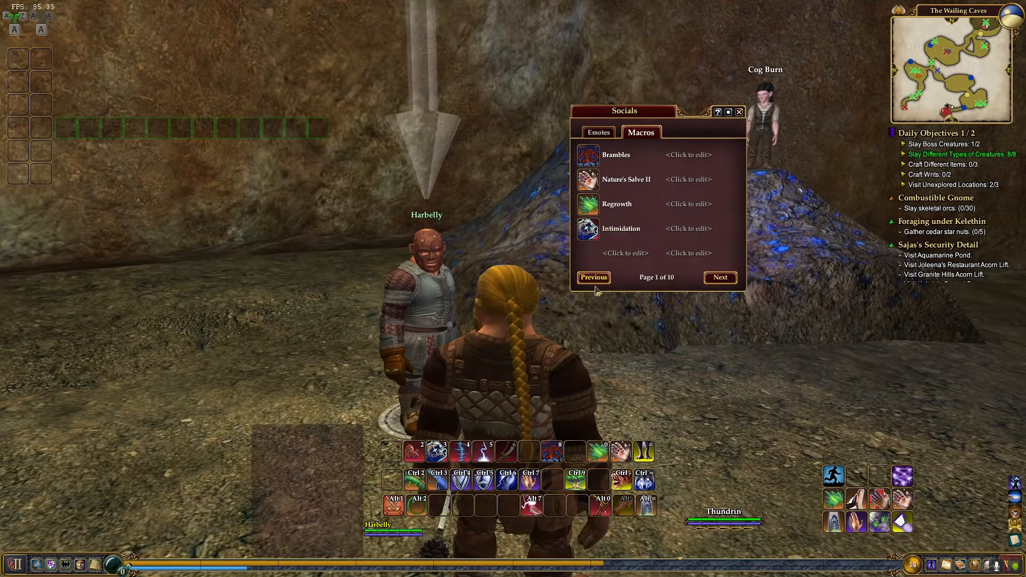
click(627, 258)
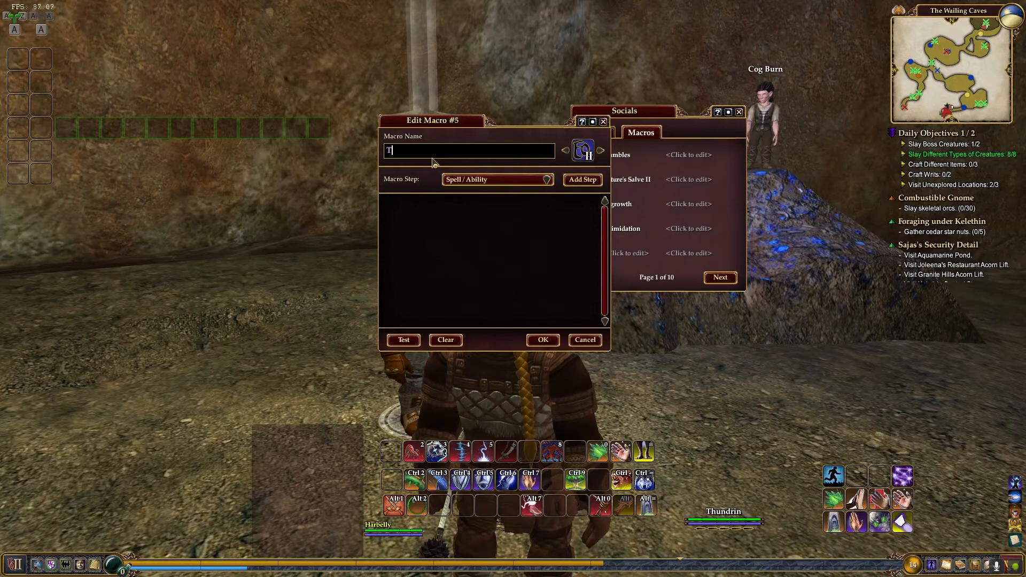
text(Target)
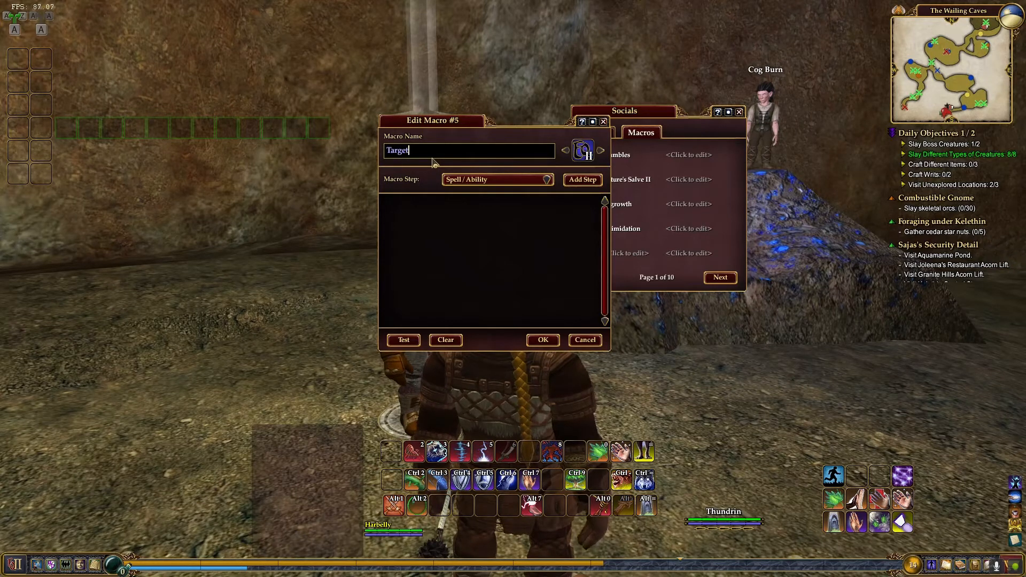
click(548, 181)
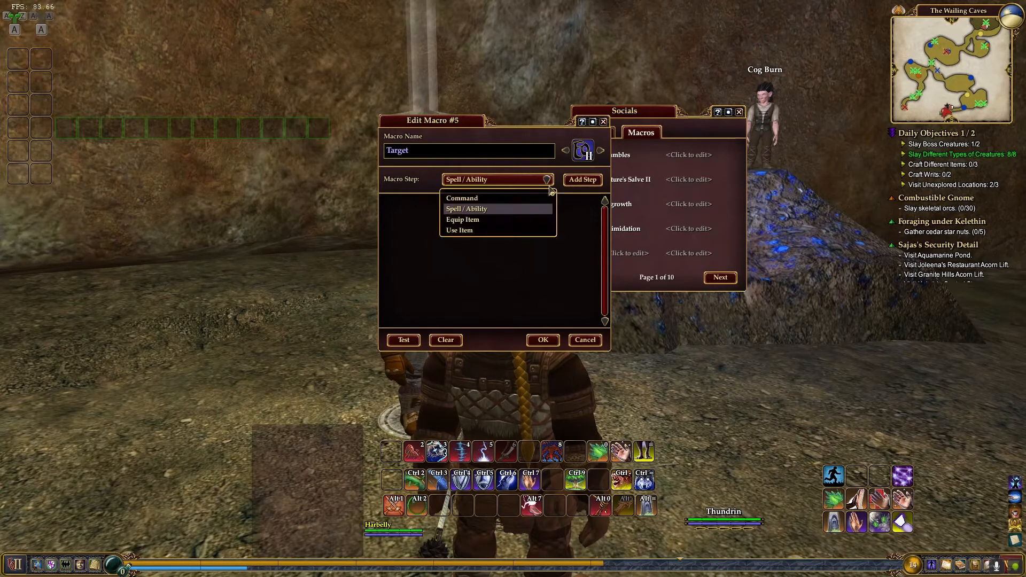
click(506, 197)
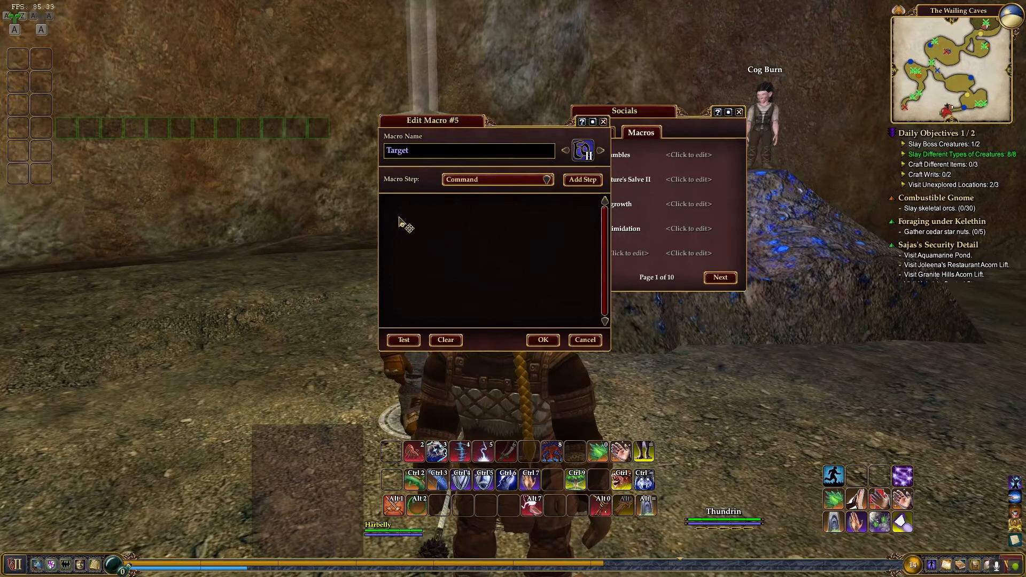
click(583, 179)
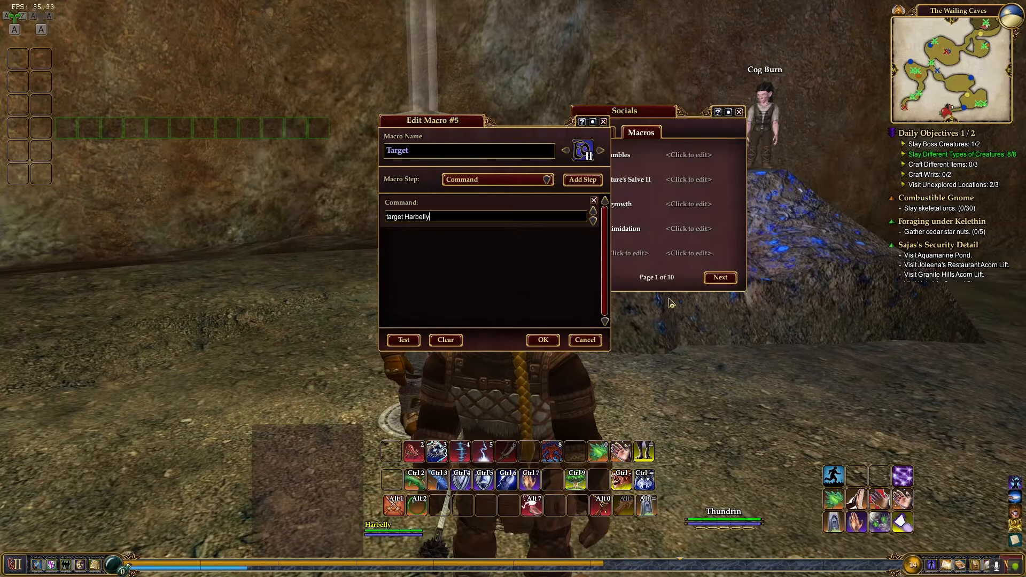
click(543, 341)
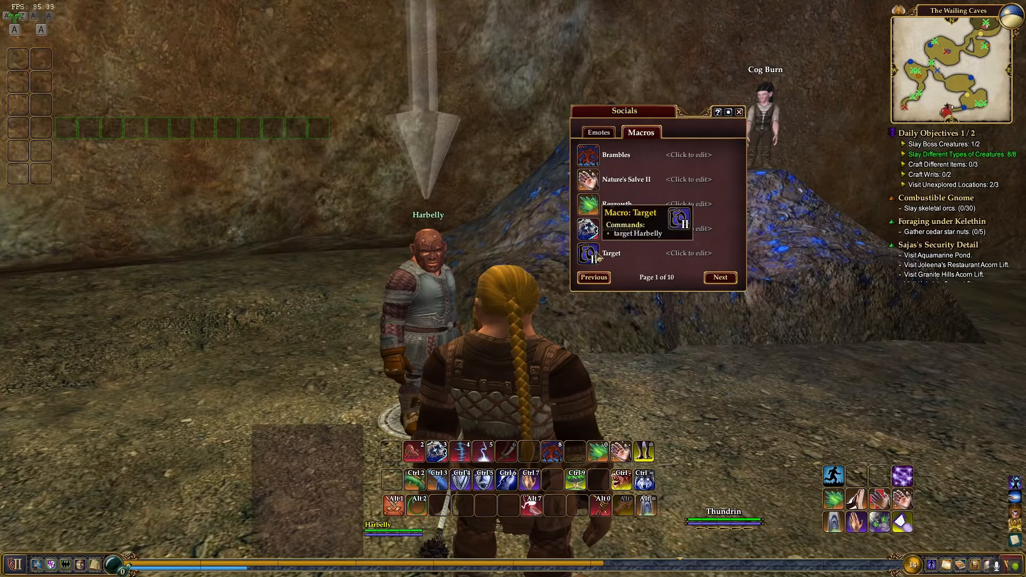
Place the Target macro in the new hotbar's second slot and move the Alt 1 ability into the third slot.
drag(588, 254, 857, 476)
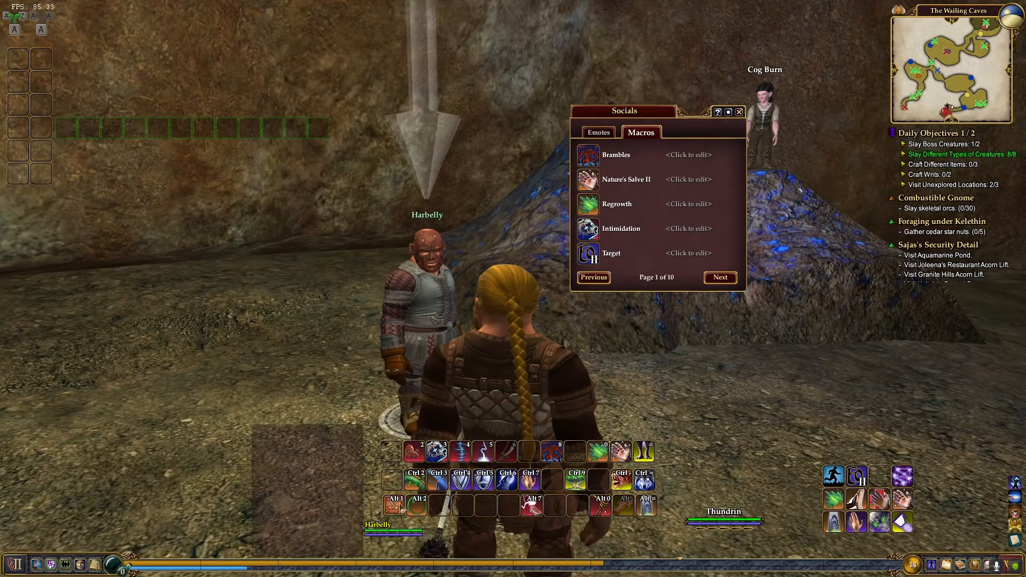
drag(400, 507, 879, 477)
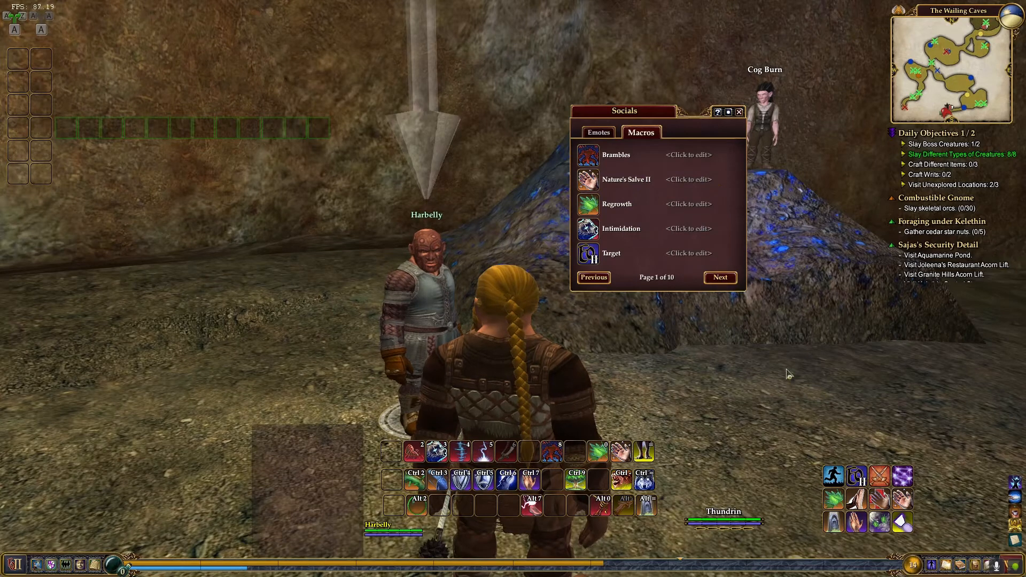
click(739, 111)
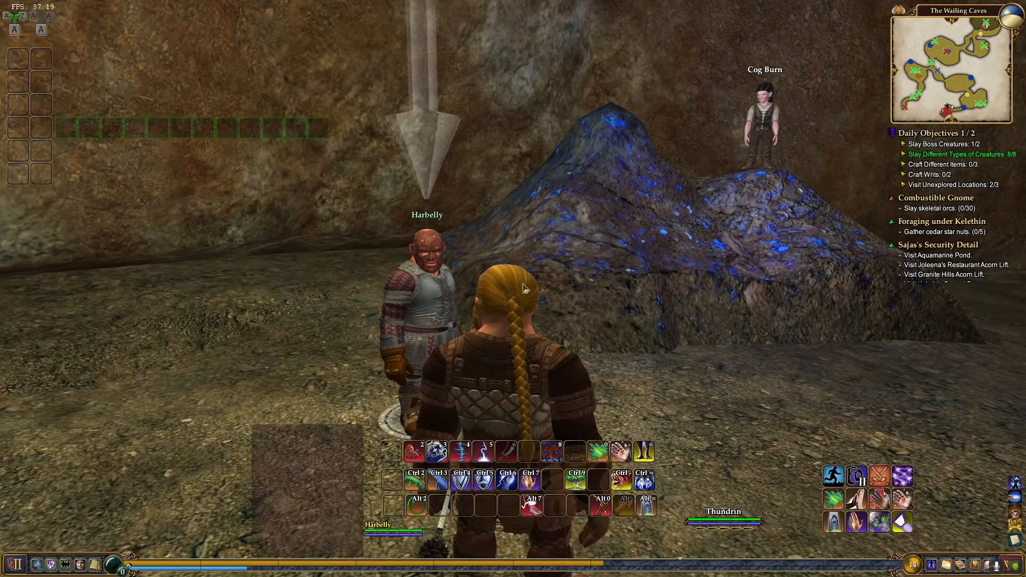
Show the ISBoxer Control Panel and reposition it and the ISB42 - Standard window.
key(ctrl+alt+shift+g)
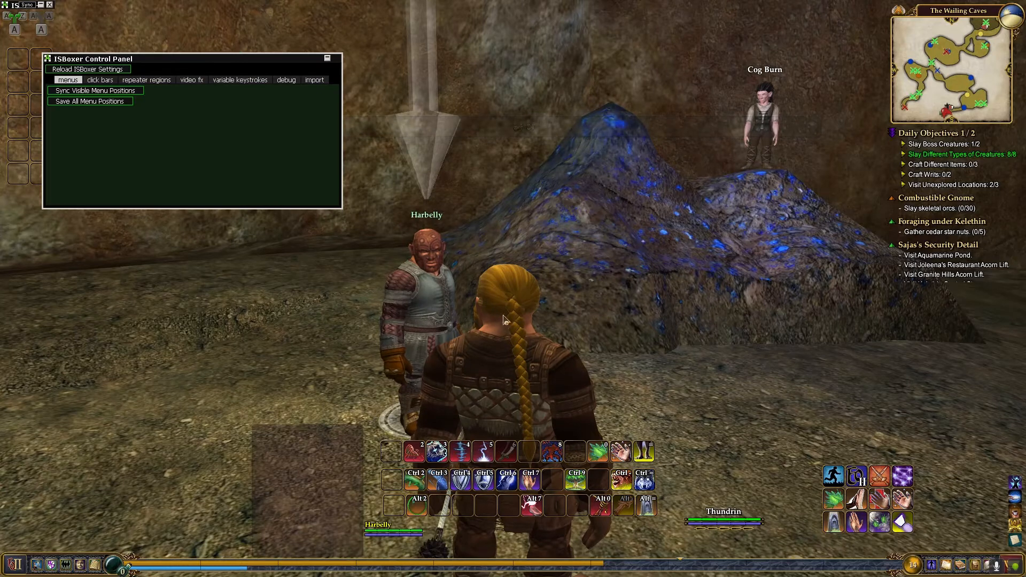
drag(245, 60, 735, 82)
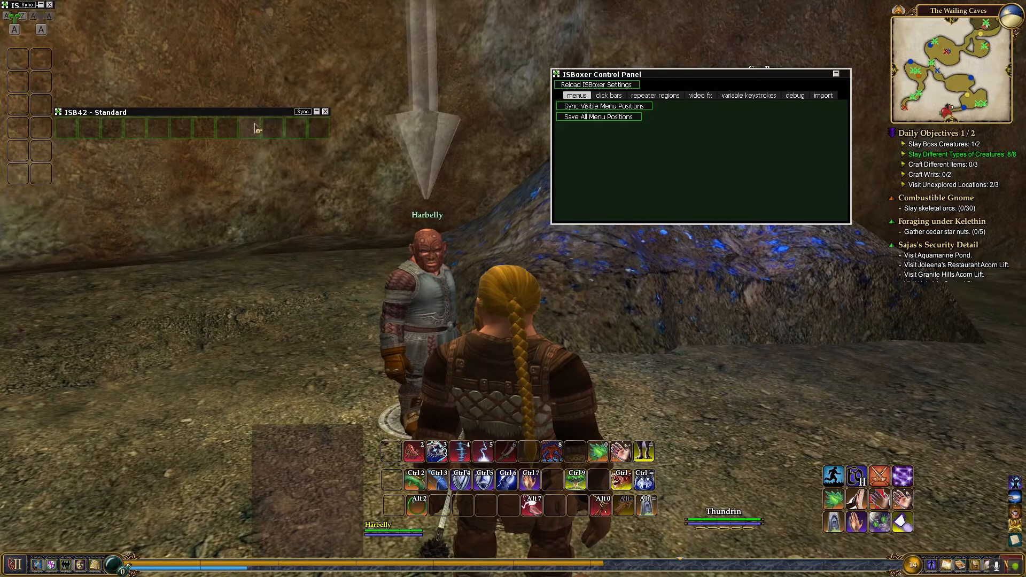
drag(218, 110, 272, 152)
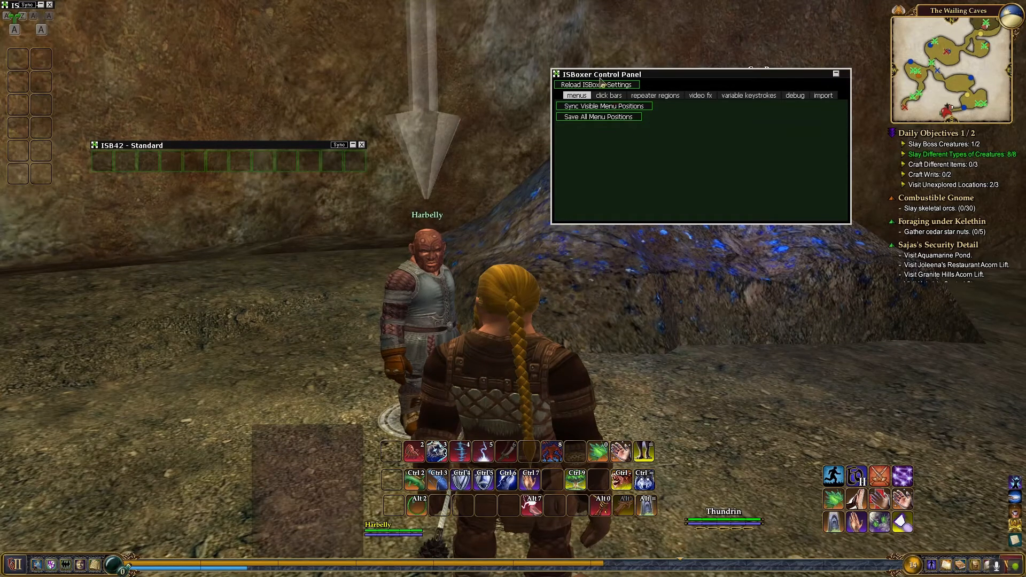
Add a Video FX Source named Heals from the Video FX settings in the ISBoxer Control Panel.
click(701, 97)
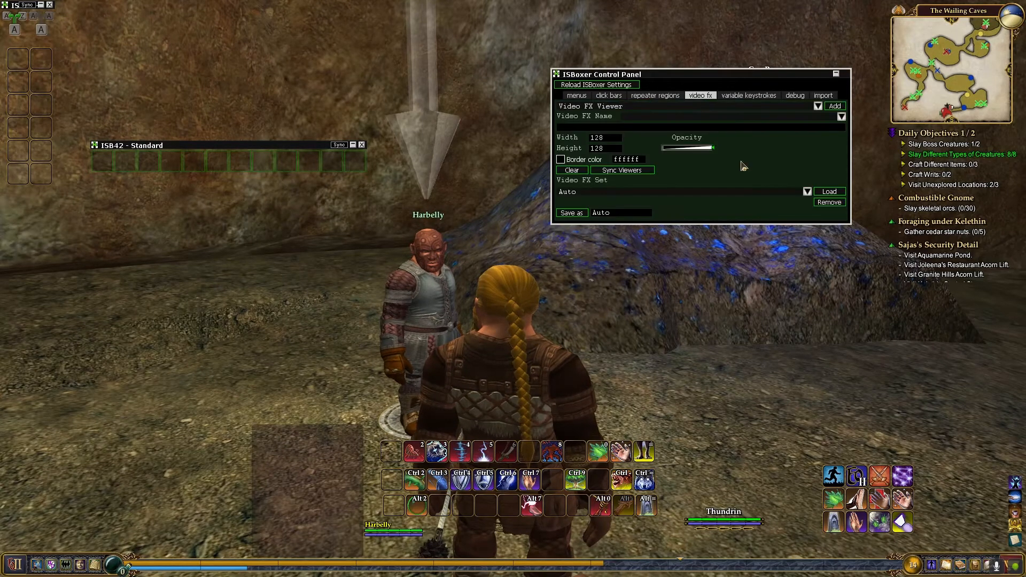
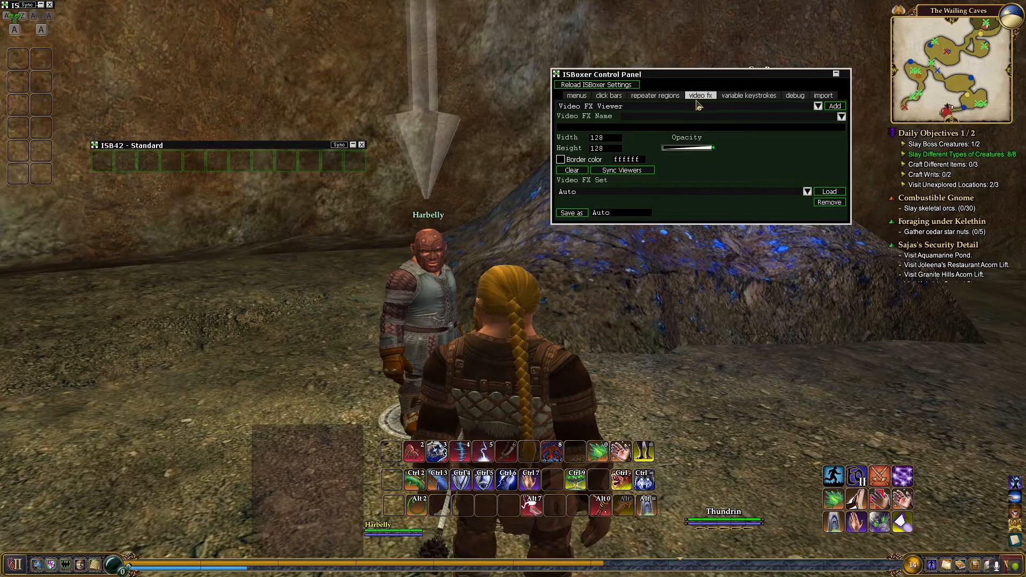
click(829, 117)
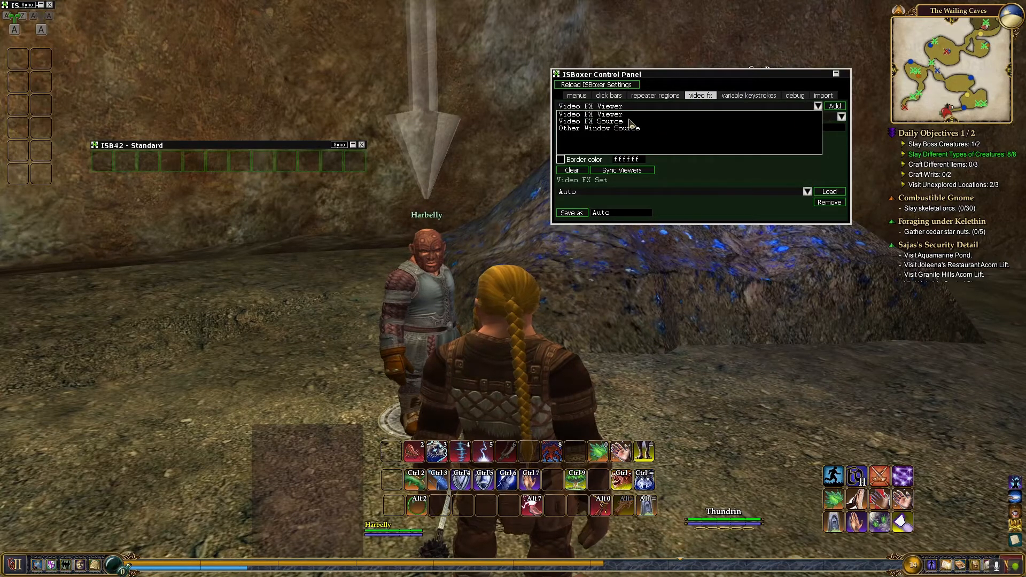
click(592, 122)
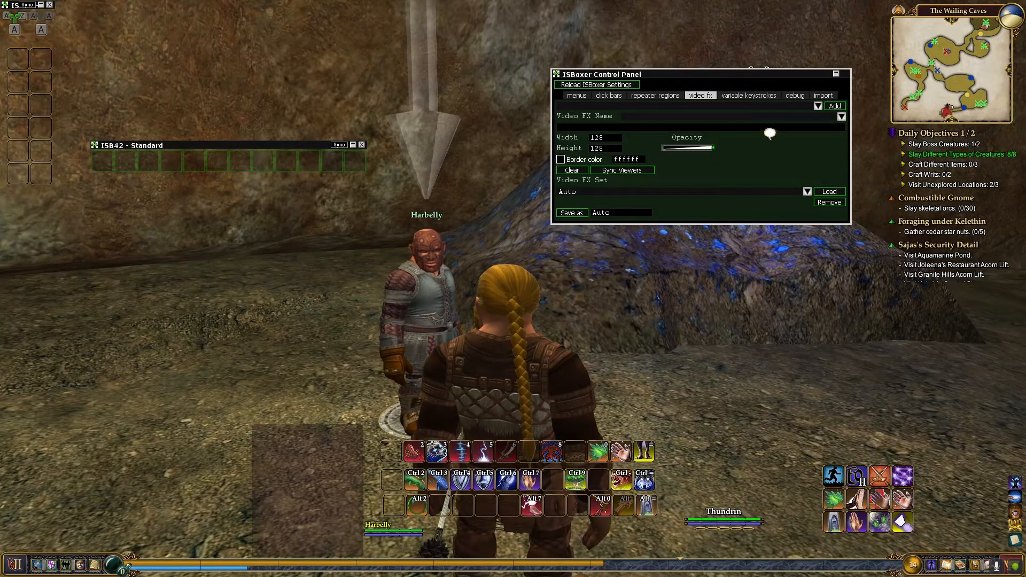
click(818, 107)
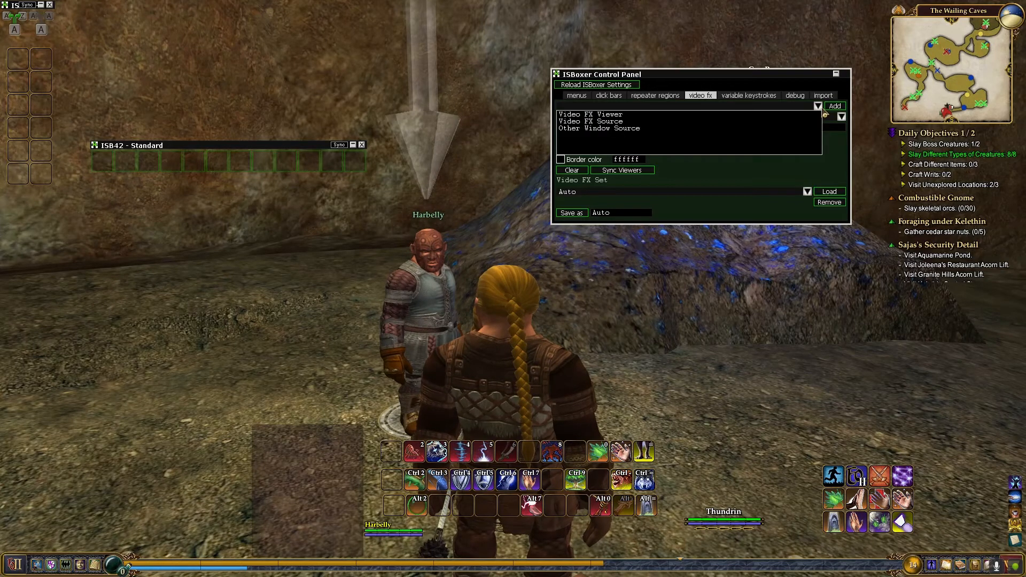
click(605, 128)
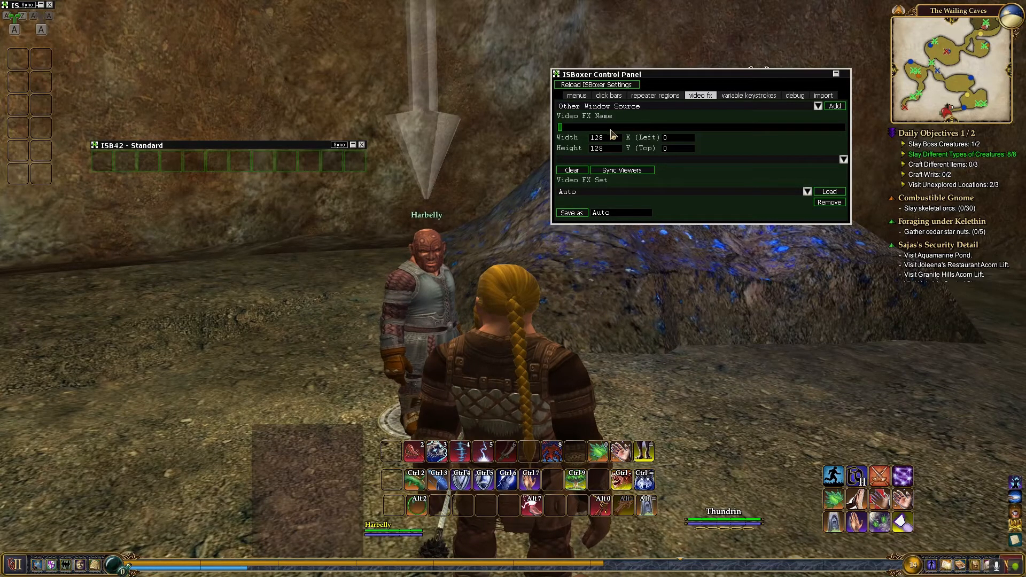
text(Druid)
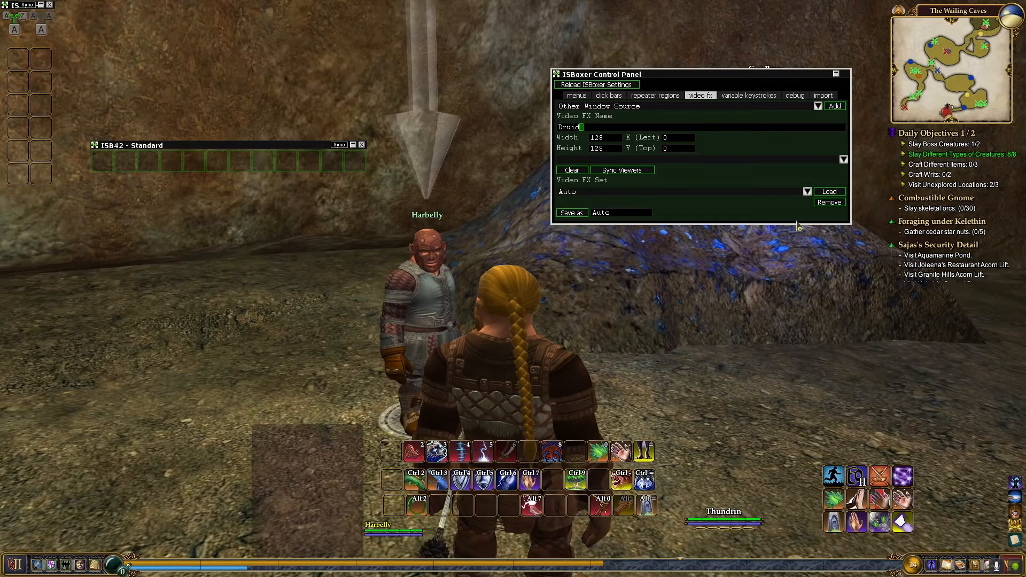
click(841, 113)
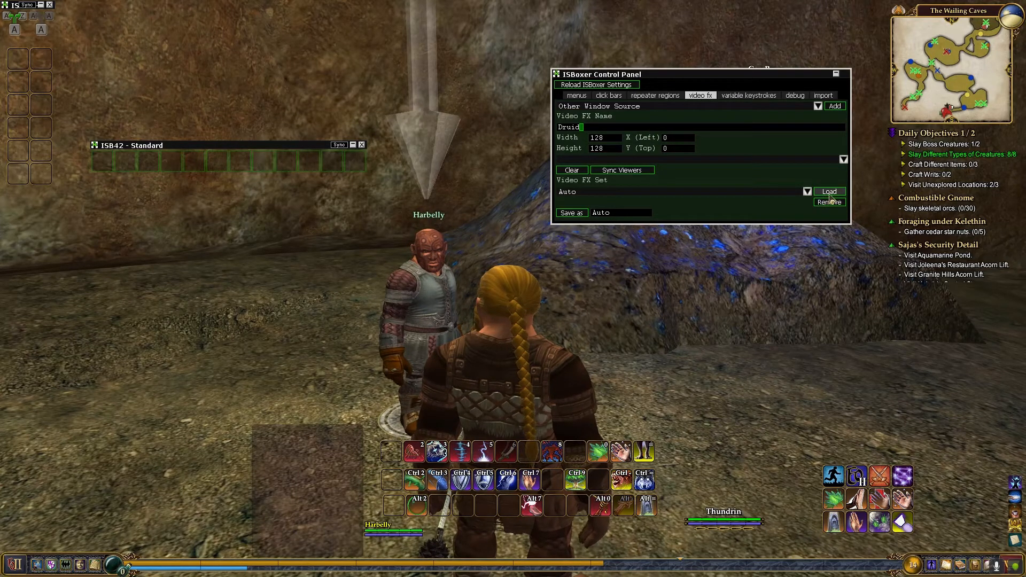
click(841, 114)
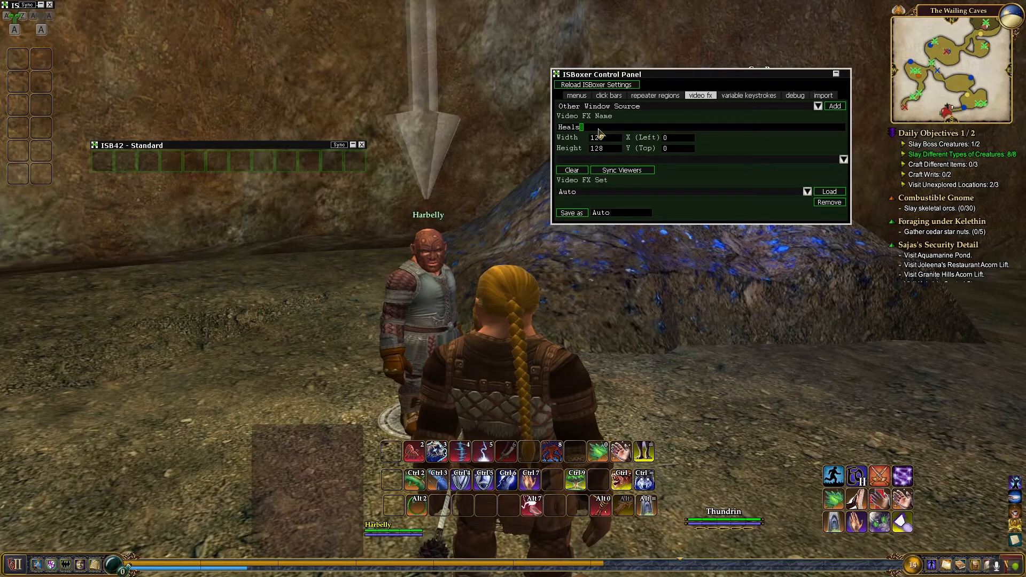
click(834, 107)
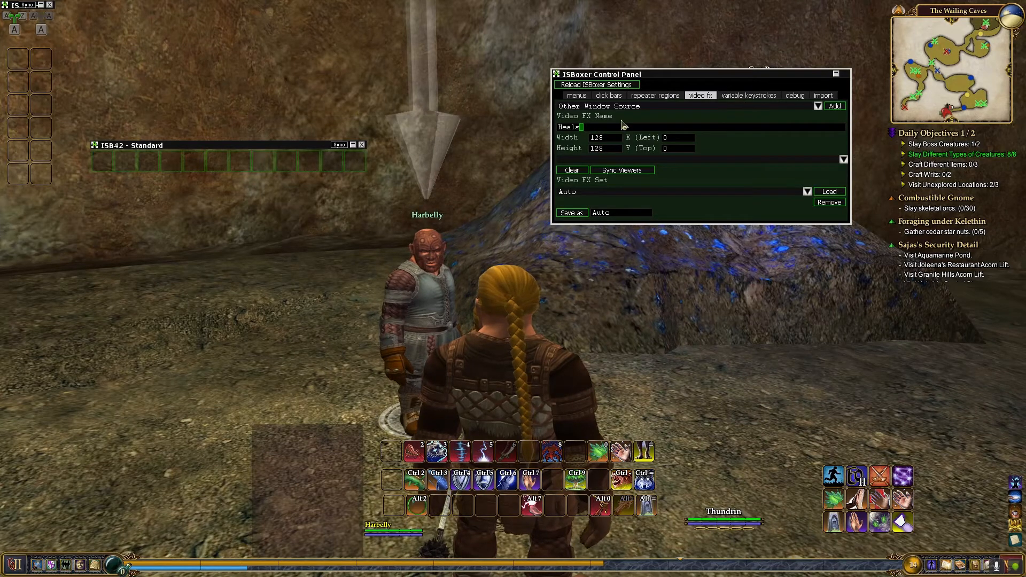
click(710, 109)
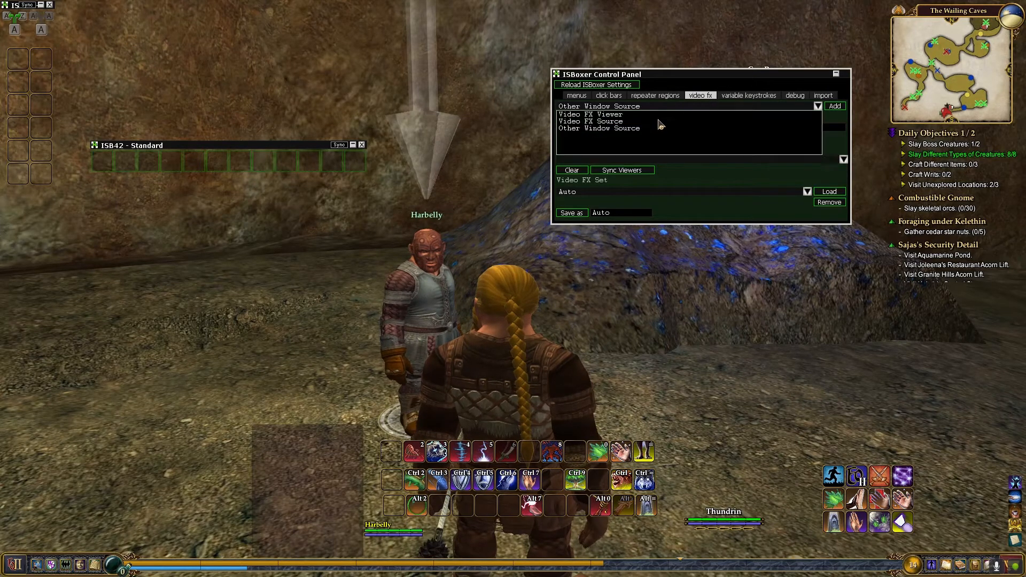
click(623, 122)
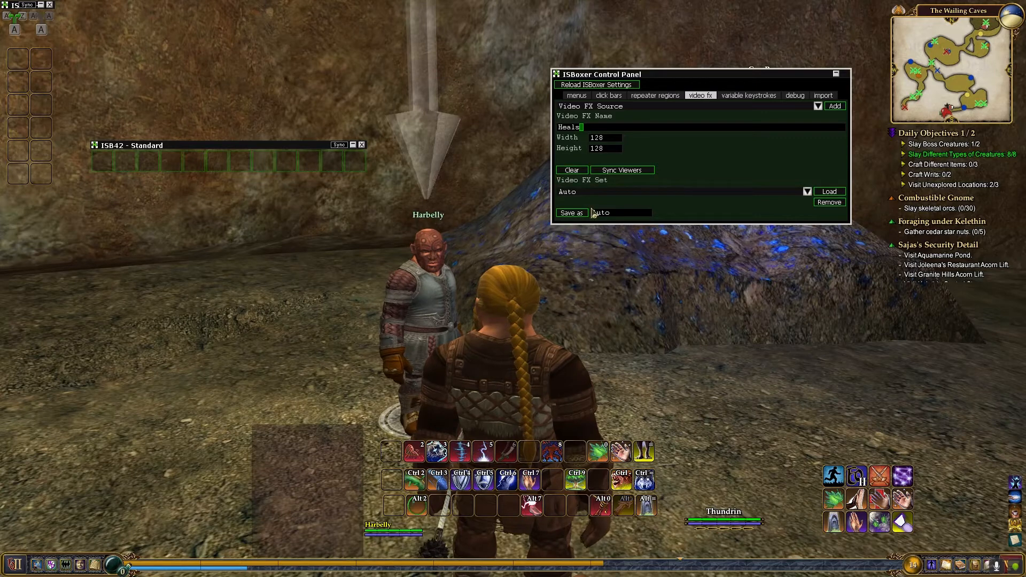
click(835, 106)
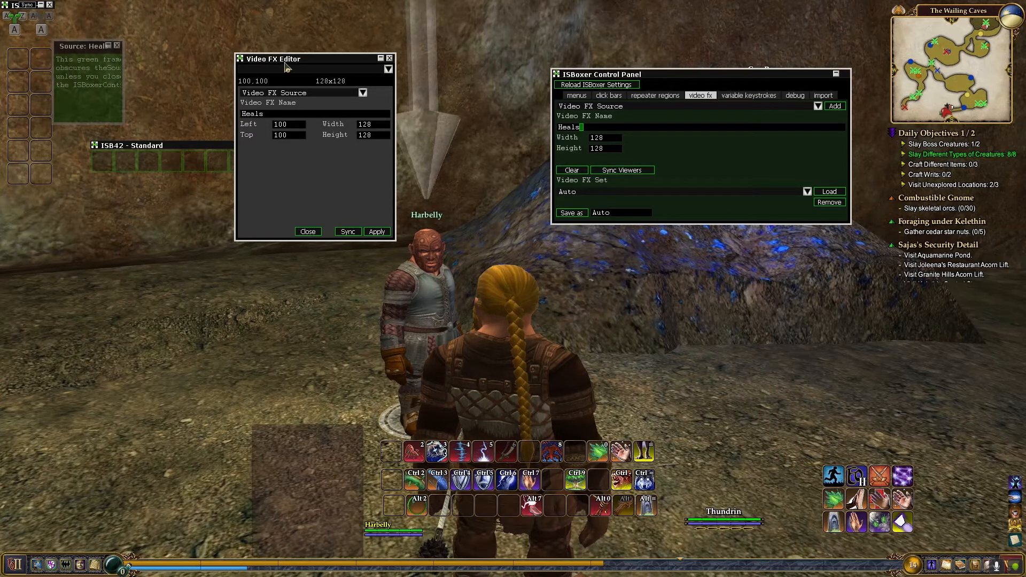
Place the Heals source frame over the Fury hotbar, widen it to 172x128, and close the Video FX Editor.
drag(287, 68, 410, 72)
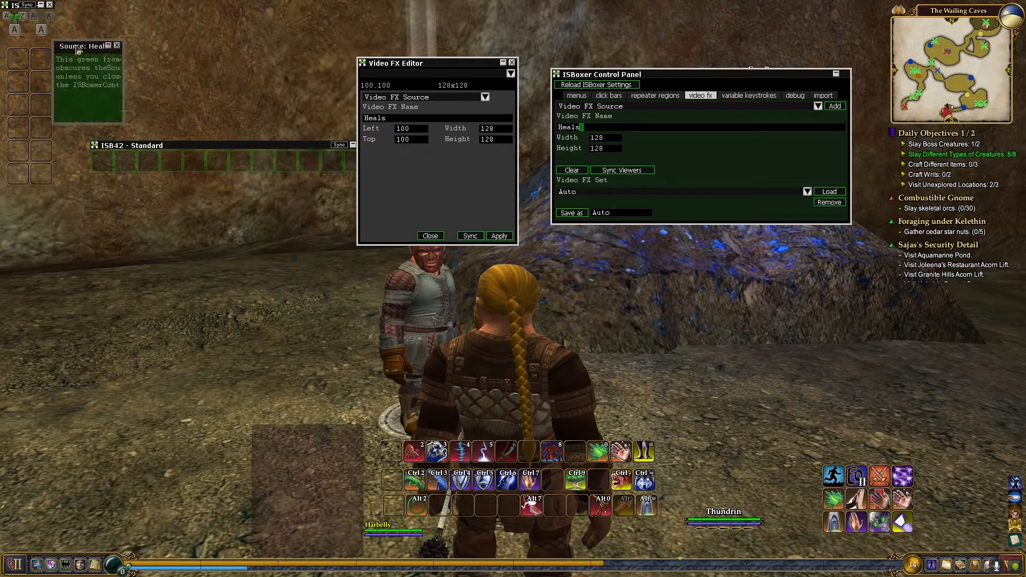
mouse_move(78, 50)
mouse_down()
mouse_move(714, 262)
mouse_move(738, 317)
mouse_move(840, 455)
mouse_move(790, 318)
mouse_move(850, 432)
mouse_move(847, 463)
mouse_up()
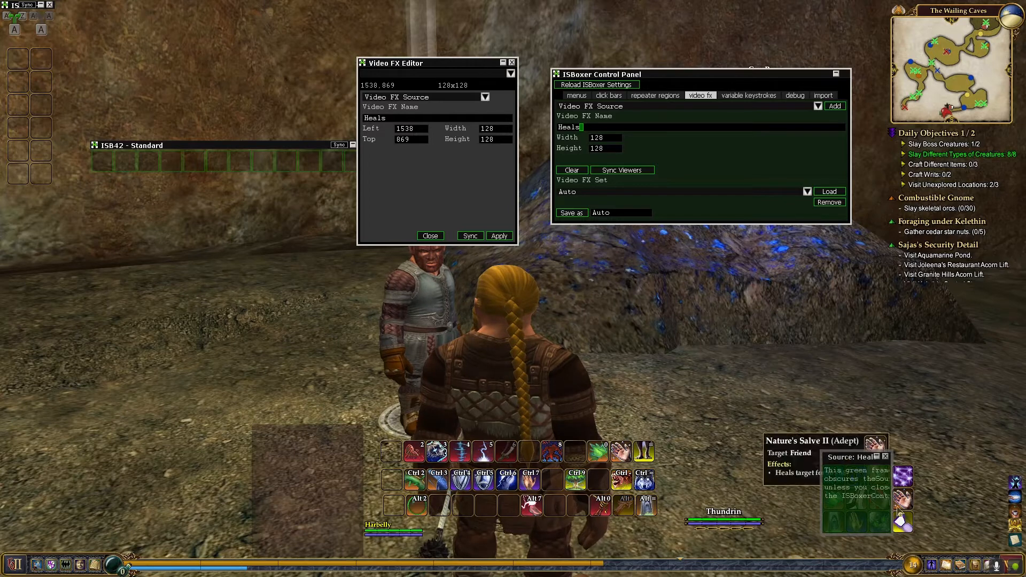
mouse_move(893, 512)
mouse_down()
mouse_move(940, 512)
mouse_move(923, 511)
mouse_up()
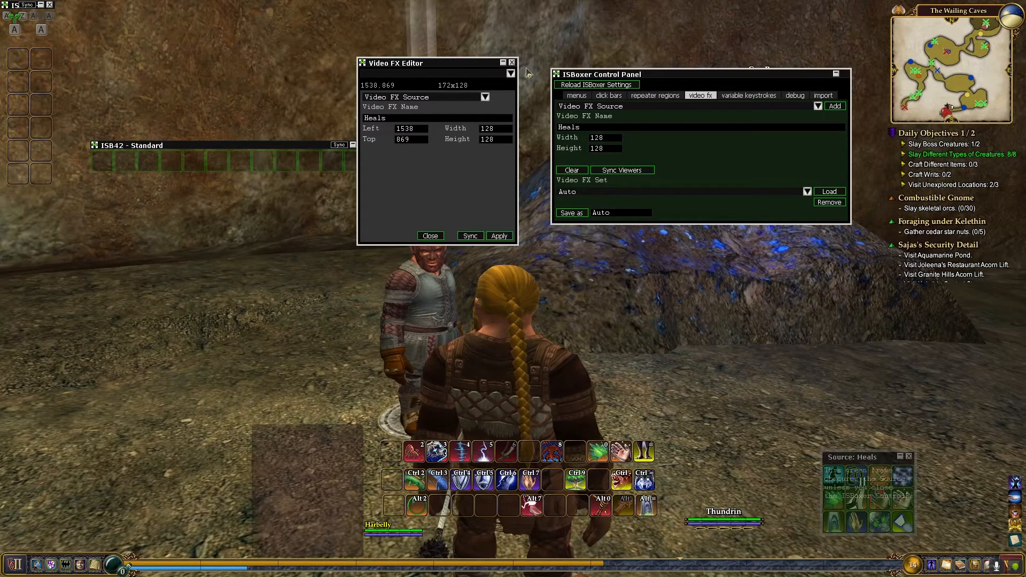
click(512, 62)
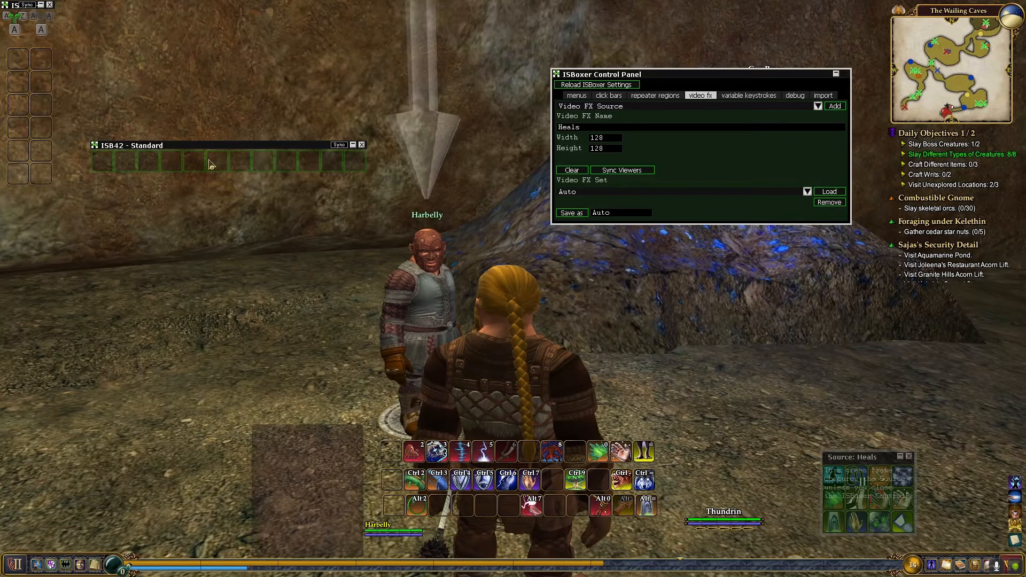
Align the ISB42 - Standard window with the main hotbar's first row and show the ISBoxer interface in Harbelly's game window.
drag(221, 150, 504, 438)
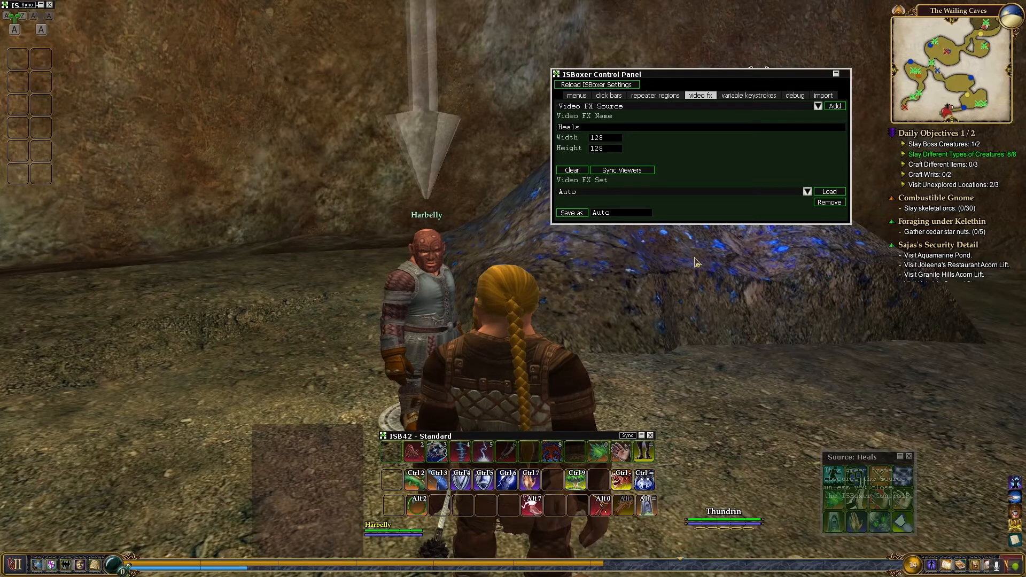
key(ctrl+alt+shift+g)
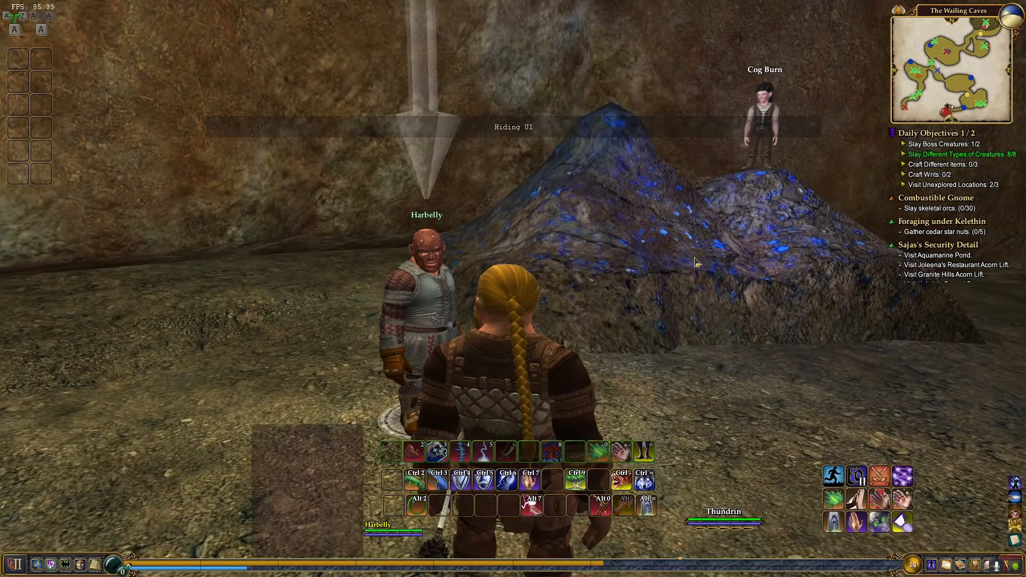
key(ctrl+alt+x)
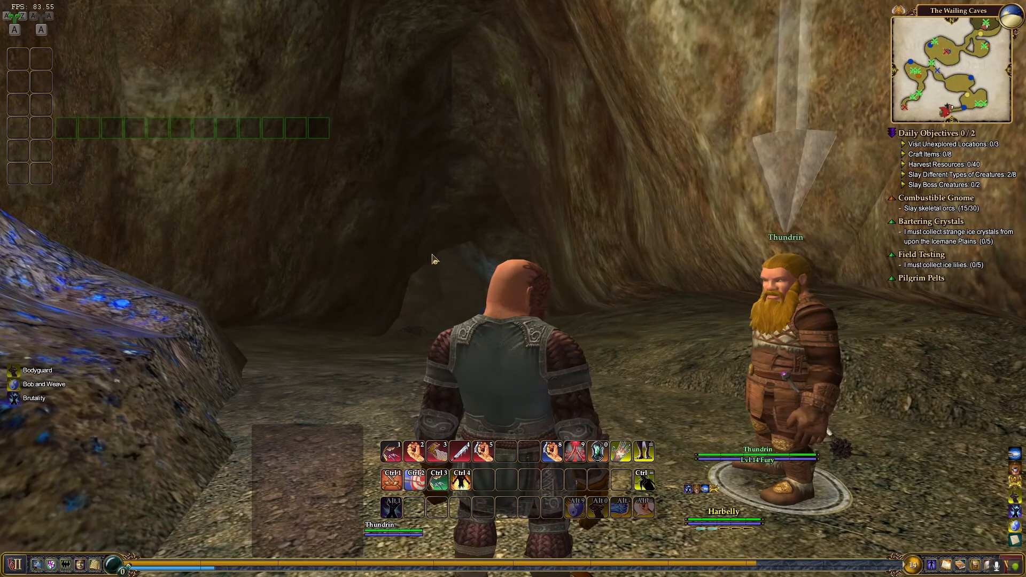
key(ctrl+alt+shift+g)
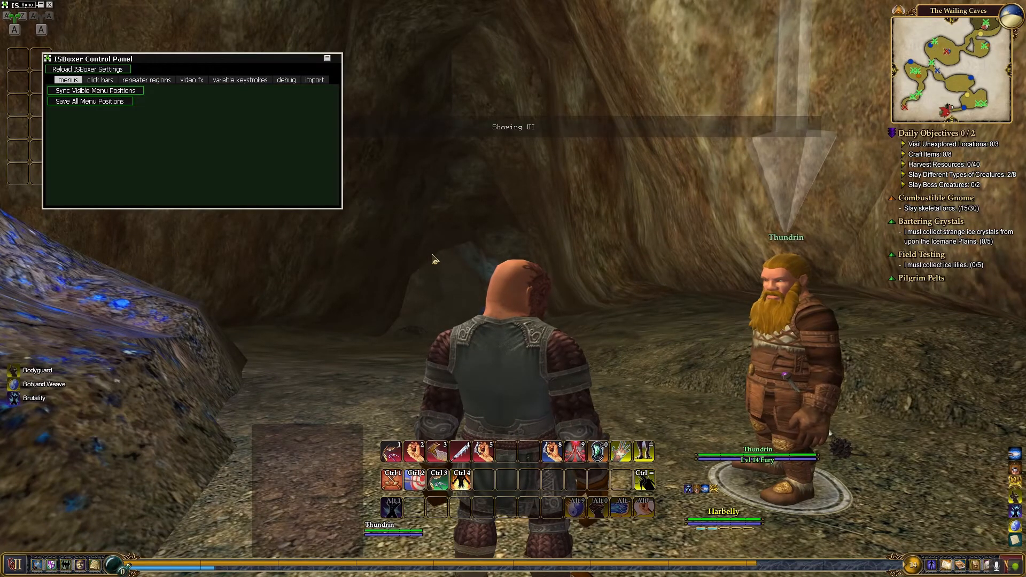
Add a Video FX Viewer for the Heals source in Harbelly's game window.
drag(203, 62, 604, 64)
click(597, 82)
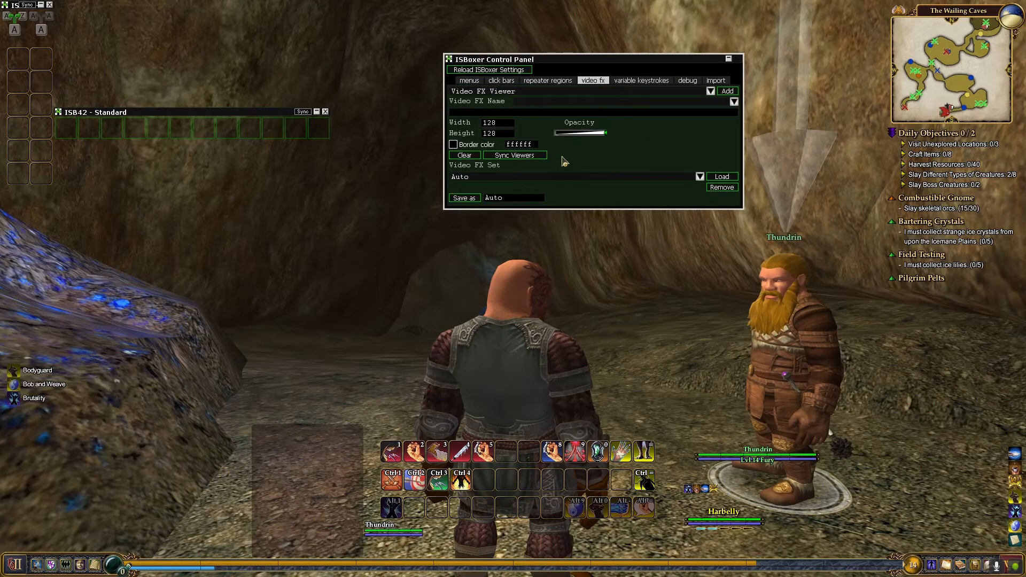
click(712, 93)
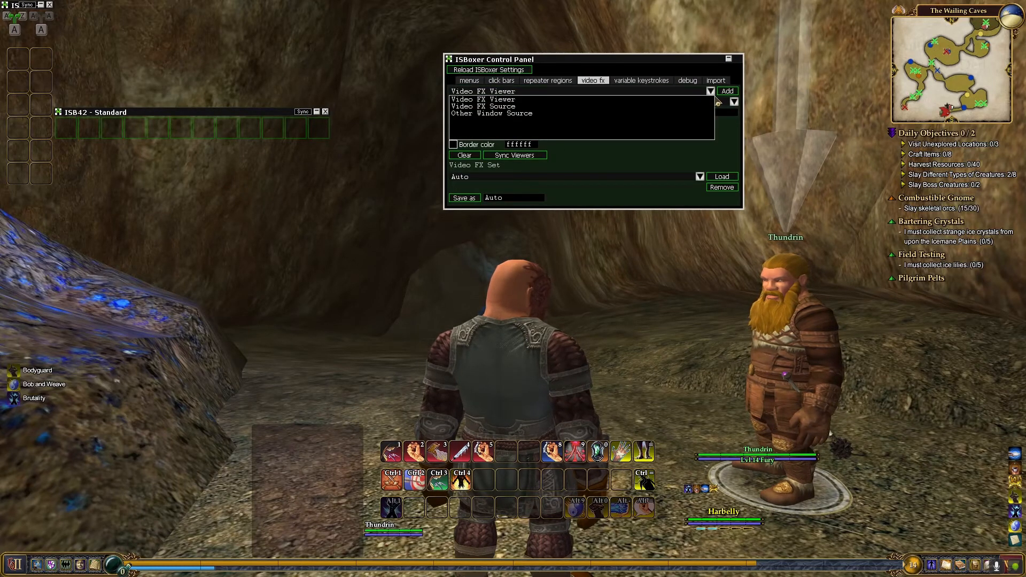
click(523, 109)
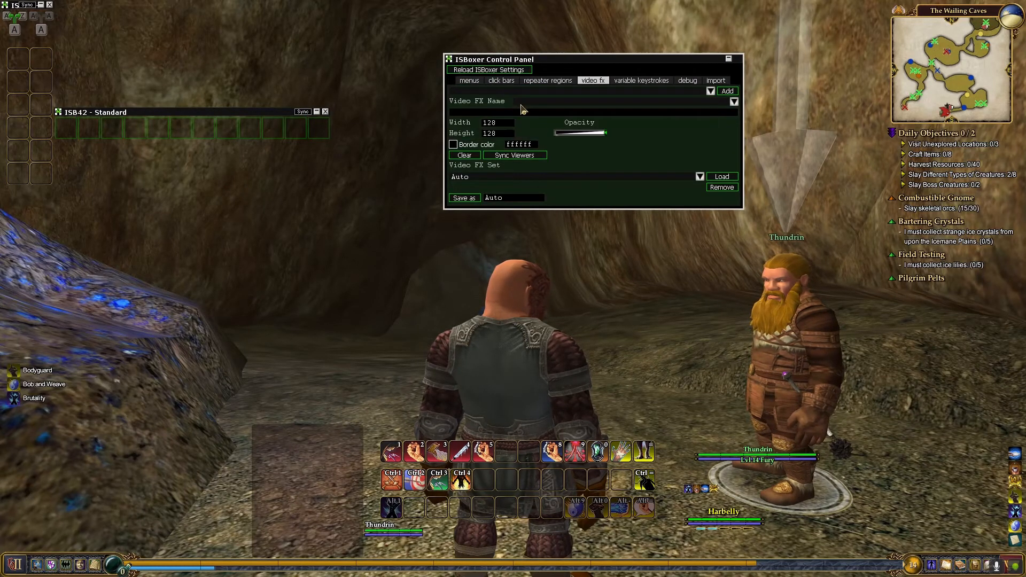
click(722, 102)
click(512, 100)
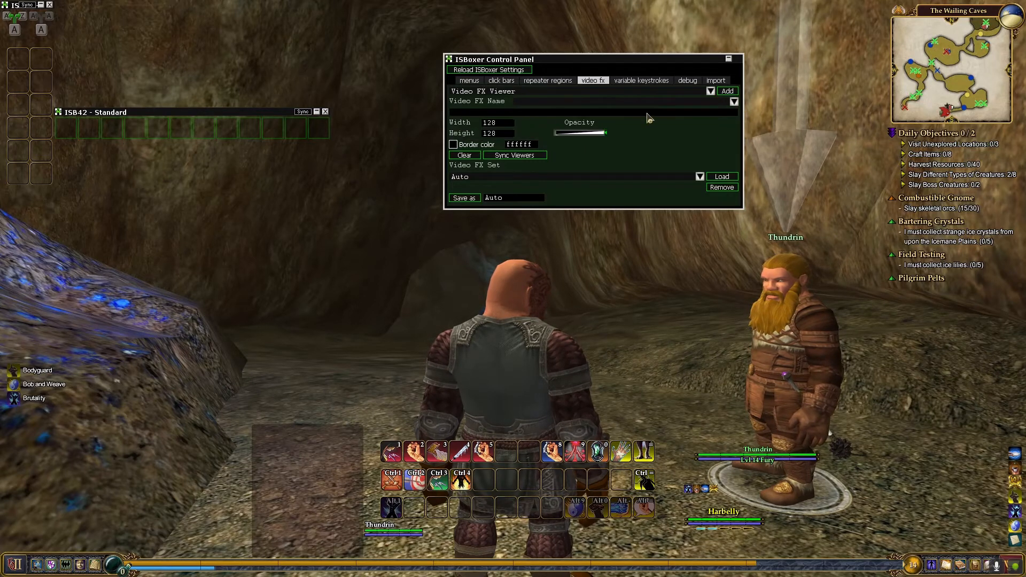
click(735, 103)
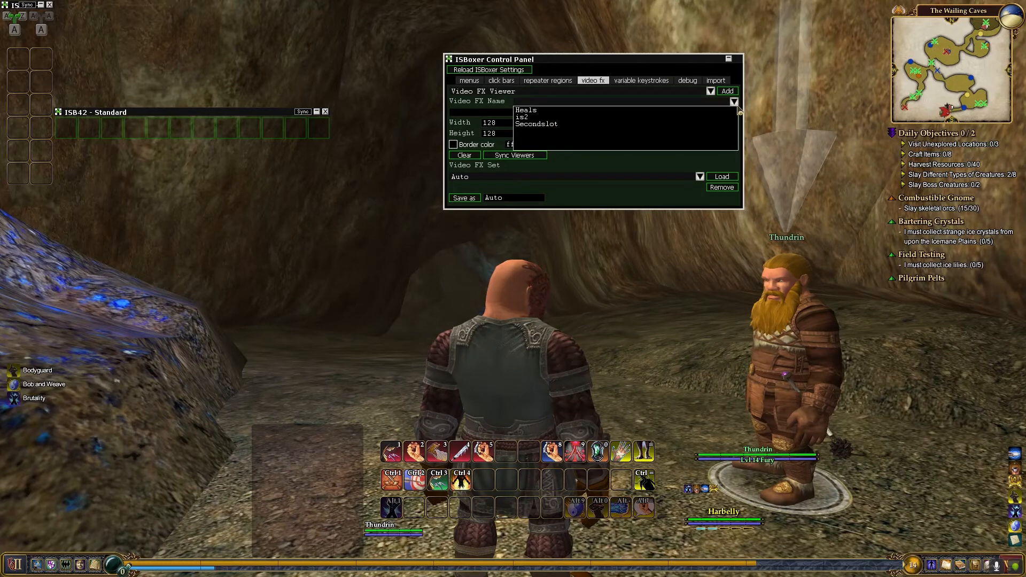
click(528, 111)
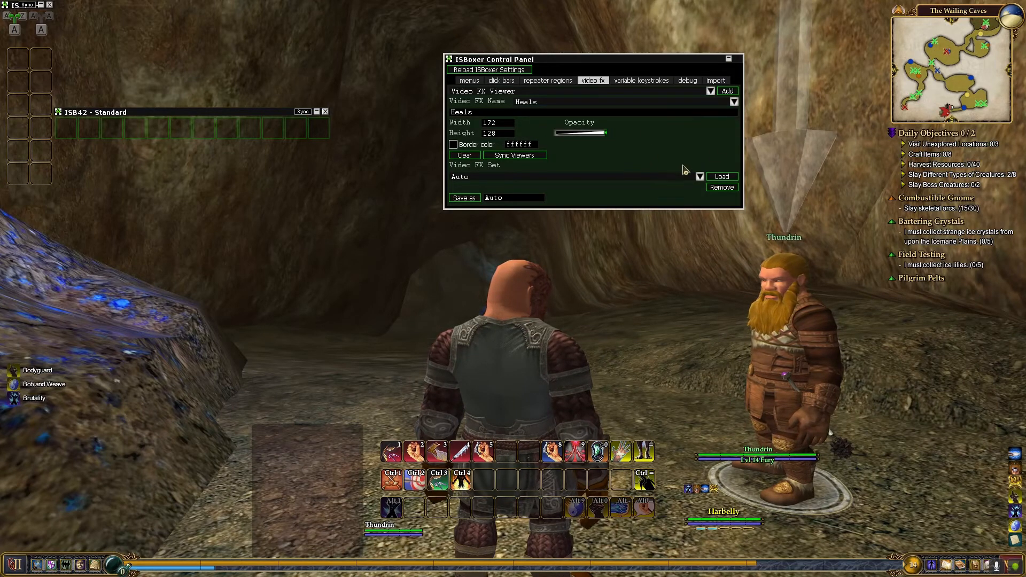
click(733, 93)
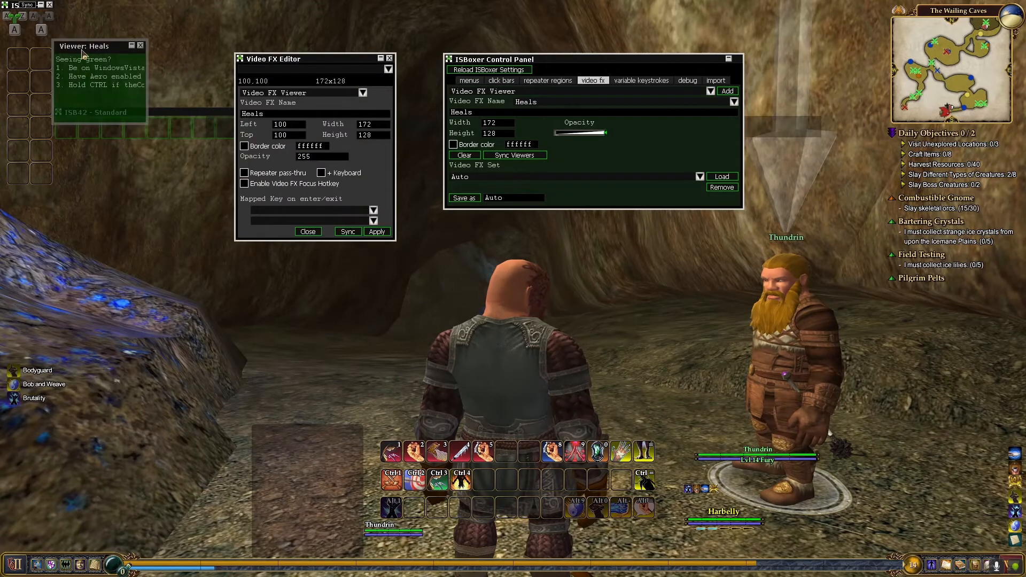
Move the Heals viewer beside the group display to position 1578, 865 and refresh it to show the live hotbar image.
mouse_move(82, 51)
mouse_down()
mouse_move(675, 240)
mouse_move(874, 434)
mouse_move(873, 466)
mouse_move(650, 339)
mouse_up()
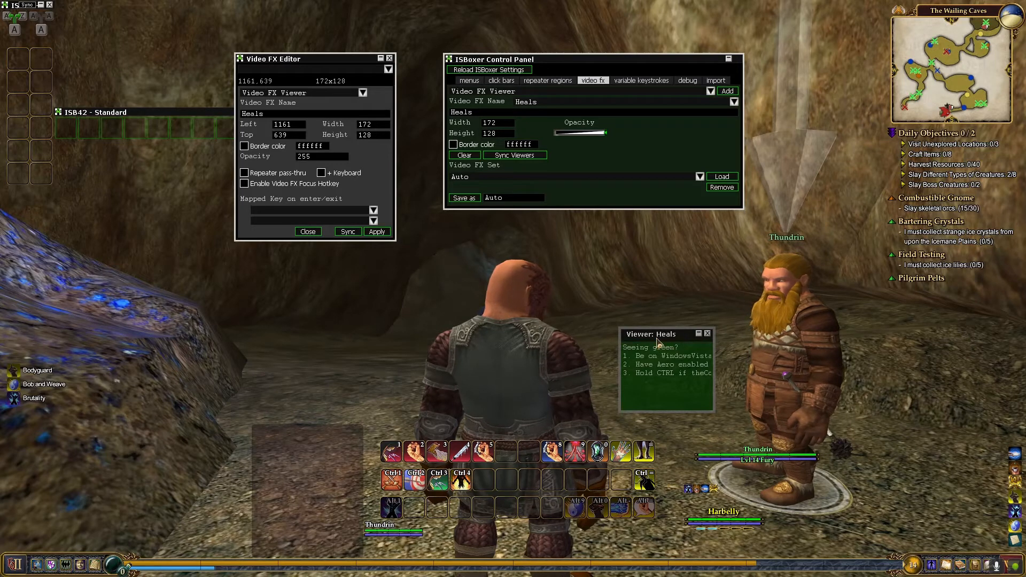
drag(661, 346, 879, 459)
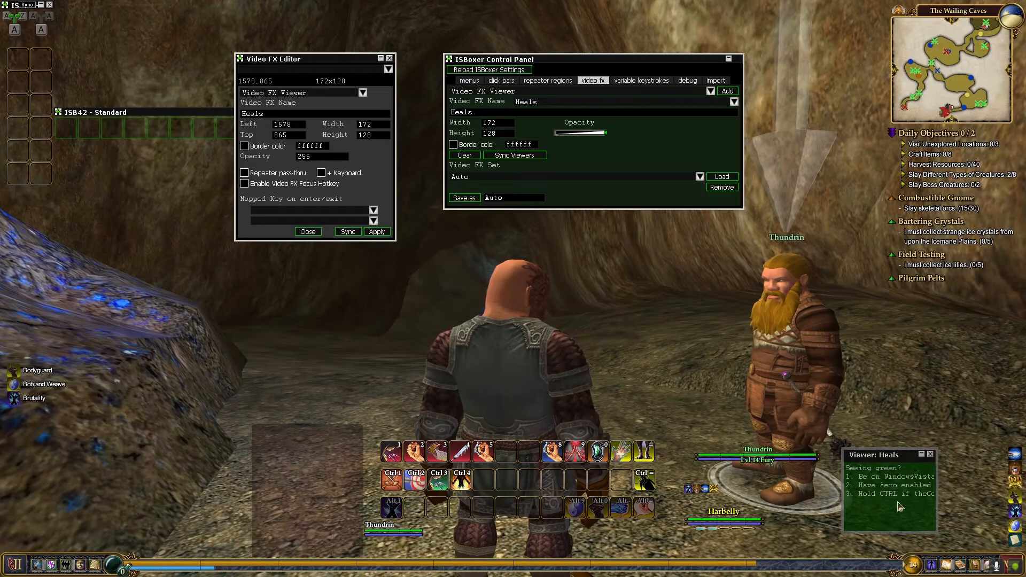
key(ctrl)
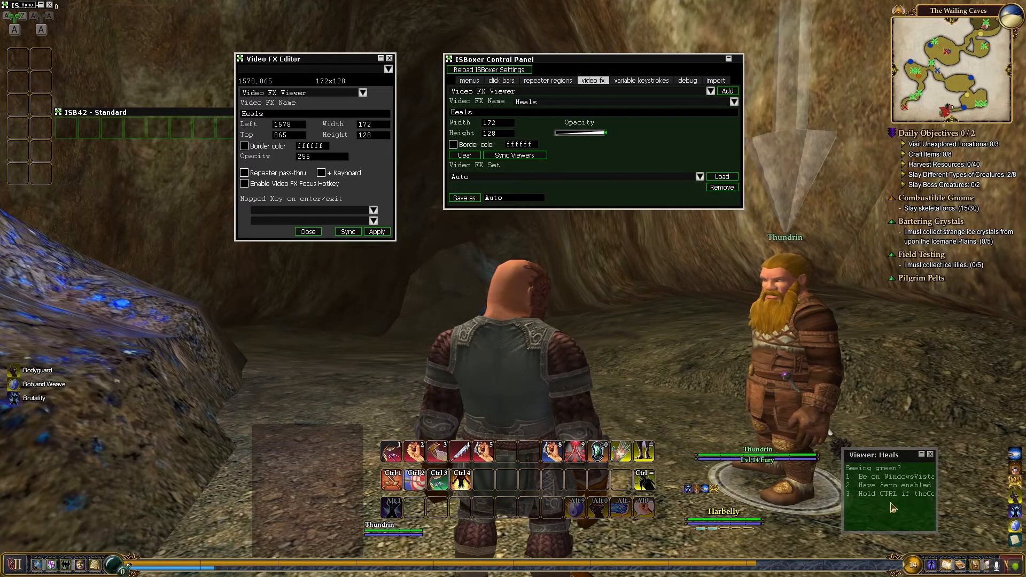
key(ctrl)
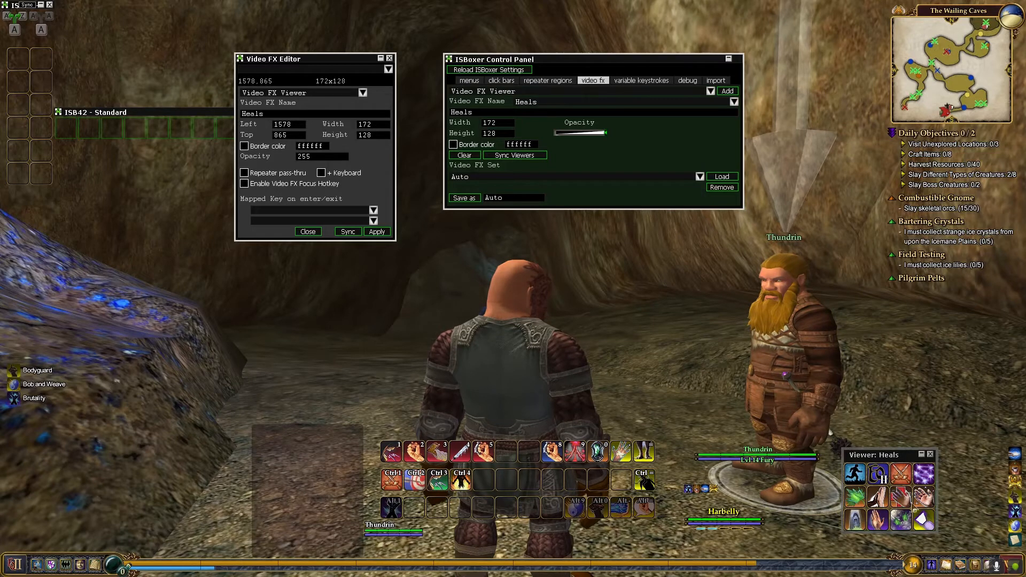
Enable Repeater pass-thru for the Heals viewer and hide the ISBoxer interface.
click(244, 184)
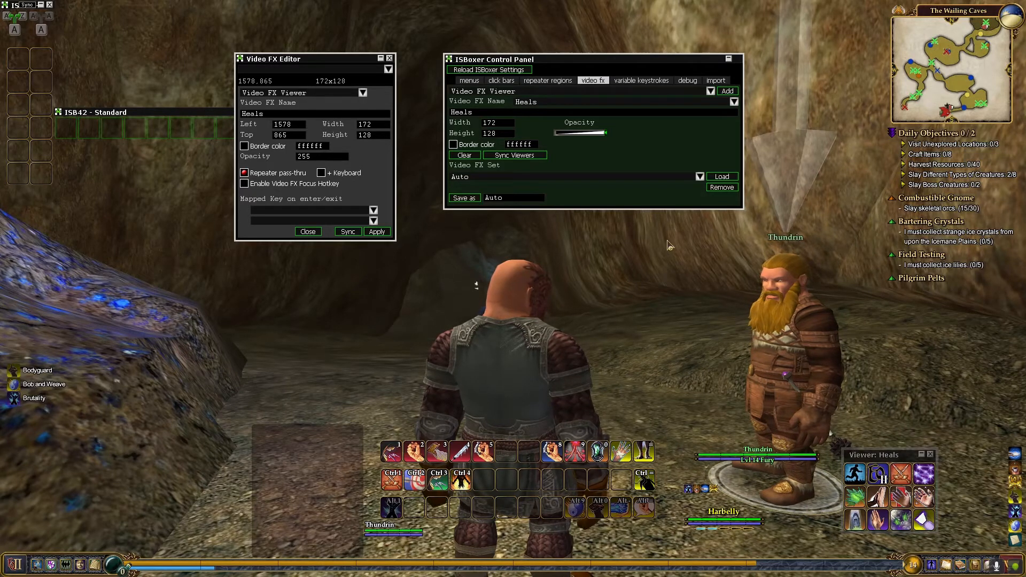
key(shift+alt+g)
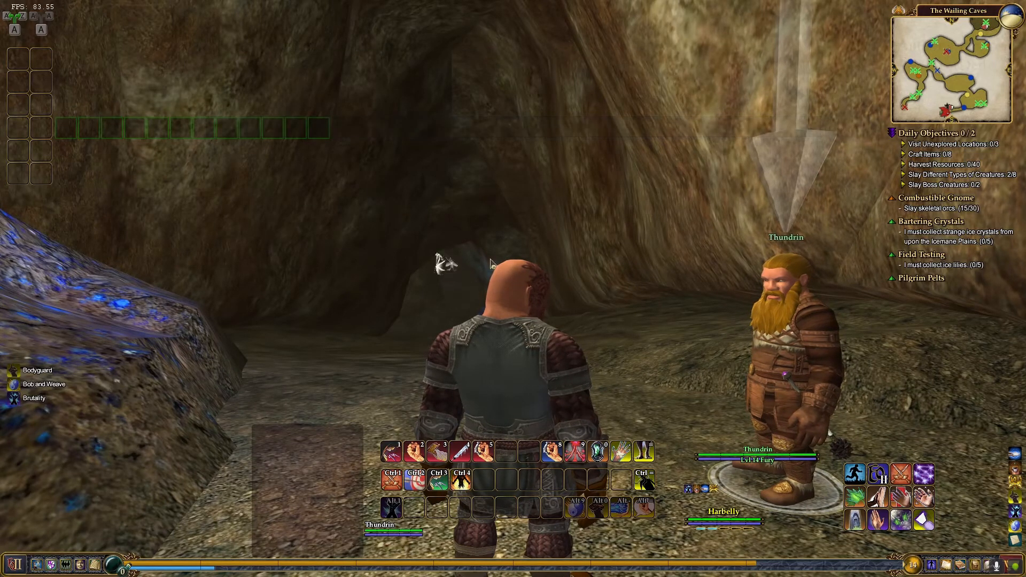
drag(489, 263, 489, 263)
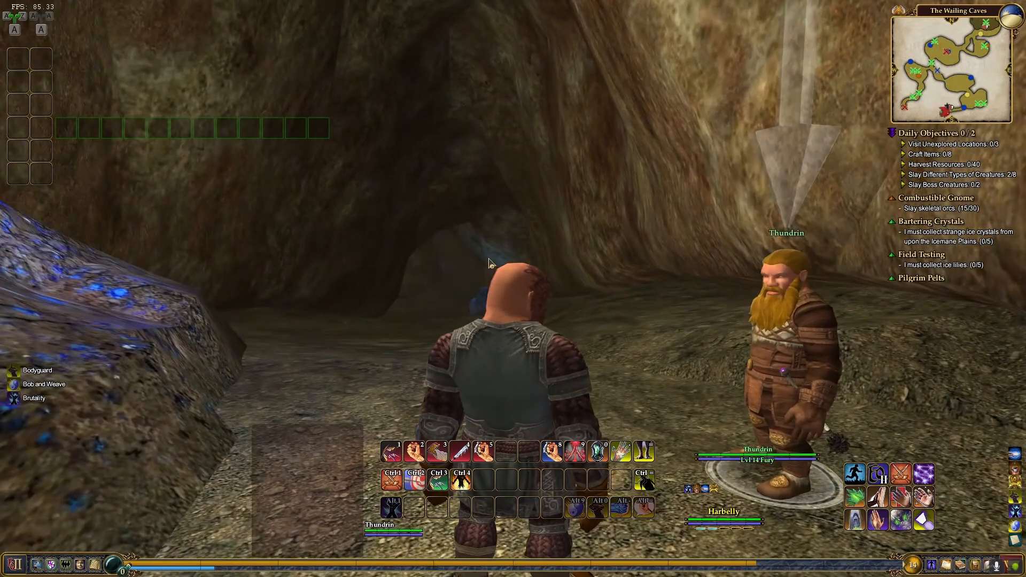
Move the ISB42 - Standard window onto the first row of Harbelly's main hotbar, showing the ISBoxer interface for the adjustment and hiding it again.
key(shift+alt+g)
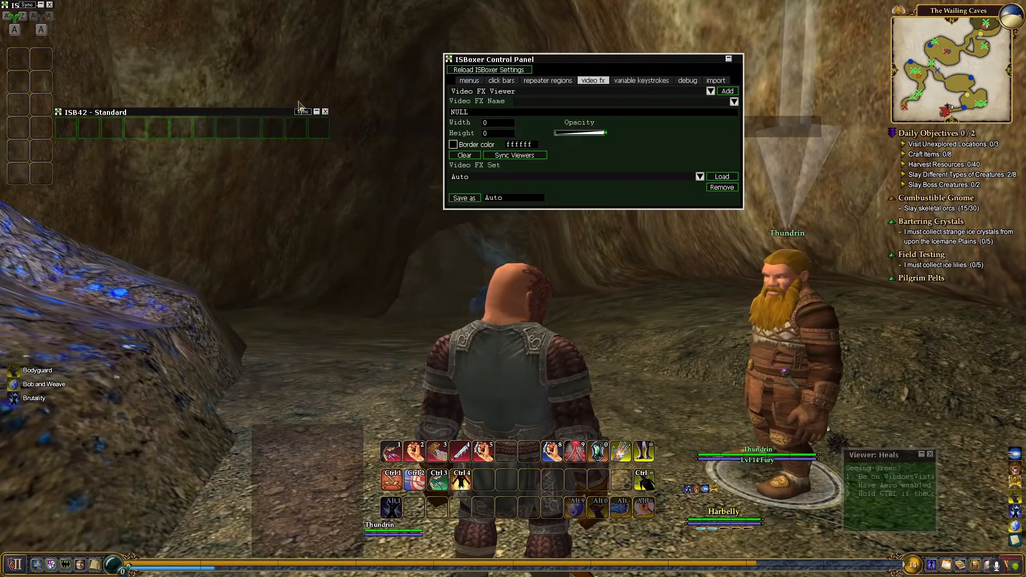
drag(238, 113, 562, 437)
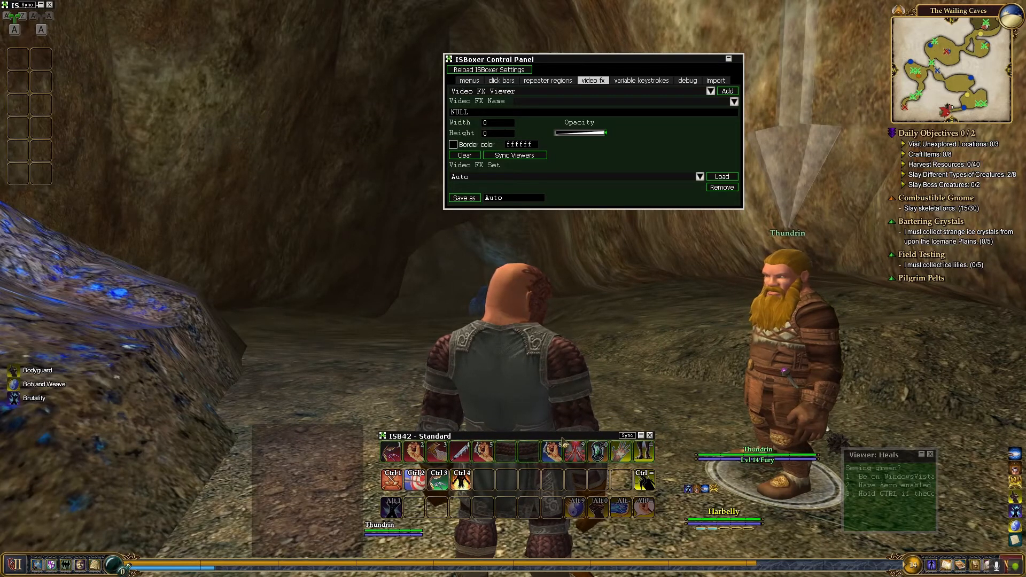
drag(562, 439, 563, 440)
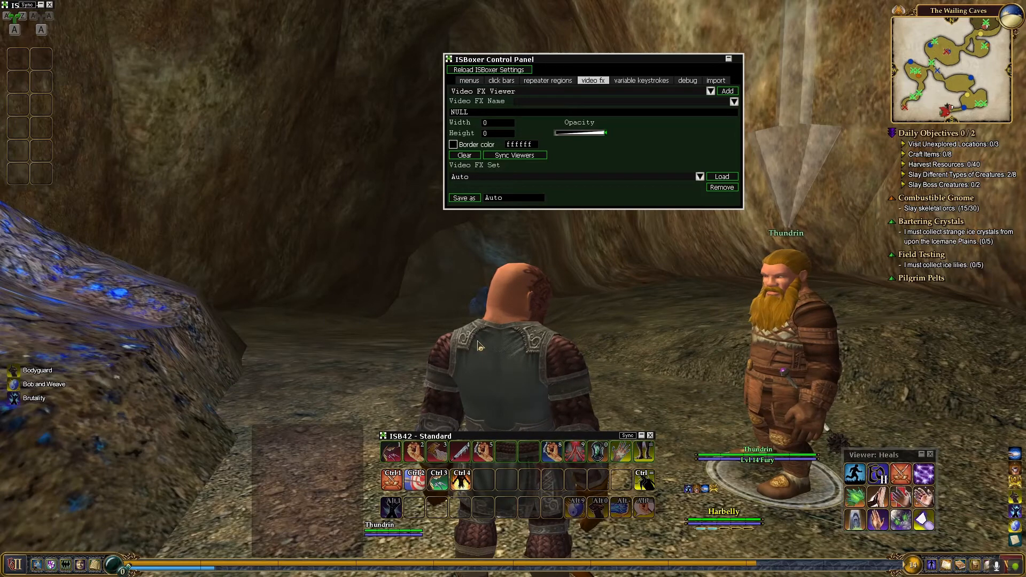
key(ctrl+alt+shift+g)
key(d)
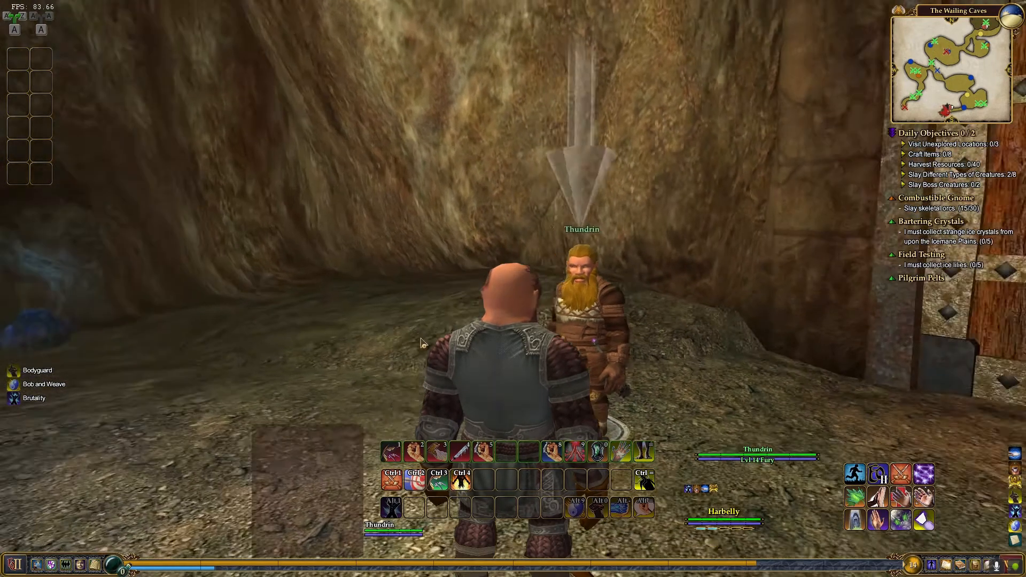
key(d)
key(a)
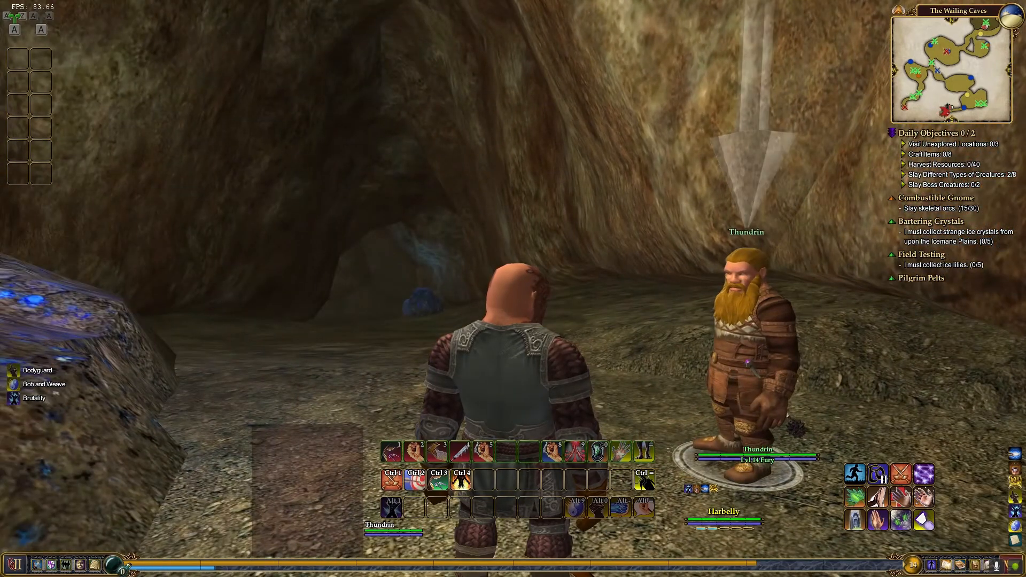
key(ctrl+alt+2)
key(ctrl+alt+1)
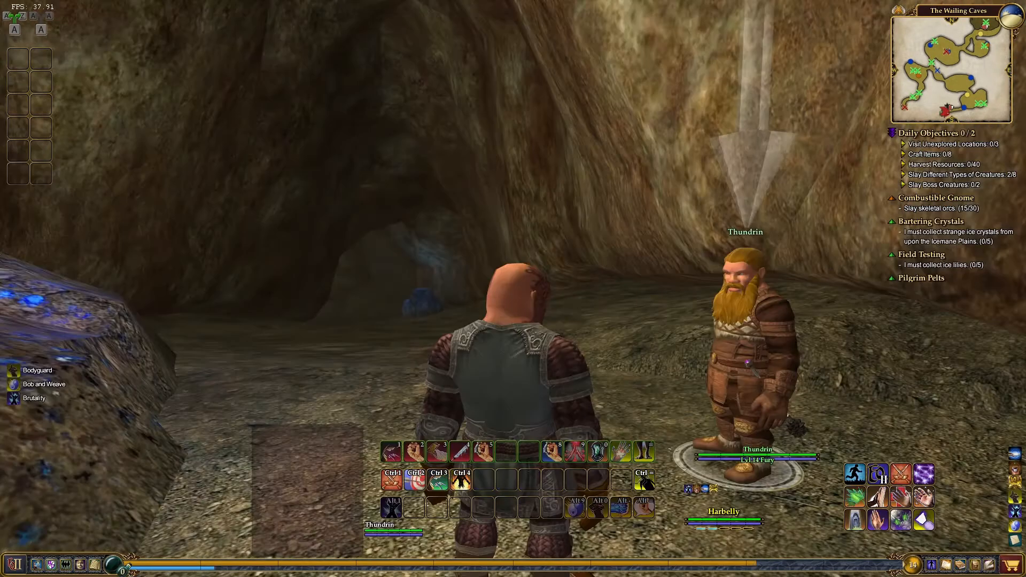
key(d)
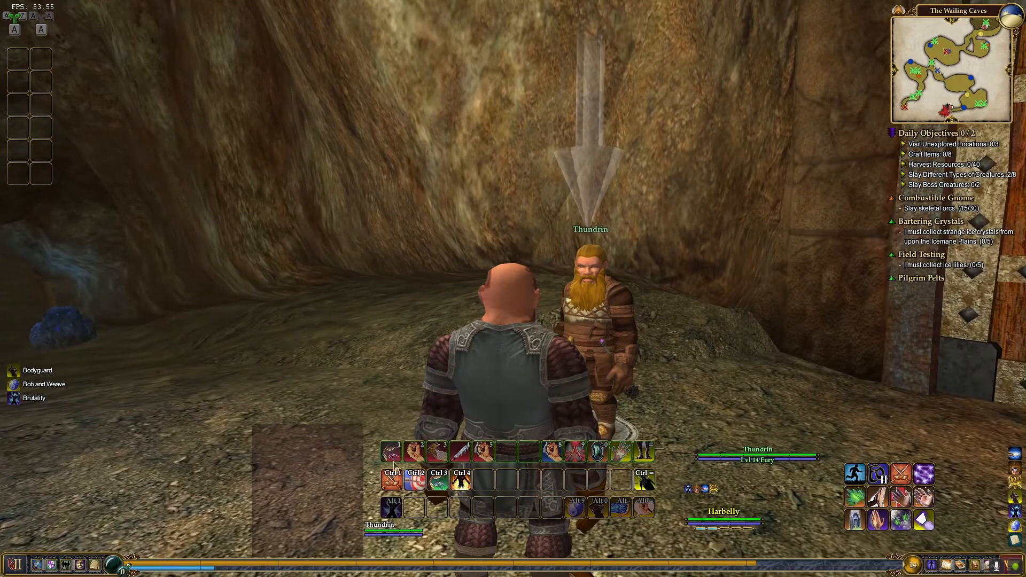
key(a)
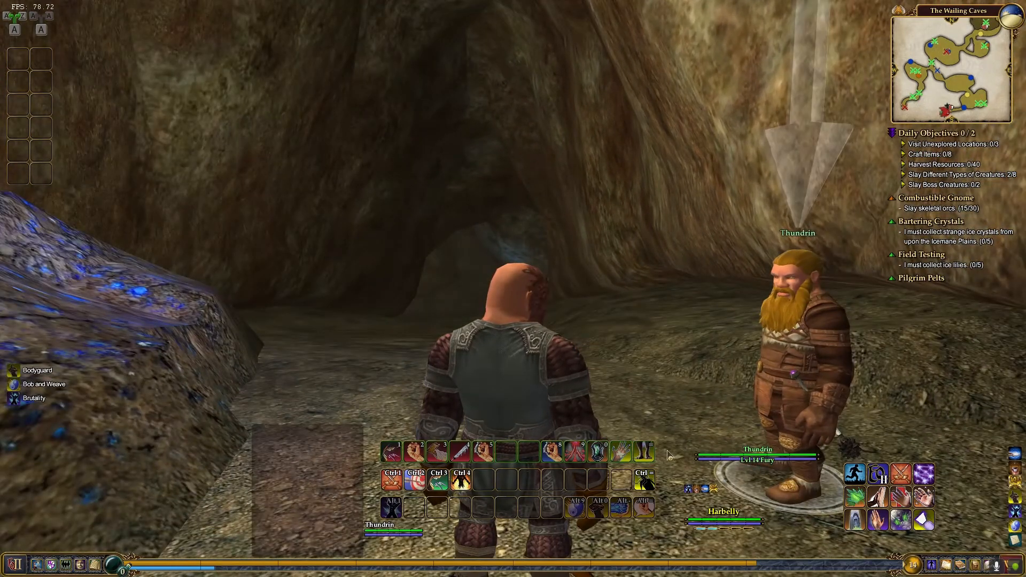
key(d)
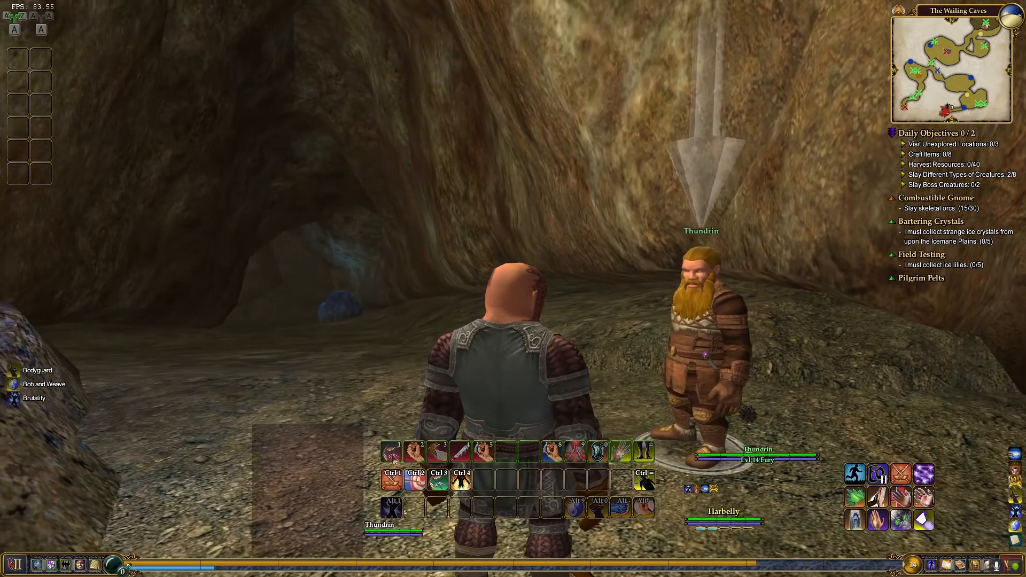
key(a)
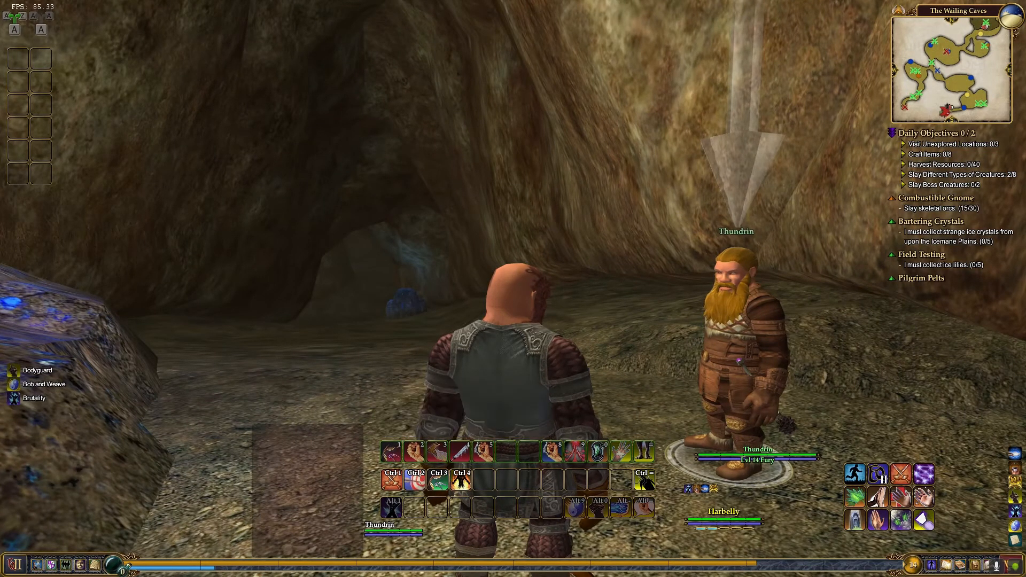
Compare the hotbar macros in both characters' game windows slot by slot, including Harbelly's Pummel II and Crane Twirl macros.
key(alt+Tab)
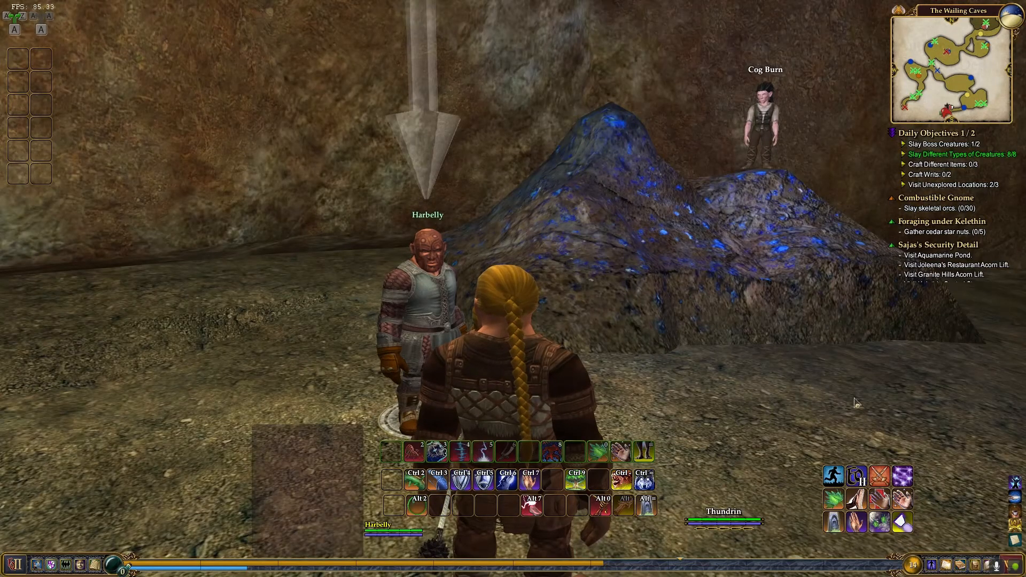
key(alt+Tab)
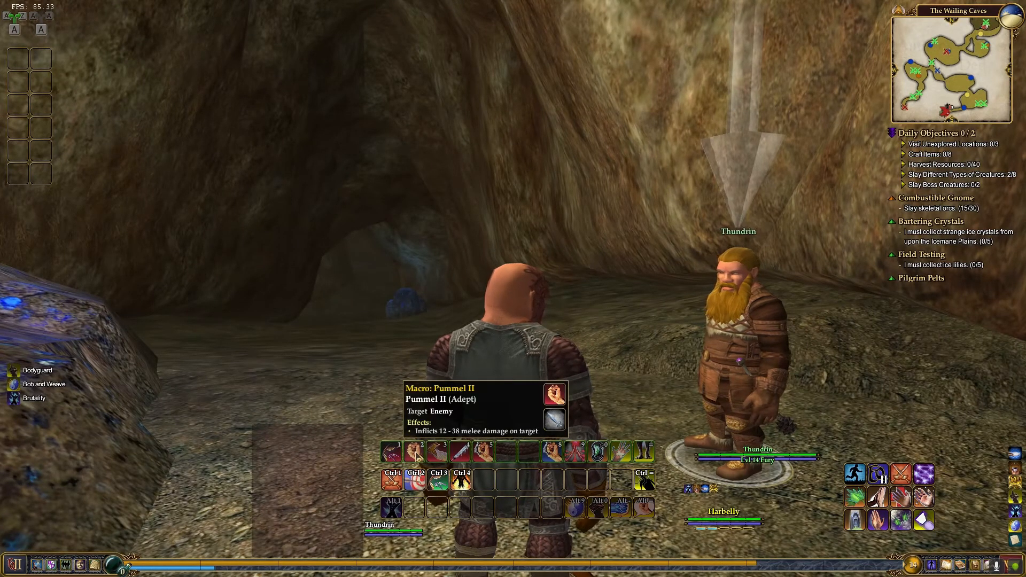
key(alt+Tab)
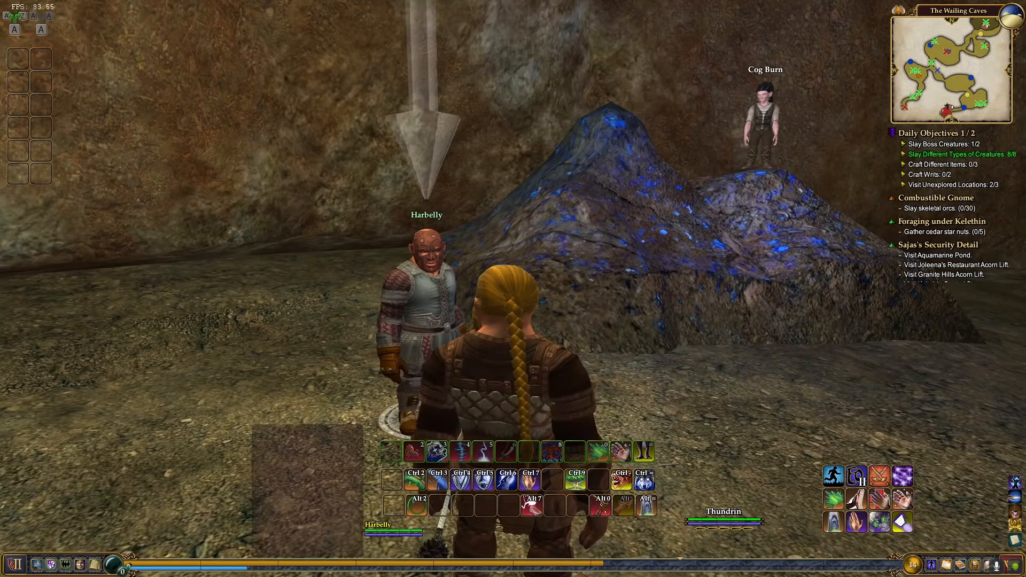
key(alt+Tab)
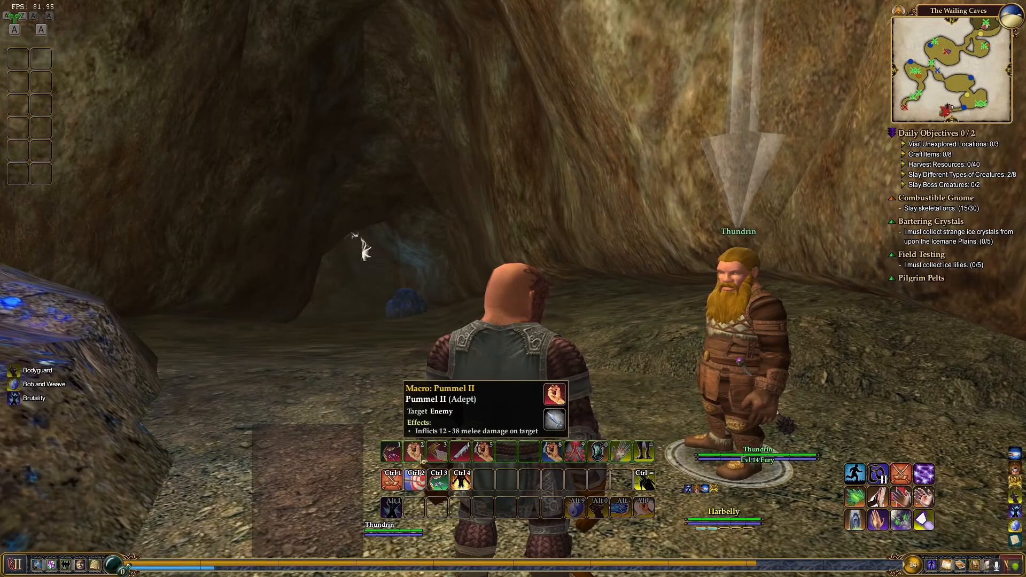
key(alt+Tab)
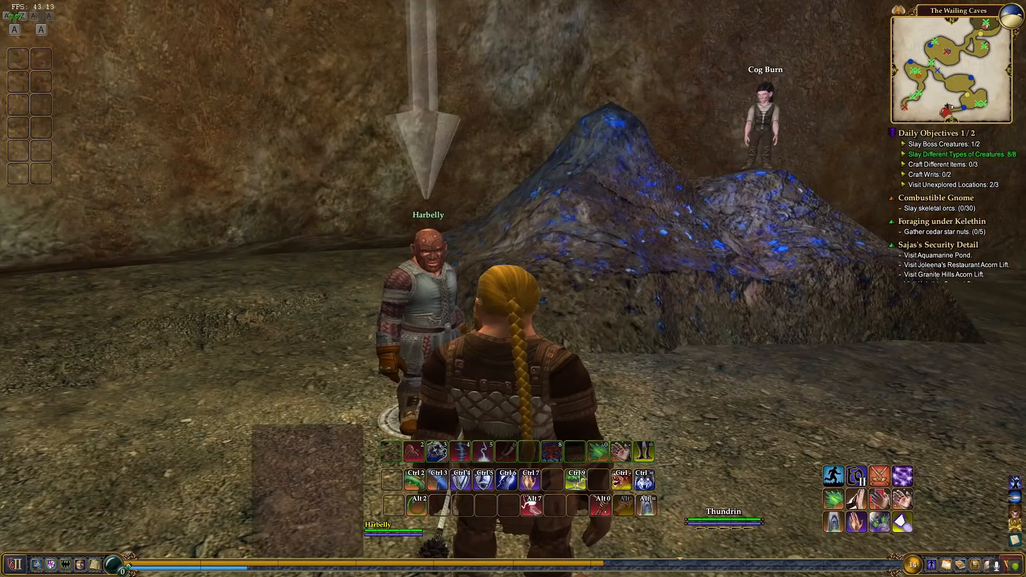
key(alt+Tab)
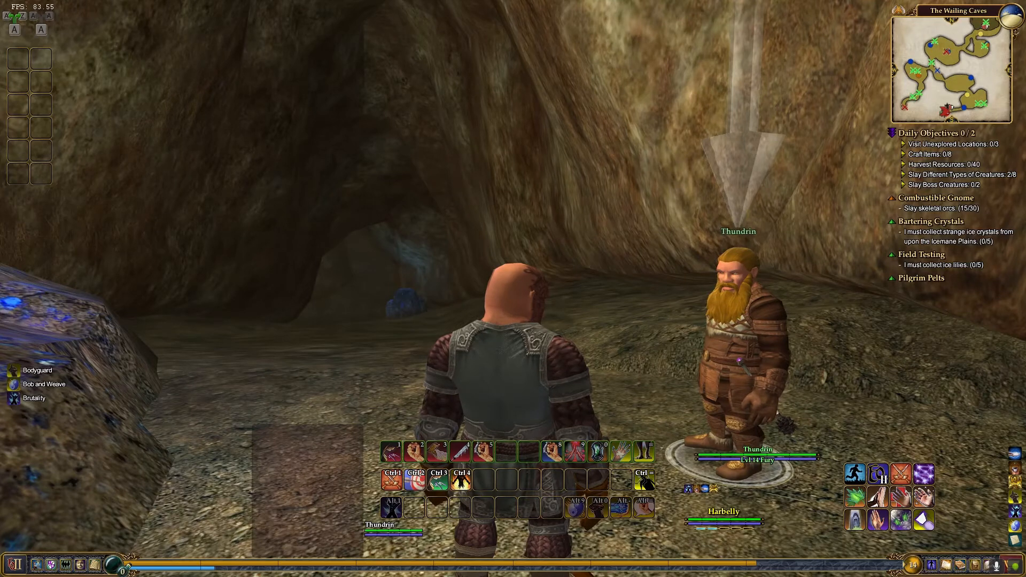
key(alt+Tab)
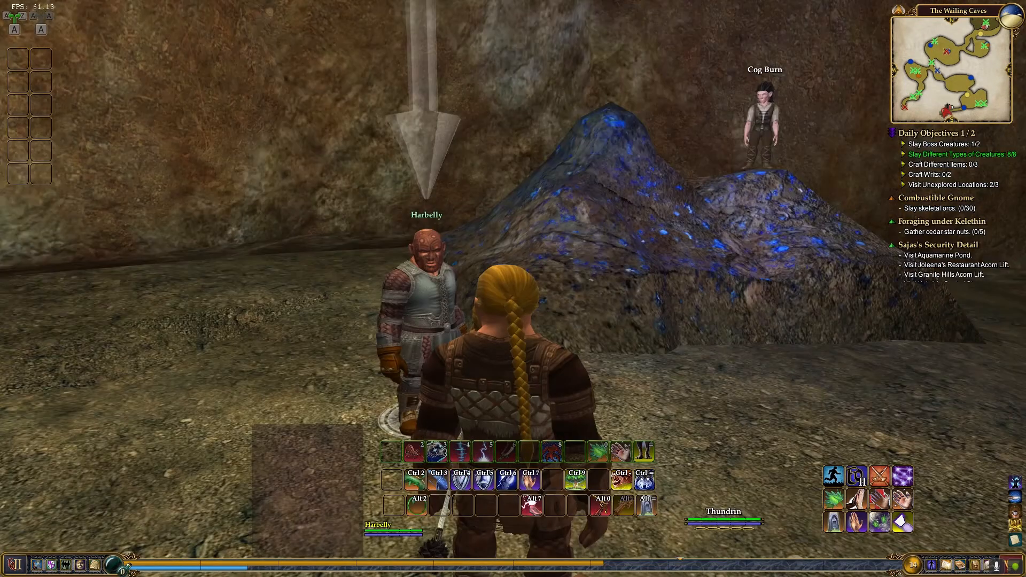
key(alt+Tab)
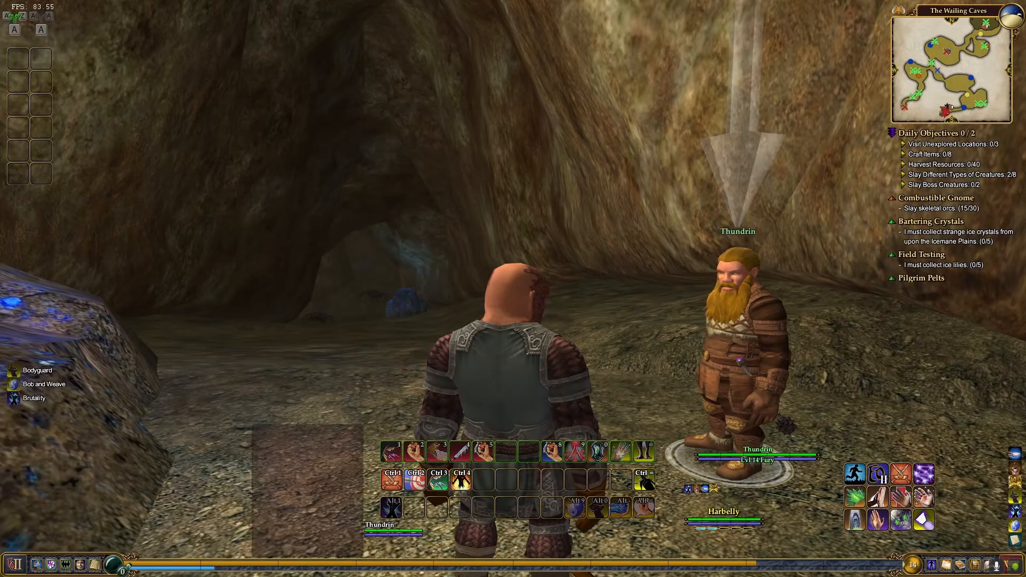
key(alt+Tab)
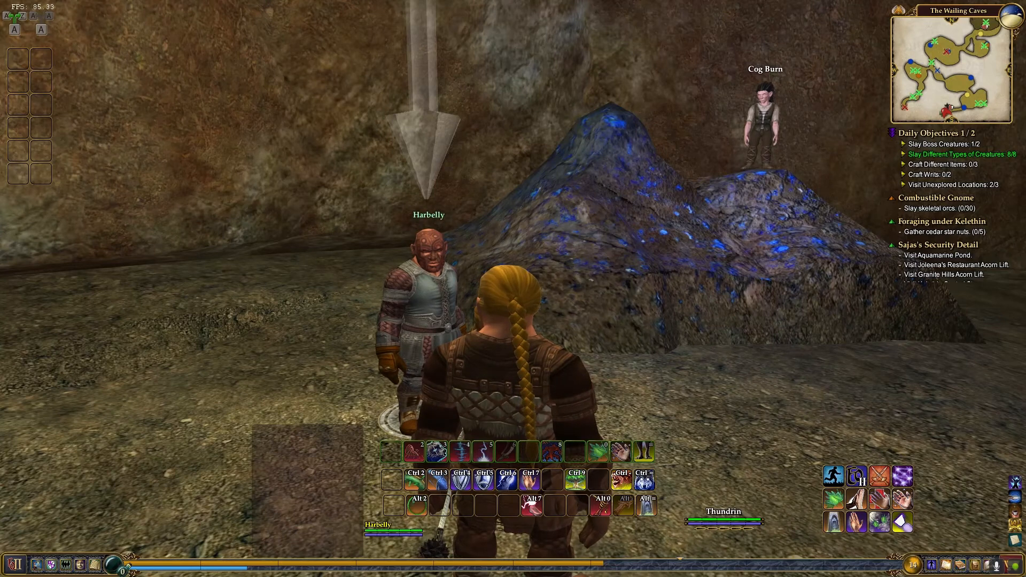
key(alt+Tab)
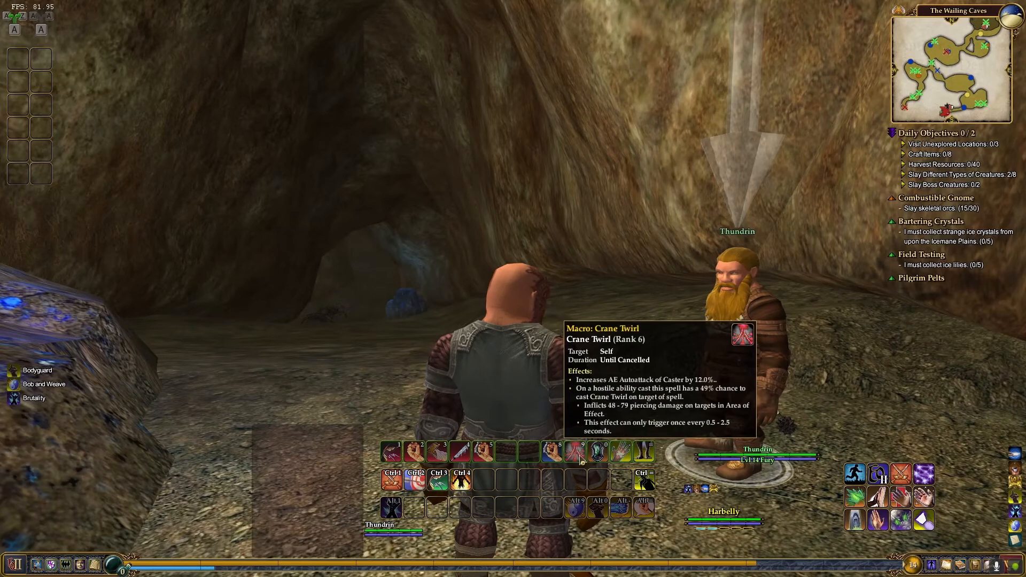
key(alt+Tab)
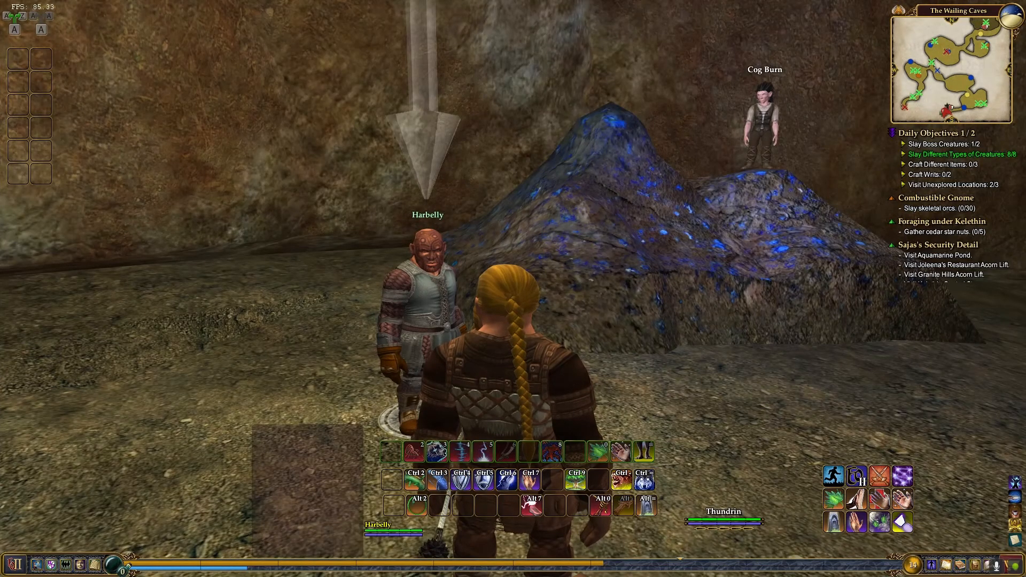
key(alt+Tab)
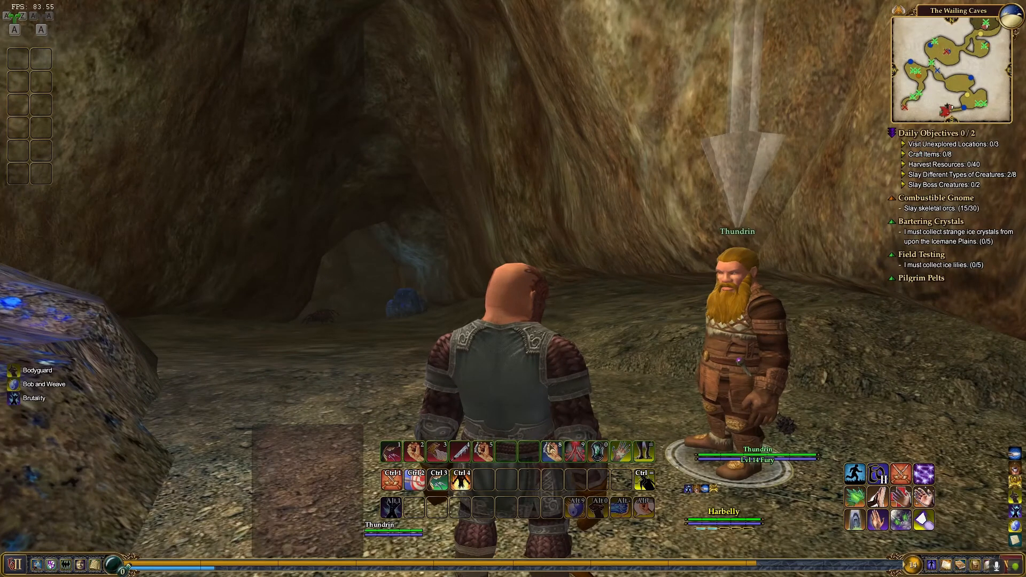
key(alt+Tab)
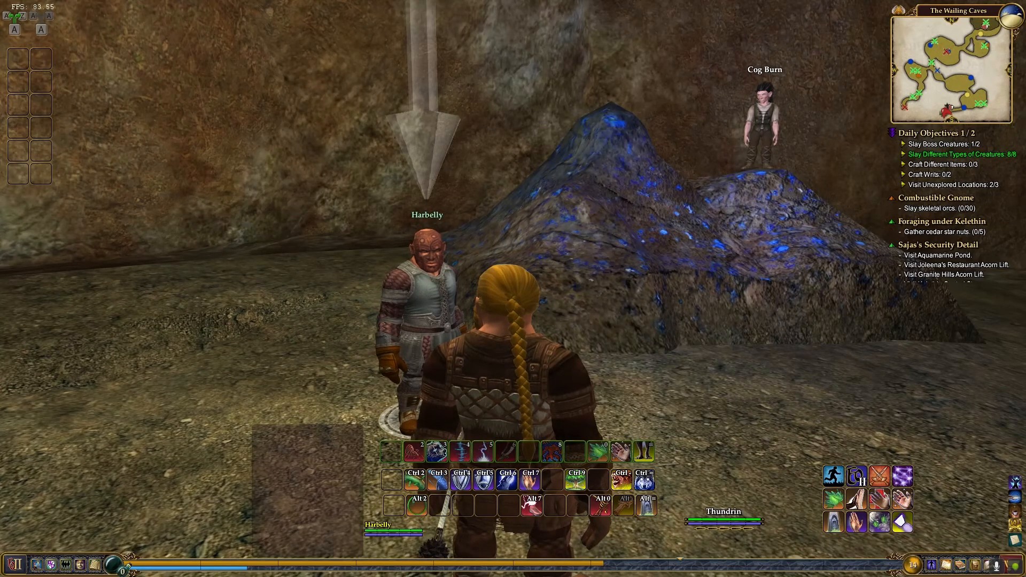
key(alt+Tab)
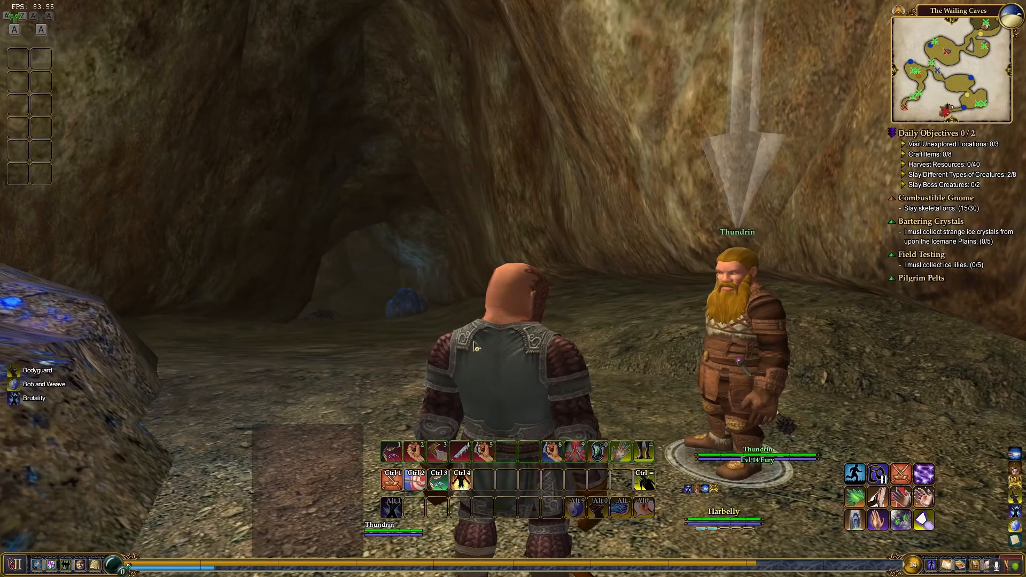
key(a)
key(d)
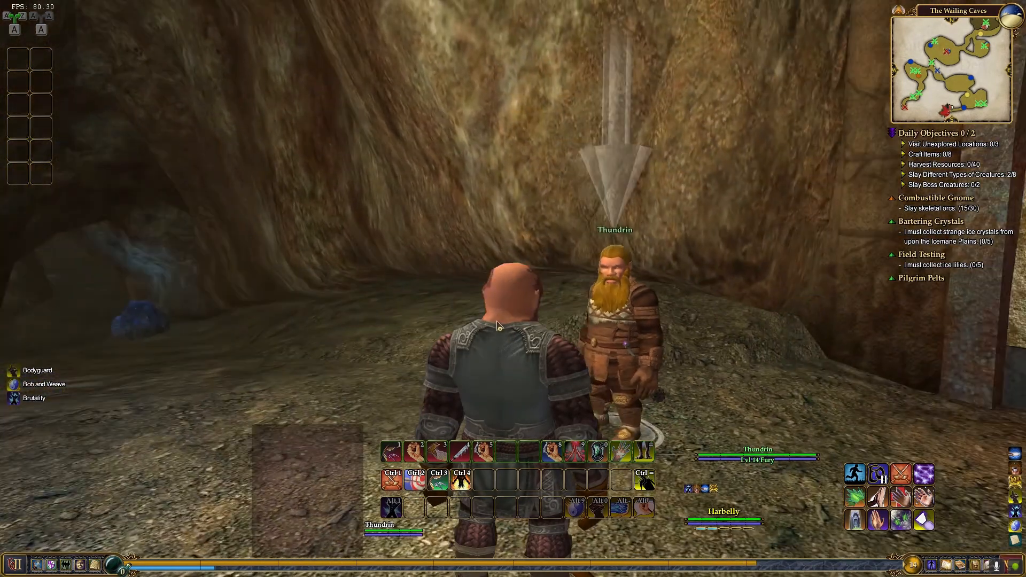
key(a)
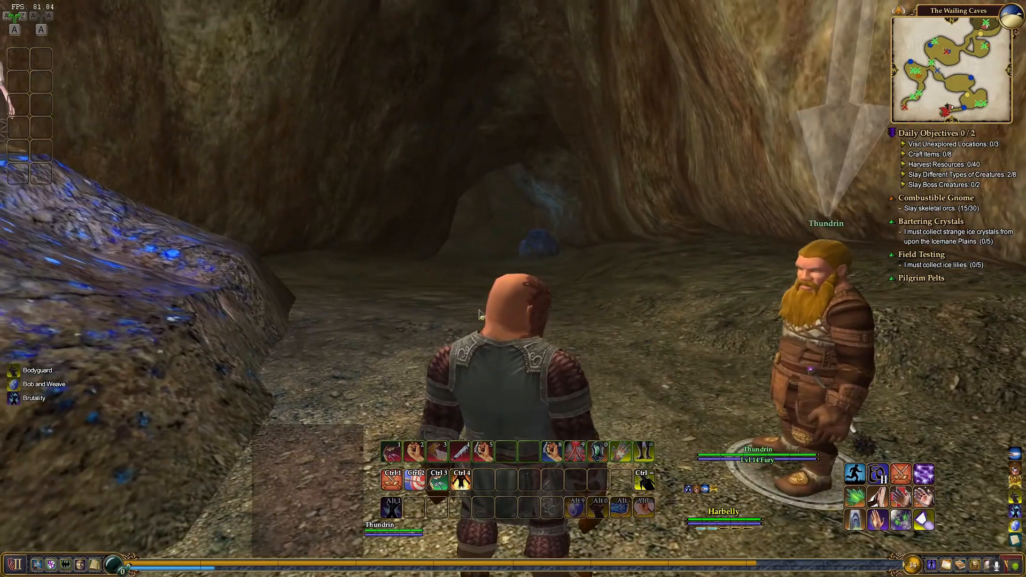
key(a)
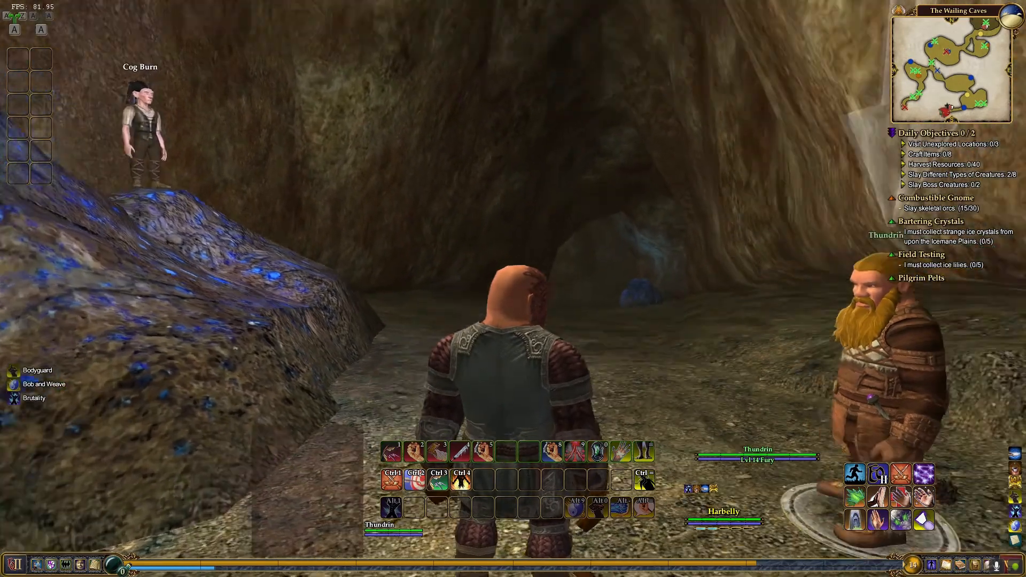
key(d)
key(a)
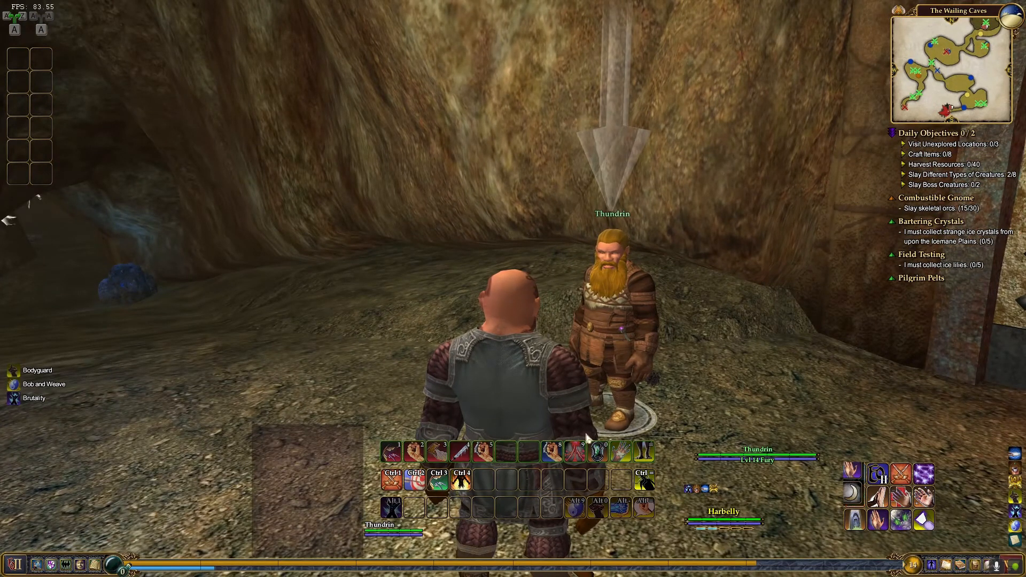
key(a)
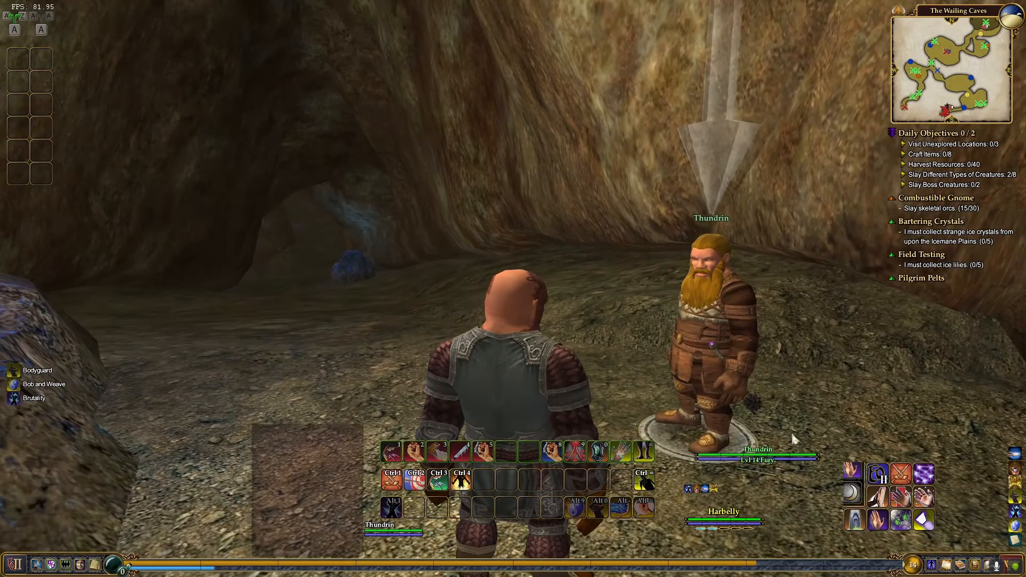
key(a)
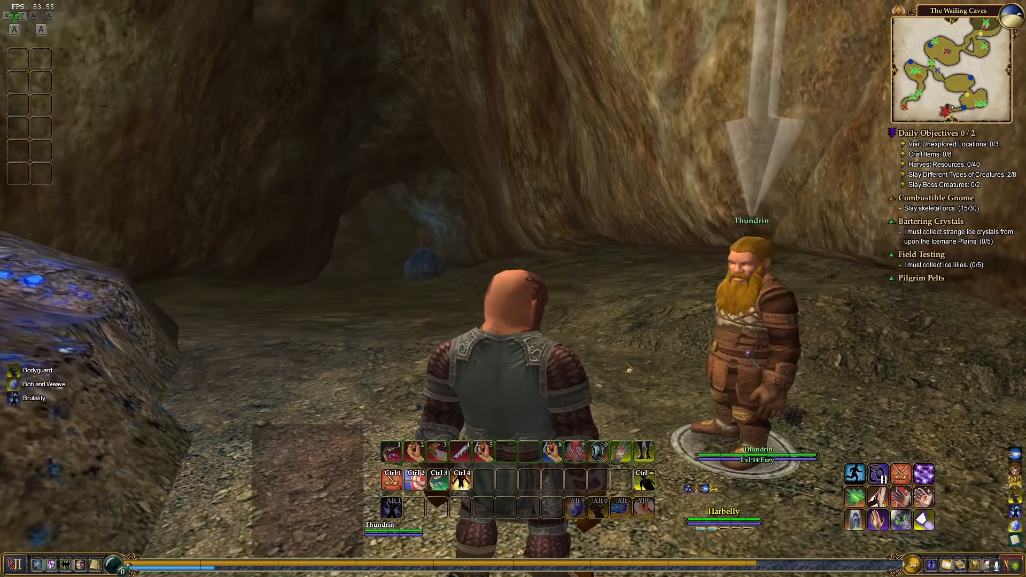
key(d)
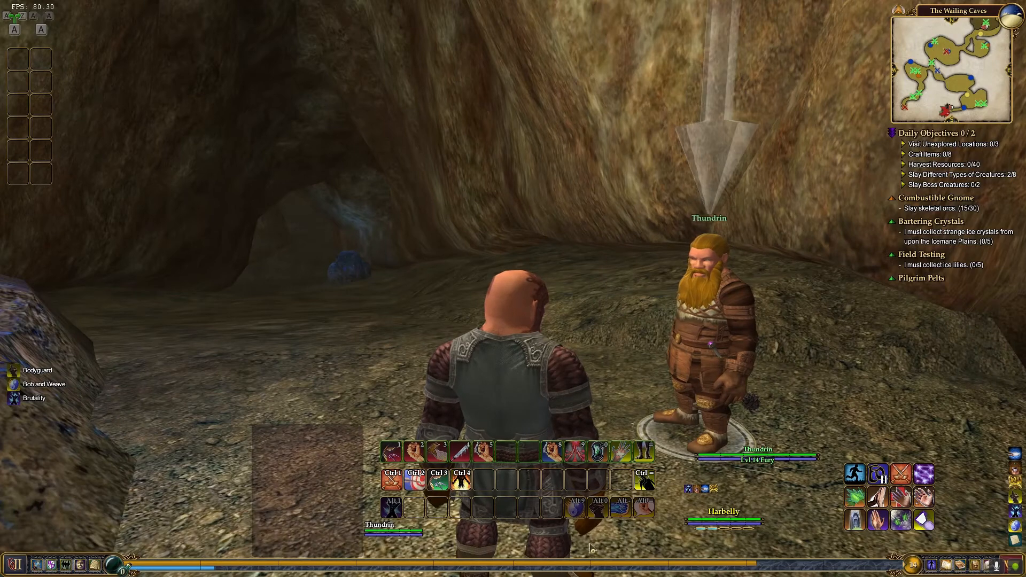
mouse_move(704, 540)
key(d)
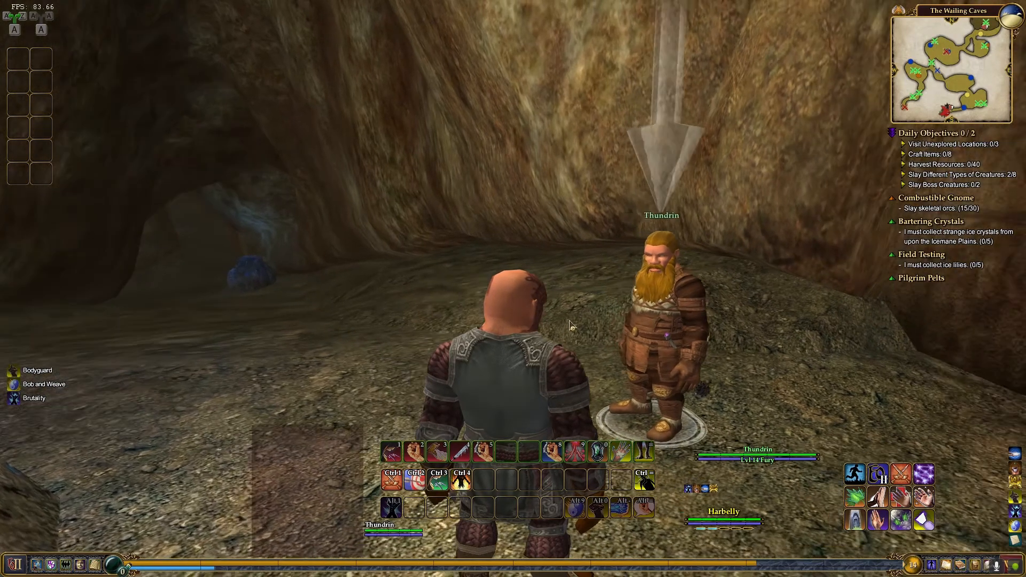
key(d)
key(a)
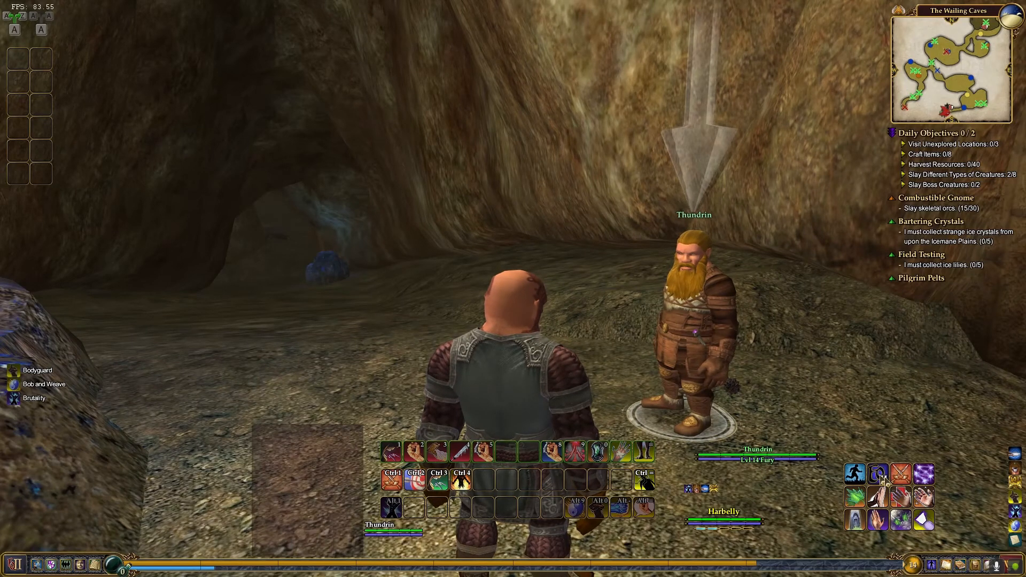
Switch to Thundrin's game window and review the Target macro's target Harbelly command and the available macro step types.
key(alt+Tab)
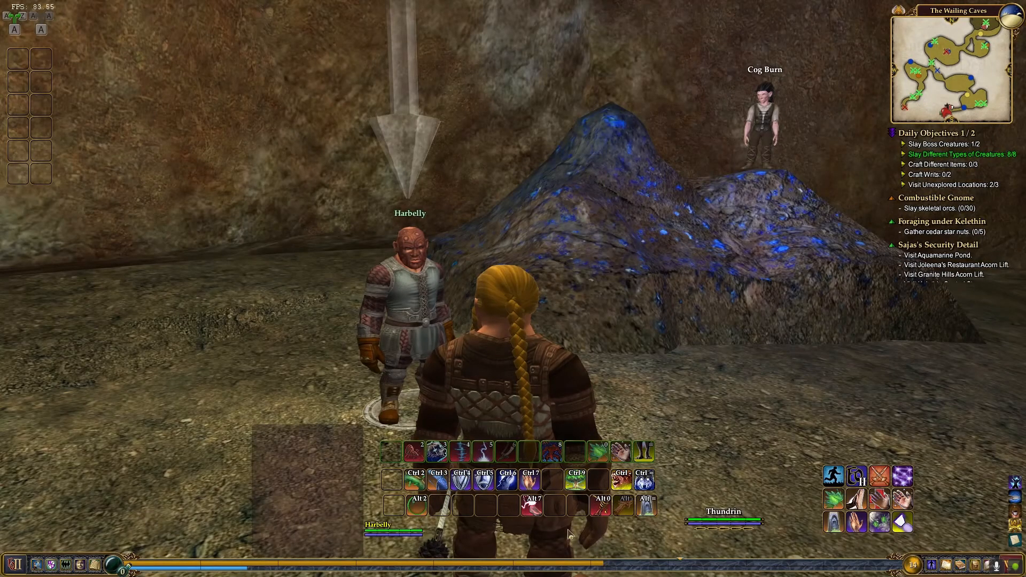
right_click(861, 478)
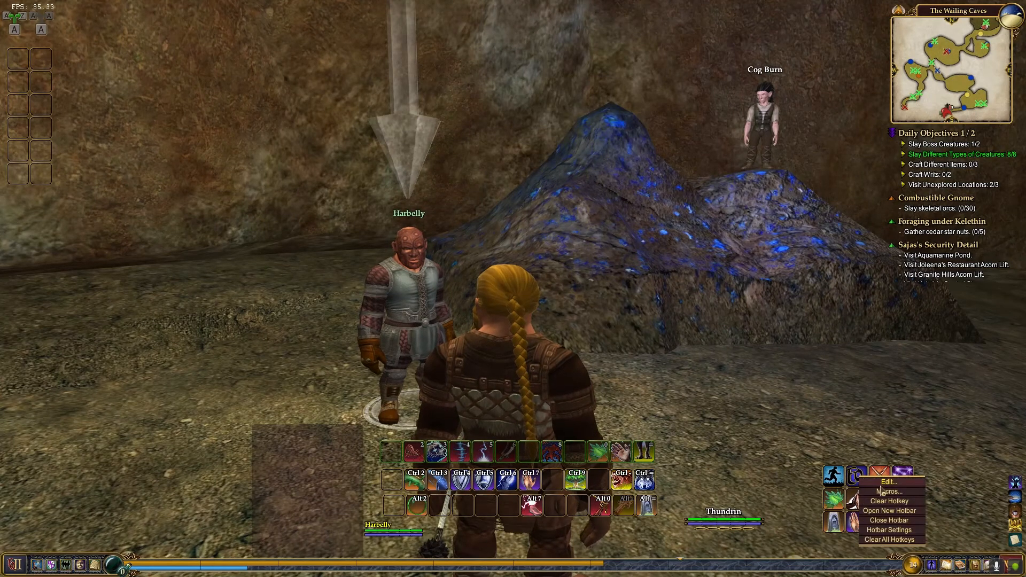
click(881, 491)
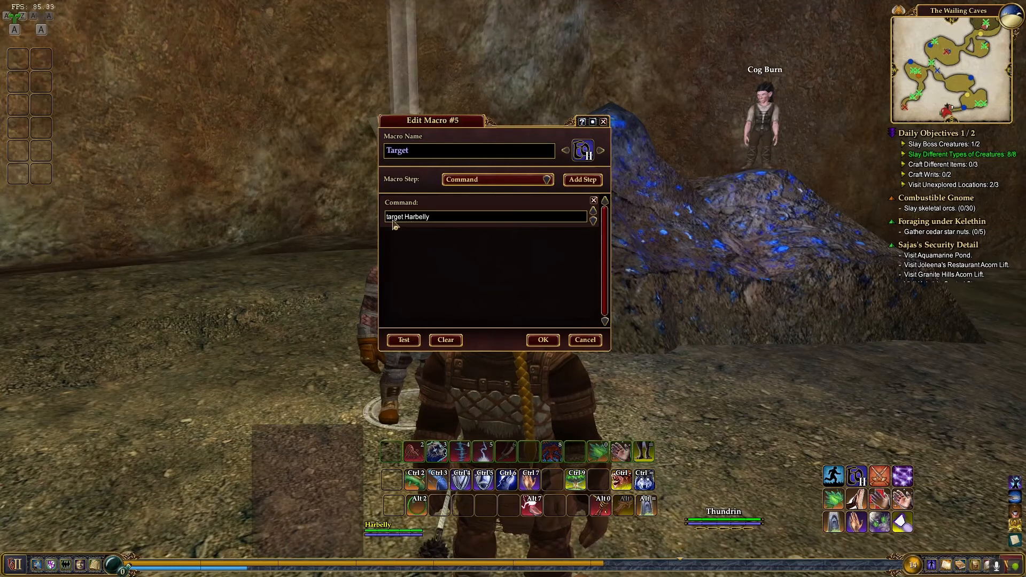
click(544, 180)
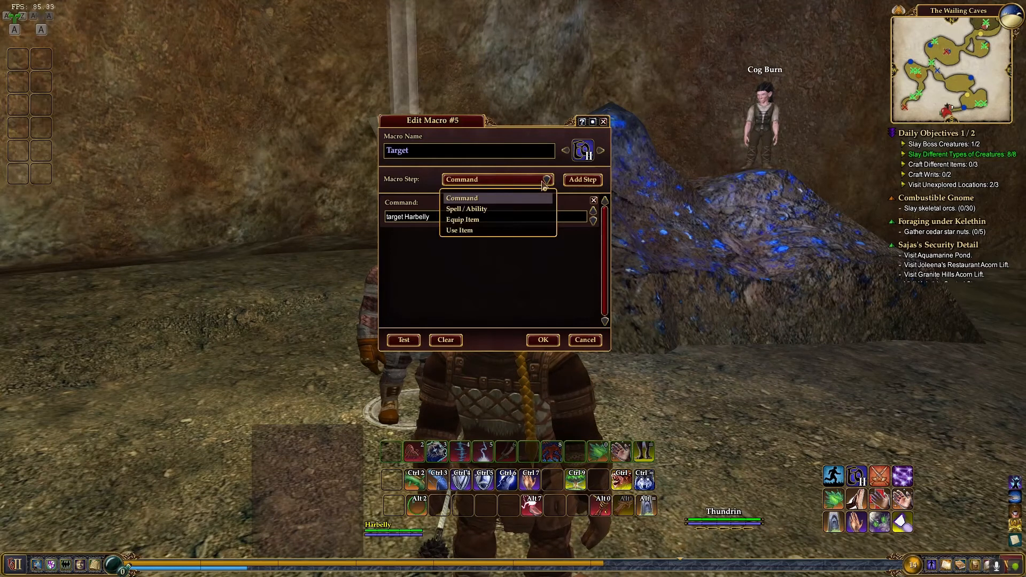
click(528, 198)
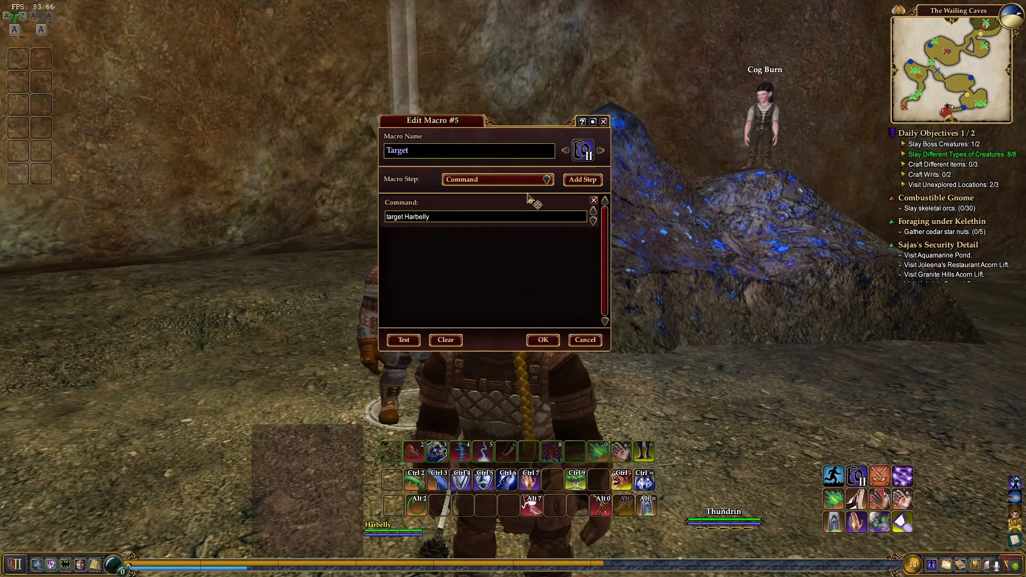
click(543, 340)
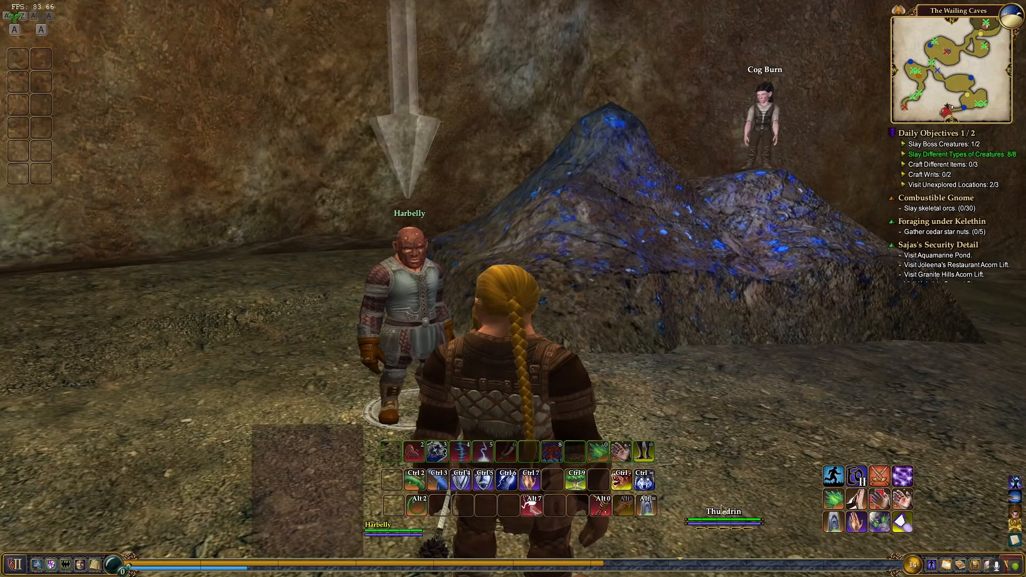
Target Thundrin and then Harbelly from the group display, turning the character to check each target marker.
click(725, 522)
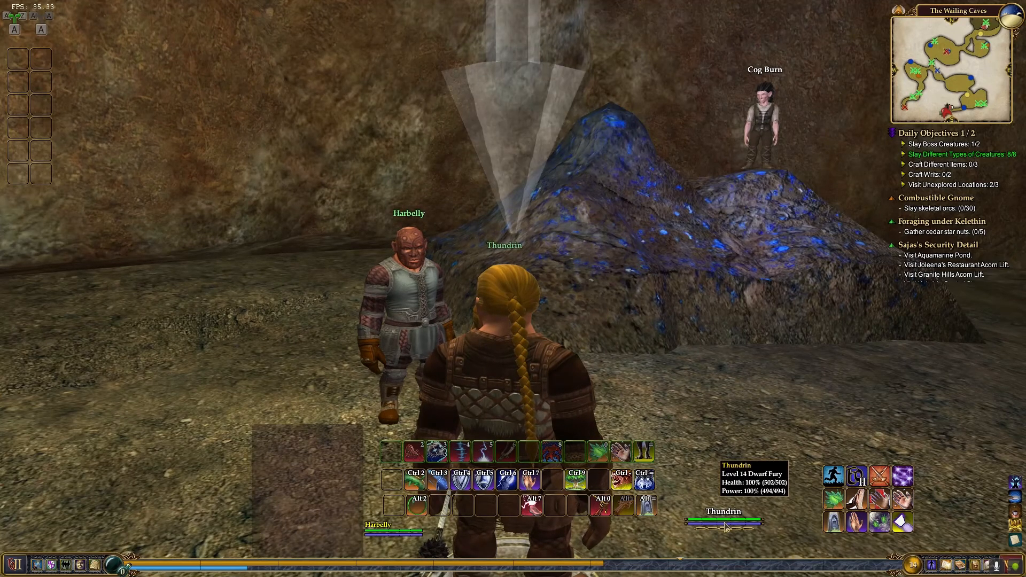
key(a)
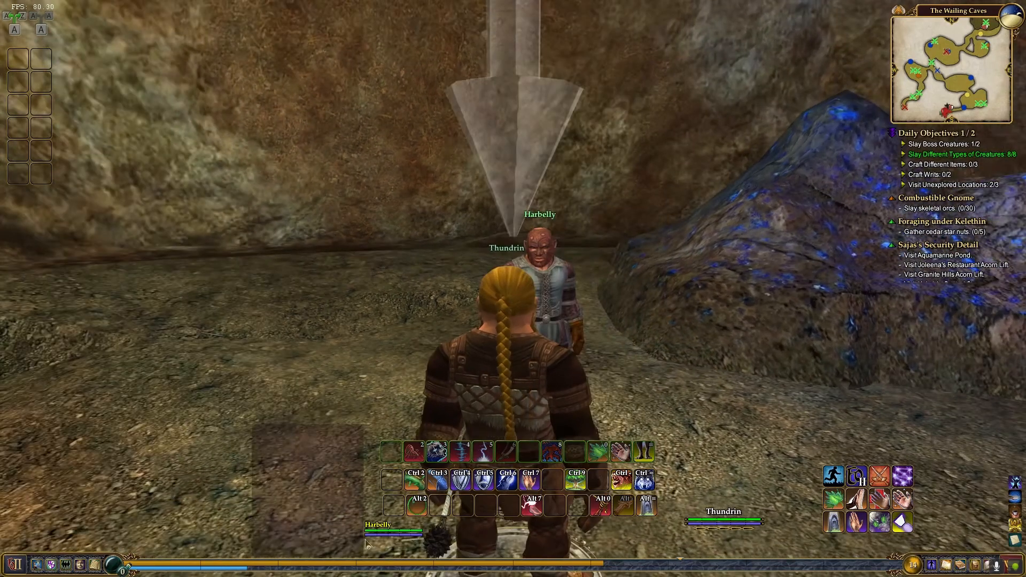
click(387, 531)
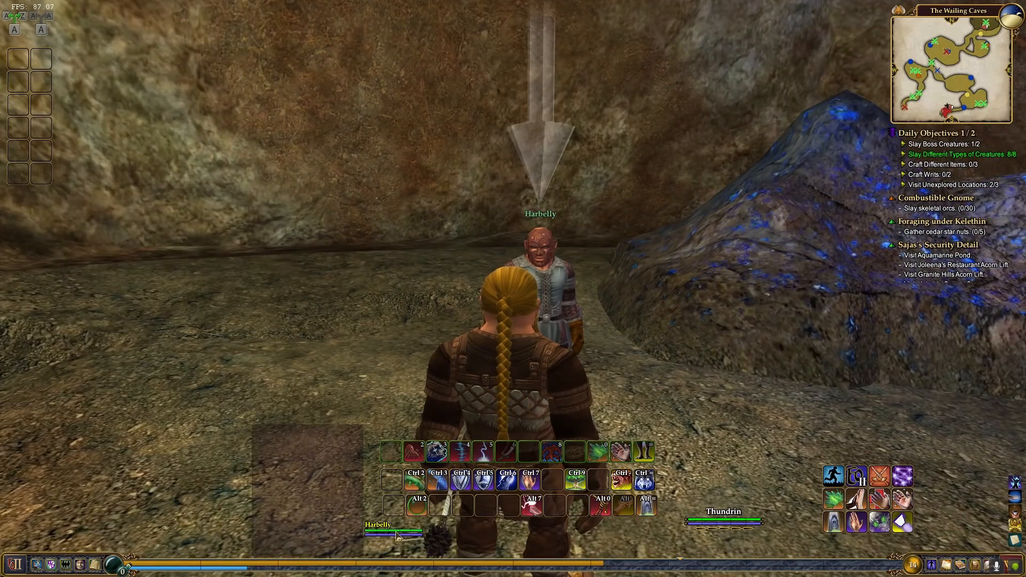
key(d)
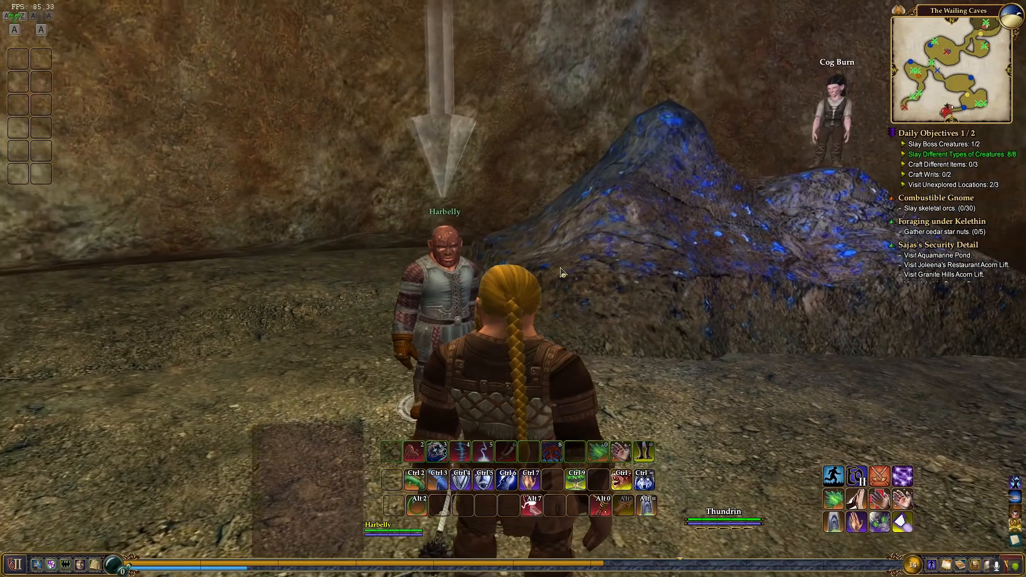
Hide Thundrin's game interface briefly and return to Harbelly's game window with its interface shown.
key(a)
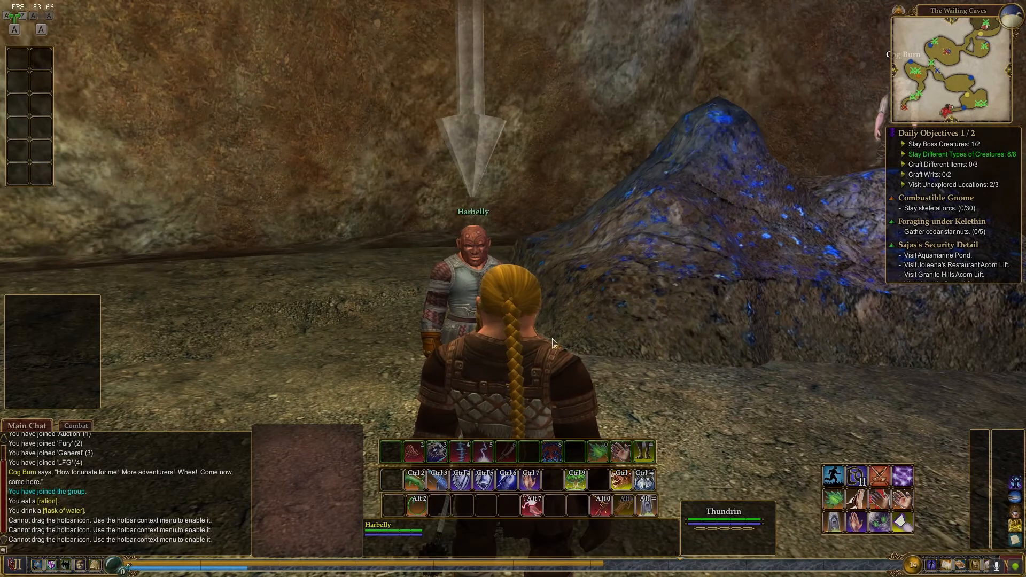
key(ctrl+alt+u)
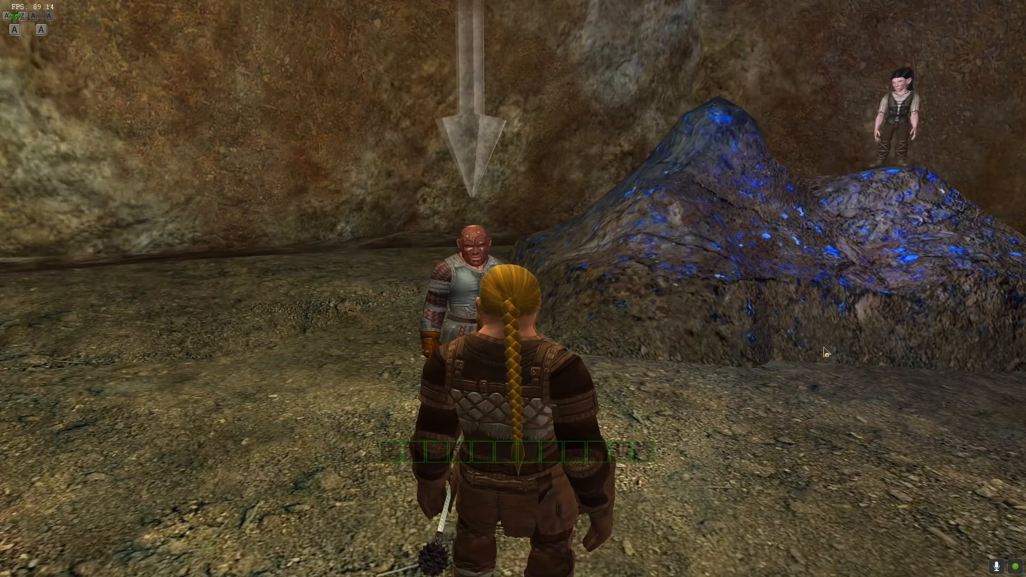
key(F12)
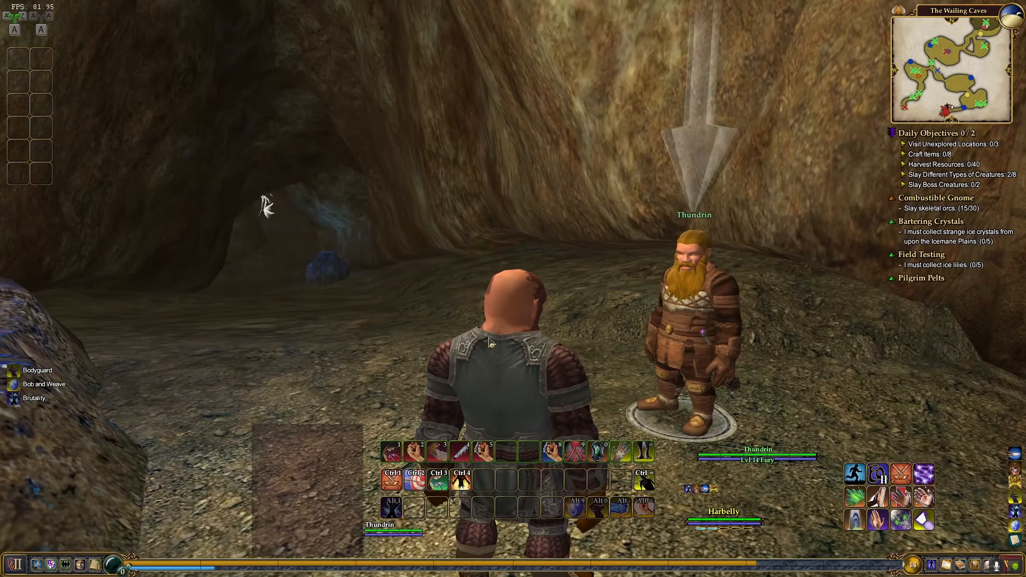
Turn Harbelly in both directions and back him away from Thundrin.
key(a)
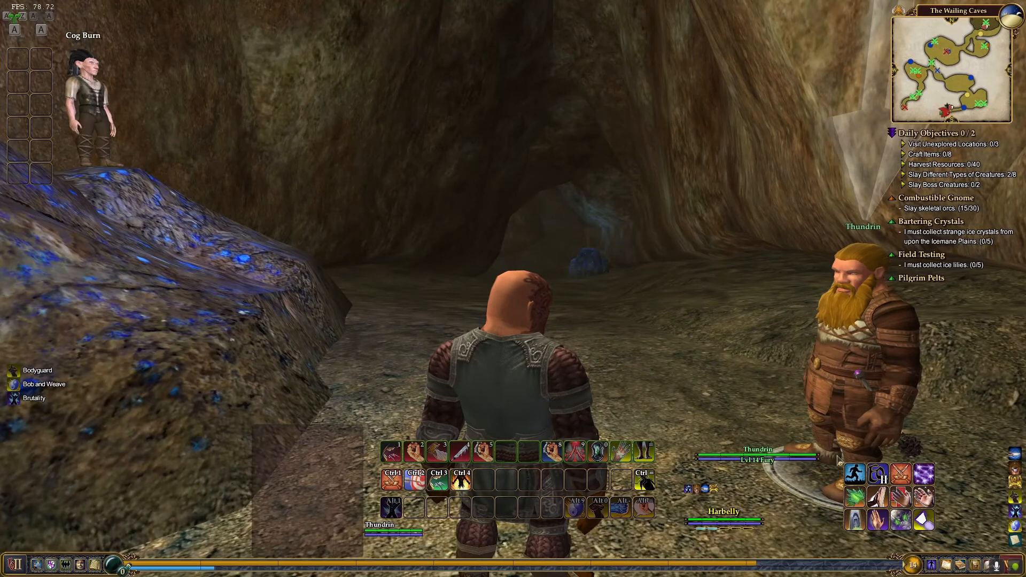
key(d)
key(d)
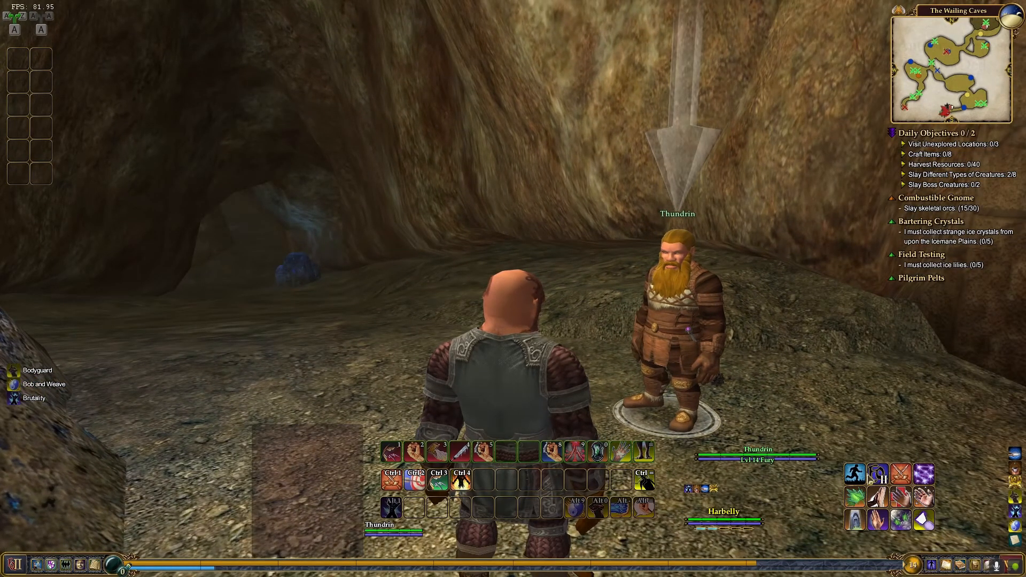
key(s)
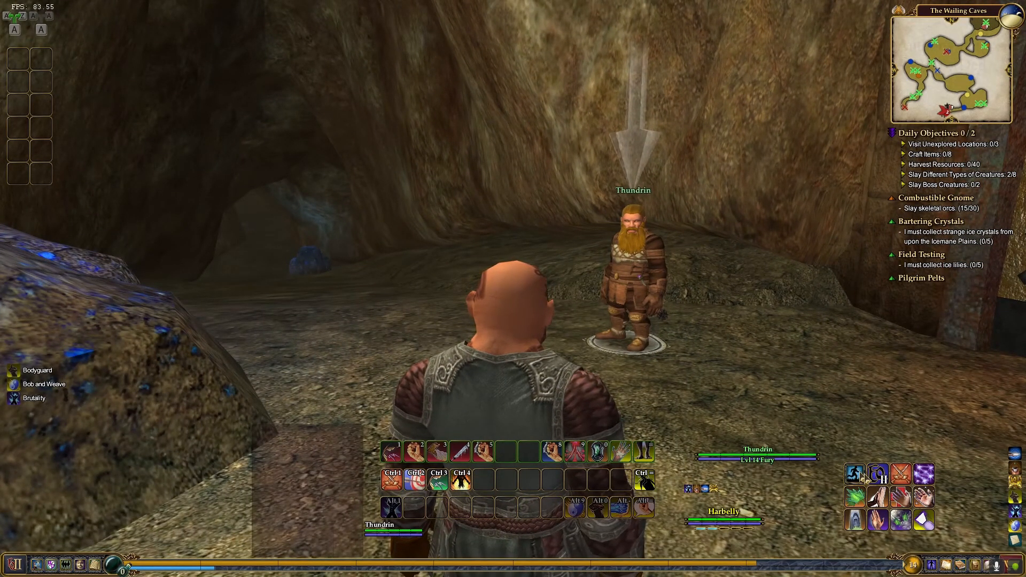
key(a)
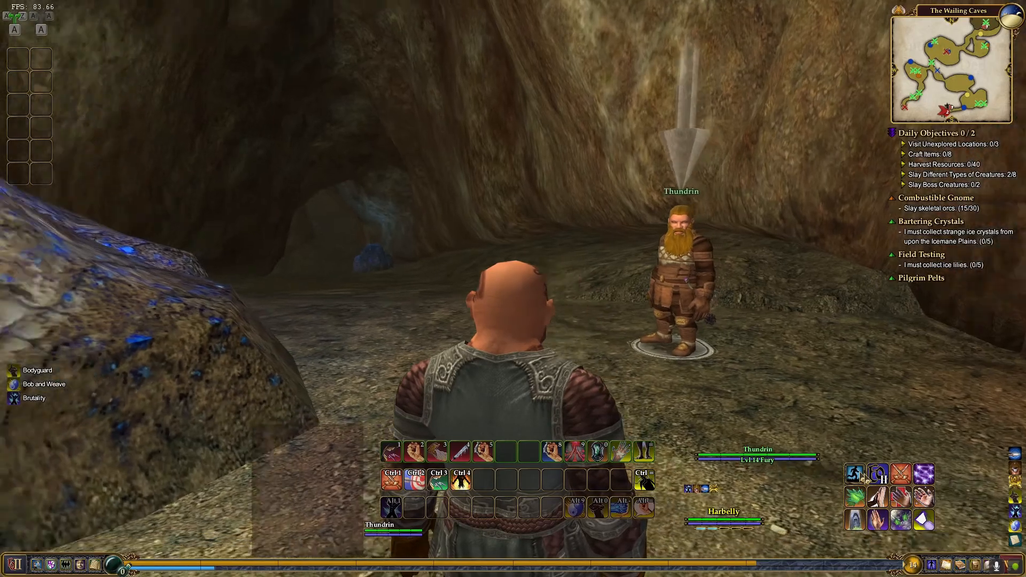
Run Harbelly around the cave to test Thundrin's following, stopping in front of the tunnel with the Shin'Ree apprentice.
key(w)
key(w)
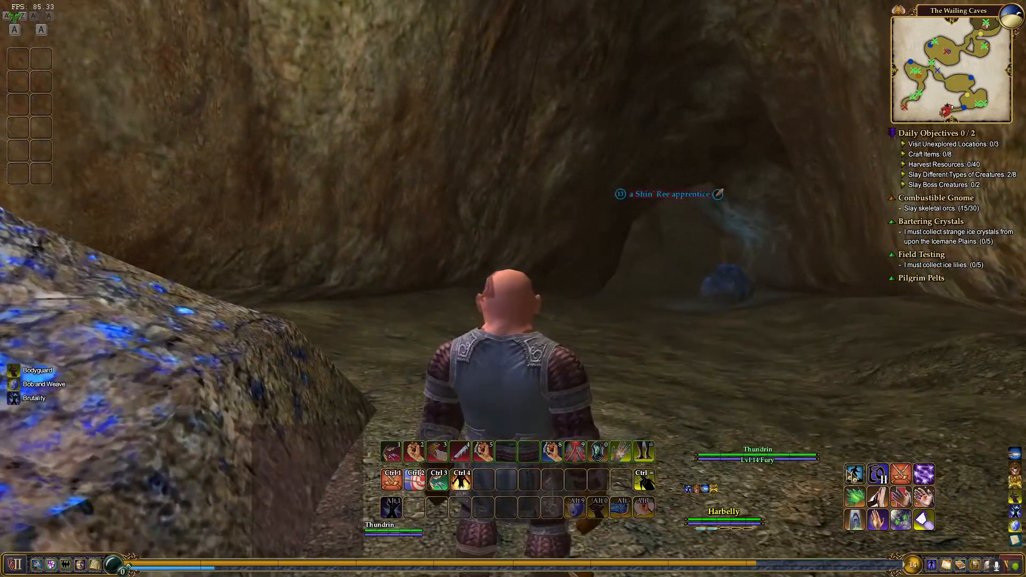
key(d)
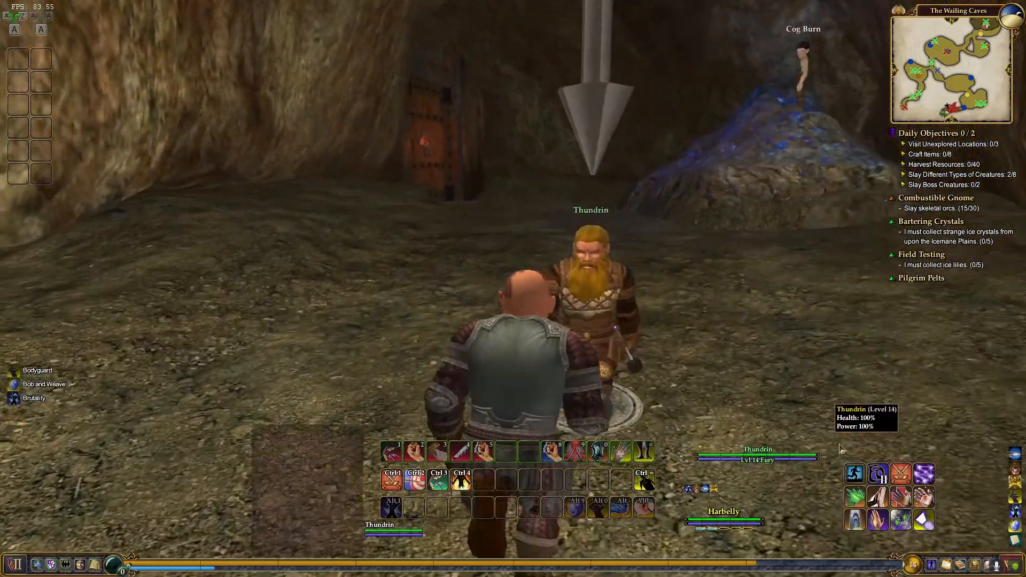
key(d)
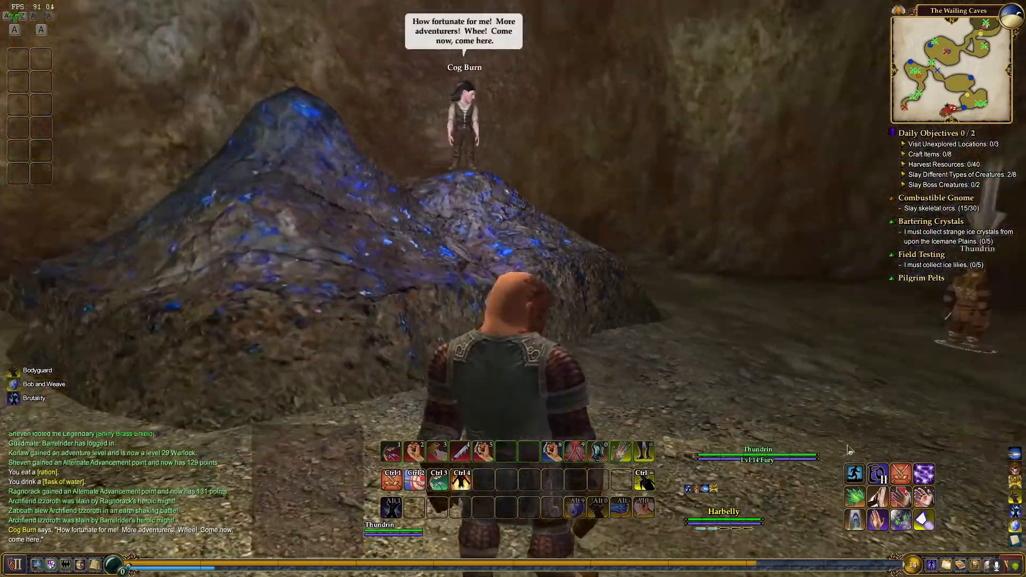
key(a)
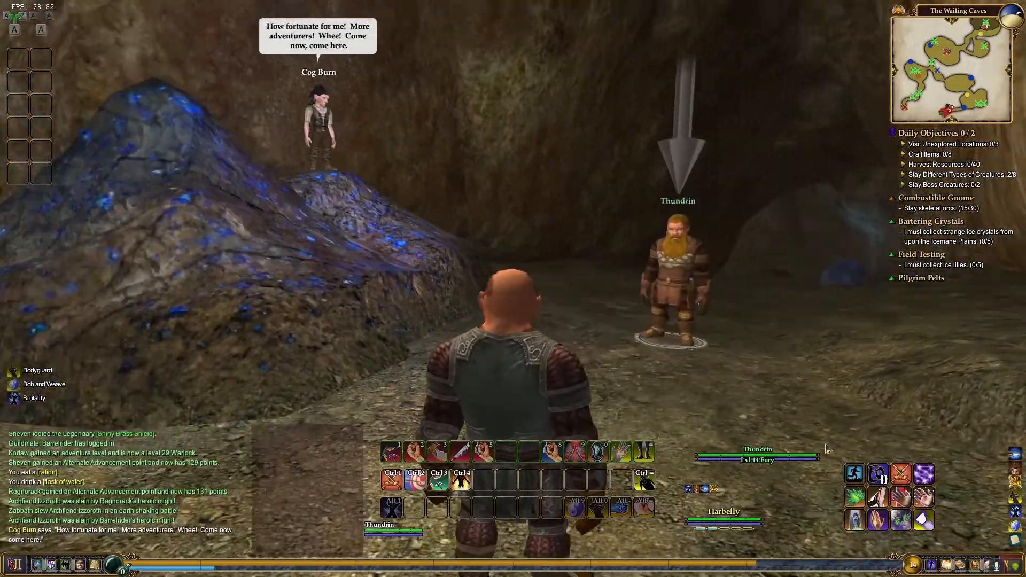
key(d)
key(w)
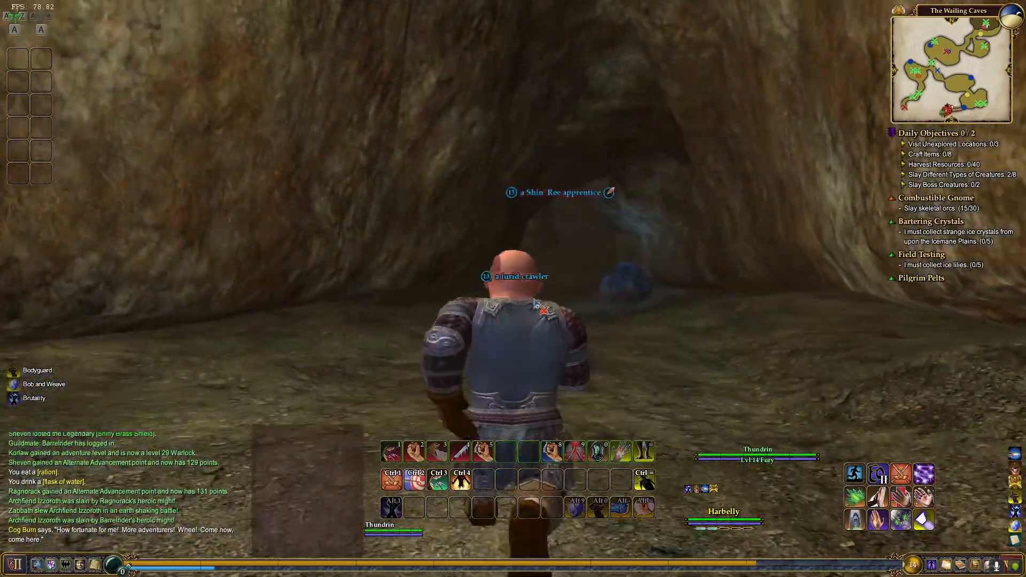
key(d)
key(a)
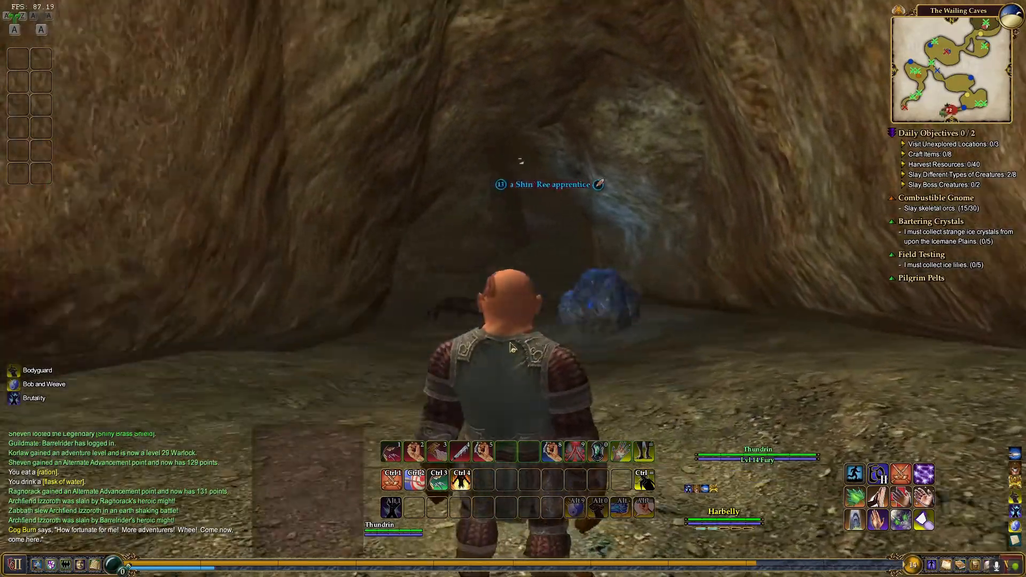
key(d)
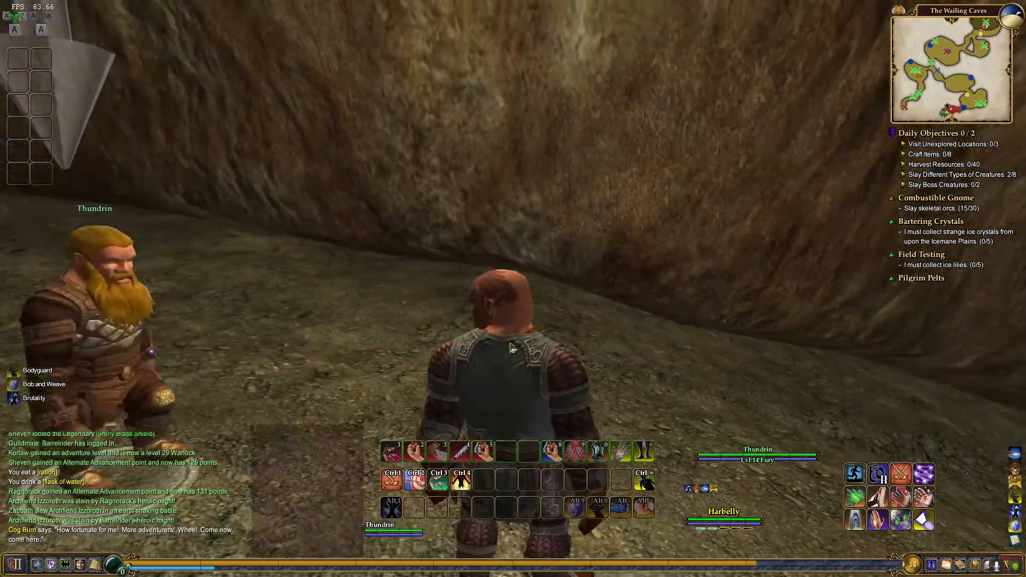
key(d)
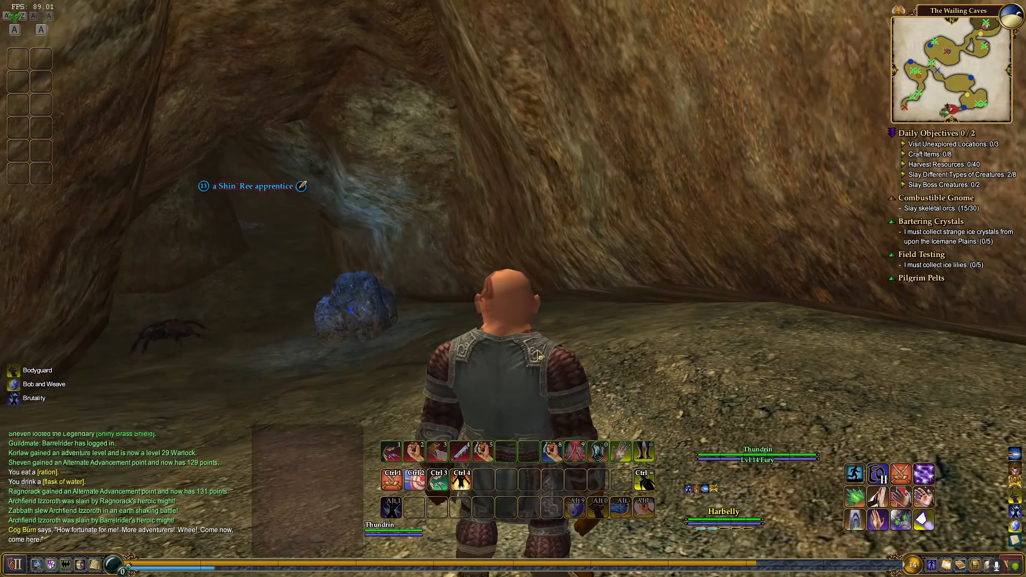
key(a)
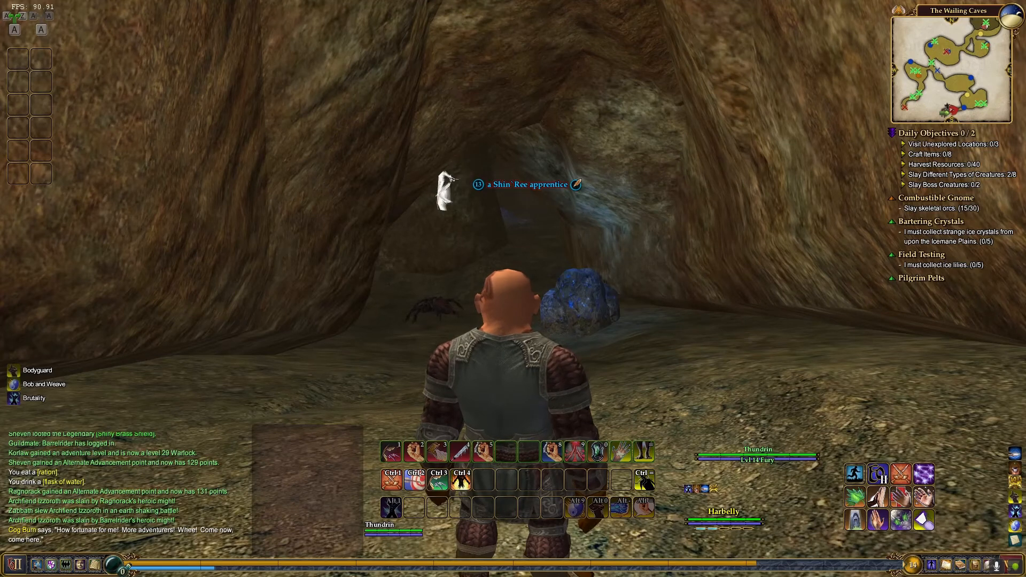
In Thundrin's game window, run /load_uisettings and import the user interface settings of Harbelly from the Test server.
key(alt+Tab)
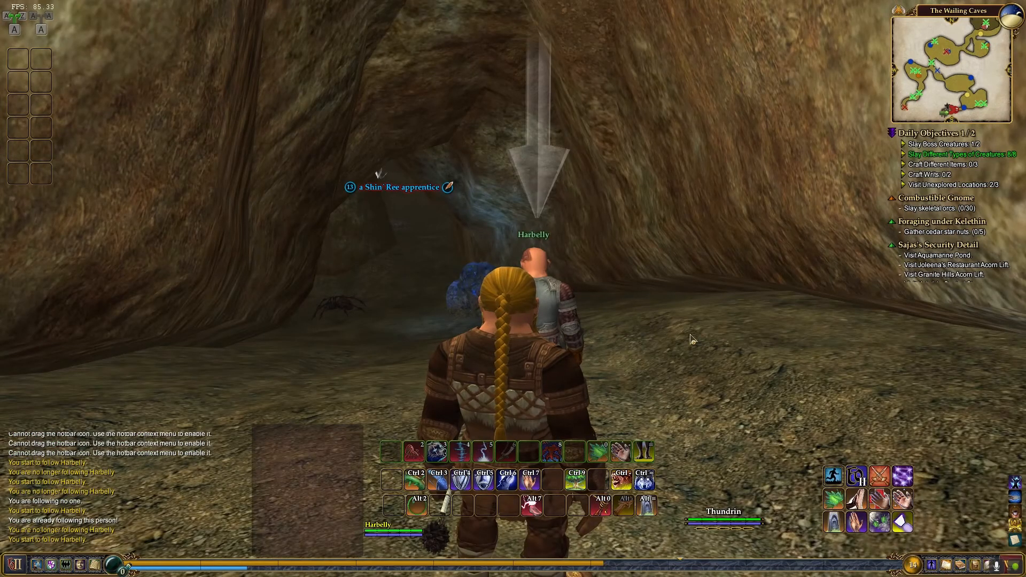
text(/load)
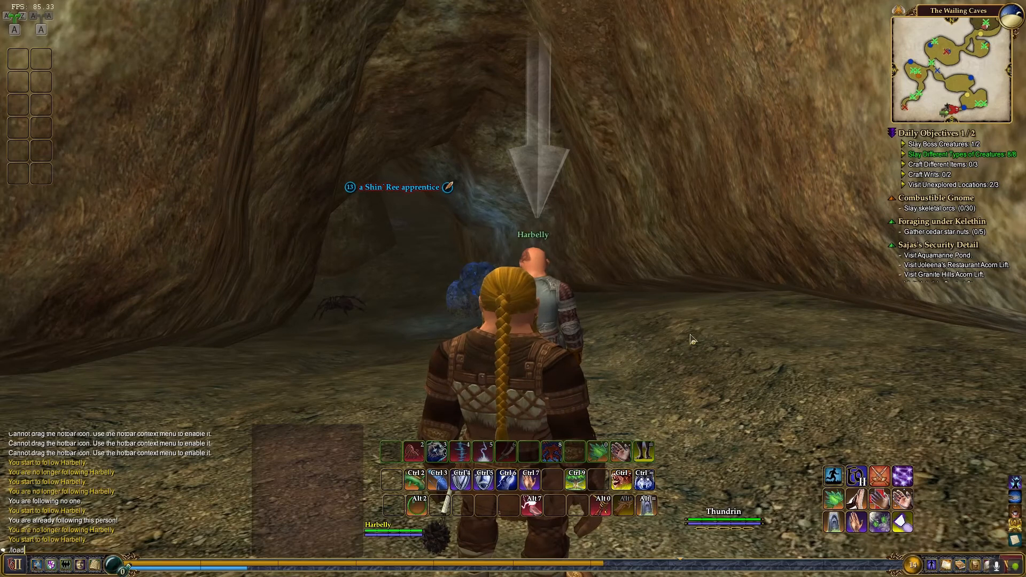
text(_uisettings)
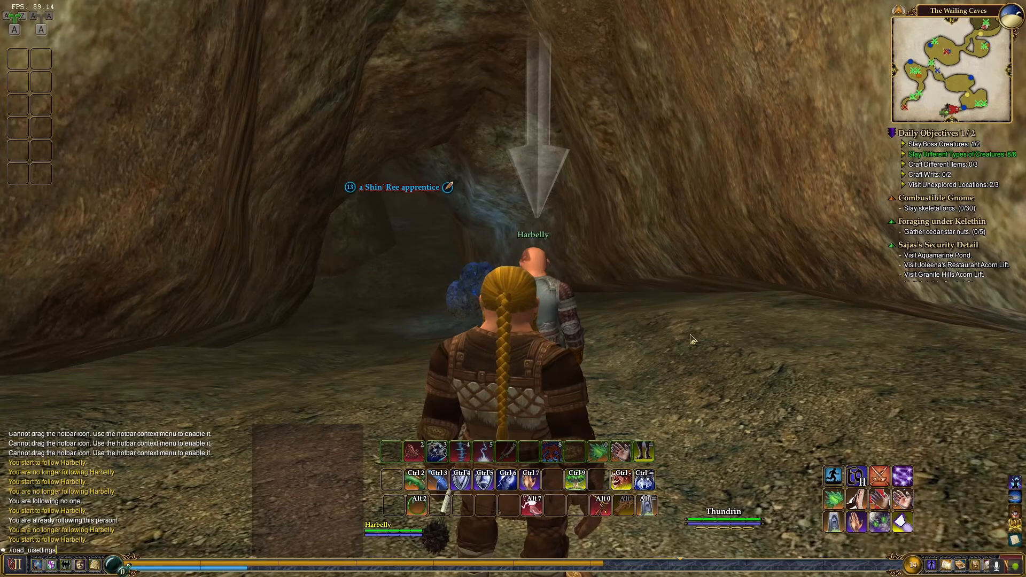
key(Return)
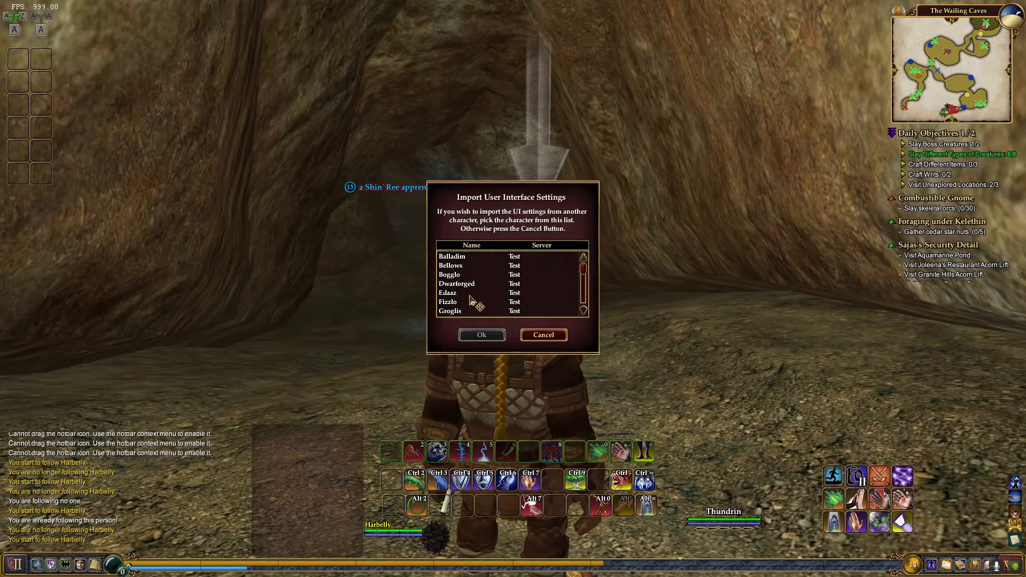
scroll(472, 299, down, 8)
scroll(473, 302, down, 4)
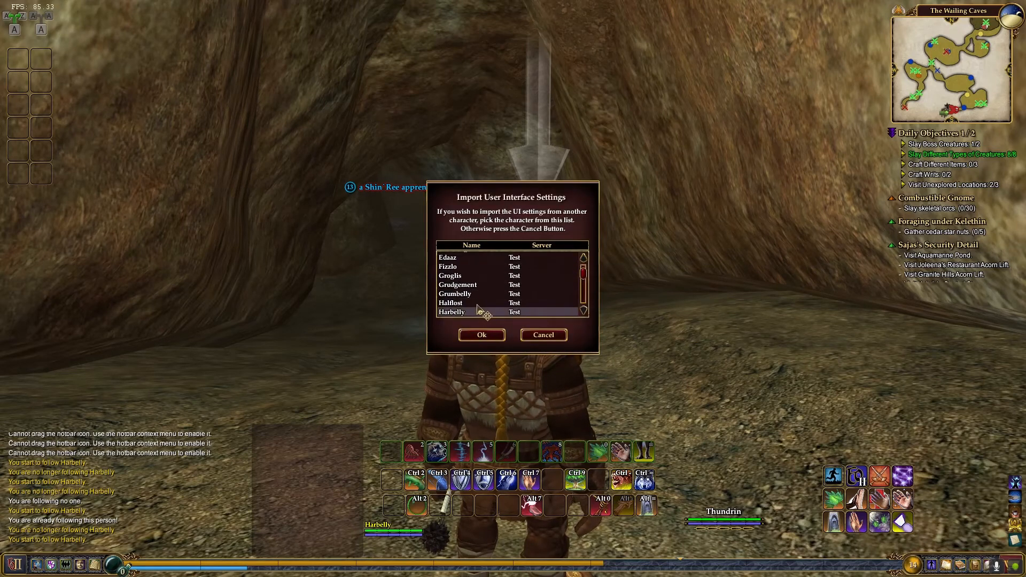
click(454, 296)
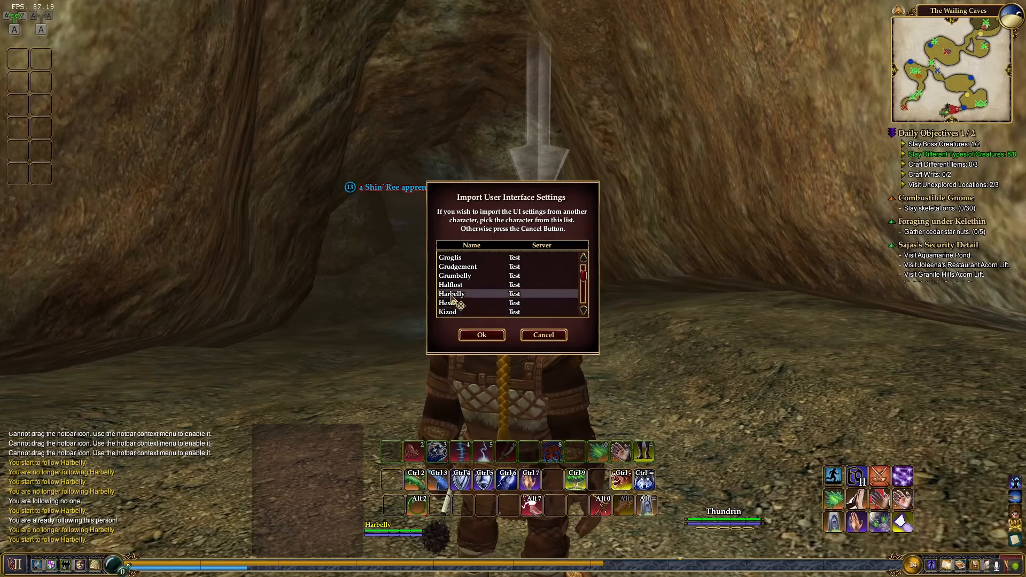
click(487, 337)
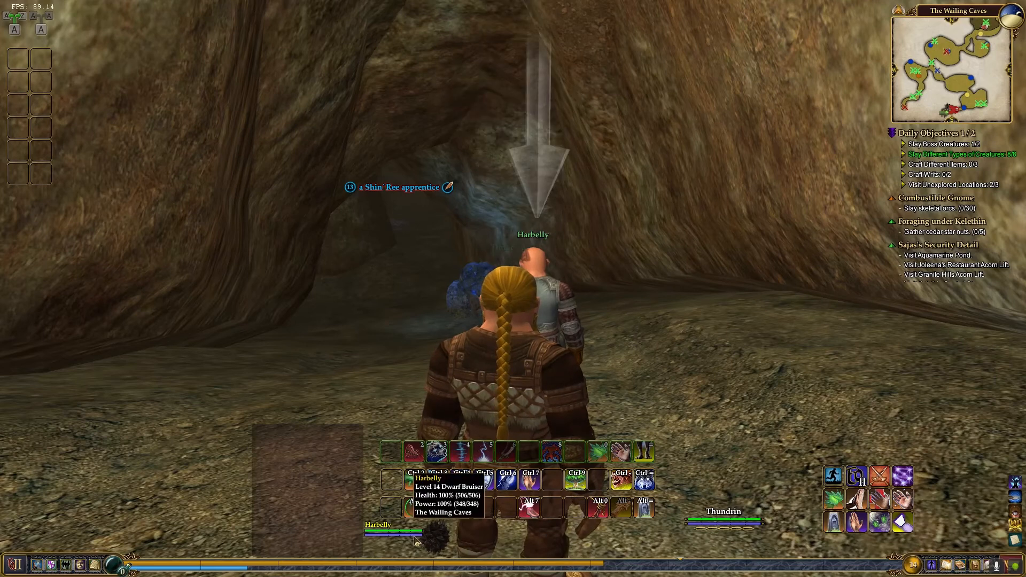
Switch back to Harbelly's game window and turn him around to face Thundrin.
key(alt+Tab)
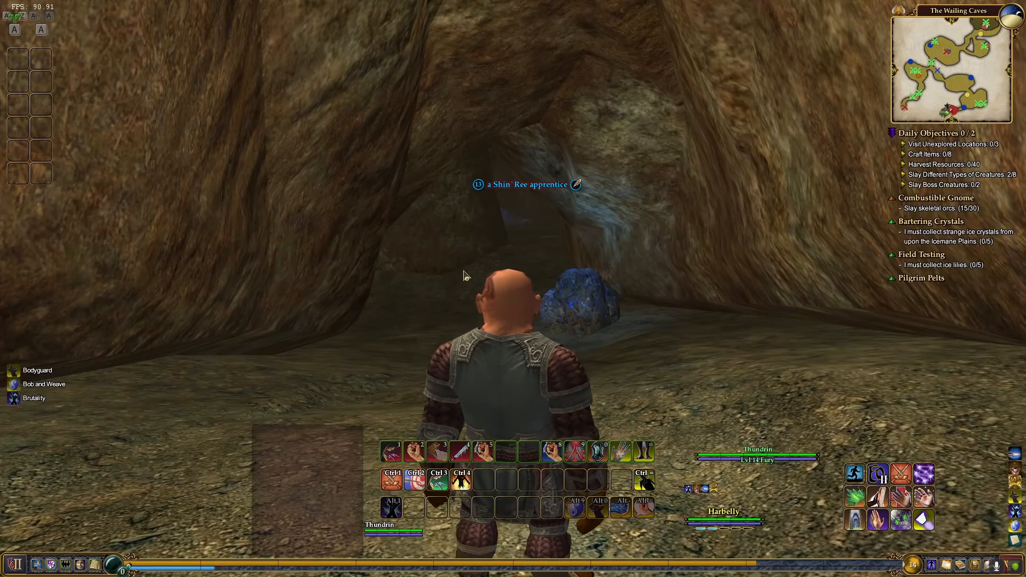
key(a)
key(a)
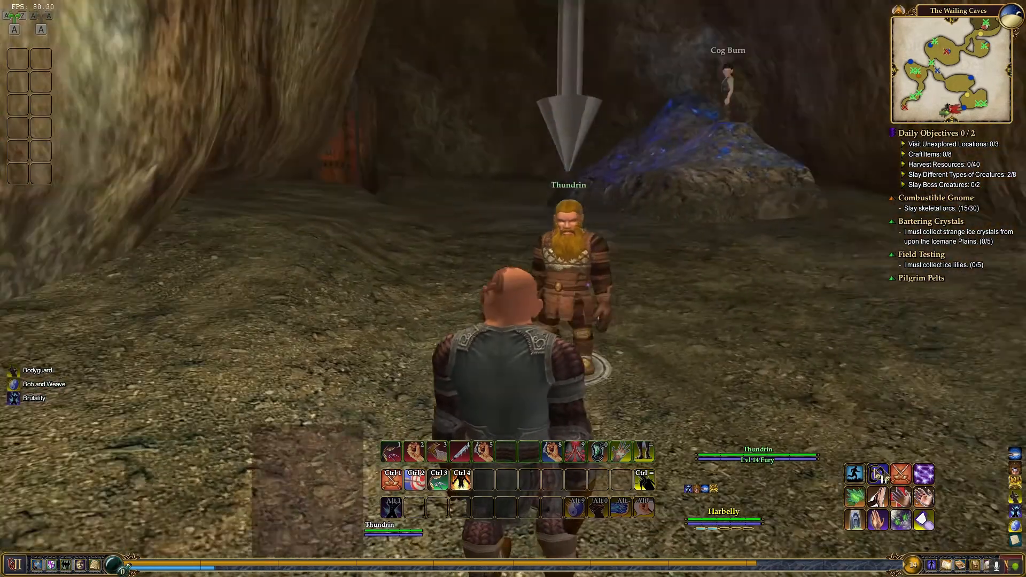
Back Harbelly away from Thundrin and turn him toward the tunnel with the Shin'Ree apprentice and the blue rocks.
key(s)
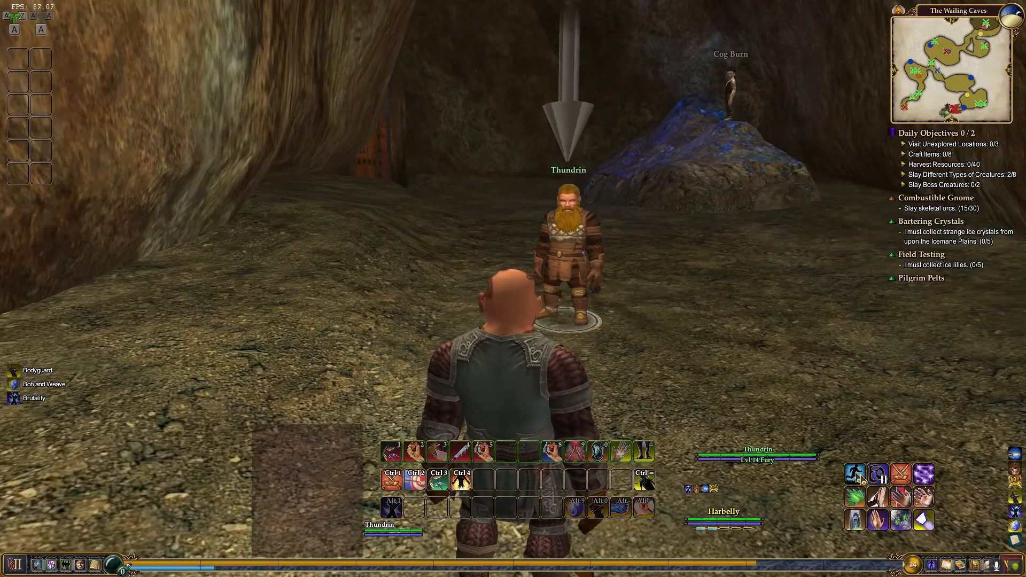
key(d)
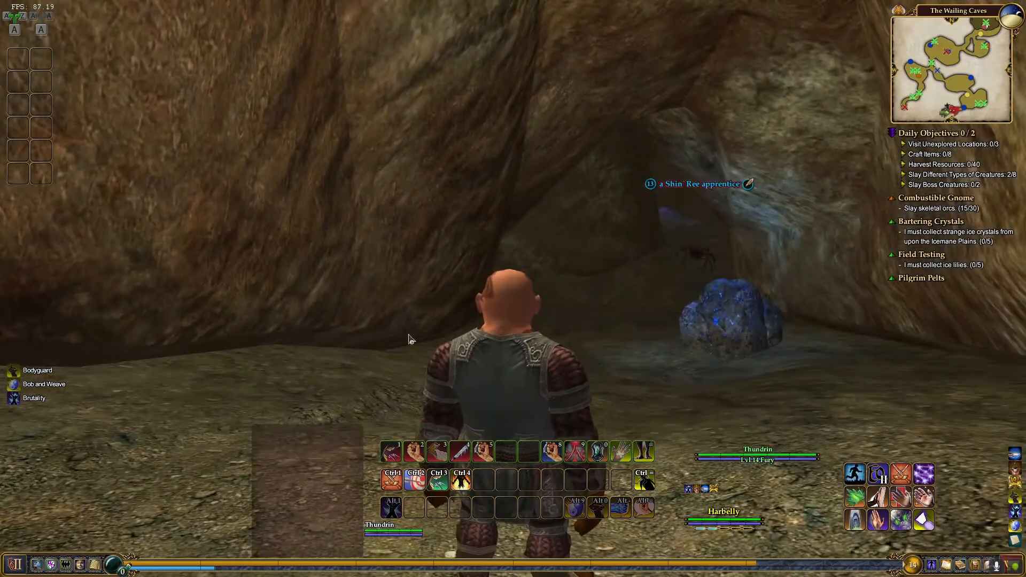
right_click(411, 338)
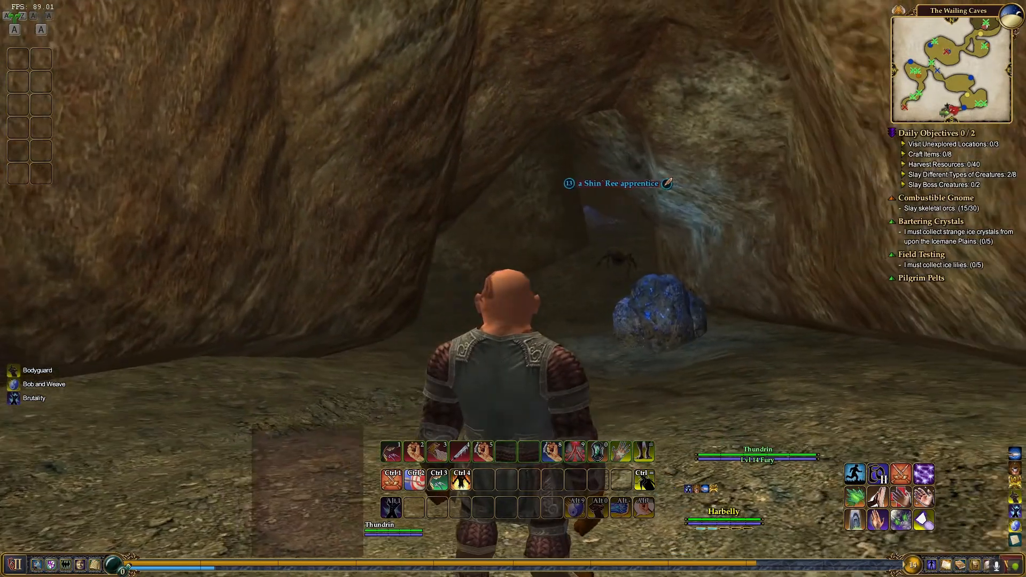
key(d)
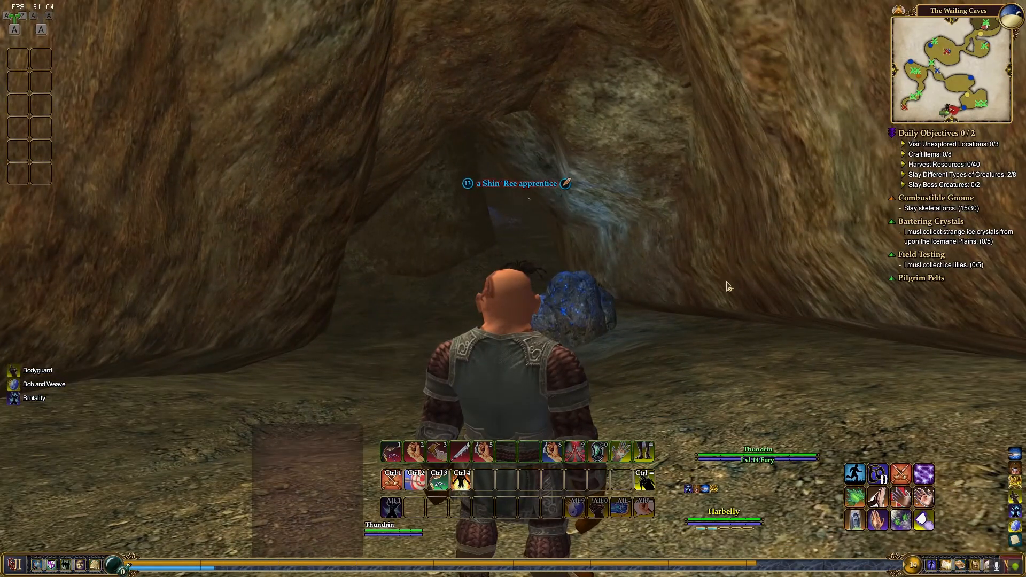
key(a)
key(d)
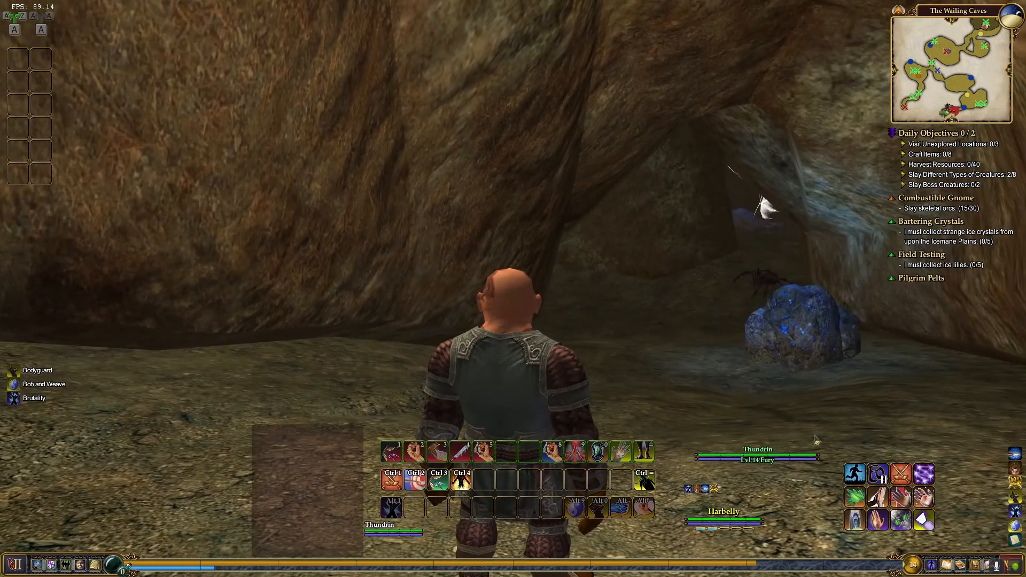
Check Thundrin's game window, return to Harbelly's and turn him toward the lurid crawler near the blue rocks.
key(alt+Tab)
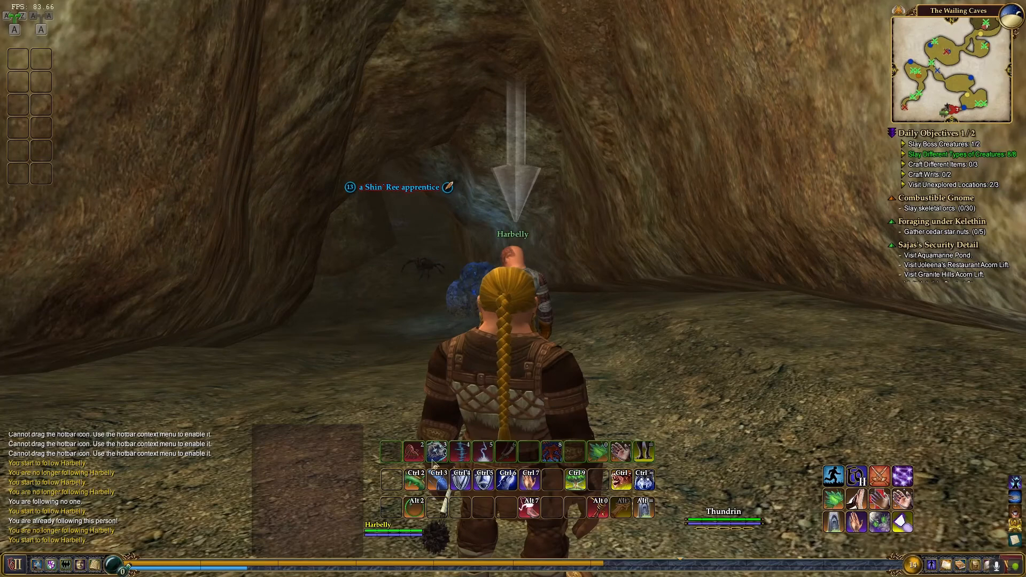
key(alt+Tab)
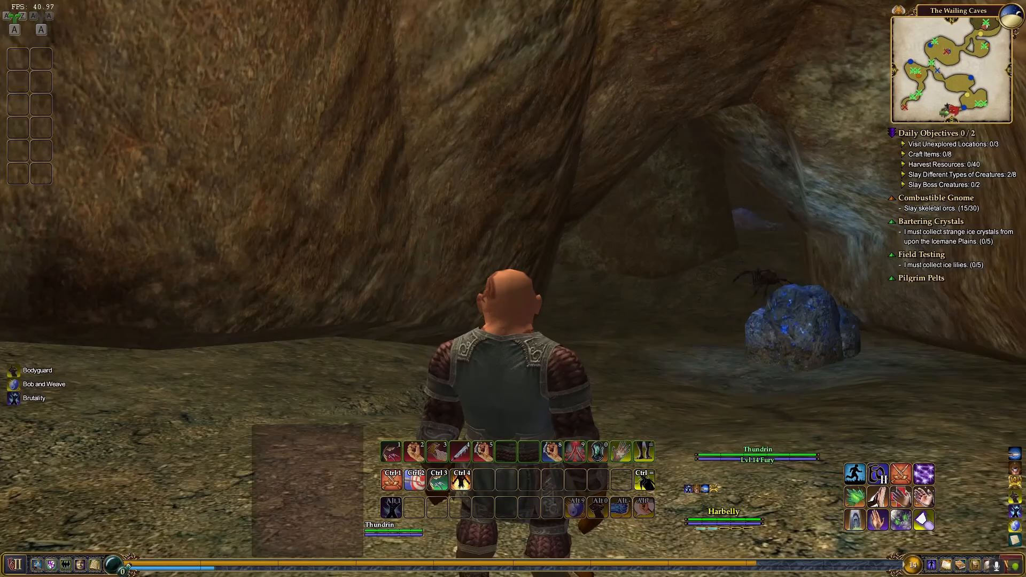
key(a)
key(d)
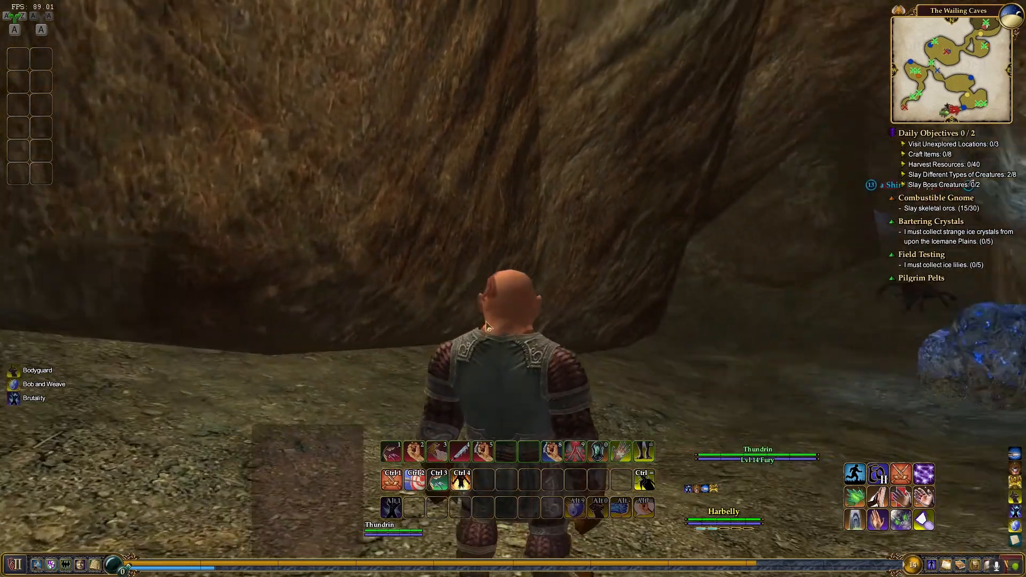
key(d)
key(a)
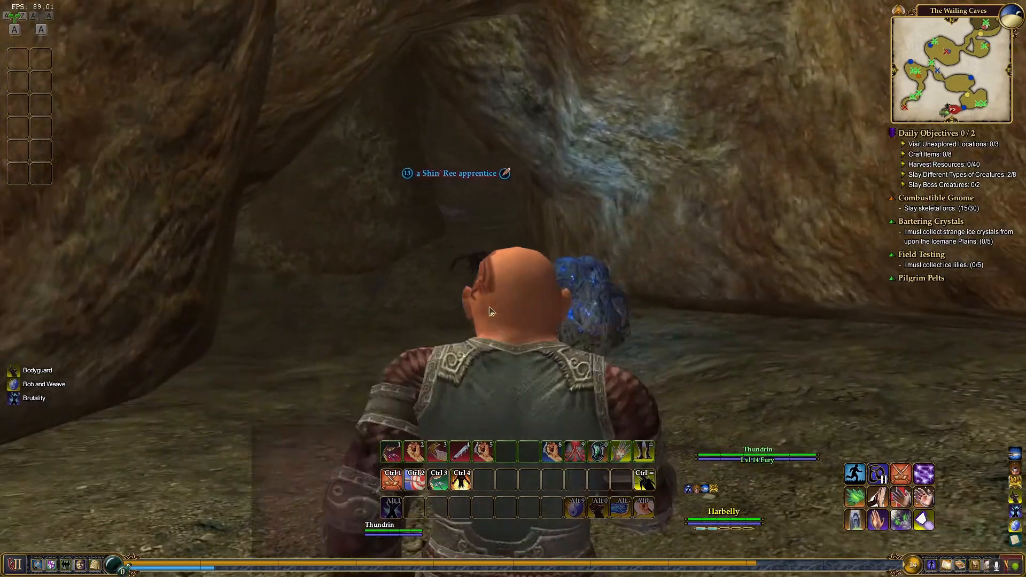
key(a)
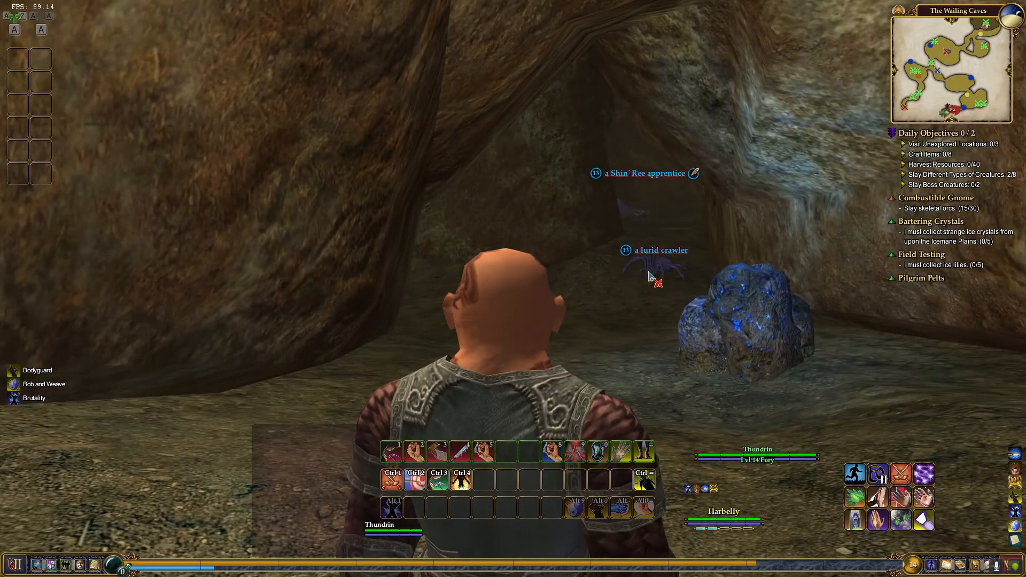
Move Harbelly up to the blue rocks at the tunnel entrance and engage the lurid crawler.
scroll(638, 282, down, 5)
key(w)
drag(571, 321, 602, 352)
key(d)
key(a)
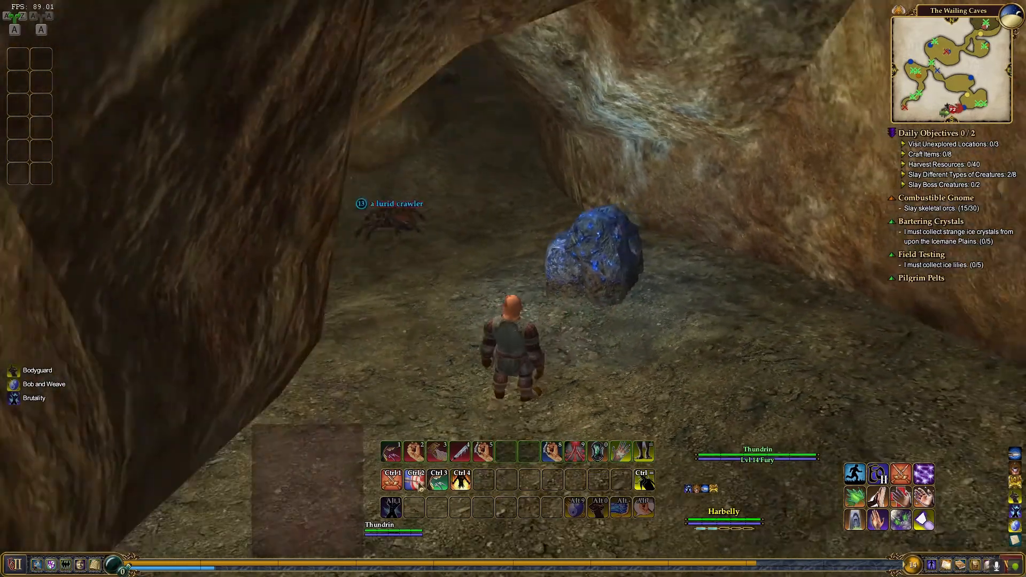
key(w)
click(554, 216)
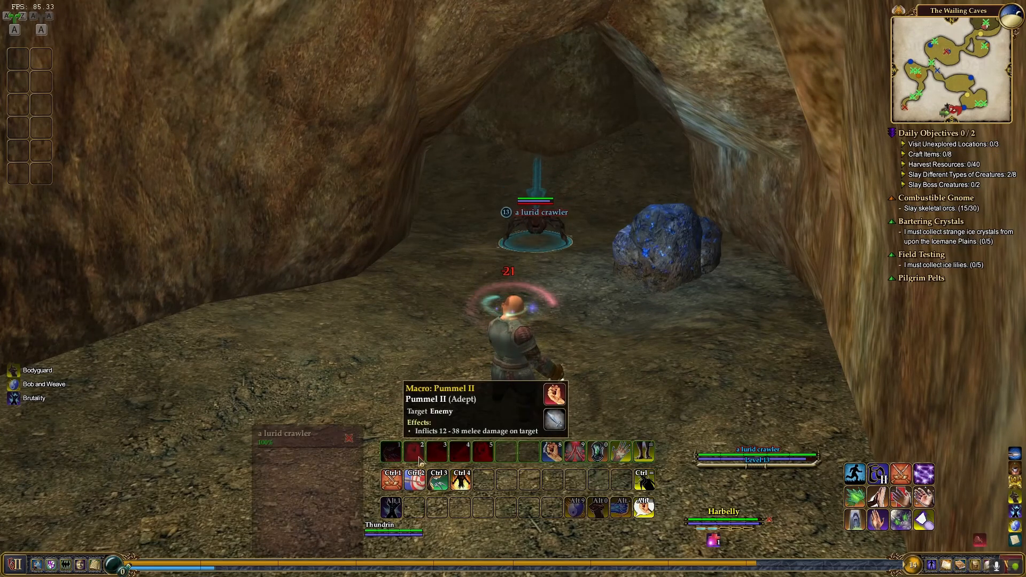
Turn Harbelly to face the crawler and kill it with Pummel II, Roundhouse and the other combat macros, healing him through Thundrin.
key(w)
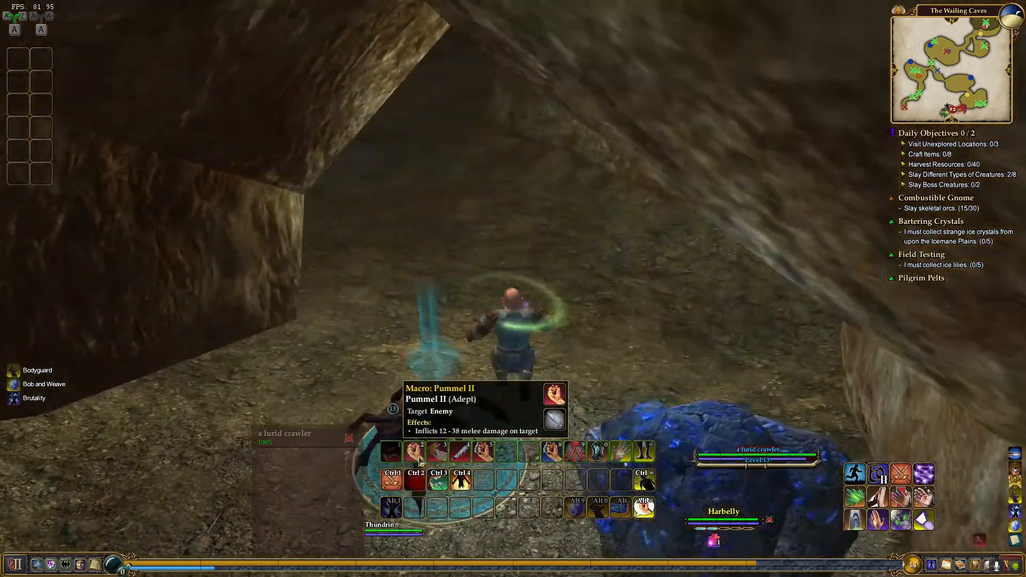
key(a)
key(a)
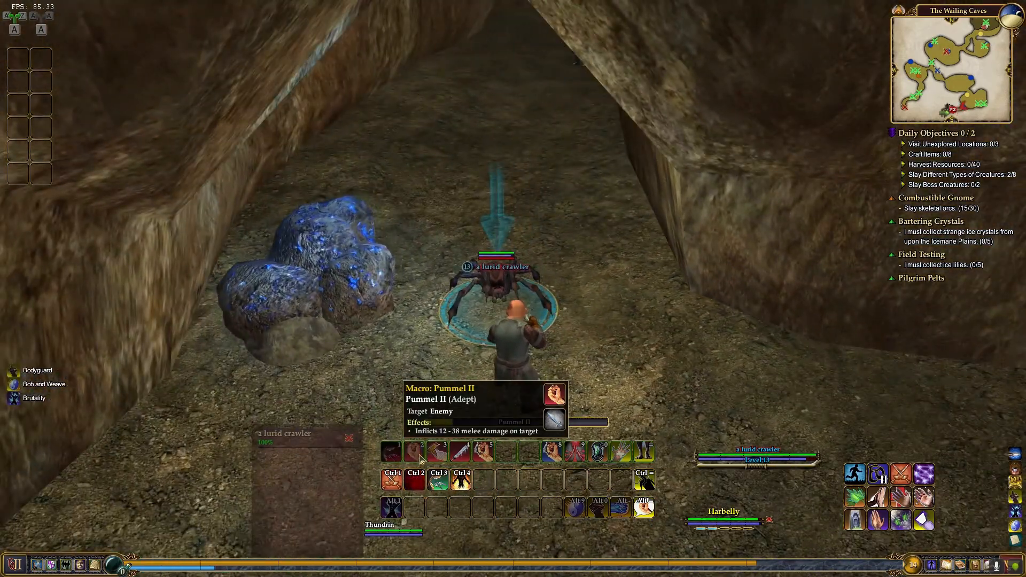
click(421, 459)
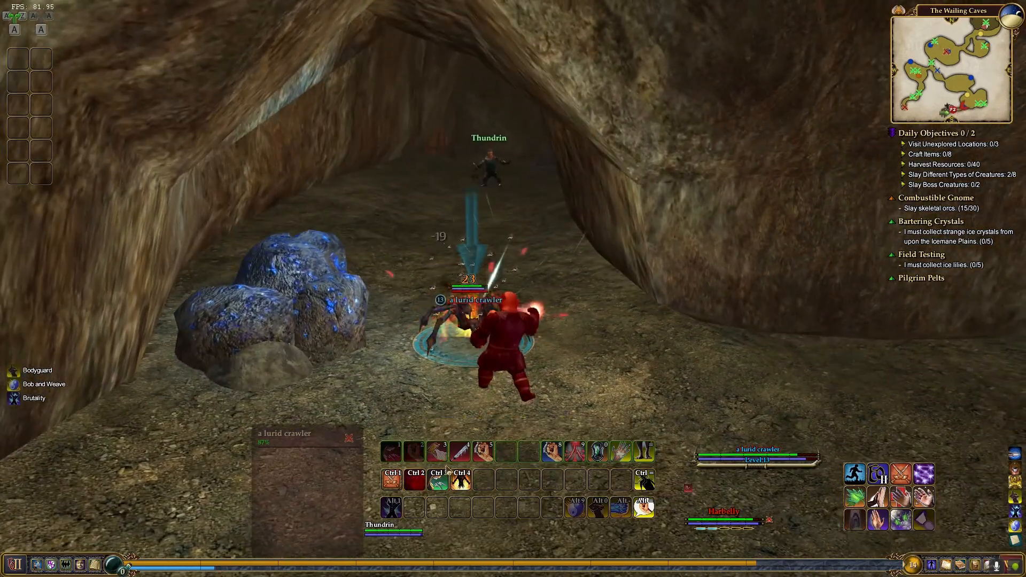
click(442, 456)
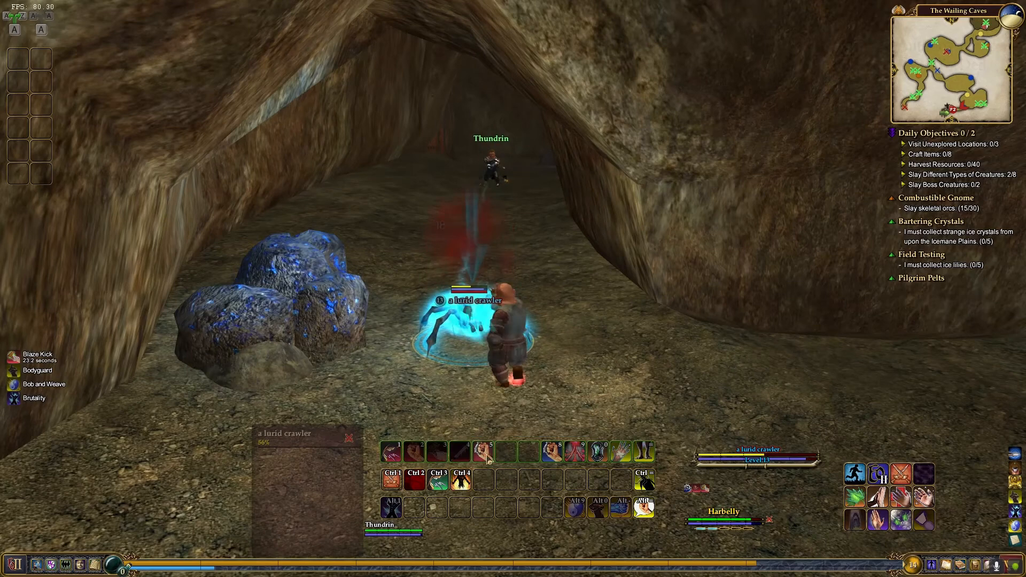
click(486, 456)
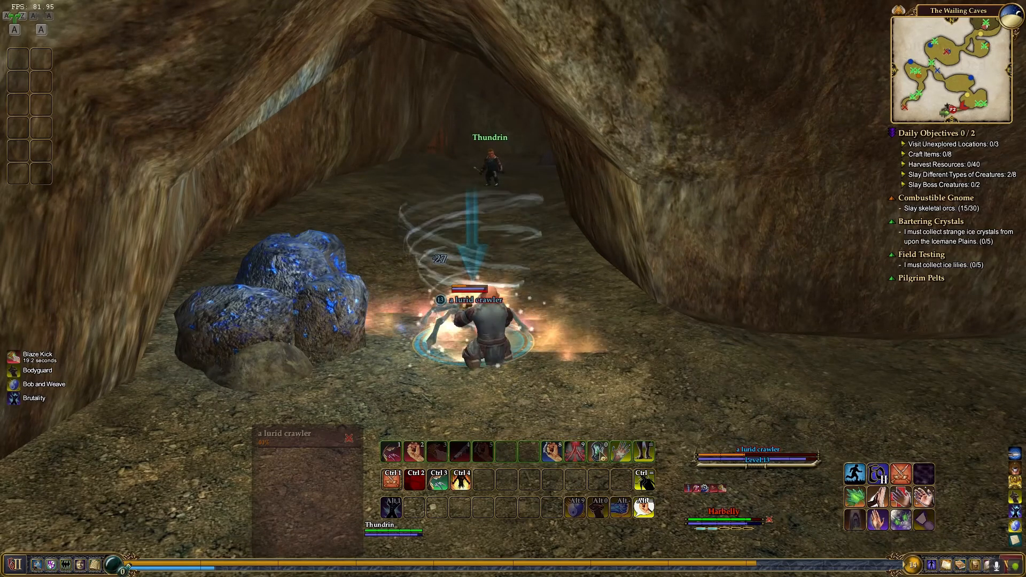
click(603, 455)
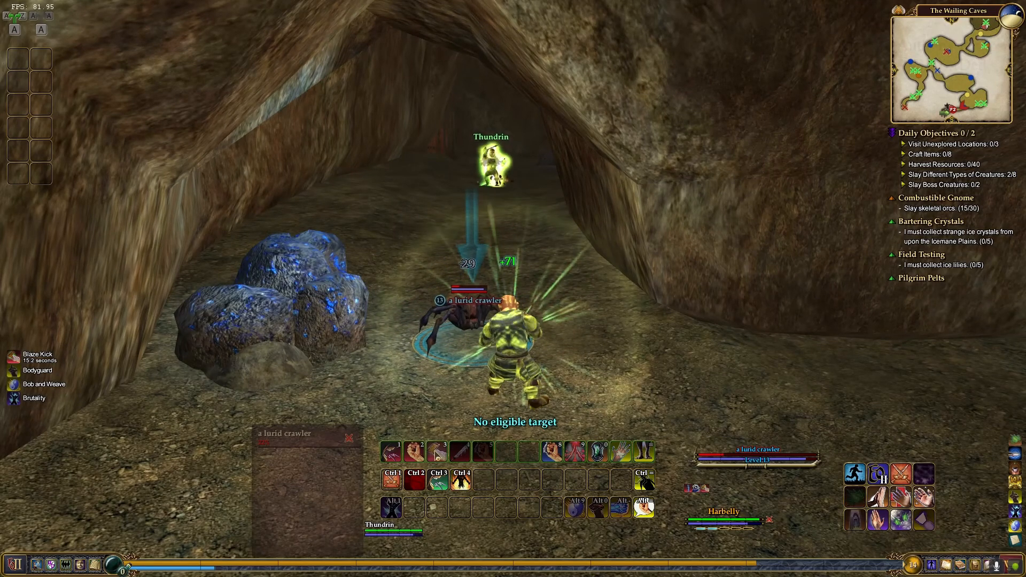
click(410, 454)
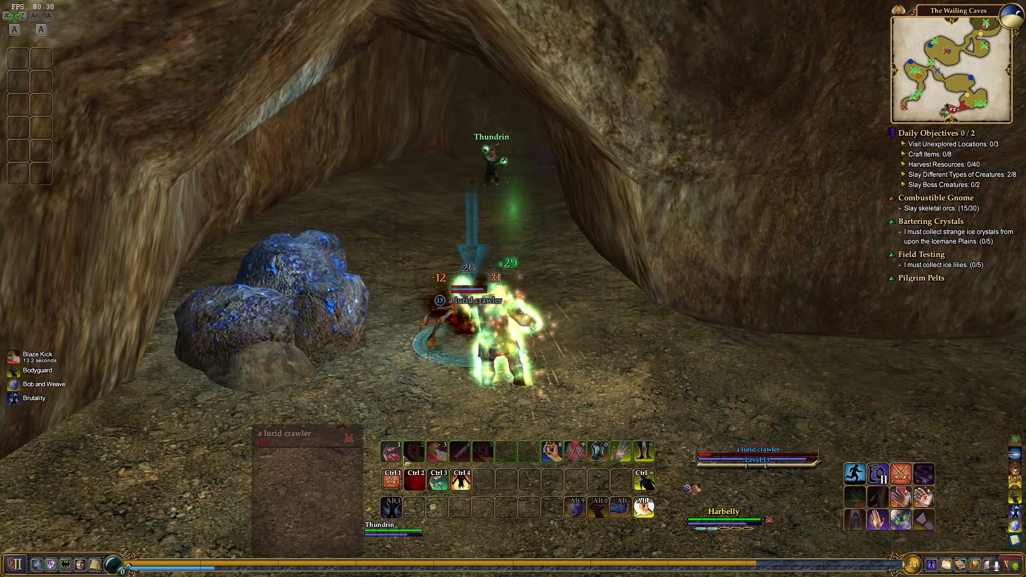
click(442, 459)
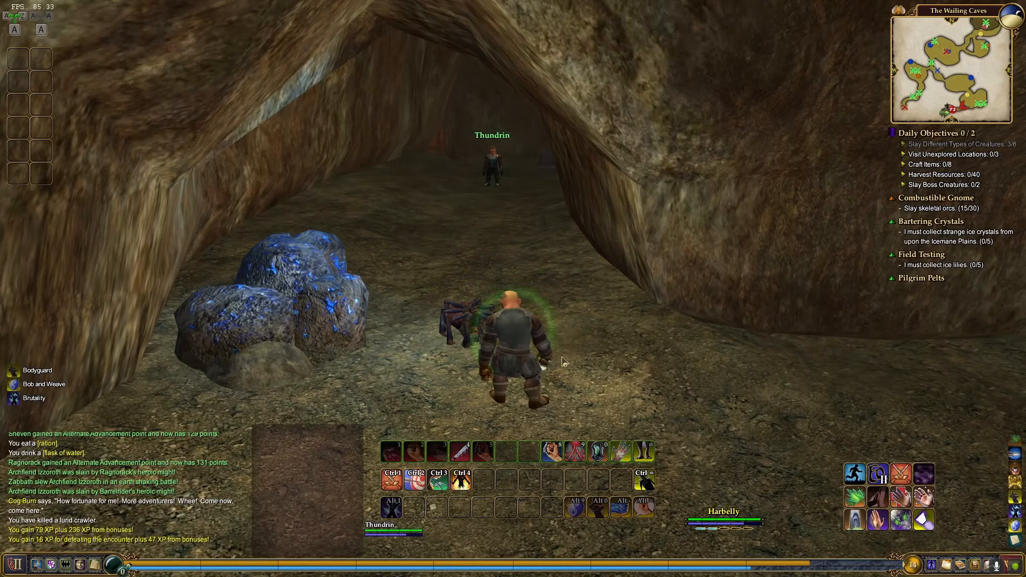
Move Harbelly away from the dead crawler so Thundrin follows up beside him, and turn him toward the tunnel.
drag(562, 359, 513, 343)
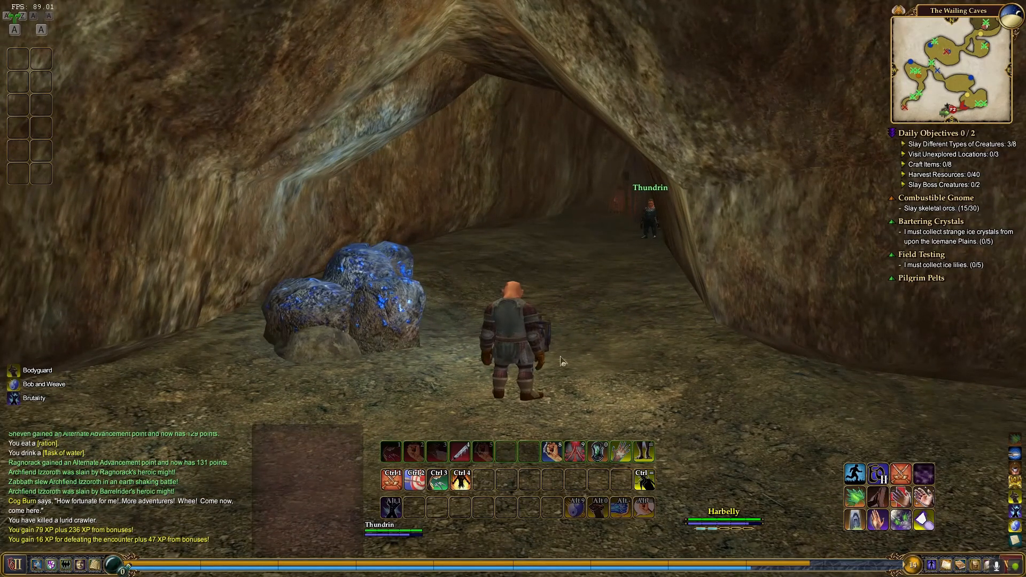
key(s)
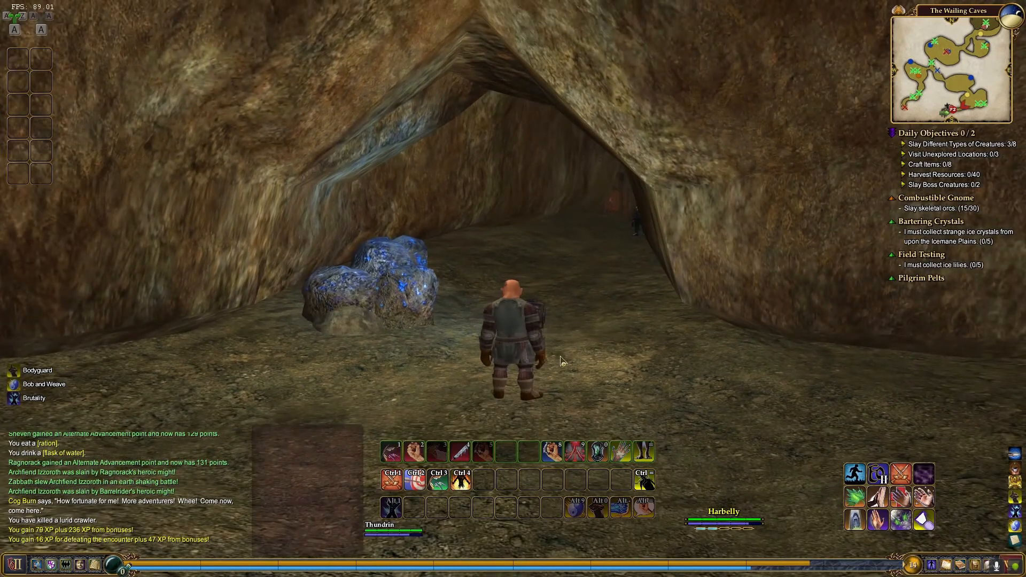
key(w)
key(d)
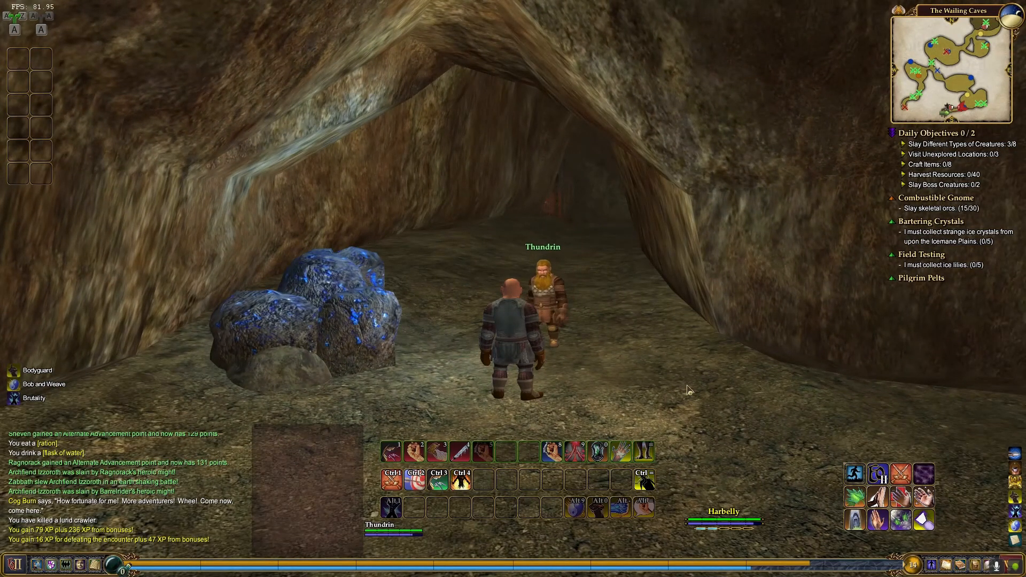
key(a)
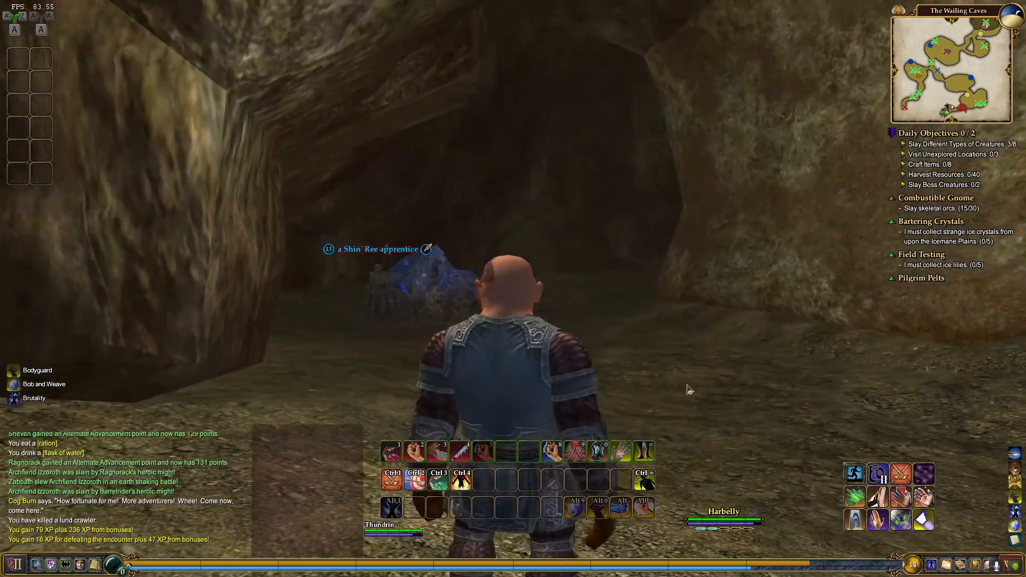
Turn on ISBoxer broadcasting and open an attack on the second lurid crawler with Pummel II.
scroll(690, 390, down, 5)
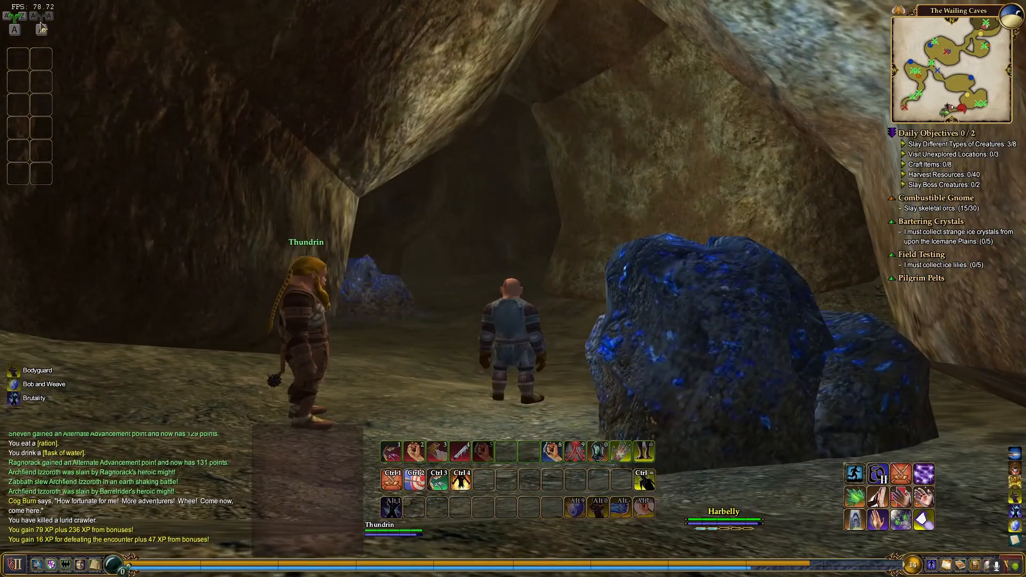
click(49, 18)
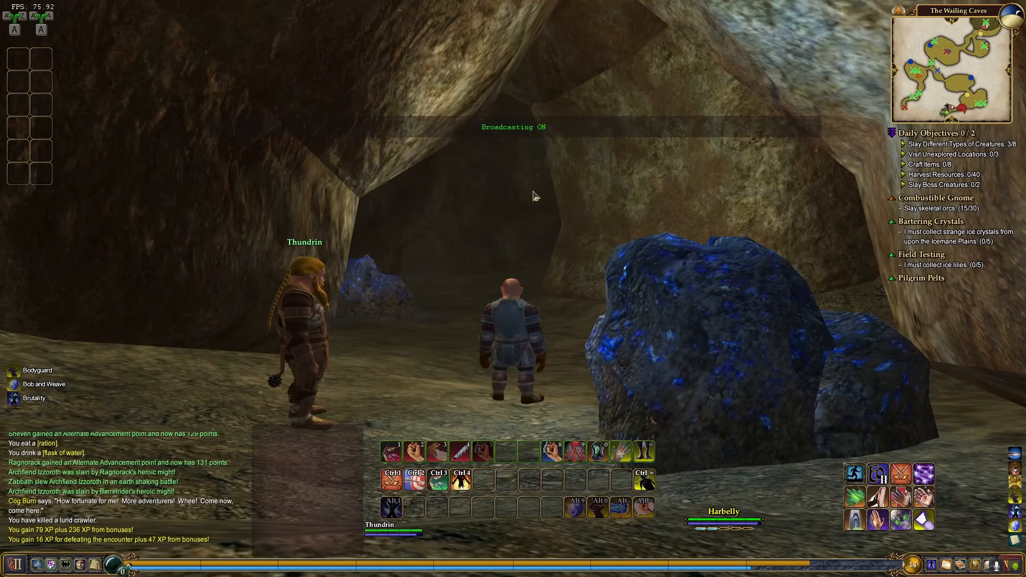
drag(534, 191, 587, 243)
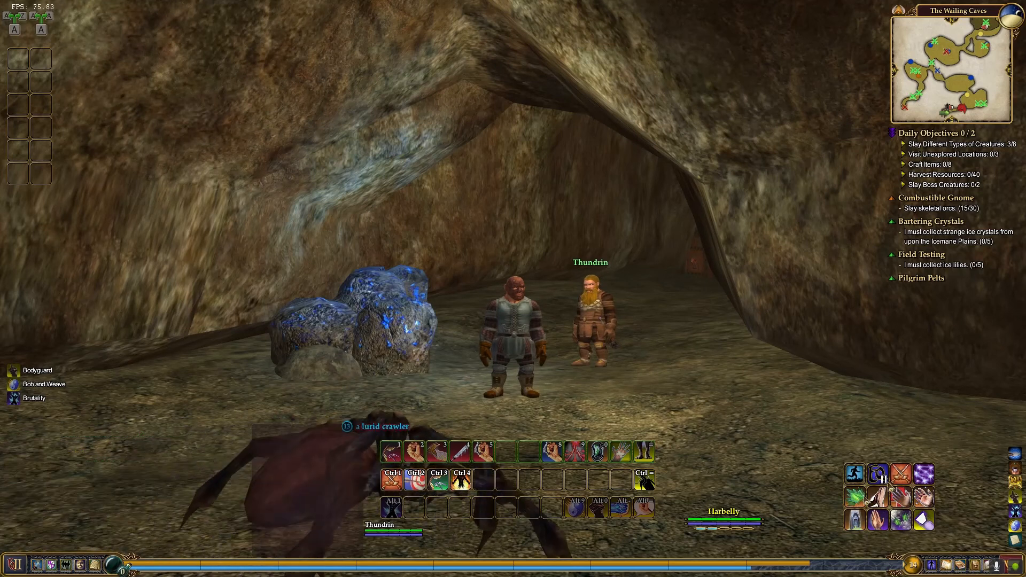
double_click(370, 445)
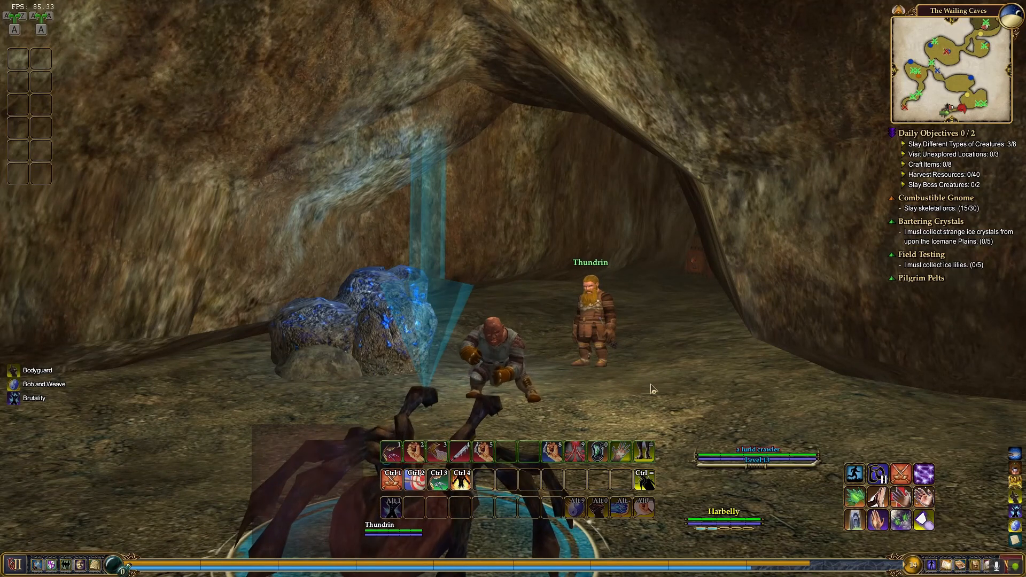
click(402, 460)
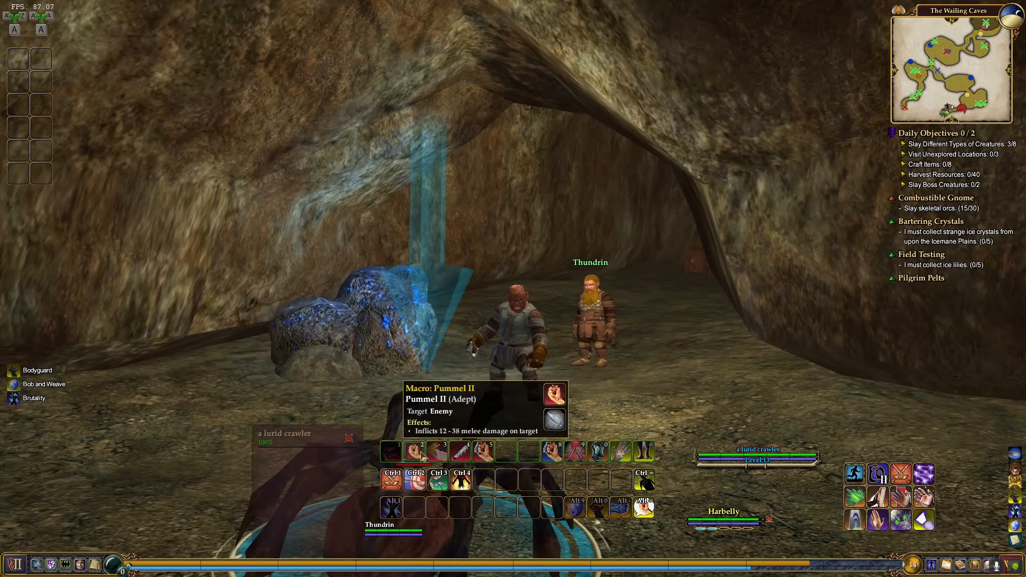
click(414, 452)
Kill the second lurid crawler with Roundhouse, Pummel II and the other hotbar macros while broadcasting to Thundrin.
drag(460, 346, 257, 346)
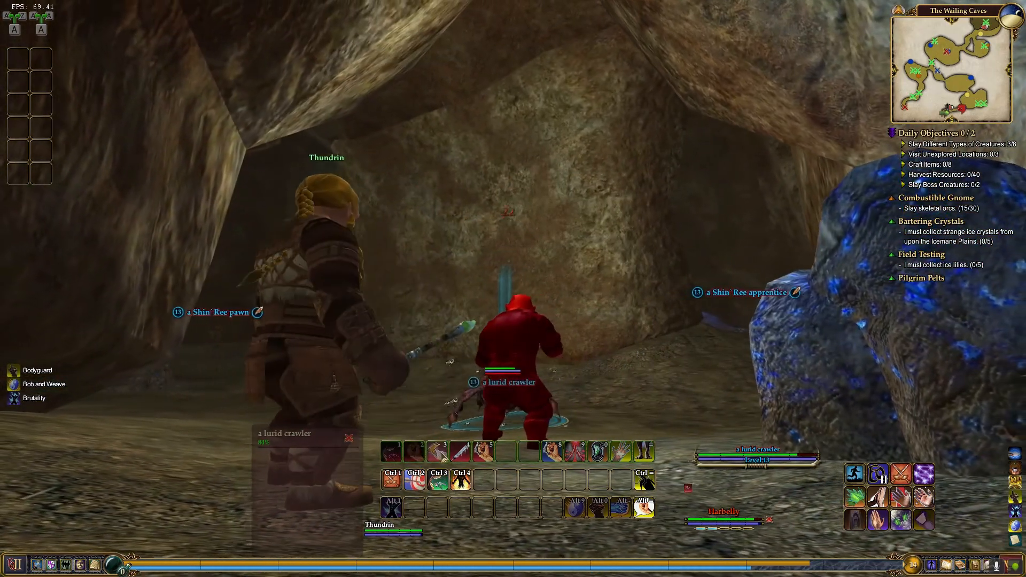
click(438, 454)
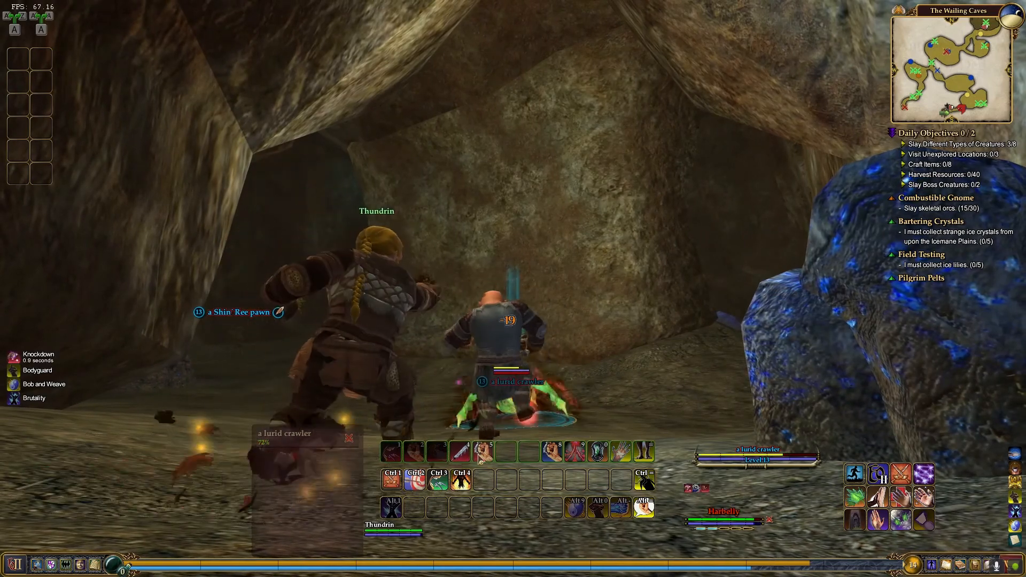
click(484, 455)
click(588, 461)
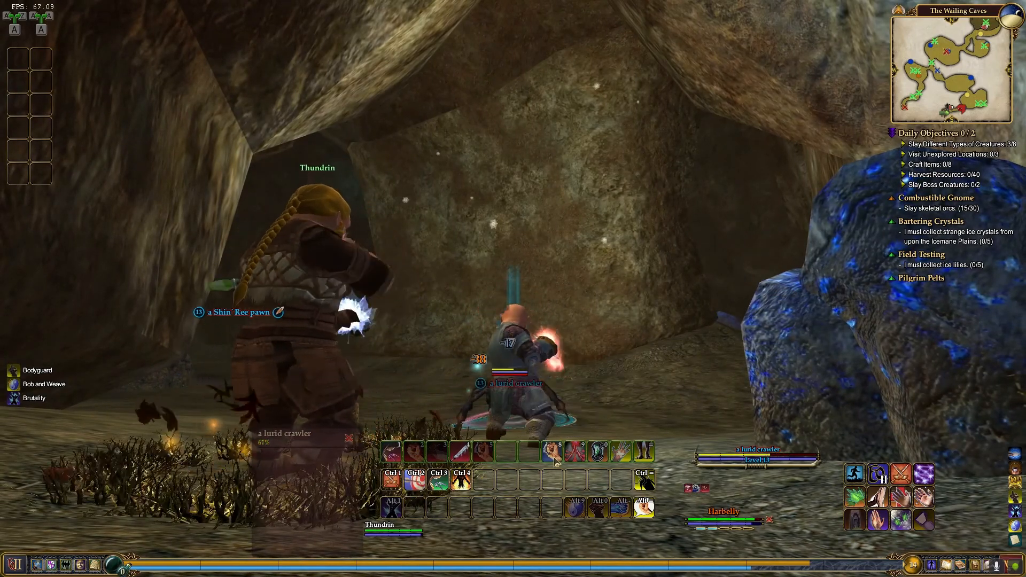
click(428, 460)
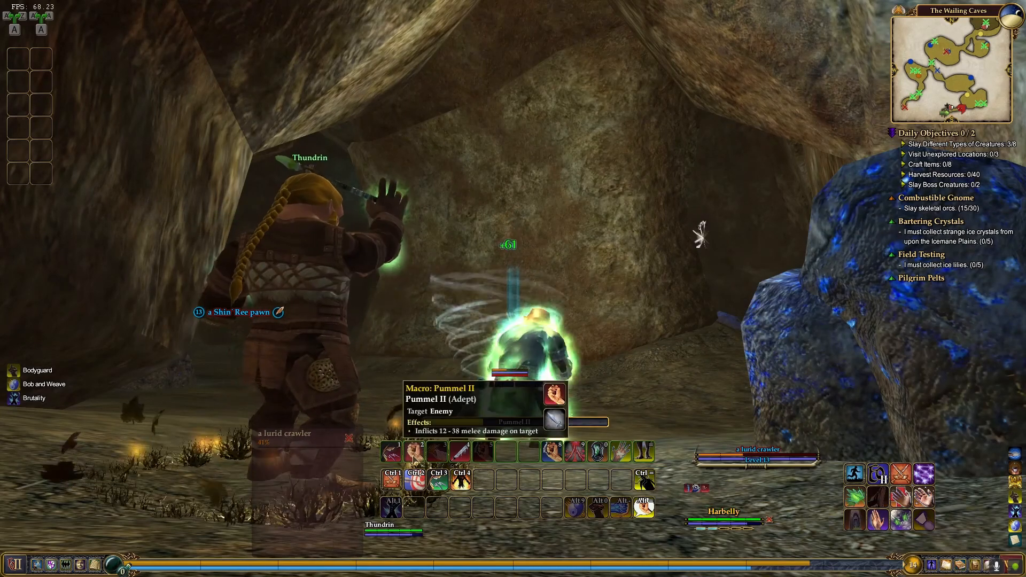
click(426, 461)
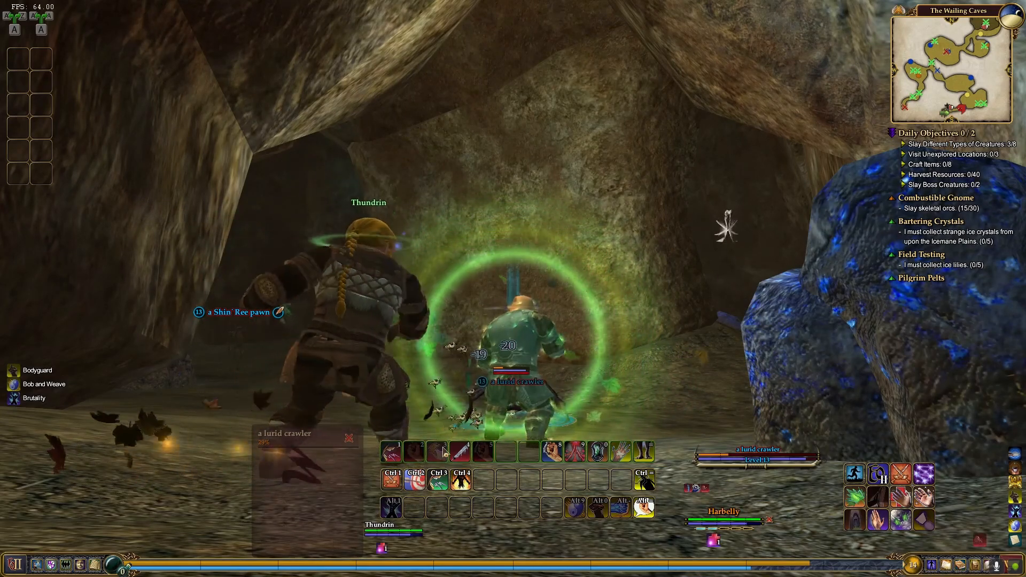
click(469, 459)
drag(631, 350, 590, 356)
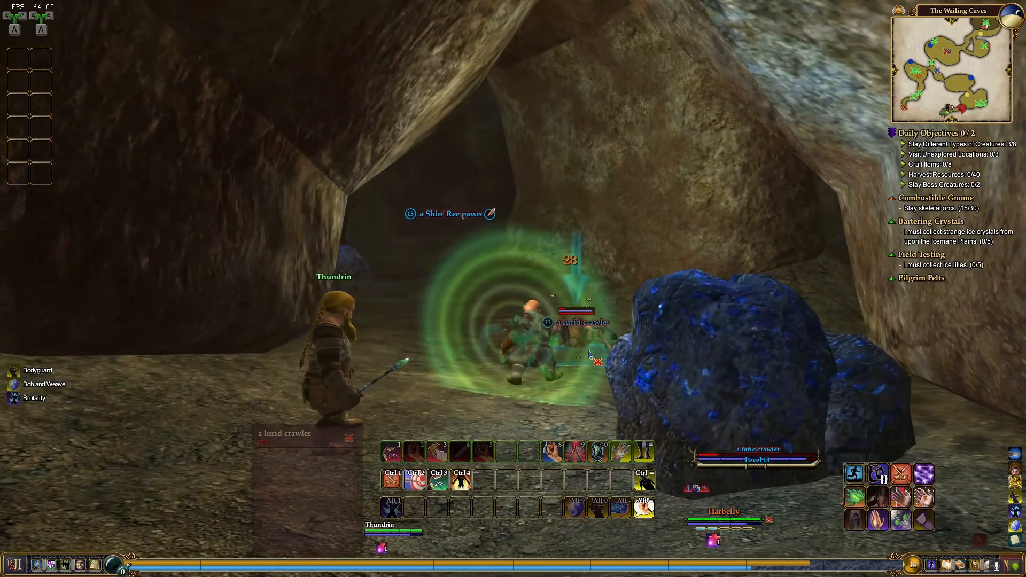
click(437, 455)
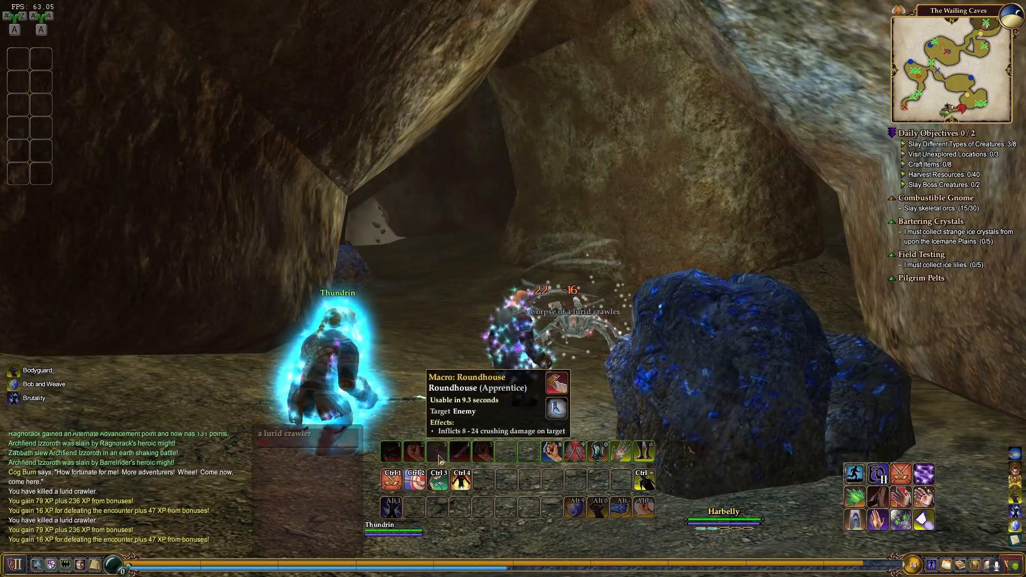
View Harbelly and Thundrin from the front and enter the /wave emote.
drag(503, 354, 695, 354)
drag(558, 362, 548, 362)
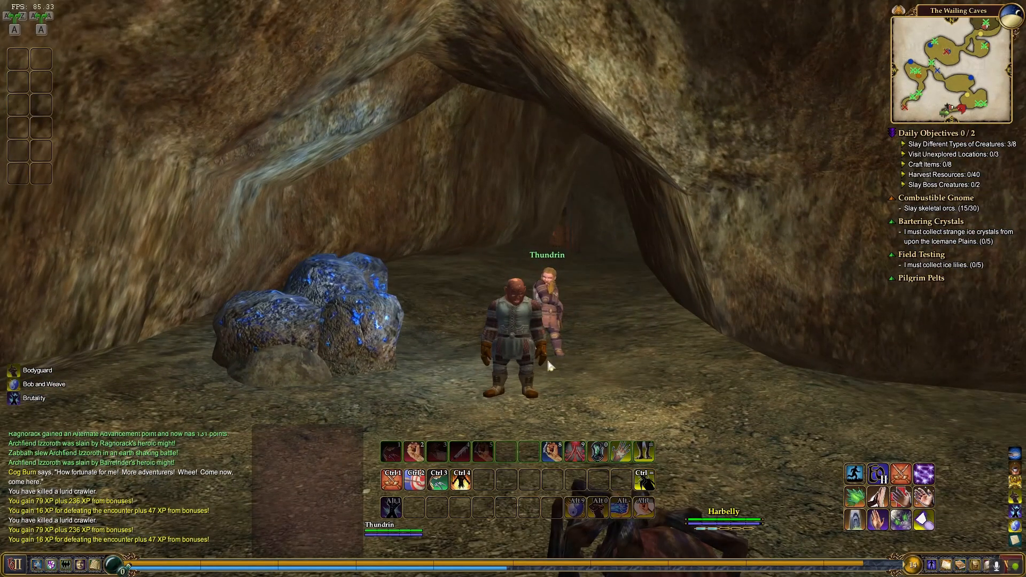
text(/wave)
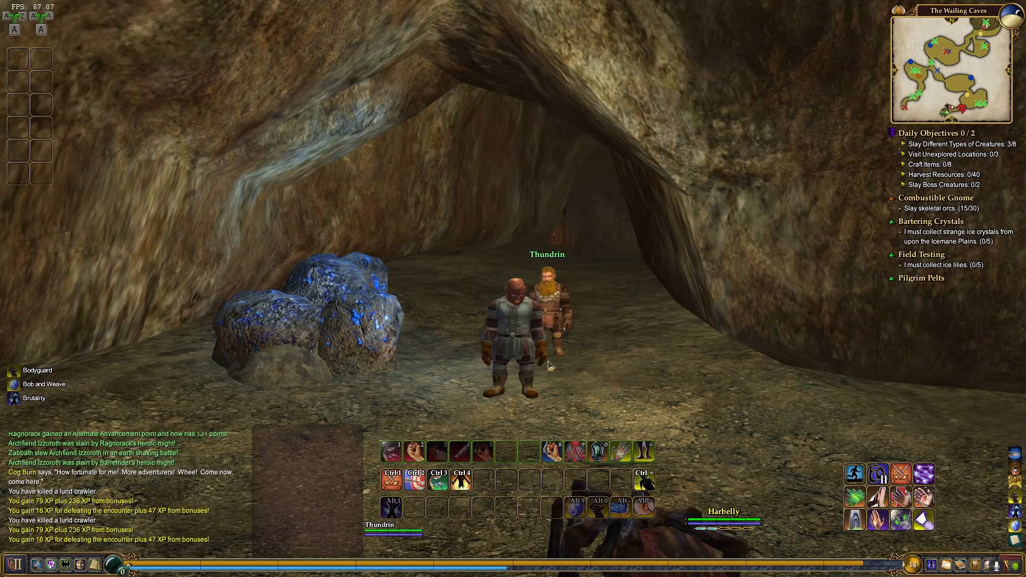